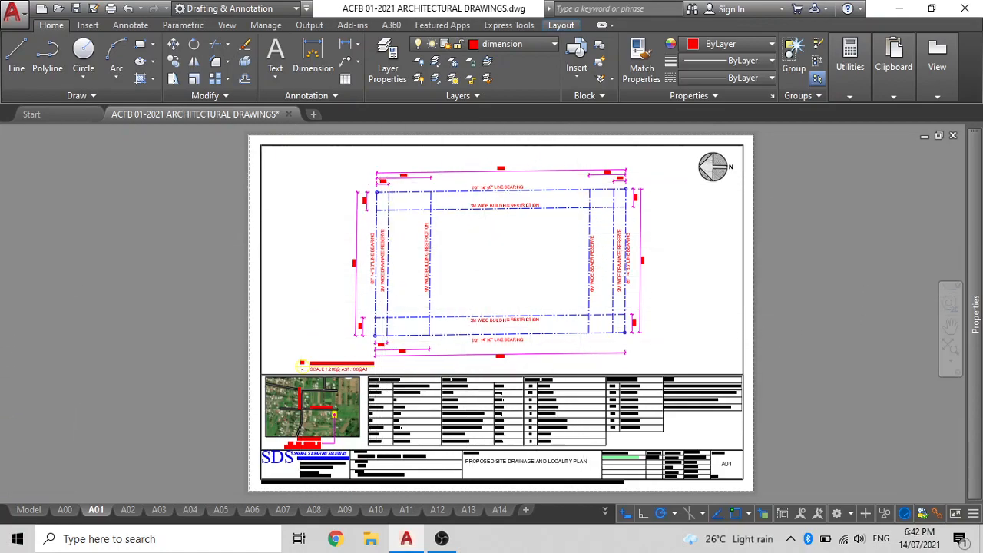
# Examine the A01 site plan sheet, the matching finished and blank site plans in model space, and the grouped house plan.
pyautogui.scroll(4, 372, 188)
pyautogui.scroll(-2, 360, 223)
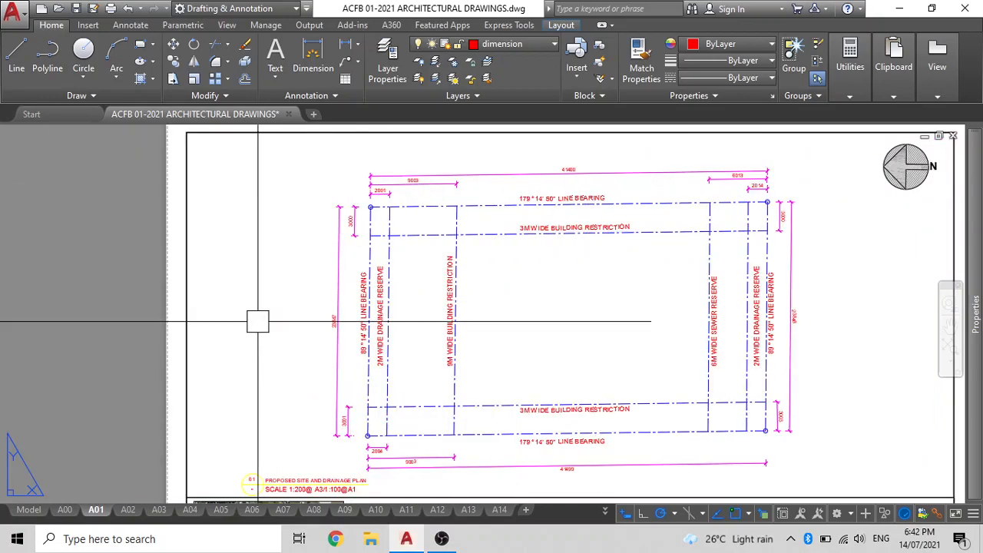
pyautogui.scroll(-2, 414, 309)
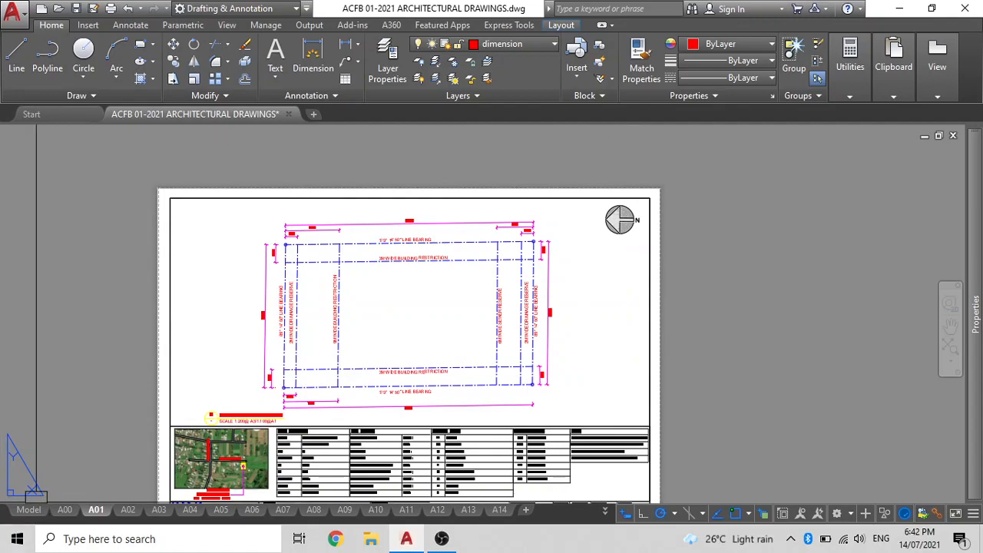
pyautogui.click(28, 509)
pyautogui.scroll(-5, 512, 322)
pyautogui.scroll(4, 250, 274)
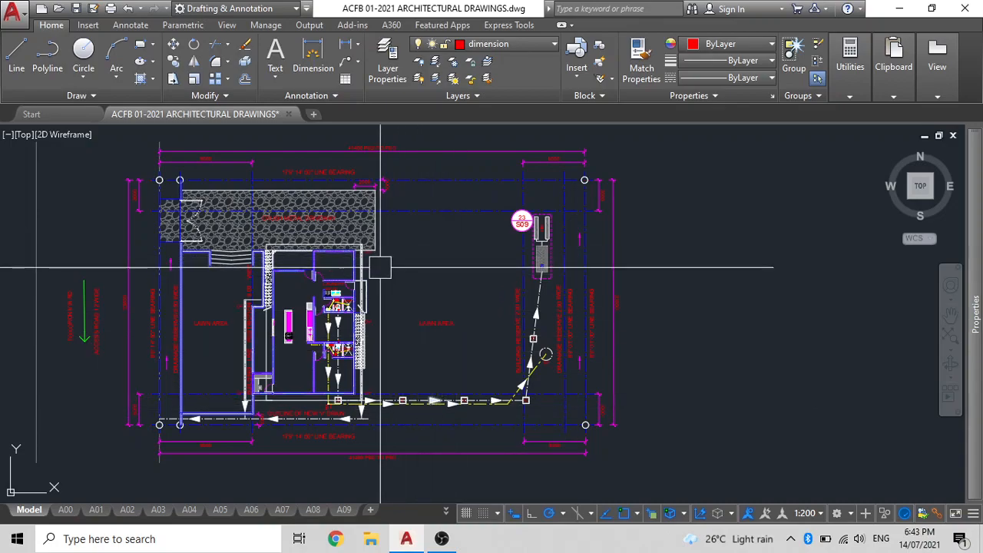
pyautogui.scroll(-2, 422, 268)
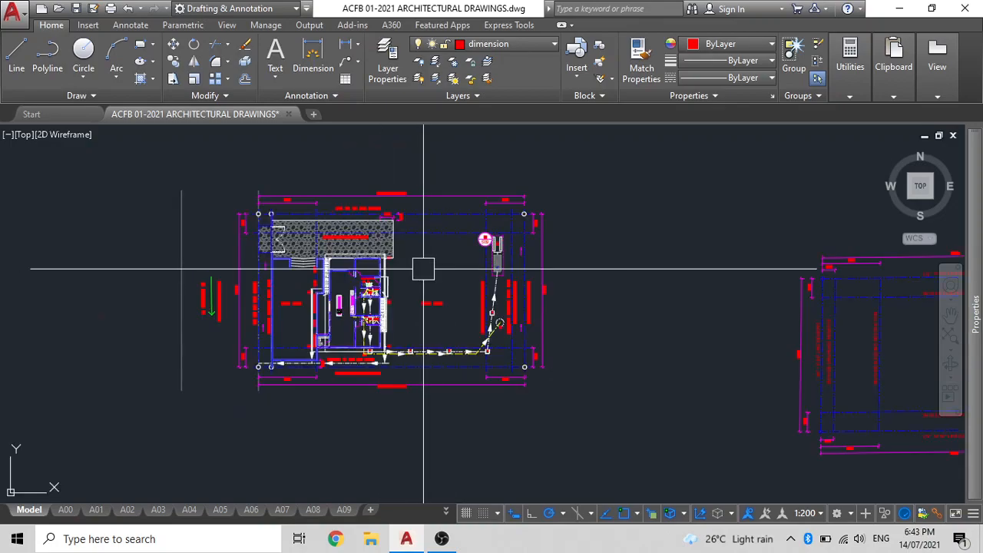
pyautogui.moveTo(560, 279)
pyautogui.mouseDown(button='middle')
pyautogui.moveTo(478, 267)
pyautogui.moveTo(404, 277)
pyautogui.mouseUp(button='middle')
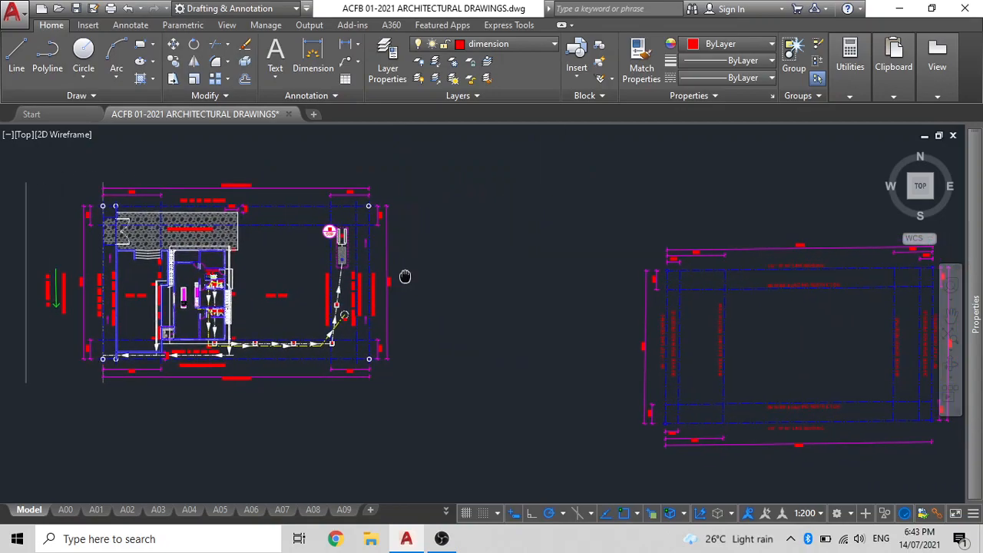
pyautogui.scroll(6, 271, 285)
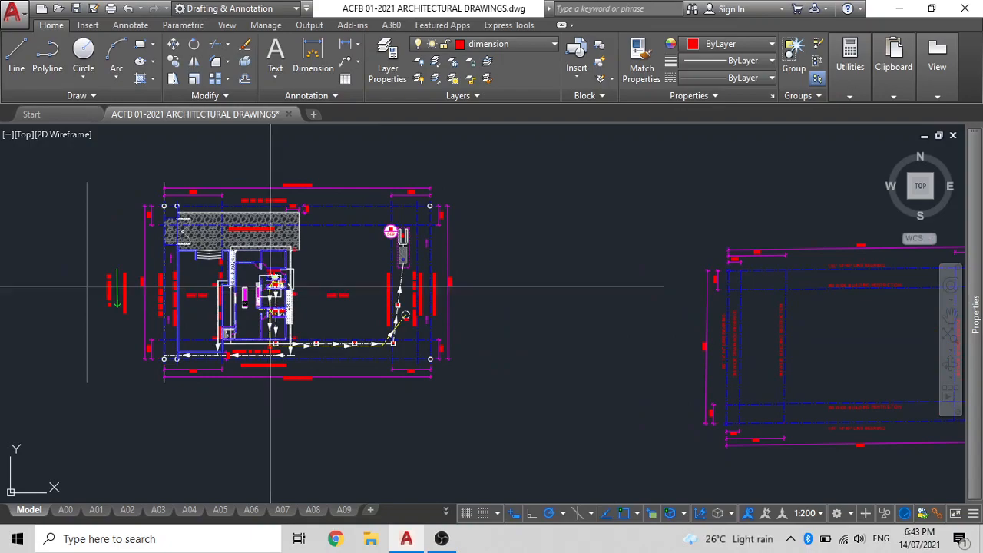
pyautogui.click(263, 285)
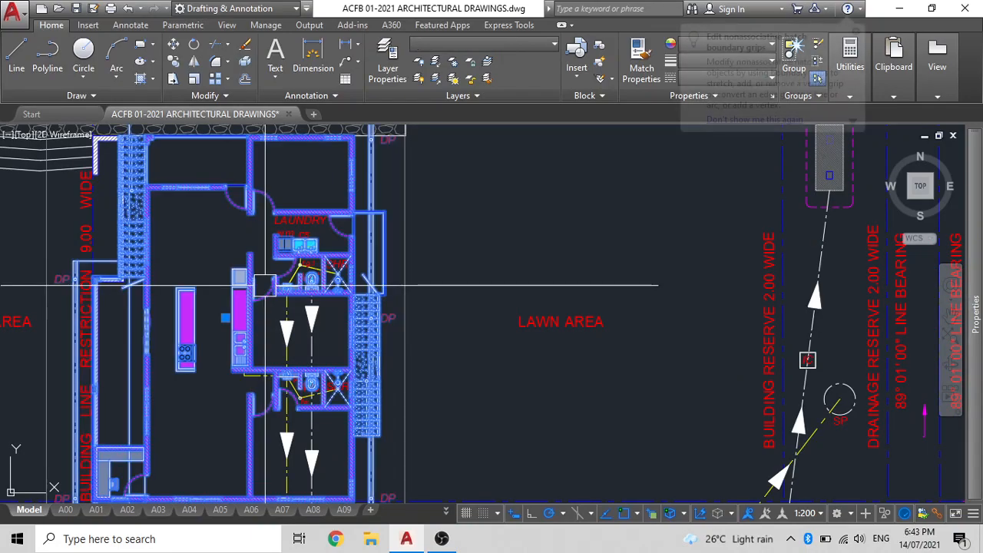
pyautogui.scroll(-6, 263, 285)
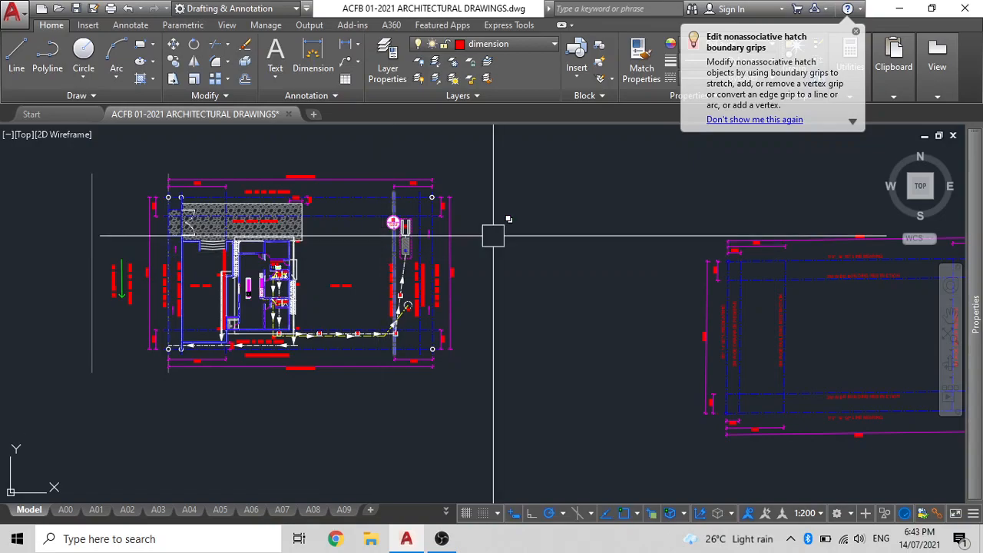
# Copy the tiled floor plan with its grids and dimensions into the empty space between the finished and blank site plans.
pyautogui.scroll(-4, 492, 233)
pyautogui.moveTo(492, 233); pyautogui.dragTo(276, 257, button='middle')
pyautogui.scroll(-2, 386, 276)
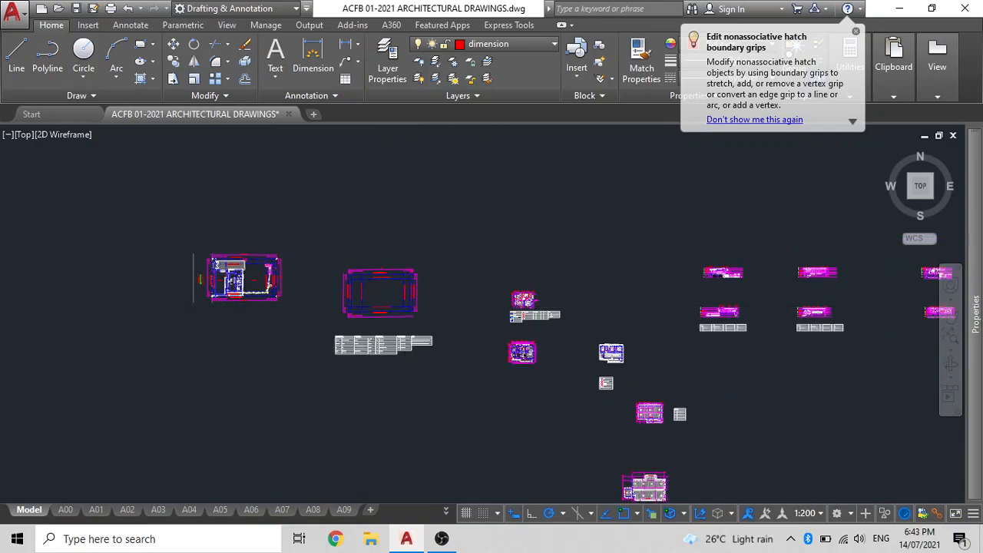
pyautogui.scroll(6, 513, 305)
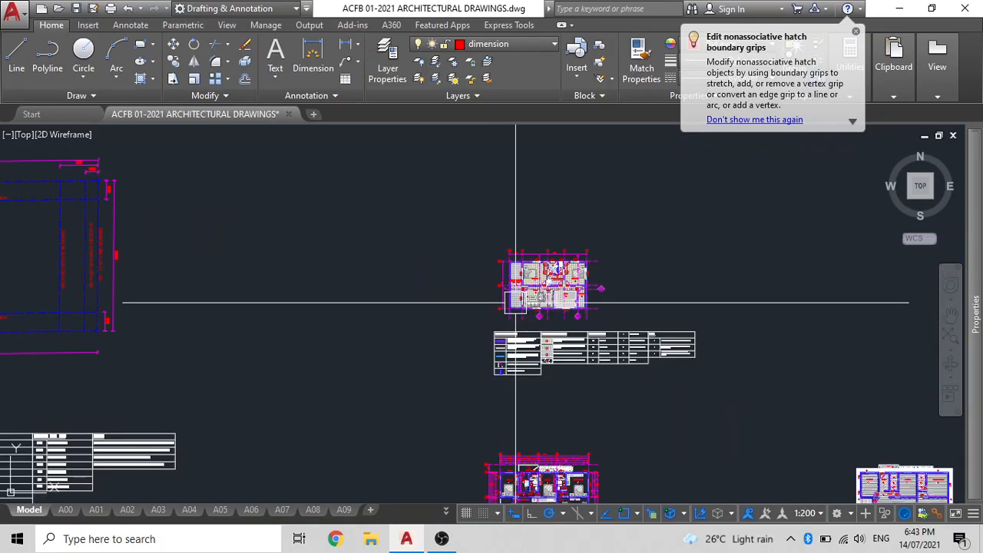
pyautogui.click(578, 291)
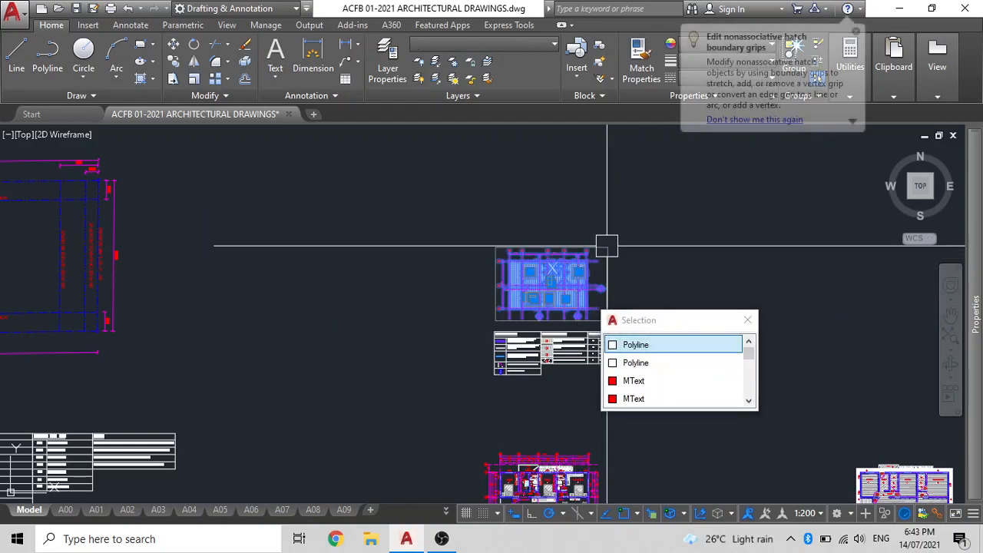
pyautogui.click(645, 254)
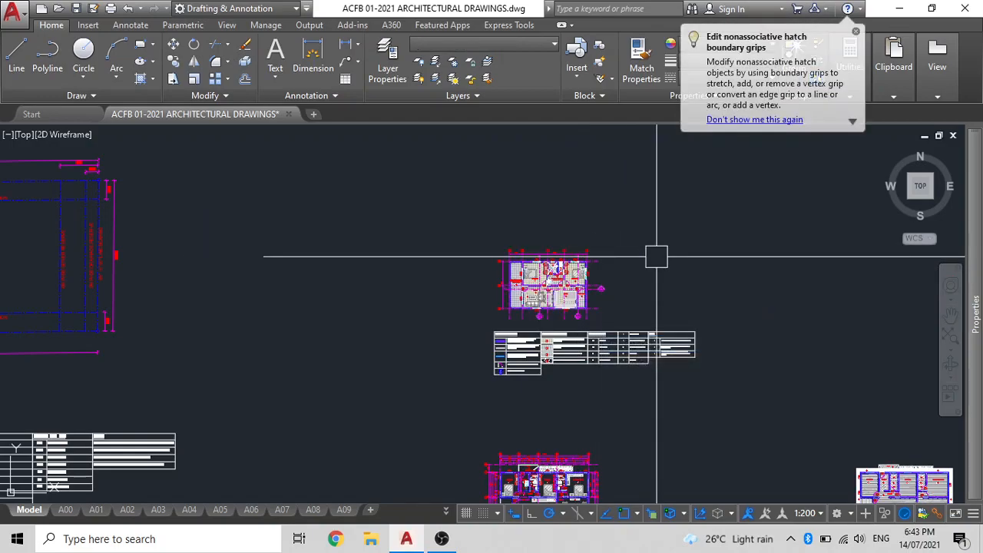
pyautogui.click(730, 324)
pyautogui.click(428, 222)
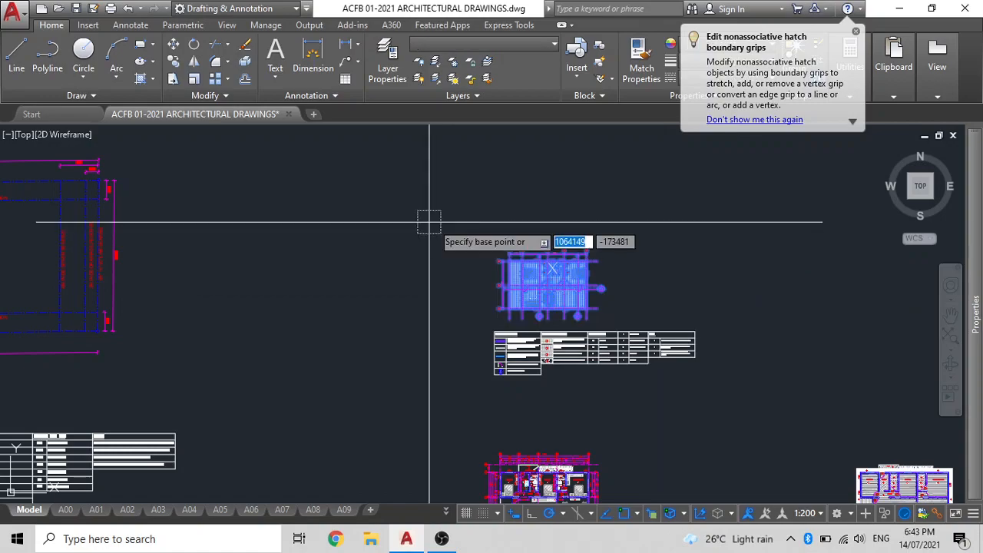
pyautogui.click(568, 219)
pyautogui.moveTo(623, 248); pyautogui.dragTo(958, 245, button='middle')
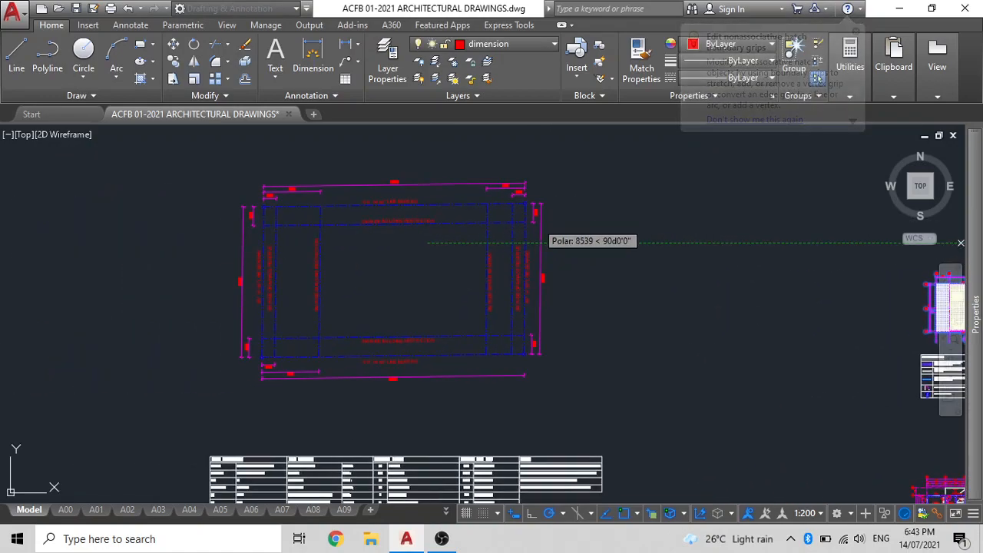
pyautogui.moveTo(231, 243); pyautogui.dragTo(536, 235, button='middle')
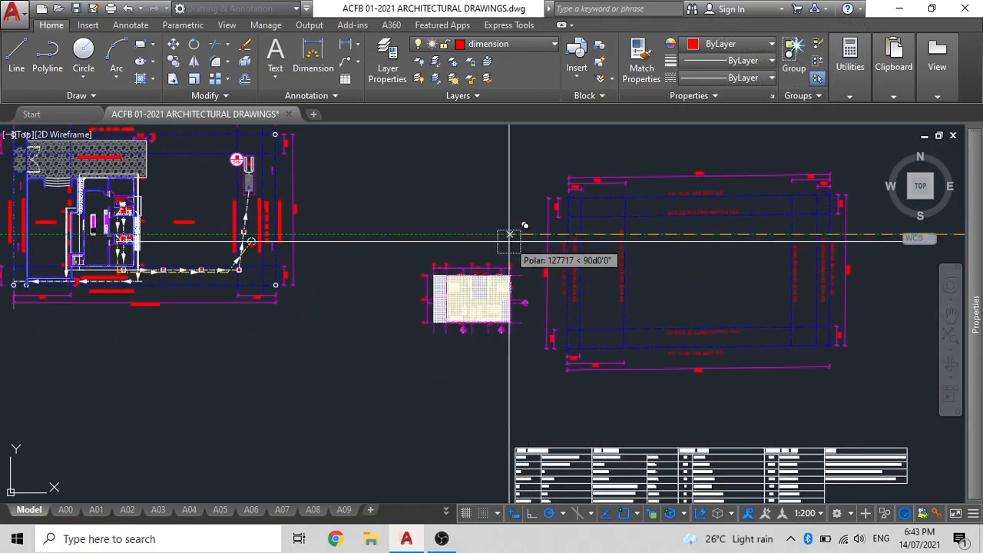
pyautogui.click(506, 234)
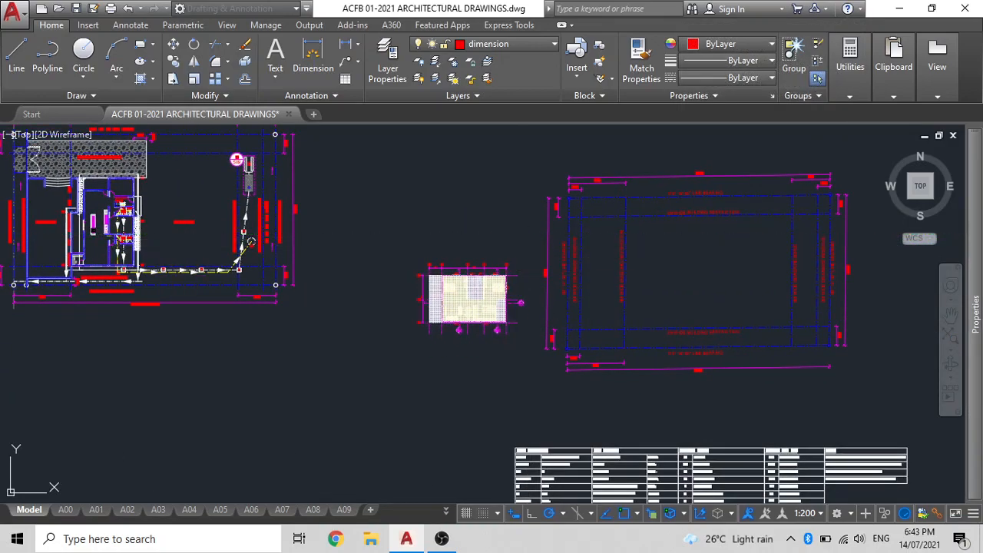
# Ungroup the copied floor plan beside the blank site plan.
pyautogui.scroll(-3, 456, 263)
pyautogui.moveTo(391, 274); pyautogui.dragTo(518, 264, button='middle')
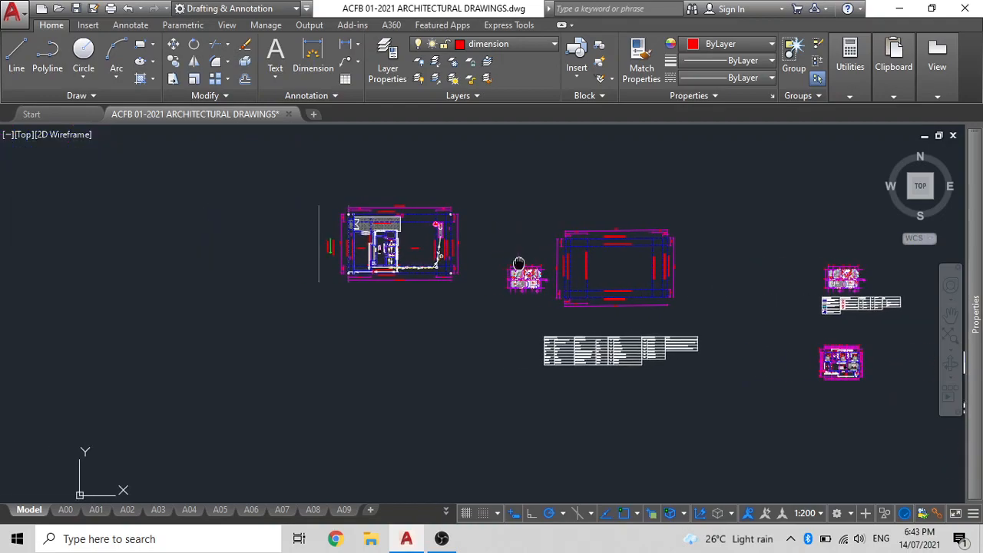
pyautogui.scroll(2, 515, 261)
pyautogui.scroll(5, 528, 292)
pyautogui.click(527, 291)
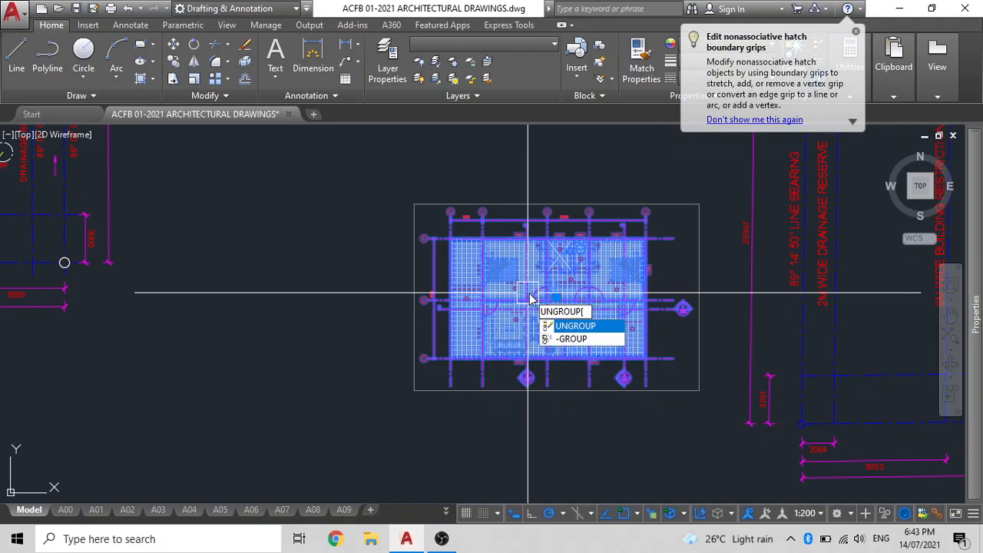
pyautogui.press('Return')
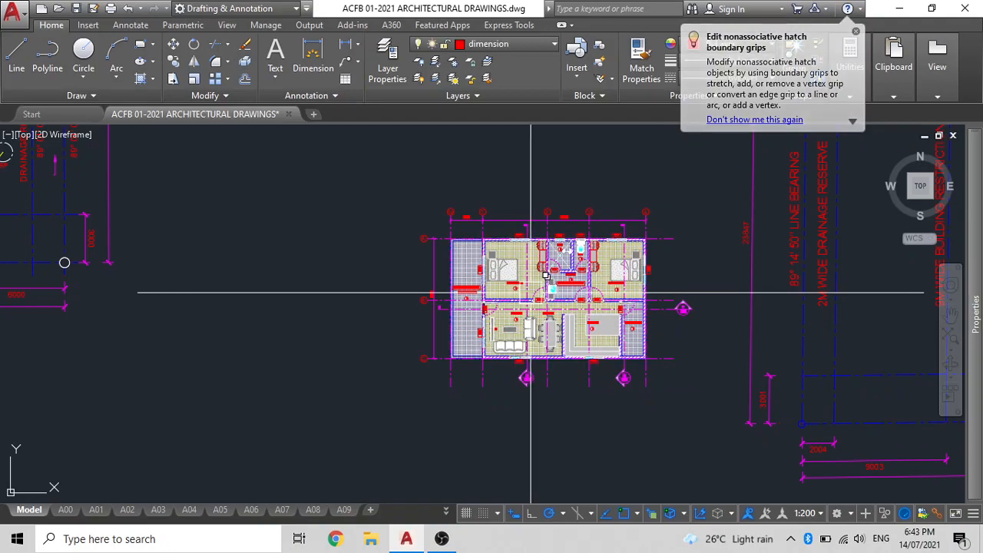
# Delete the grid lines, grid bubbles, outer dimensions and section markers from the copied floor plan.
pyautogui.click(653, 213)
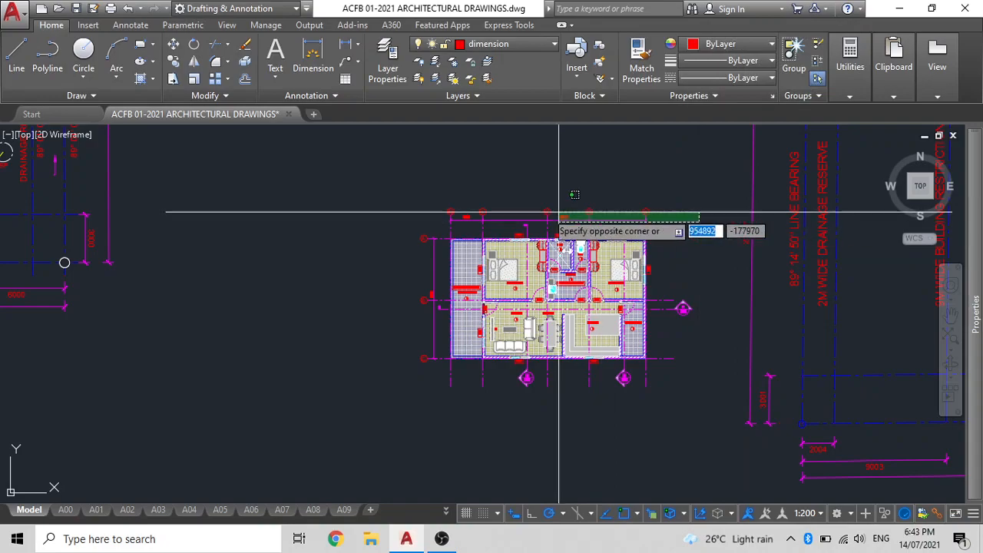
pyautogui.click(414, 252)
pyautogui.click(438, 398)
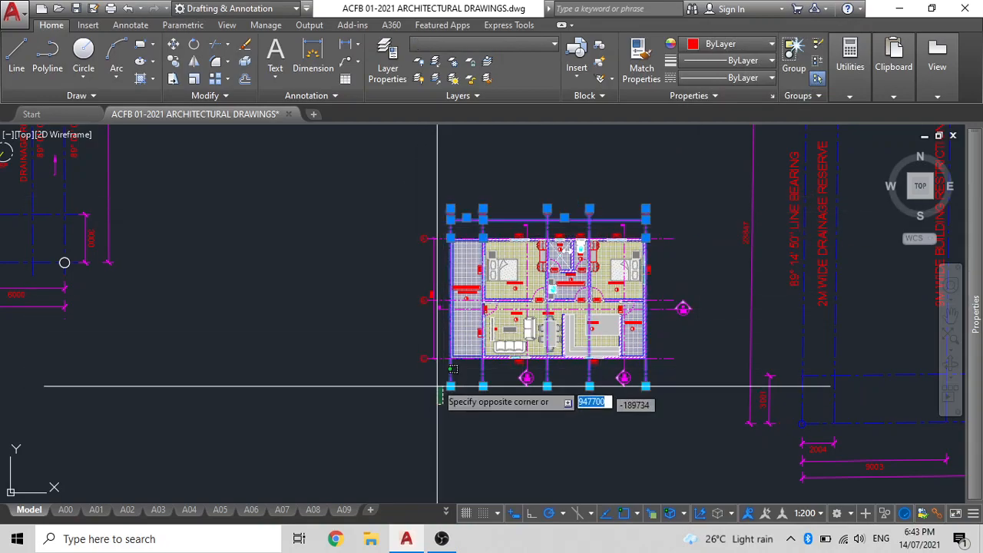
pyautogui.click(365, 218)
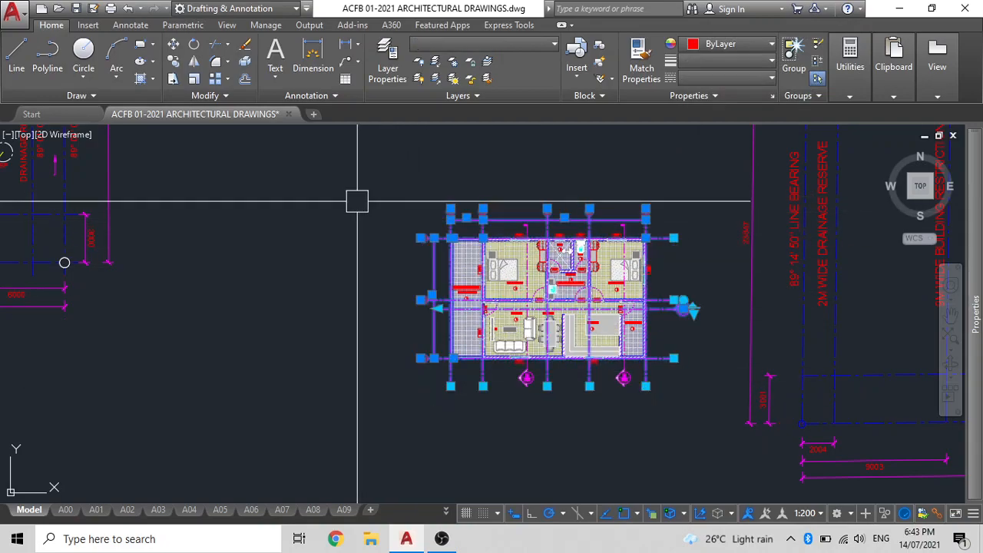
pyautogui.press('Escape')
pyautogui.click(662, 421)
pyautogui.click(417, 374)
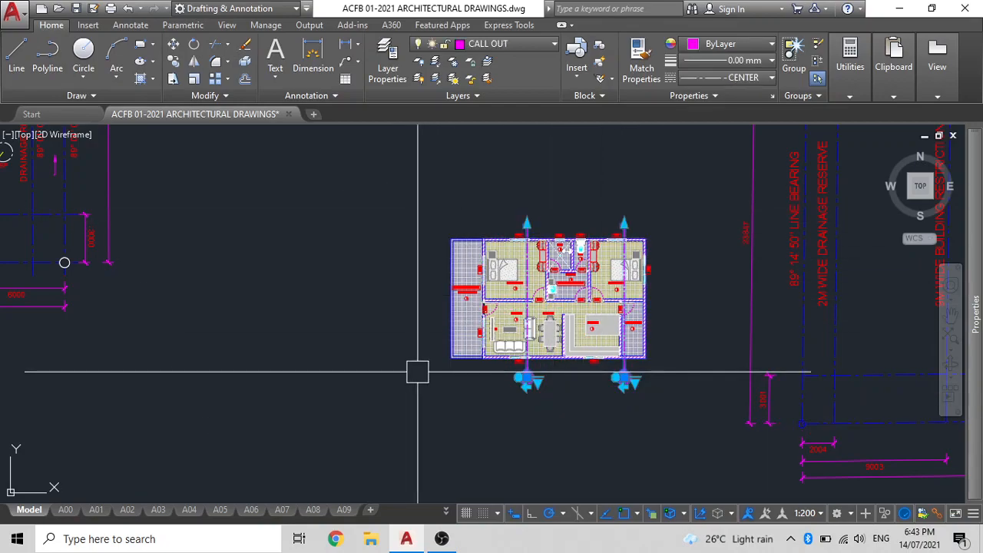
# Delete the front porch labels, Bedroom 1's W01 tag, and the lounge and dining furniture with the TV label.
pyautogui.scroll(10, 468, 284)
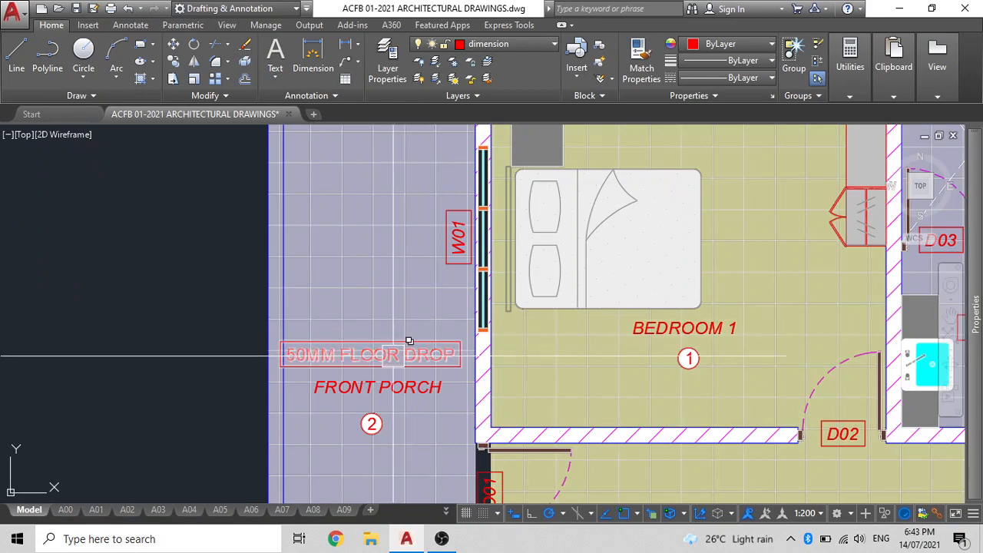
pyautogui.click(393, 355)
pyautogui.click(376, 380)
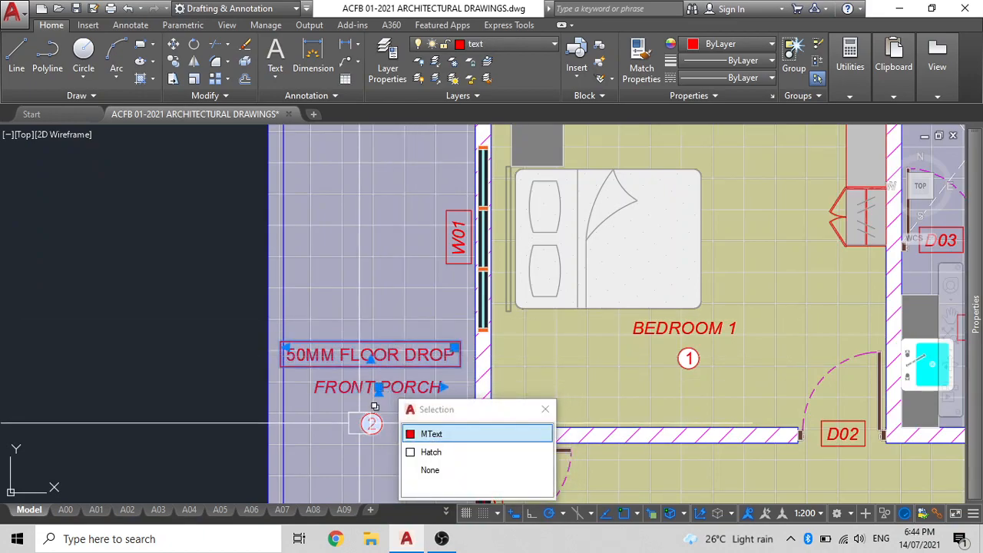
pyautogui.click(367, 424)
pyautogui.scroll(-2, 363, 376)
pyautogui.moveTo(361, 374); pyautogui.dragTo(341, 268, button='middle')
pyautogui.moveTo(438, 345); pyautogui.dragTo(353, 424, button='middle')
pyautogui.click(319, 268)
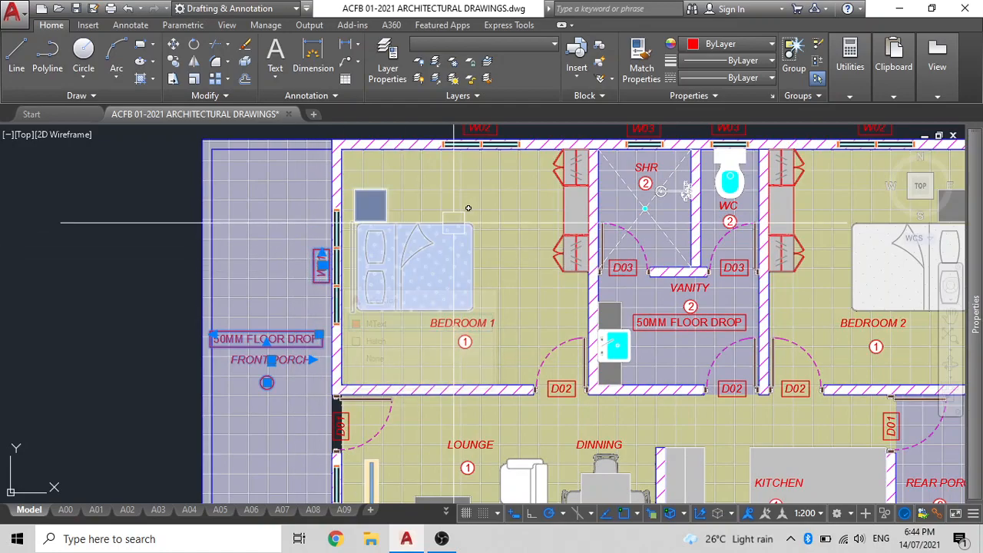
pyautogui.moveTo(454, 222); pyautogui.dragTo(421, 246, button='middle')
pyautogui.scroll(-3, 440, 306)
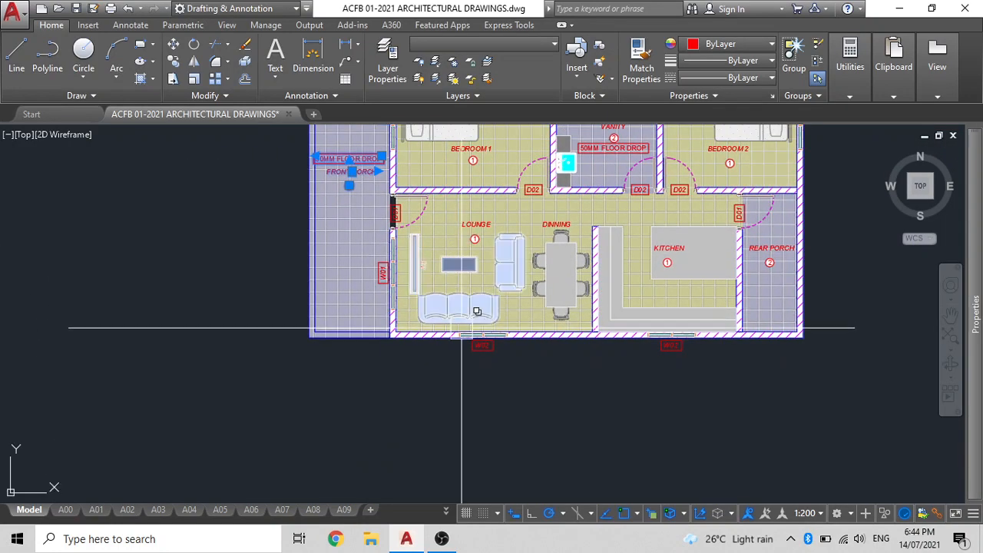
pyautogui.scroll(6, 471, 309)
pyautogui.click(466, 297)
pyautogui.moveTo(583, 238); pyautogui.dragTo(476, 275, button='middle')
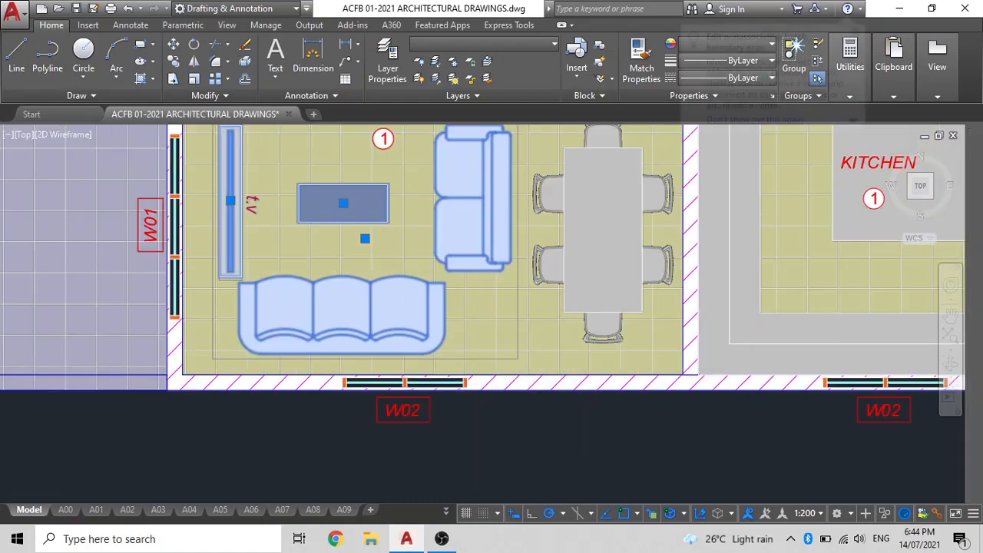
pyautogui.click(558, 260)
pyautogui.click(261, 204)
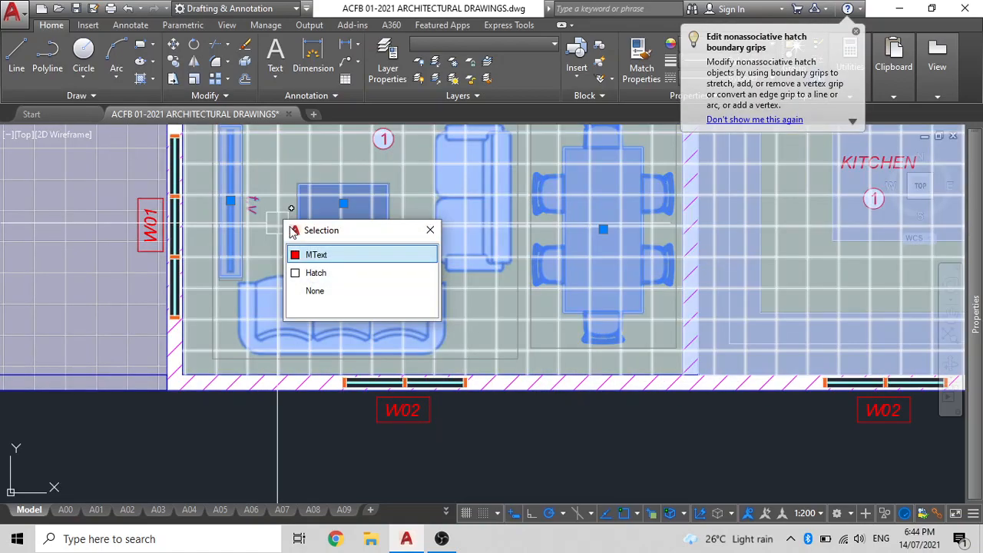
pyautogui.click(333, 255)
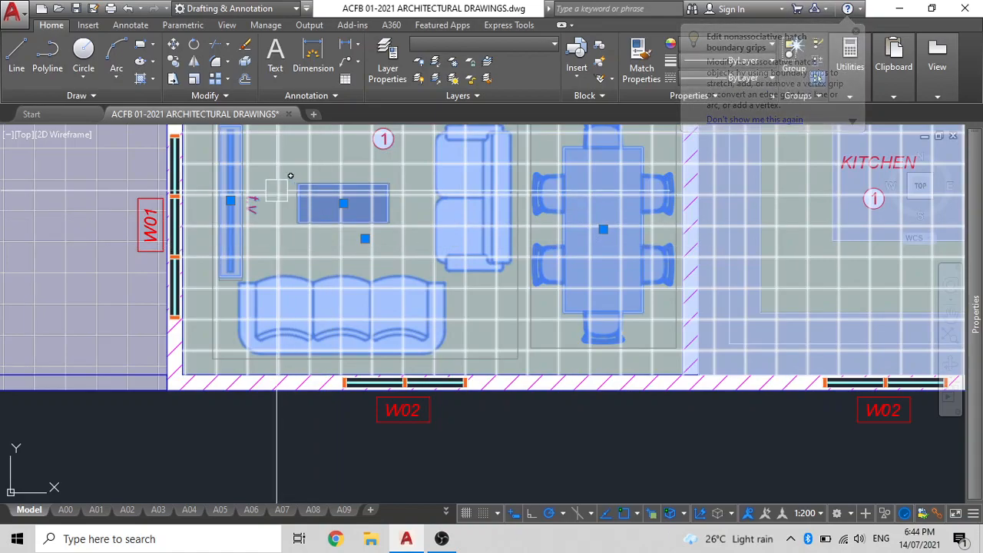
pyautogui.press('Delete')
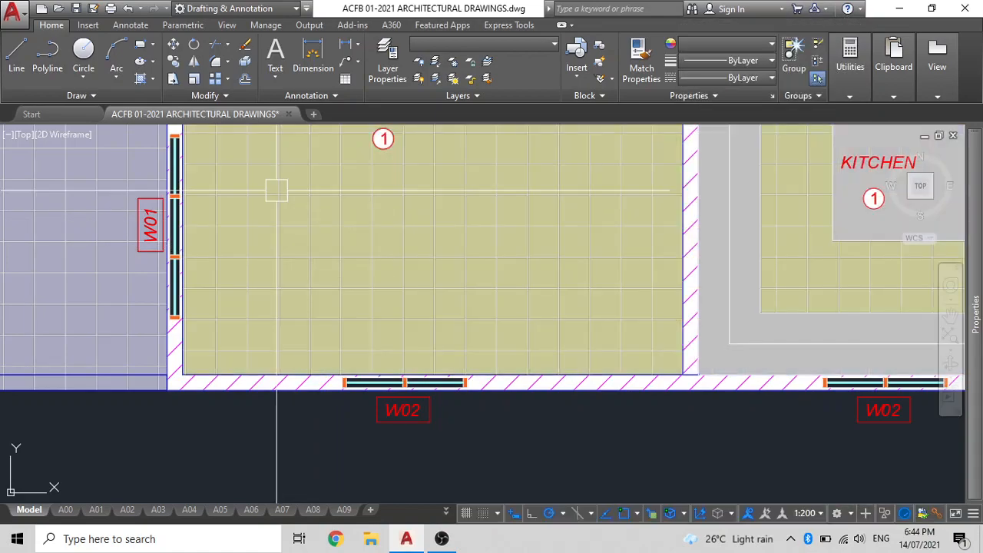
# Delete the circled finish number below the LOUNGE label.
pyautogui.scroll(-2, 276, 353)
pyautogui.moveTo(294, 158); pyautogui.dragTo(364, 265, button='middle')
pyautogui.click(413, 326)
pyautogui.press('Delete')
# Select the LOUNGE, DINNING and BEDROOM 1 labels, Bedroom 1's circled finish number, its D02 tag, and the front D01 and W01 tags.
pyautogui.click(421, 301)
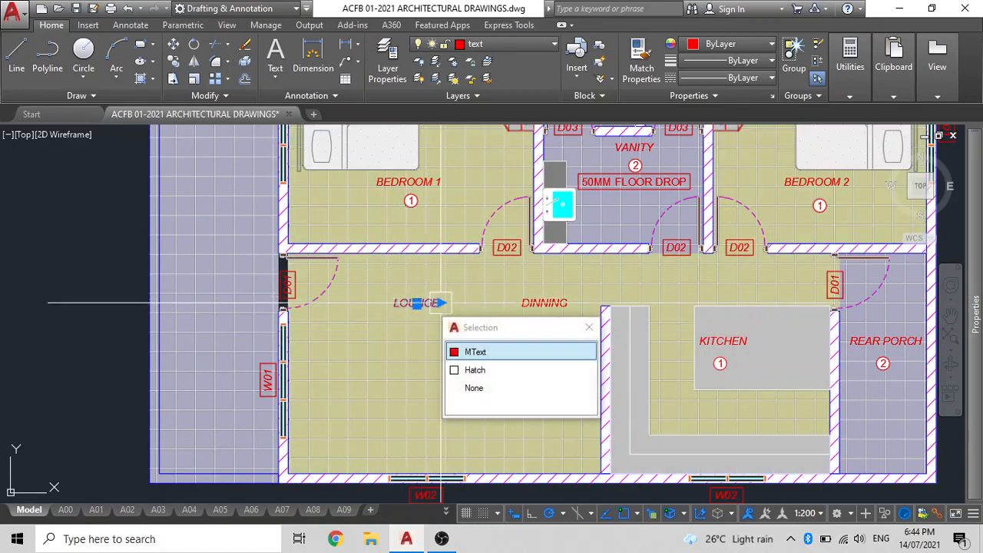
pyautogui.click(545, 302)
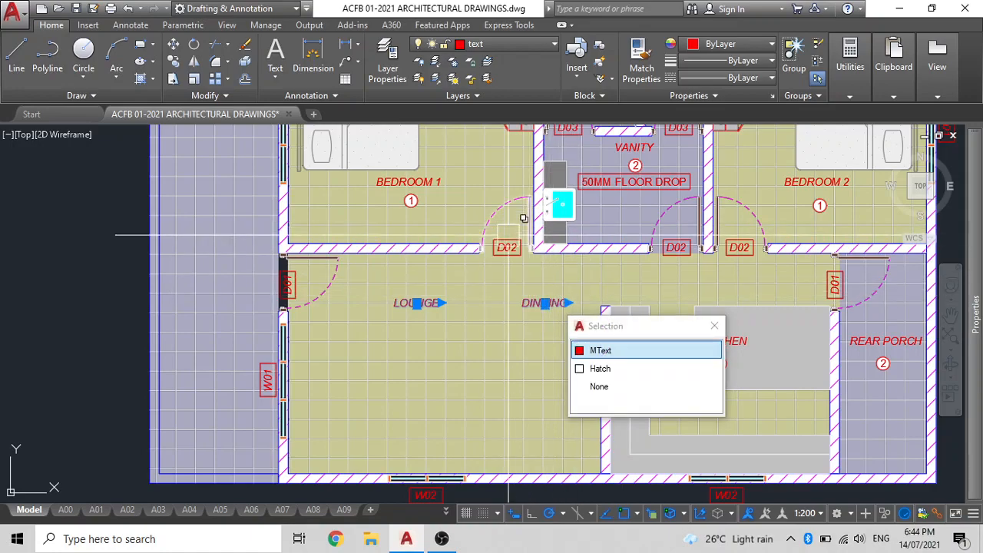
pyautogui.click(508, 246)
pyautogui.click(438, 186)
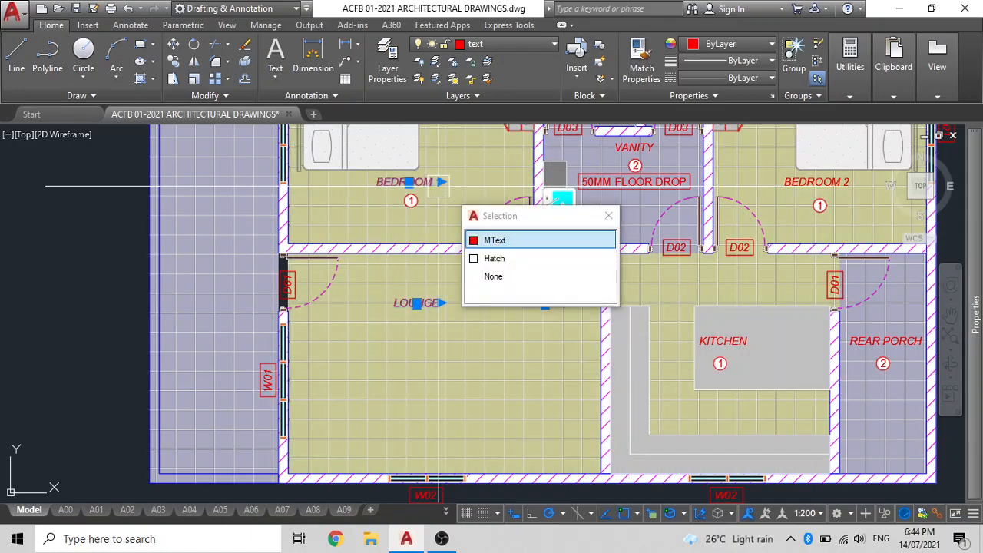
pyautogui.click(410, 201)
pyautogui.click(285, 284)
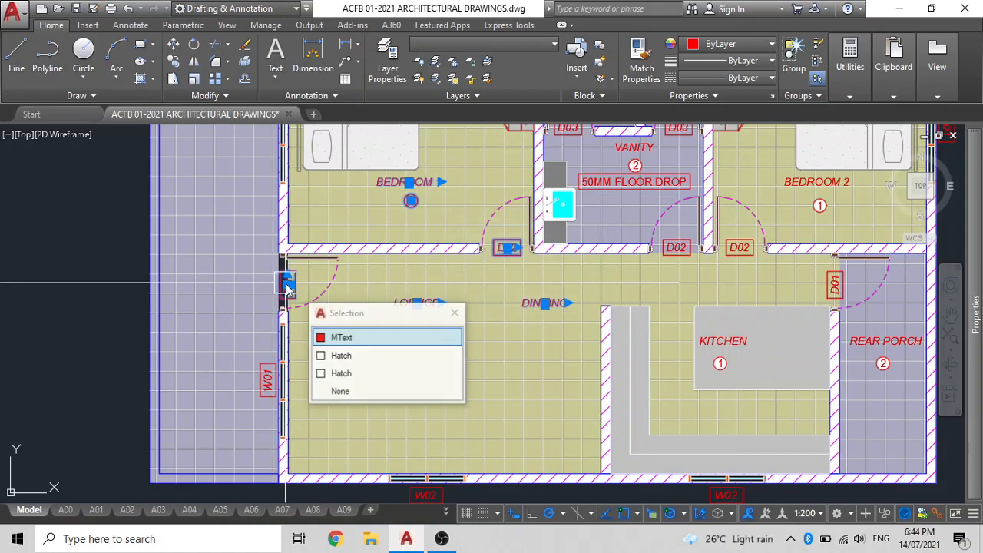
pyautogui.click(252, 374)
# Add the shower and WC doors, their D03 tags and the WC's circled finish number to the selection.
pyautogui.moveTo(238, 298); pyautogui.dragTo(238, 503, button='middle')
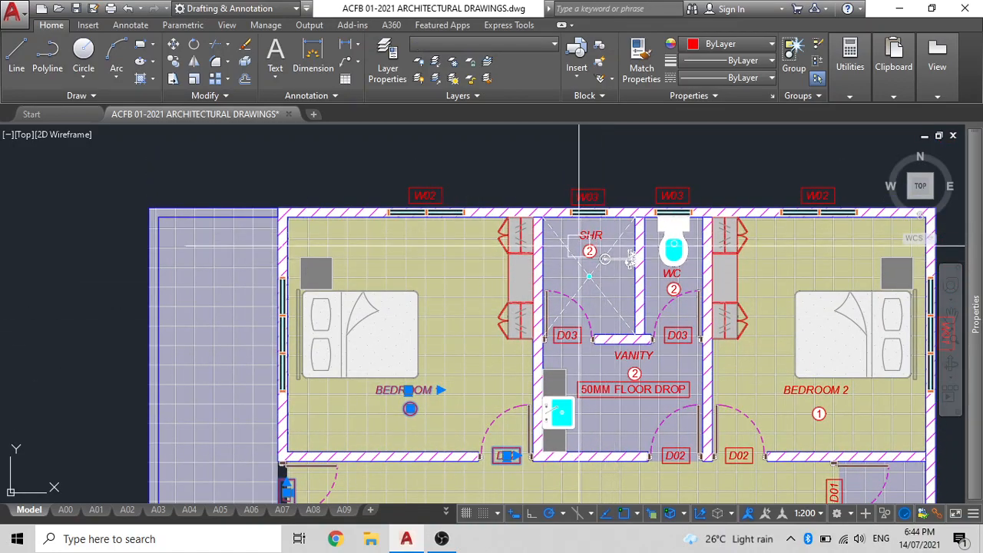
pyautogui.scroll(2, 582, 328)
pyautogui.click(560, 341)
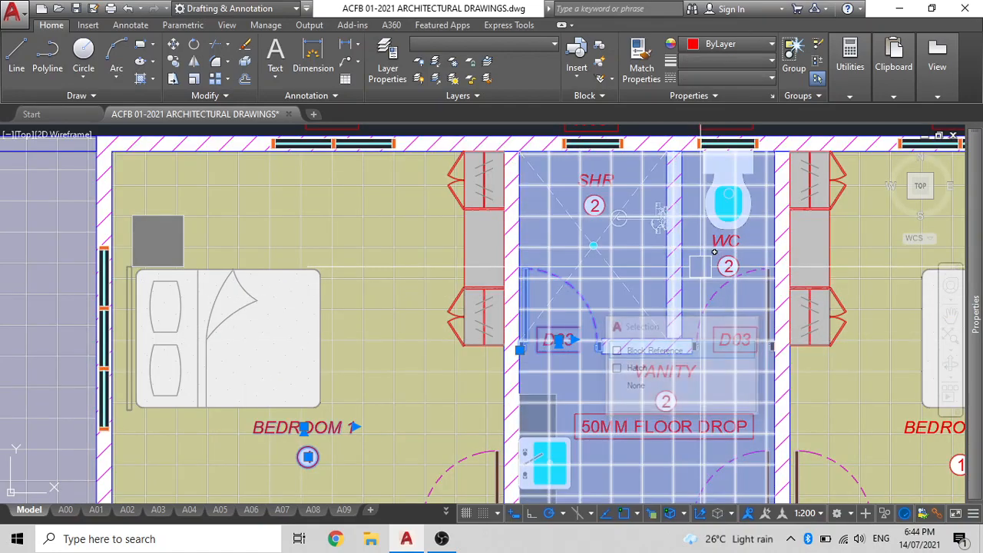
pyautogui.moveTo(728, 287); pyautogui.dragTo(569, 210, button='middle')
pyautogui.click(572, 204)
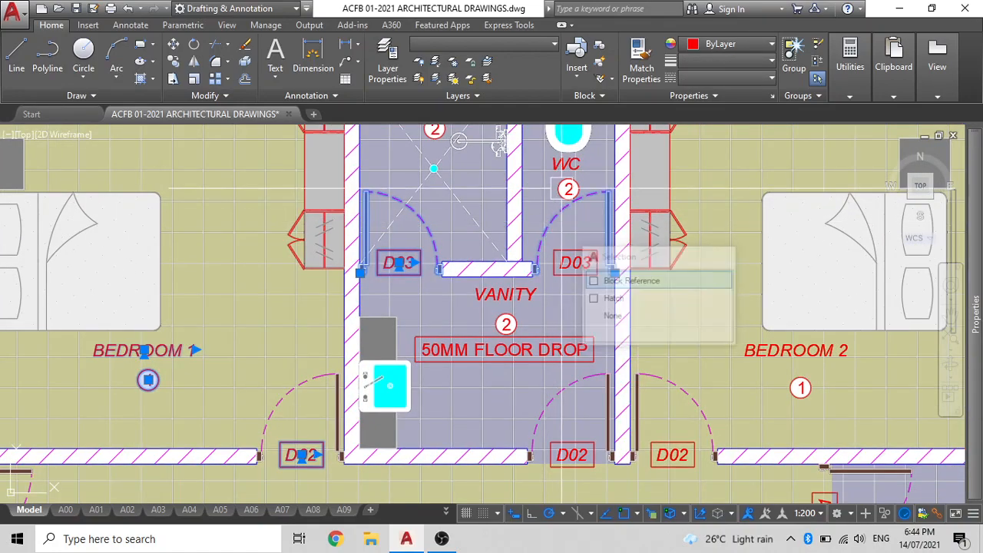
pyautogui.scroll(2, 572, 201)
pyautogui.click(571, 201)
pyautogui.click(581, 308)
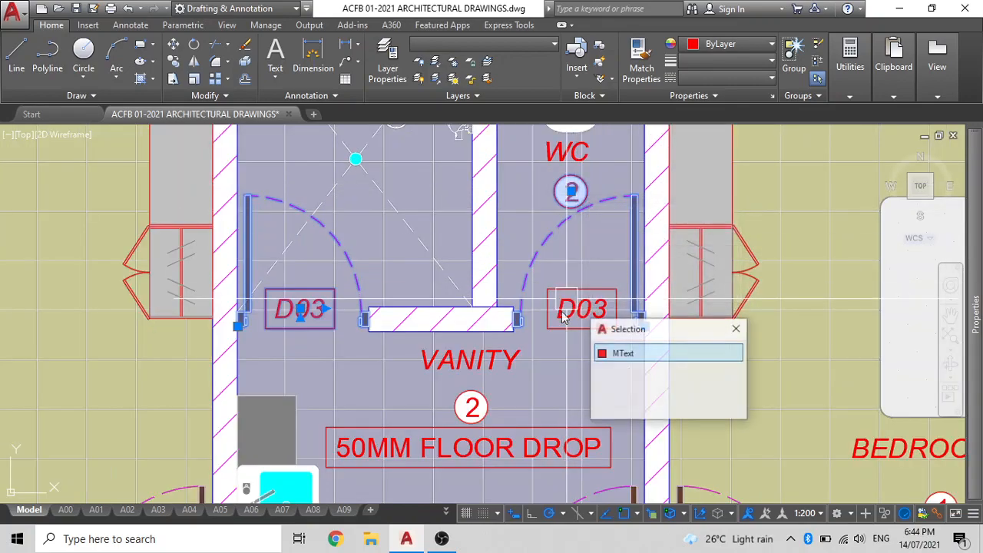
pyautogui.click(637, 351)
pyautogui.scroll(-2, 456, 294)
pyautogui.moveTo(456, 294); pyautogui.dragTo(457, 374, button='middle')
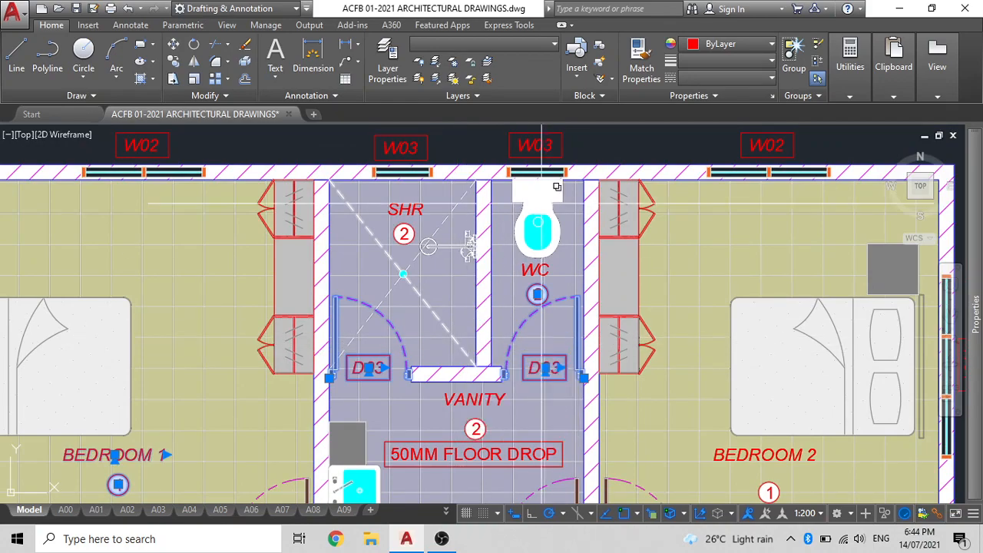
# Delete the selection together with the 50MM FLOOR DROP note, the vanity finish number, both beds, and Bedroom 2's label, finish number and wardrobe.
pyautogui.scroll(-2, 669, 254)
pyautogui.moveTo(659, 284); pyautogui.dragTo(617, 192, button='middle')
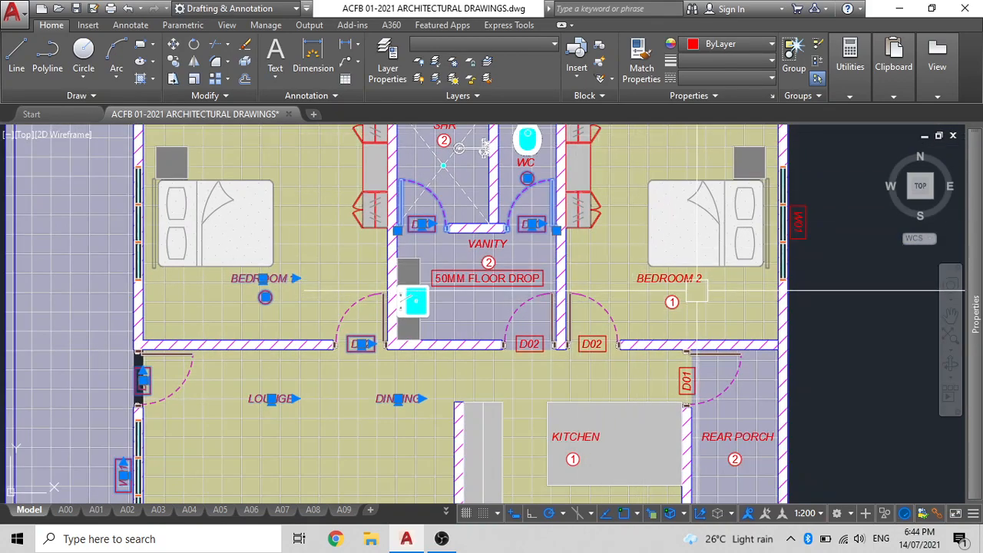
pyautogui.scroll(2, 696, 292)
pyautogui.scroll(-2, 390, 299)
pyautogui.moveTo(367, 282); pyautogui.dragTo(433, 295, button='middle')
pyautogui.click(410, 295)
pyautogui.click(467, 350)
pyautogui.click(433, 276)
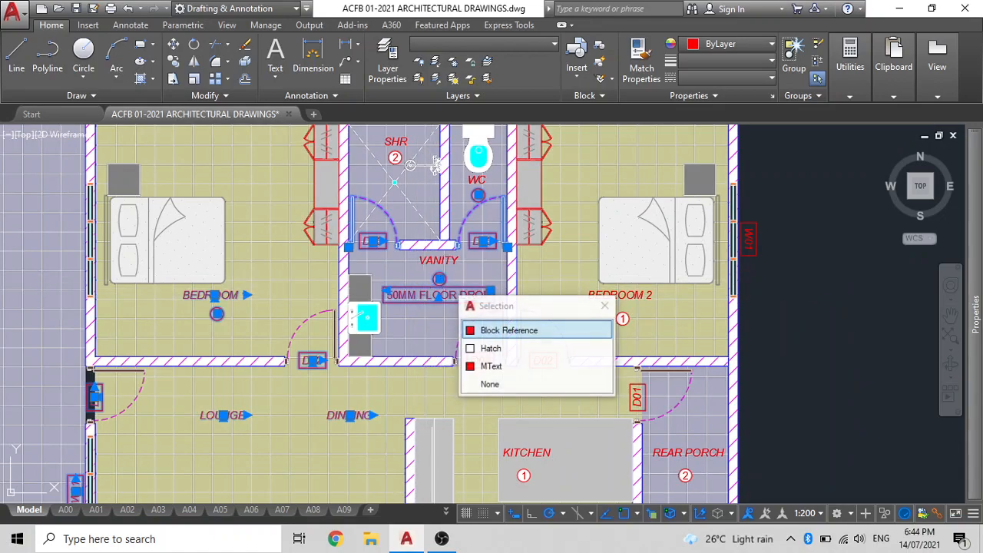
pyautogui.click(634, 316)
pyautogui.click(621, 318)
pyautogui.click(636, 197)
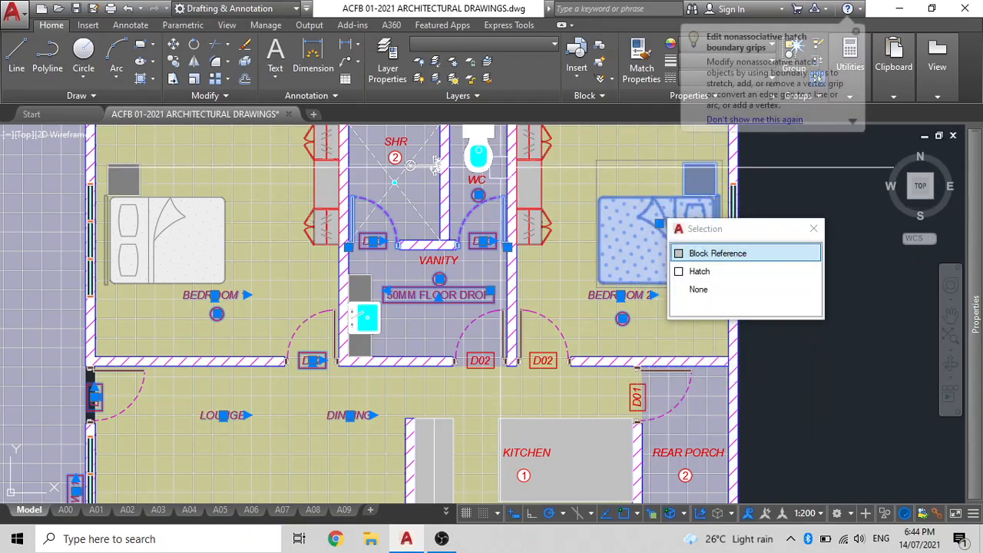
pyautogui.click(541, 179)
pyautogui.click(167, 255)
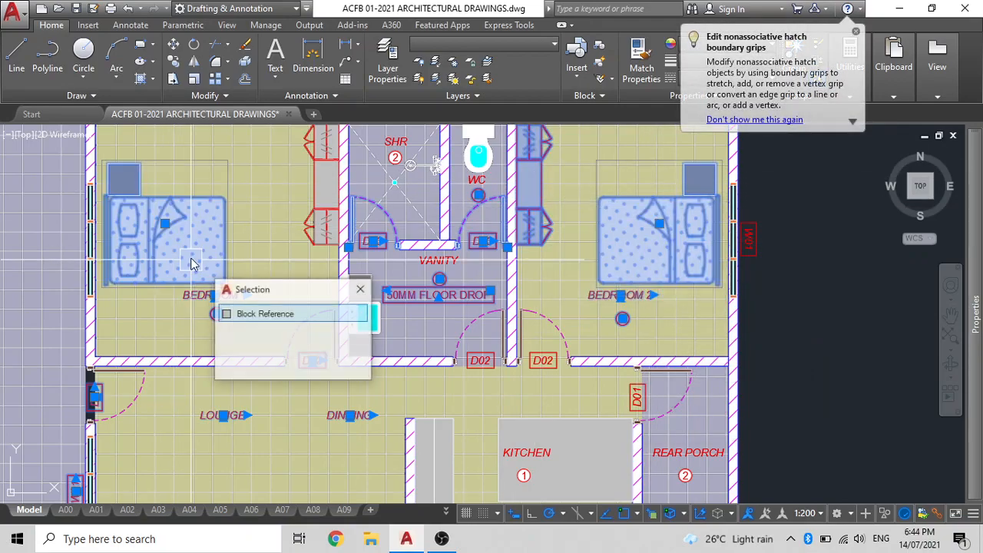
pyautogui.press('Delete')
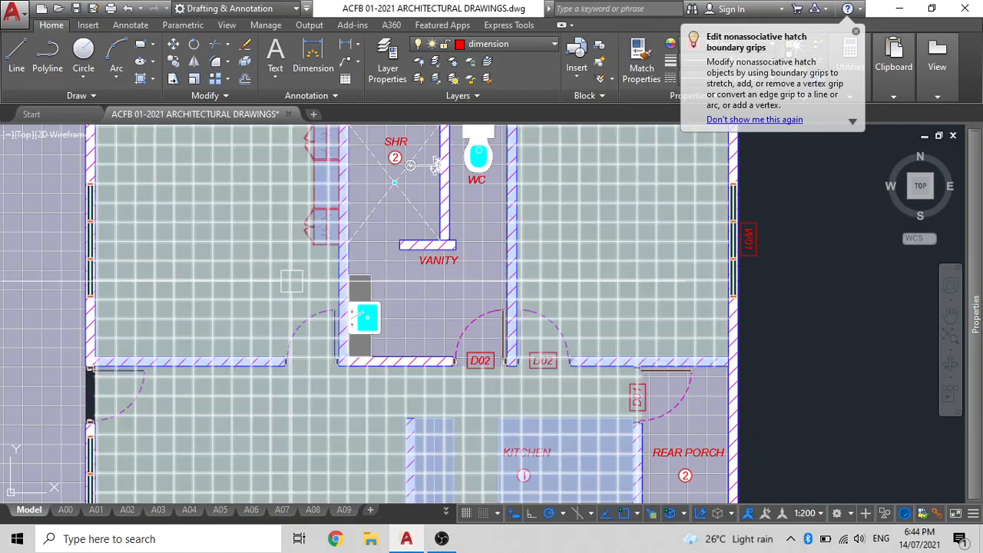
# Delete the tile hatch covering the bedrooms, lounge, dining and kitchen floors.
pyautogui.scroll(-2, 293, 279)
pyautogui.moveTo(305, 279); pyautogui.dragTo(403, 239, button='middle')
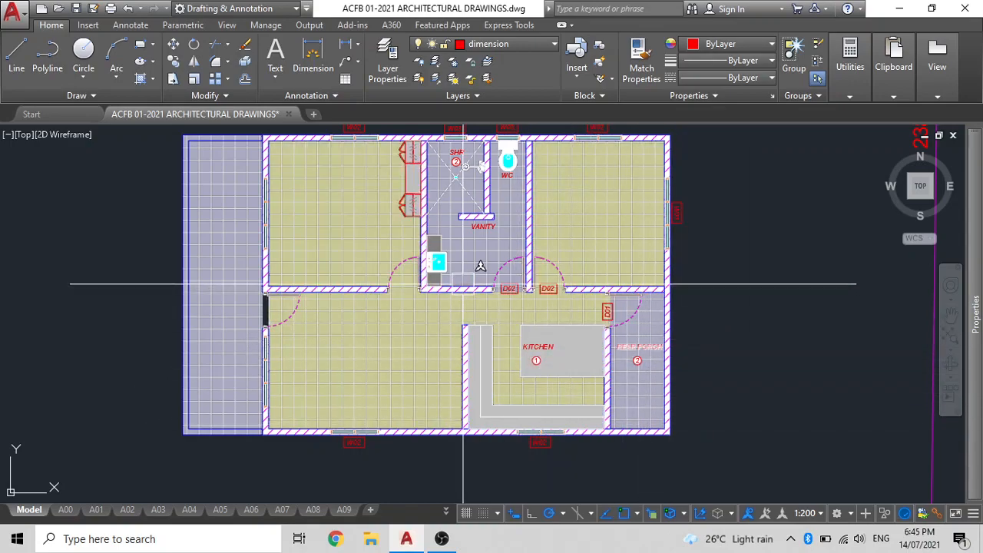
pyautogui.moveTo(480, 225); pyautogui.dragTo(533, 274, button='middle')
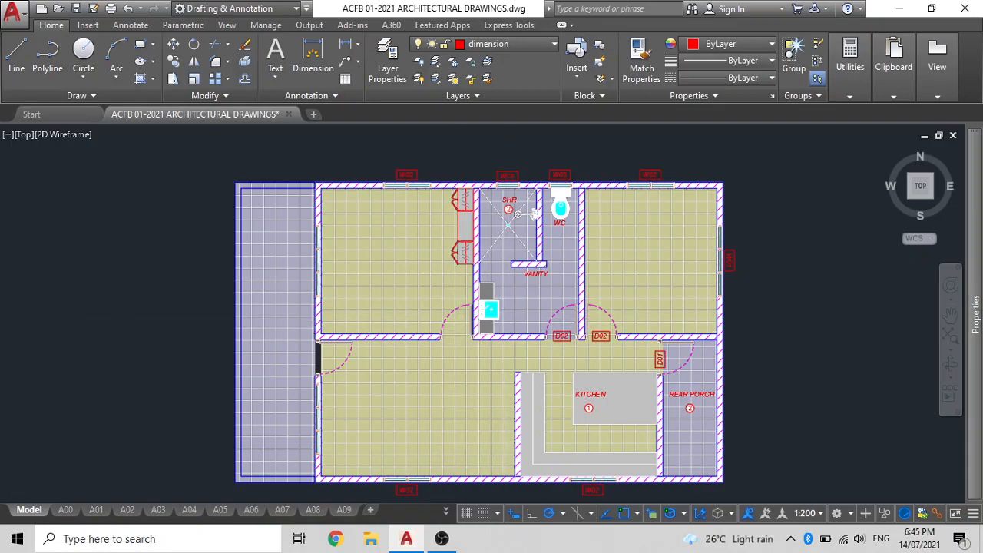
pyautogui.scroll(4, 510, 318)
pyautogui.scroll(-4, 511, 318)
pyautogui.click(446, 374)
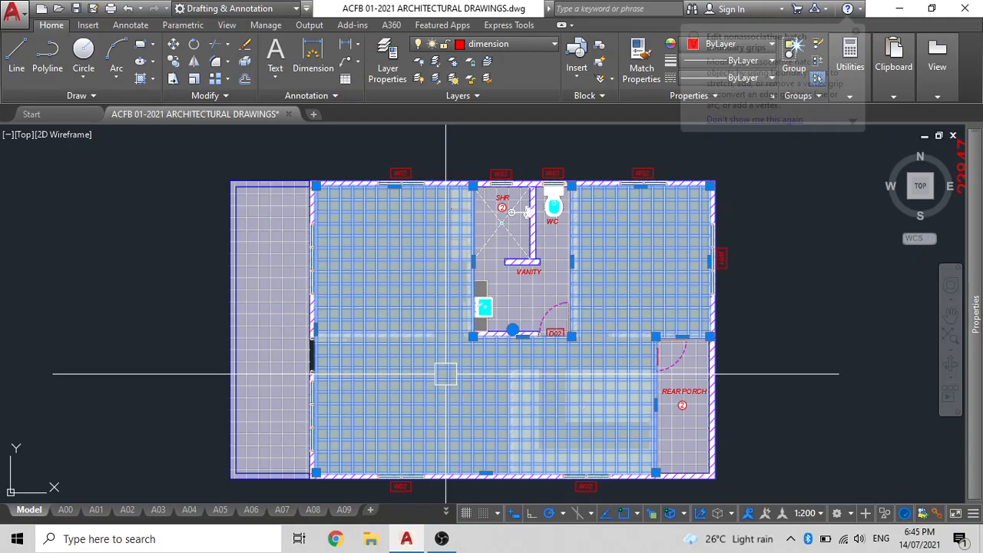
pyautogui.press('Delete')
pyautogui.press('Escape')
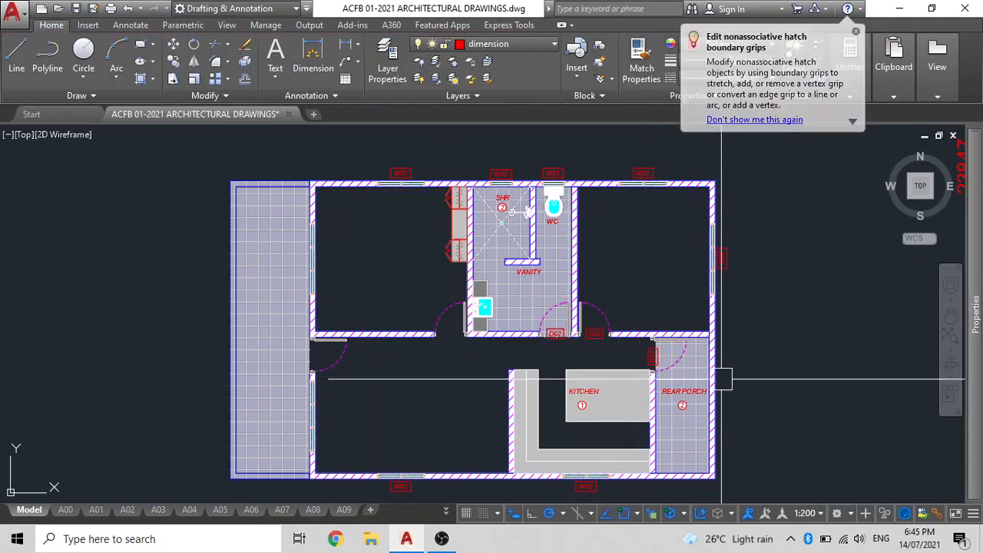
# Delete the tile hatches of the rear porch and the front porch.
pyautogui.click(678, 439)
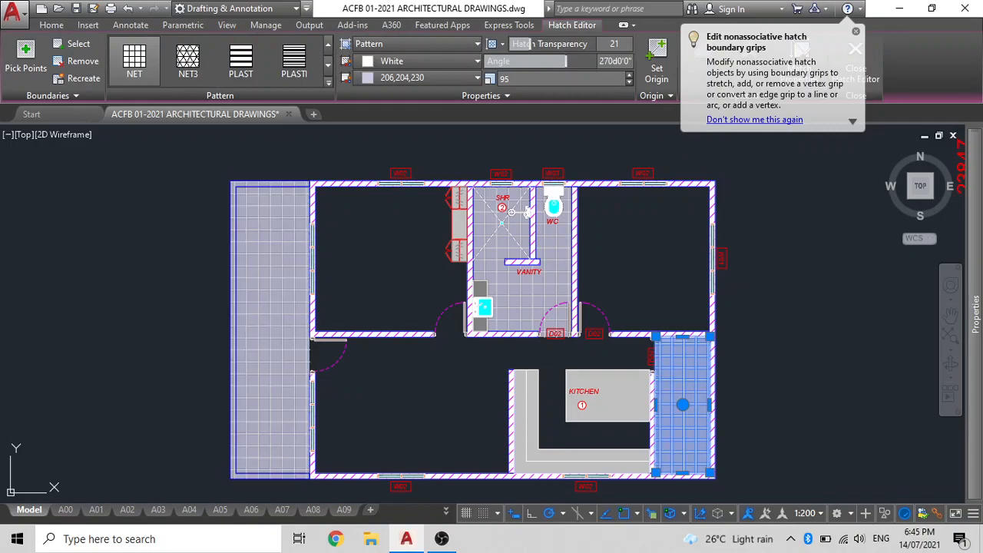
pyautogui.click(277, 372)
pyautogui.press('Delete')
# Delete the W02 and W03 window tags along the plan's north wall and the W01 tag beside Bedroom 2.
pyautogui.moveTo(402, 227); pyautogui.dragTo(425, 299, button='middle')
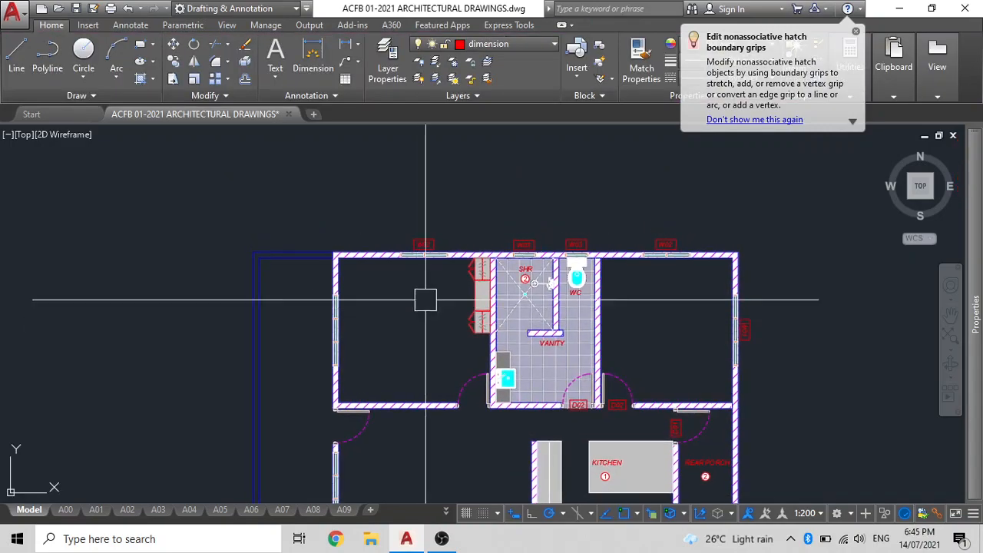
pyautogui.click(805, 245)
pyautogui.click(275, 181)
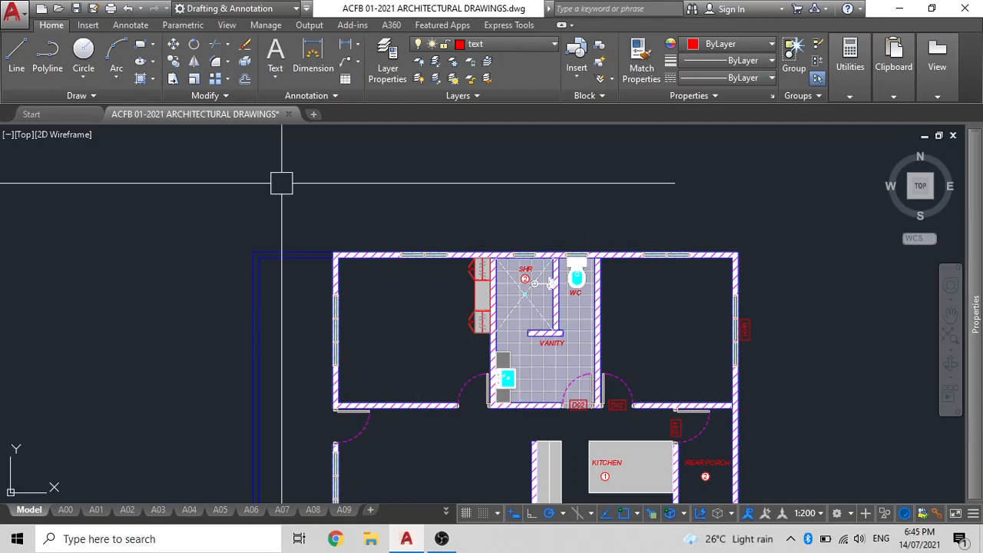
pyautogui.scroll(-2, 479, 253)
pyautogui.click(617, 242)
pyautogui.click(577, 170)
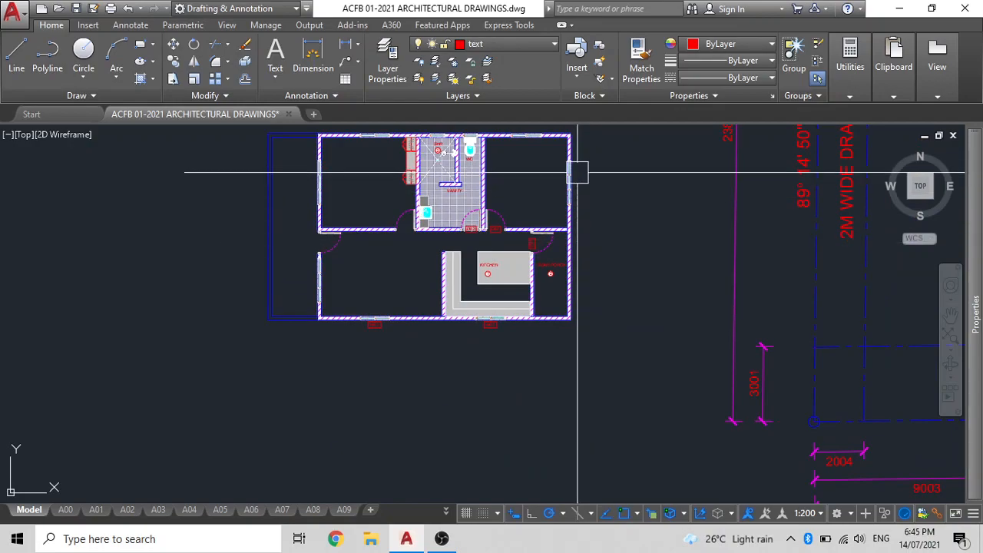
# Select the REAR PORCH label and finish number, the rear door with its D01 tag, and the kitchen's finish number.
pyautogui.scroll(5, 541, 292)
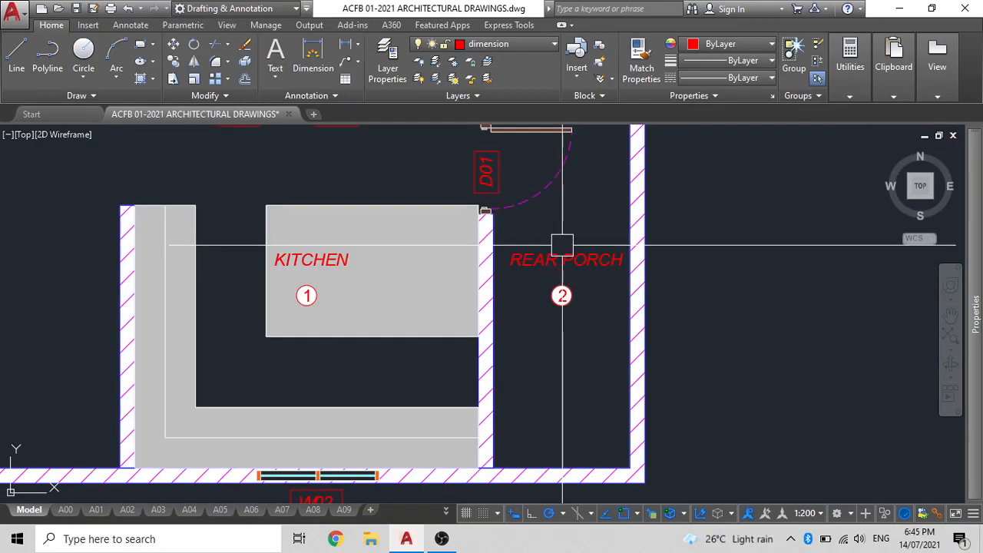
pyautogui.click(561, 294)
pyautogui.click(572, 258)
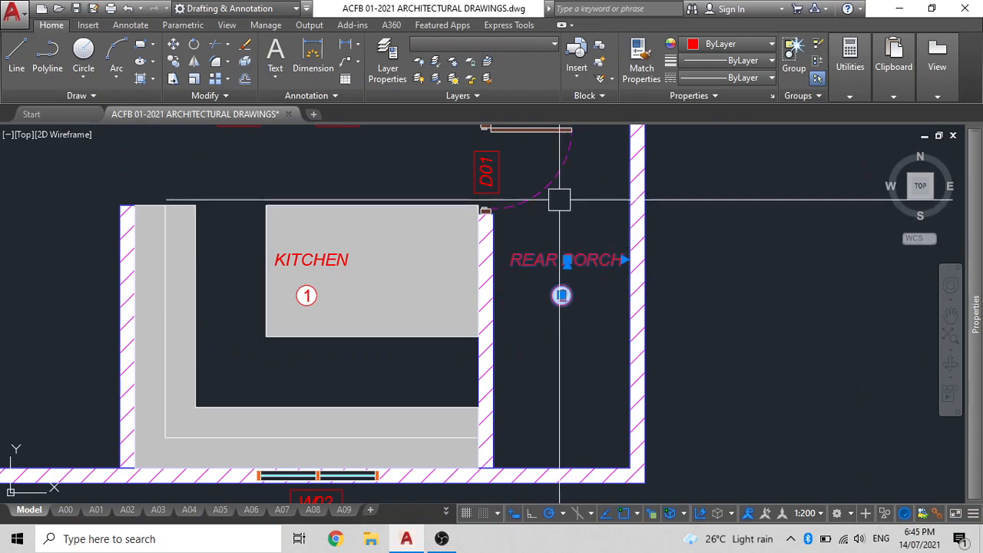
pyautogui.click(501, 175)
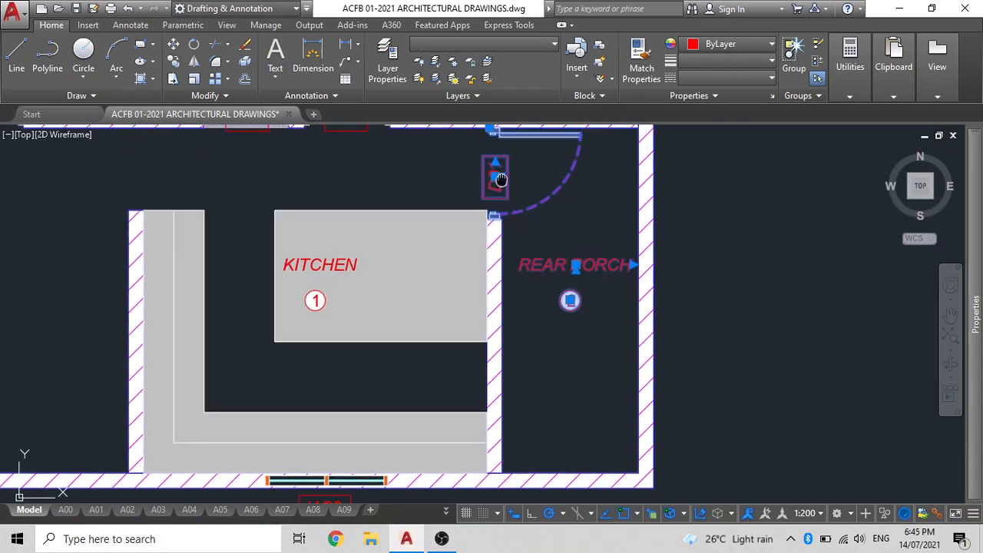
pyautogui.click(305, 296)
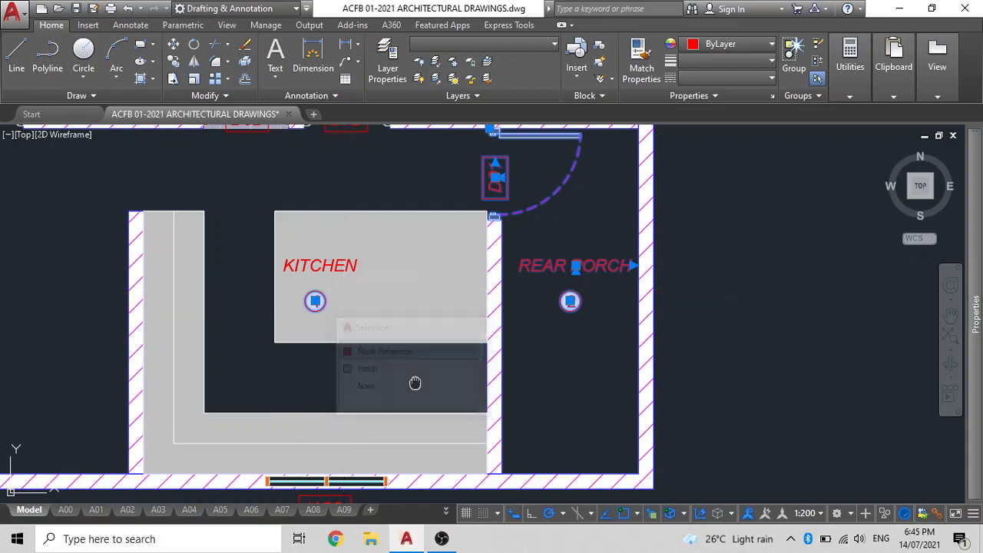
# Delete the selection together with both bedroom doors, the vanity door, the two remaining D02 tags and Bedroom 1's wardrobe.
pyautogui.moveTo(347, 185); pyautogui.dragTo(467, 417, button='middle')
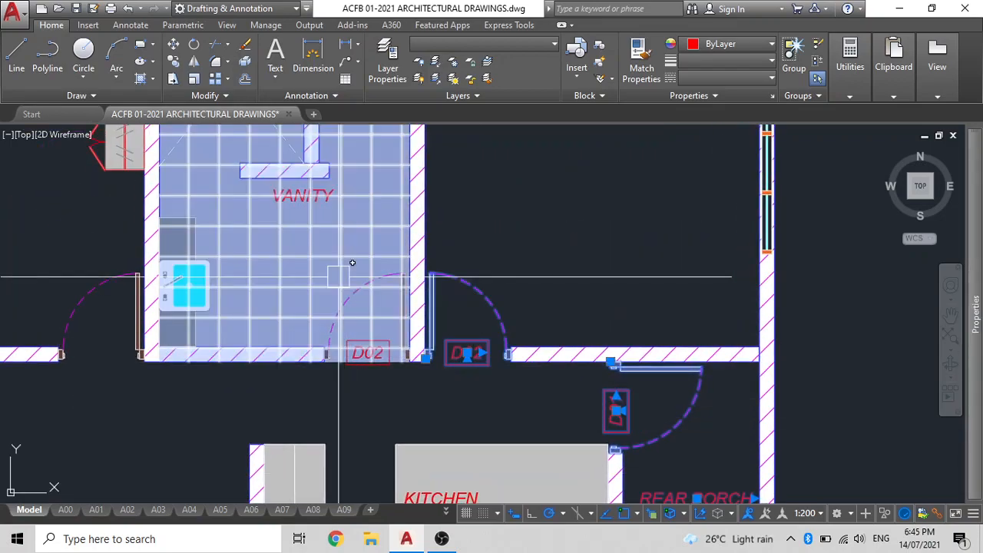
pyautogui.click(340, 278)
pyautogui.keyDown('shift'); pyautogui.click(340, 225); pyautogui.keyUp('shift')
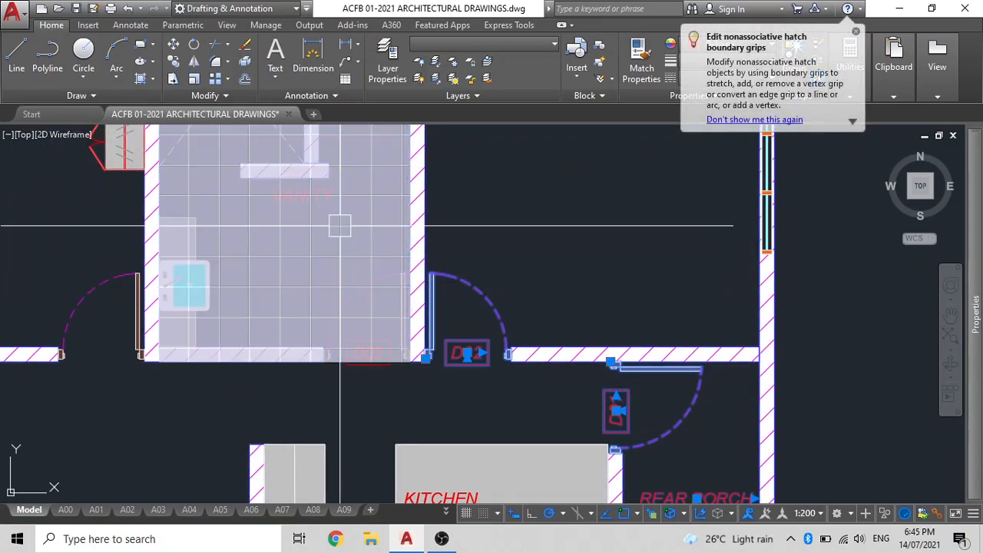
pyautogui.click(358, 290)
pyautogui.click(433, 344)
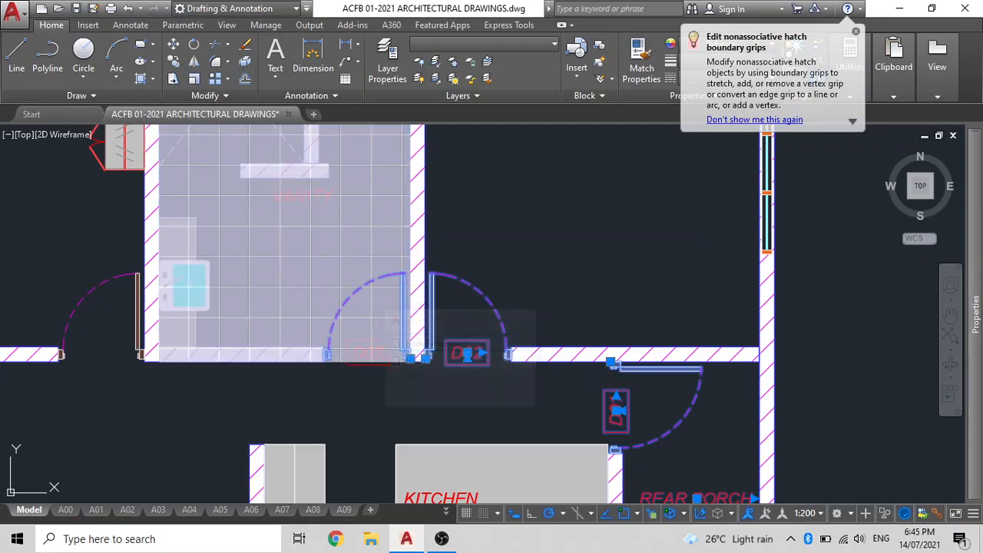
pyautogui.click(107, 297)
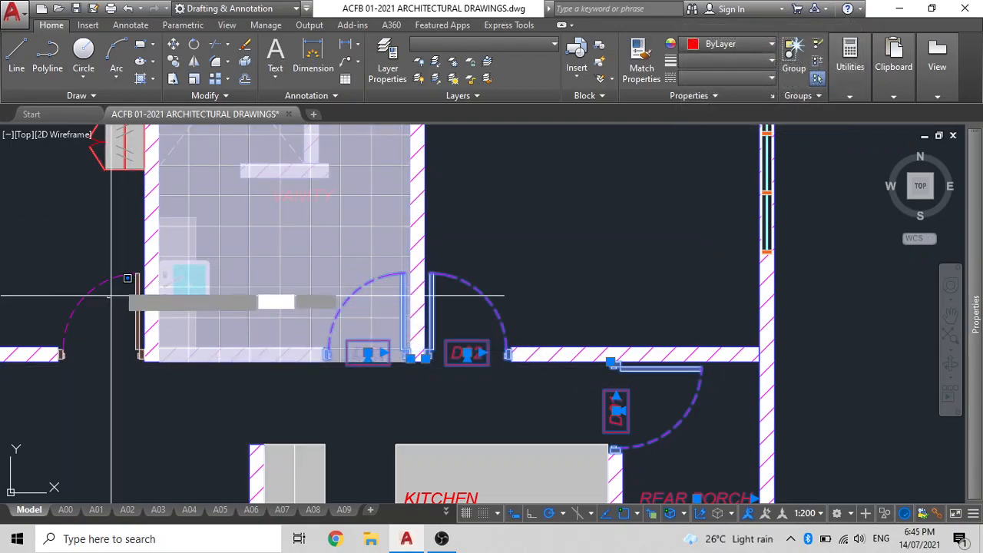
pyautogui.click(86, 150)
pyautogui.scroll(-2, 537, 410)
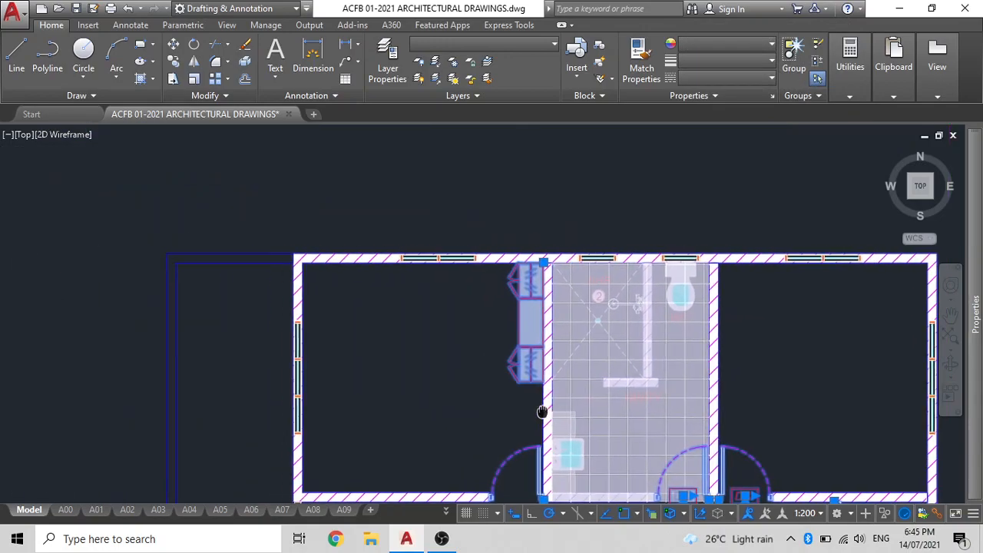
pyautogui.press('Escape')
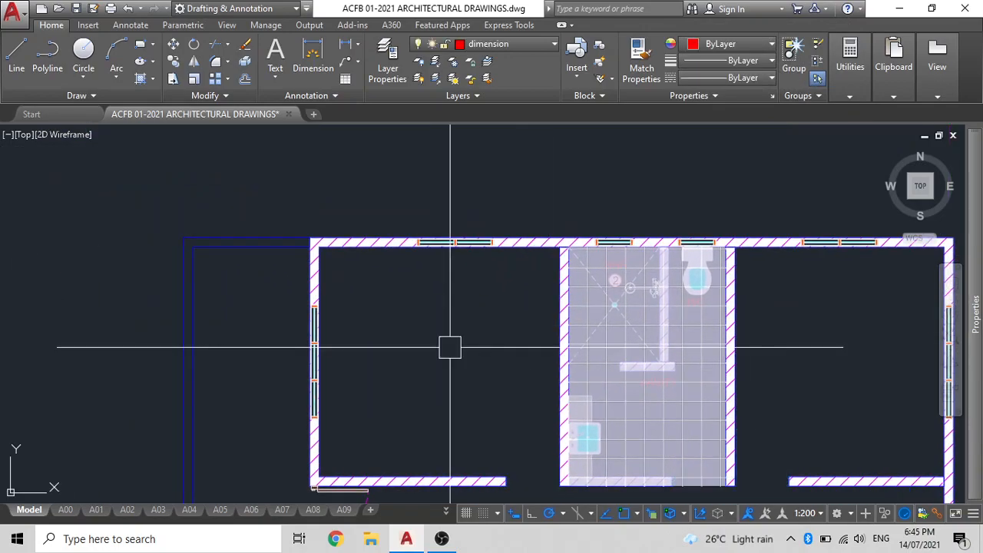
# Send the bathroom tile hatch to the back of the draw order.
pyautogui.click(668, 406)
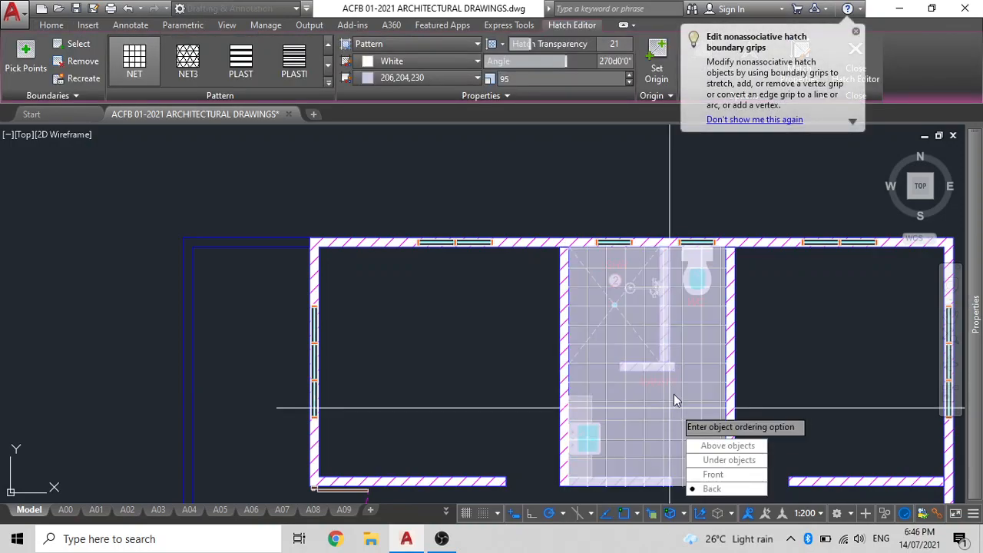
pyautogui.click(712, 488)
# Delete the circled finish number in the shower.
pyautogui.scroll(4, 612, 249)
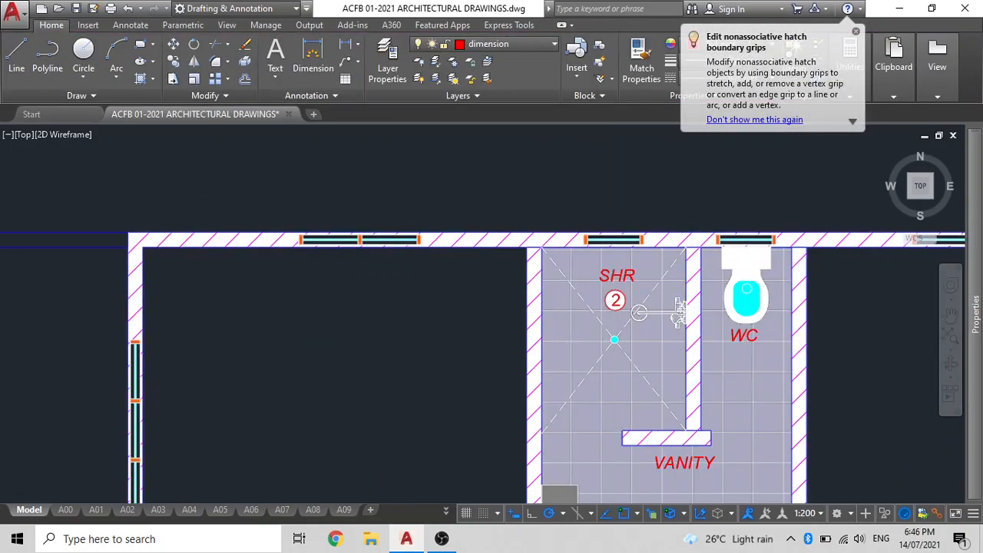
pyautogui.click(612, 330)
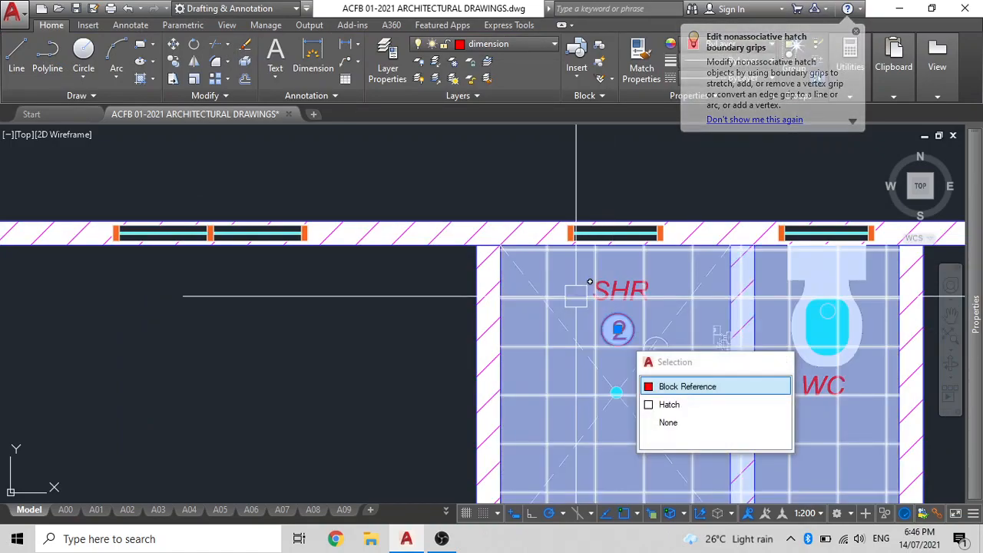
pyautogui.press('Escape')
# Select the SHR, WC and VANITY text labels in the bathroom.
pyautogui.click(608, 290)
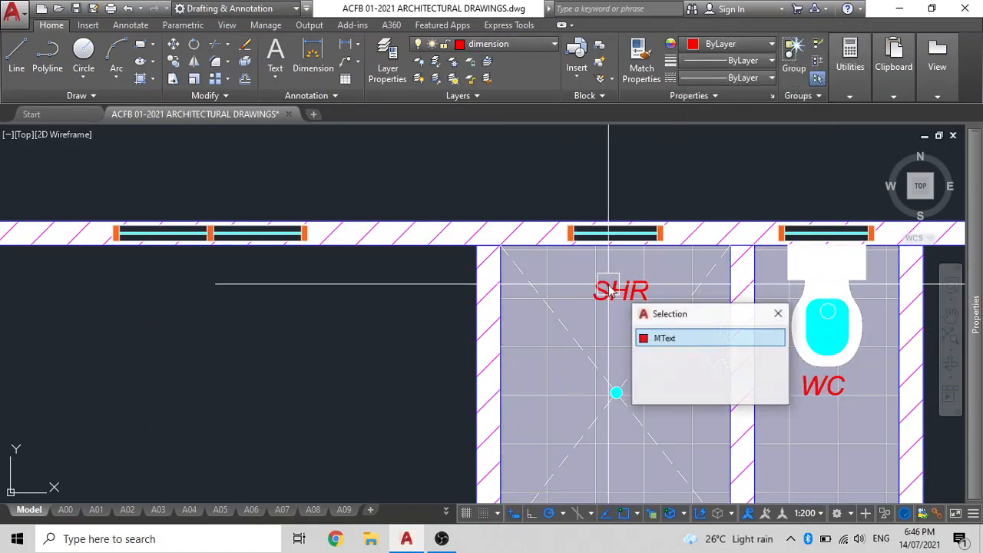
pyautogui.click(823, 384)
pyautogui.click(825, 380)
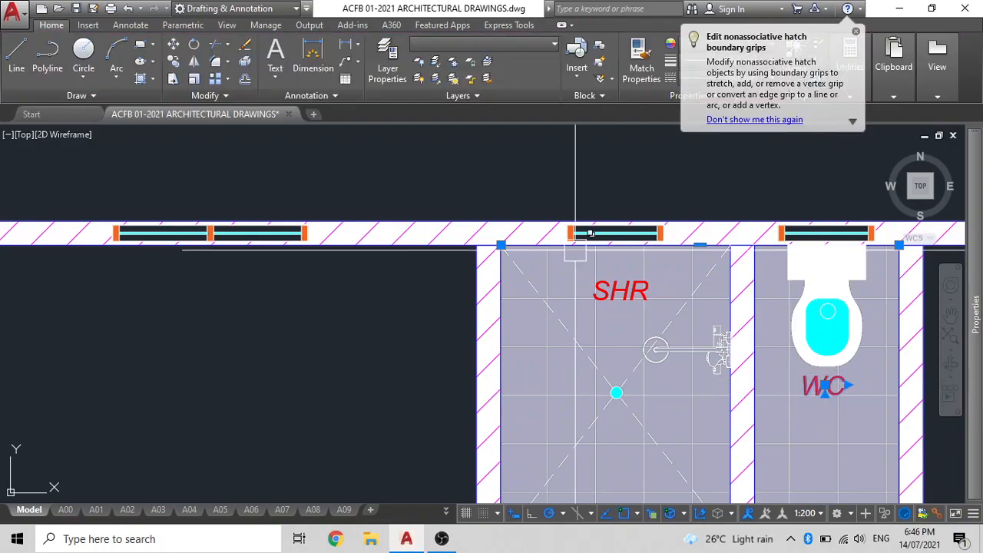
pyautogui.click(619, 290)
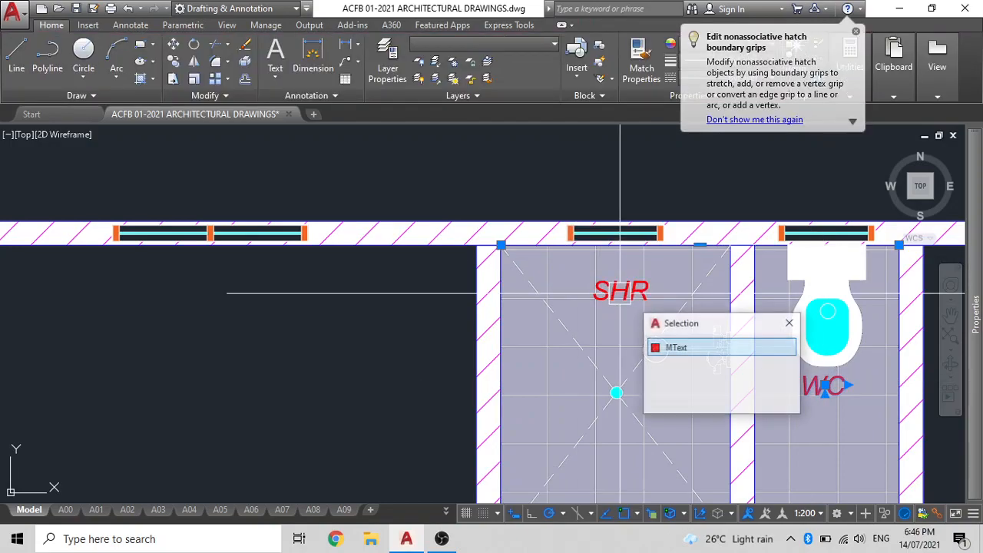
pyautogui.click(693, 354)
pyautogui.scroll(-5, 653, 341)
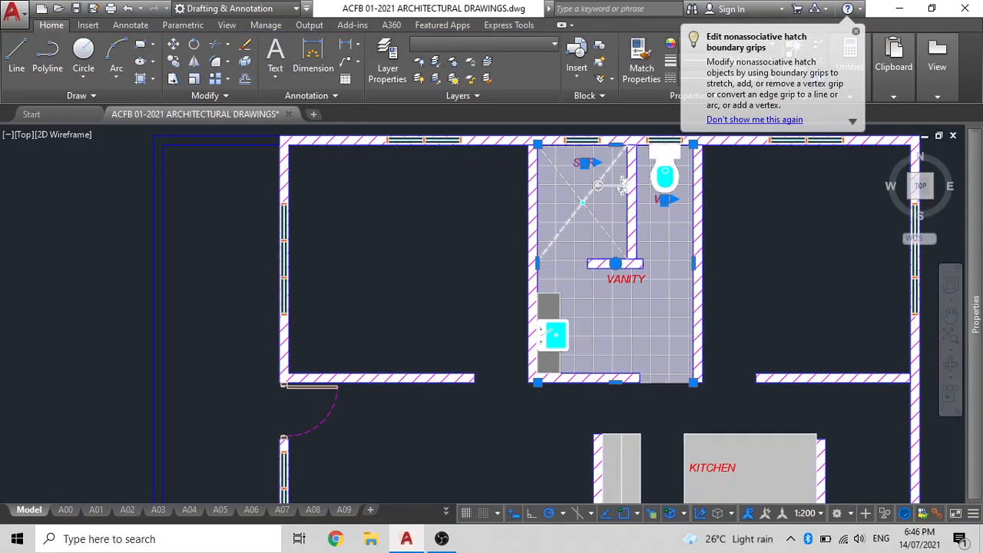
pyautogui.scroll(2, 622, 279)
pyautogui.click(622, 279)
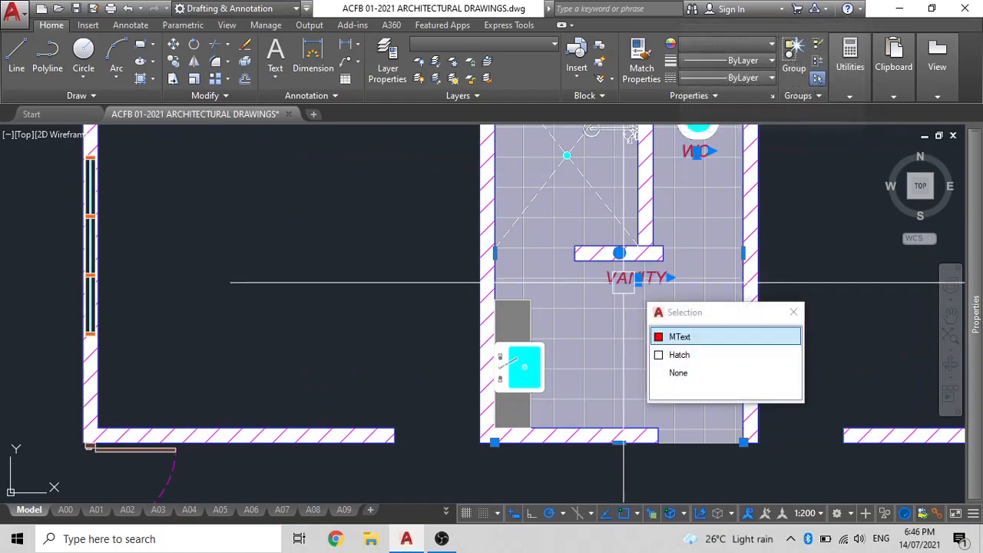
pyautogui.click(689, 342)
# Add the KITCHEN text label to the current selection.
pyautogui.scroll(-3, 660, 334)
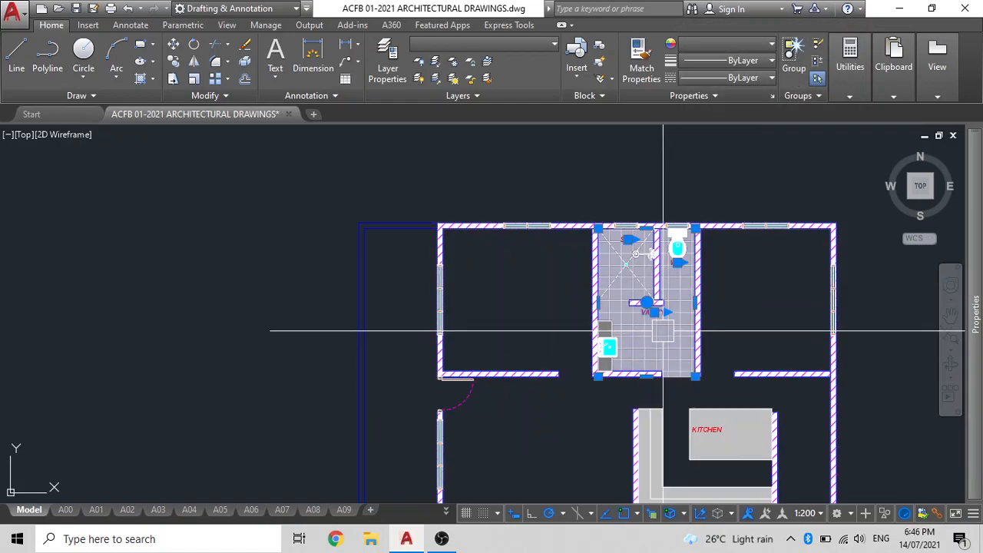
pyautogui.scroll(3, 625, 263)
pyautogui.click(652, 273)
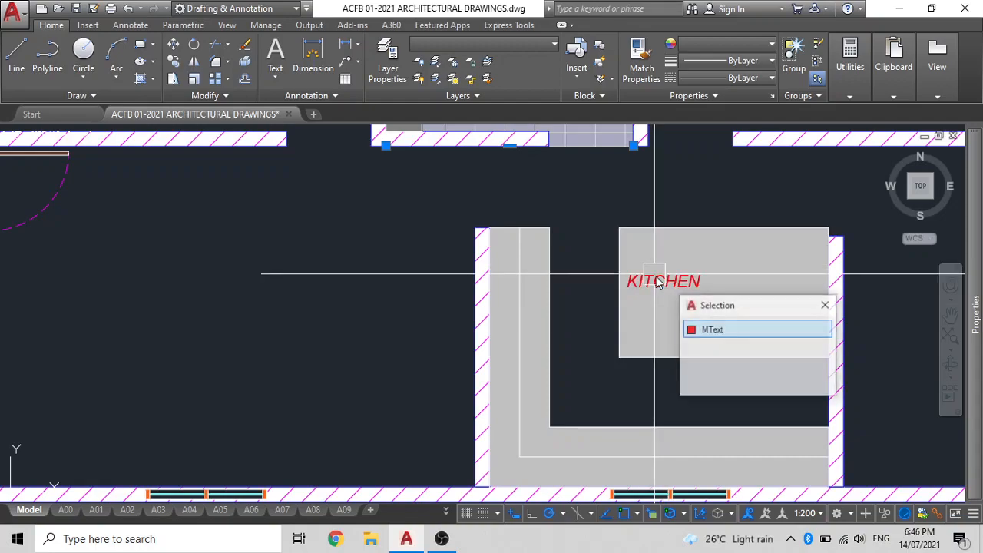
pyautogui.click(730, 329)
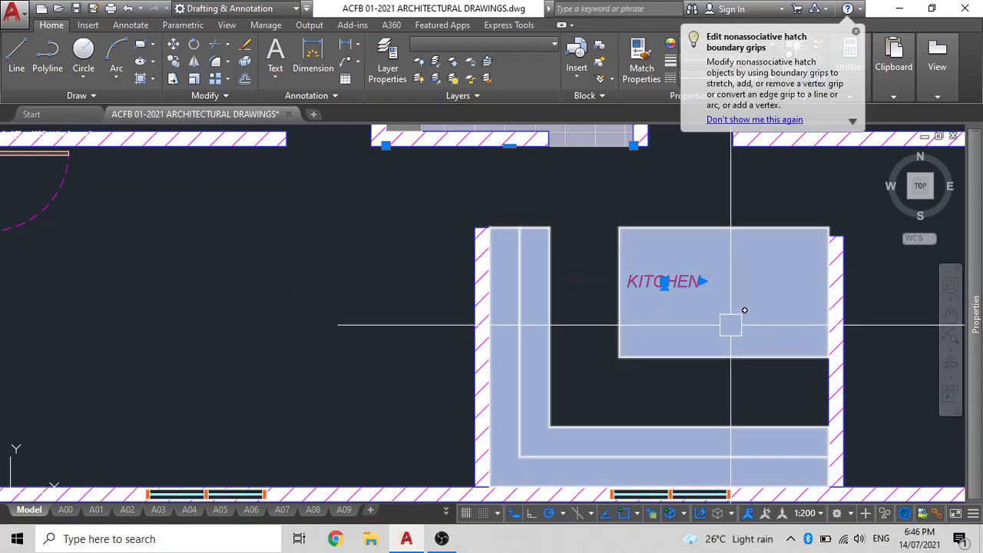
pyautogui.scroll(-2, 576, 266)
pyautogui.moveTo(577, 266); pyautogui.dragTo(578, 186, button='middle')
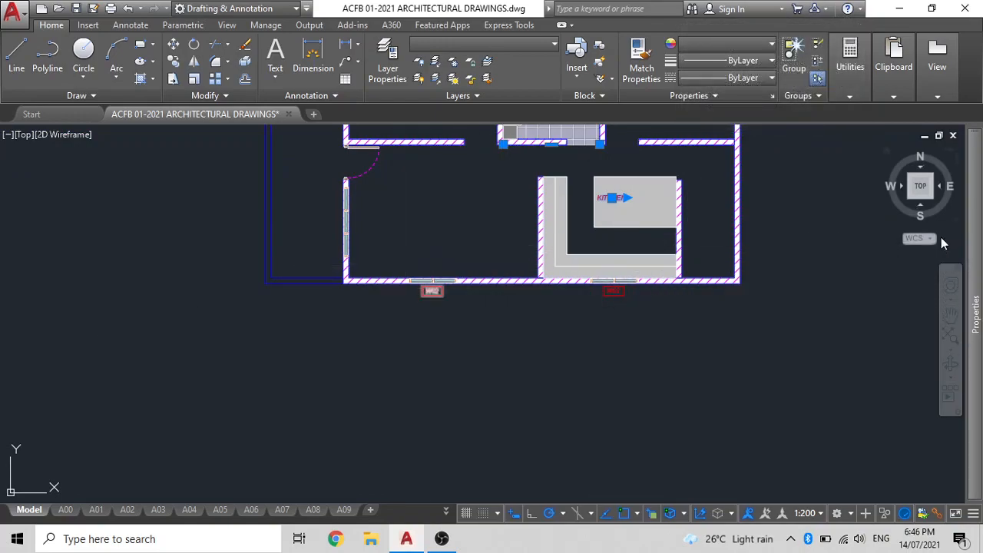
# Limit the properties to the selected MText labels and add the 1:200 annotation scale to them.
pyautogui.moveTo(980, 241)
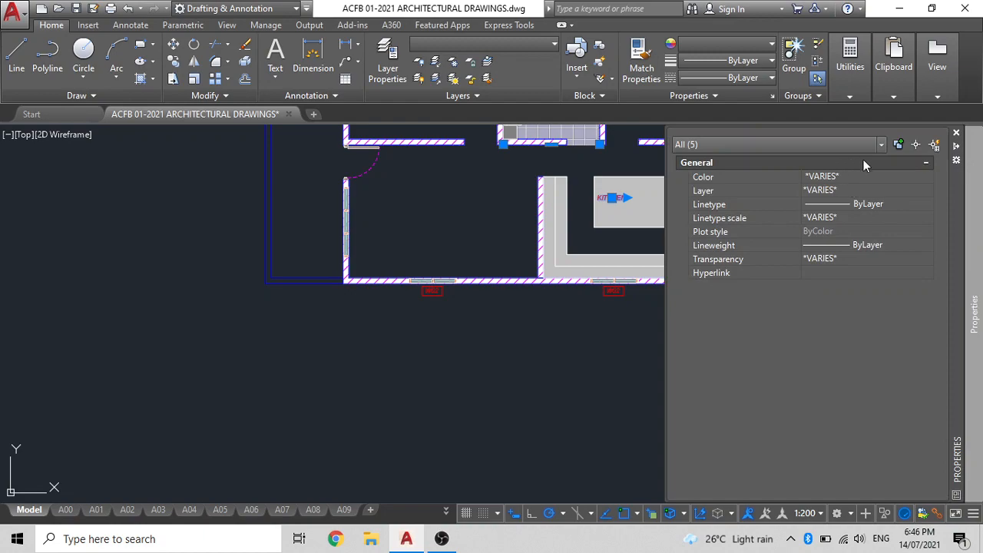
pyautogui.click(883, 148)
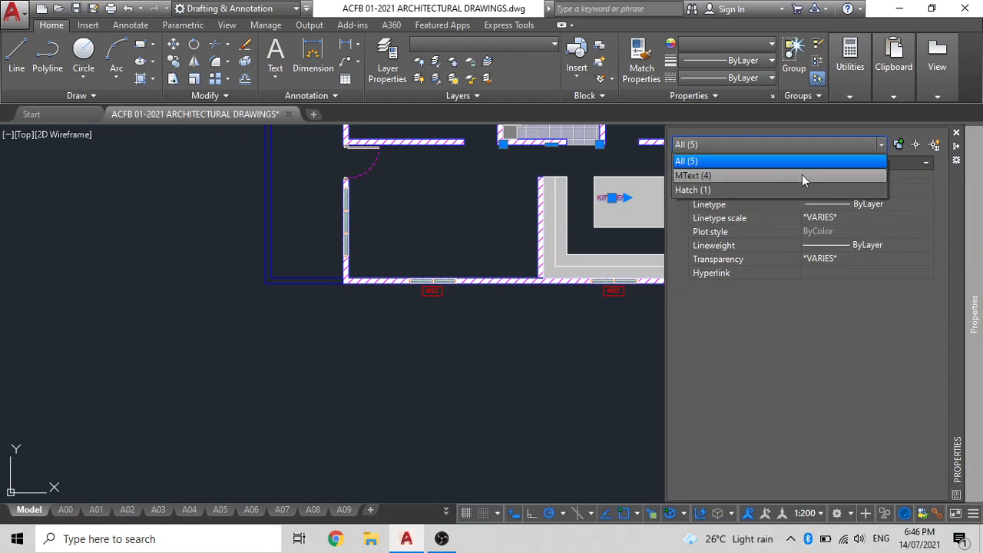
pyautogui.click(793, 176)
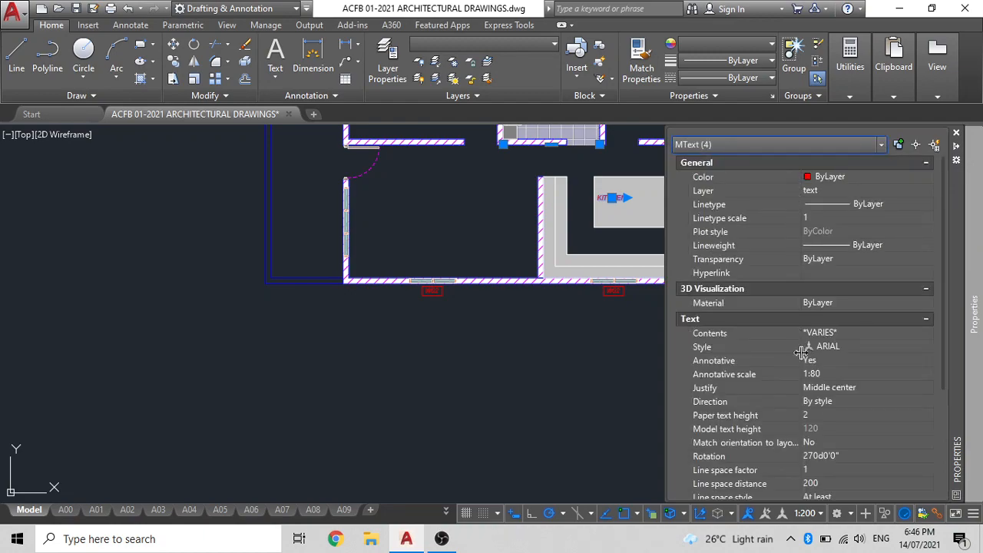
pyautogui.click(814, 374)
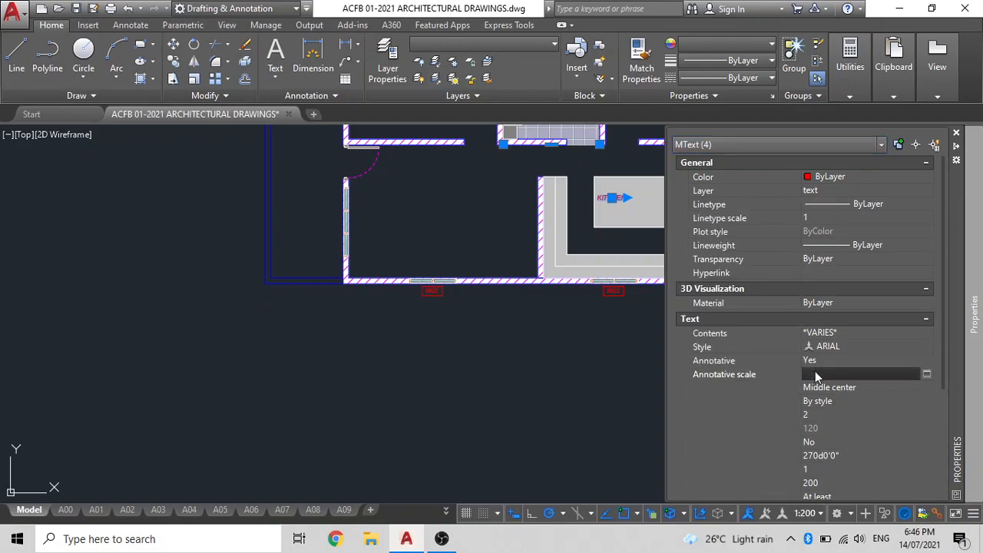
pyautogui.click(928, 374)
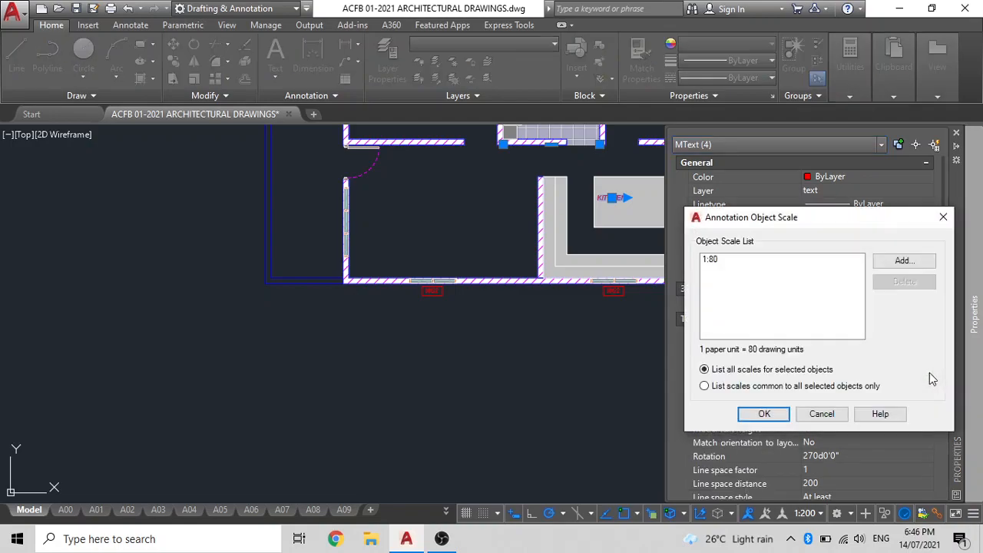
pyautogui.click(919, 265)
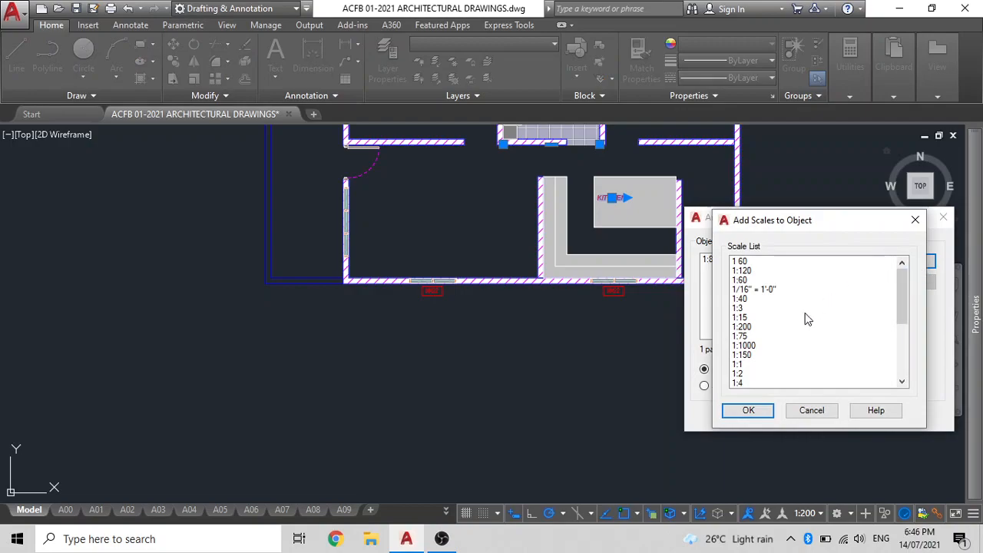
pyautogui.click(746, 412)
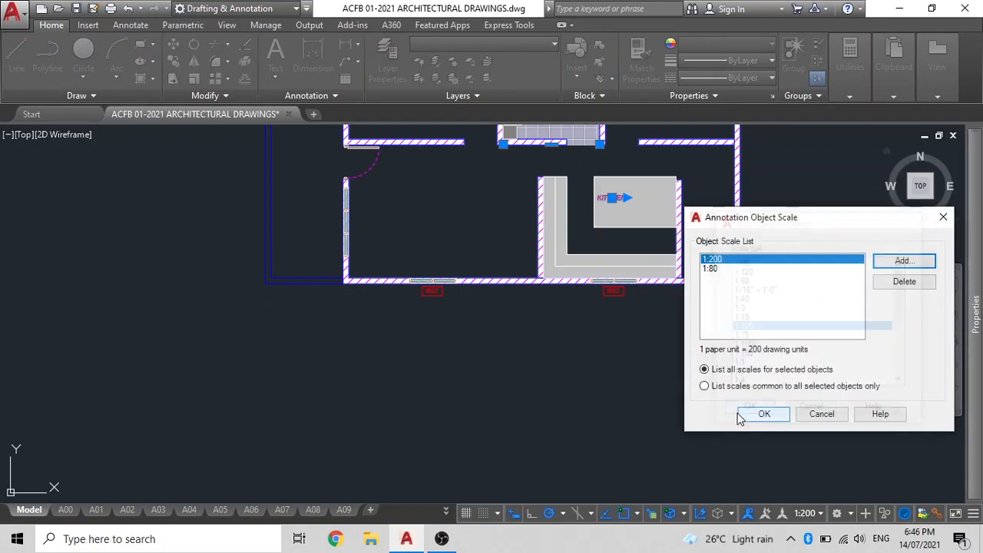
# Remove the 1:80 annotation scale from the four labels, apply the scale list and clear the selection.
pyautogui.click(711, 269)
pyautogui.click(903, 283)
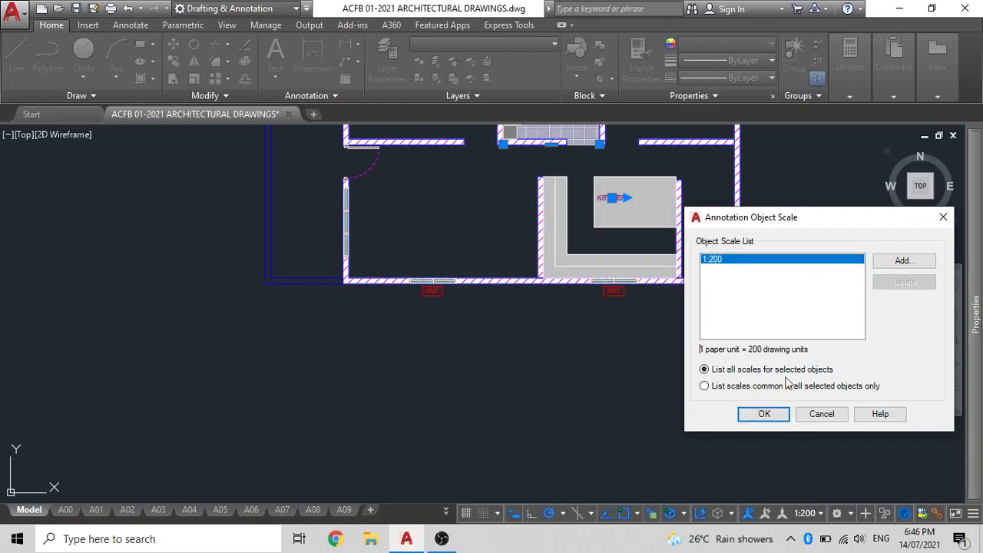
pyautogui.click(776, 420)
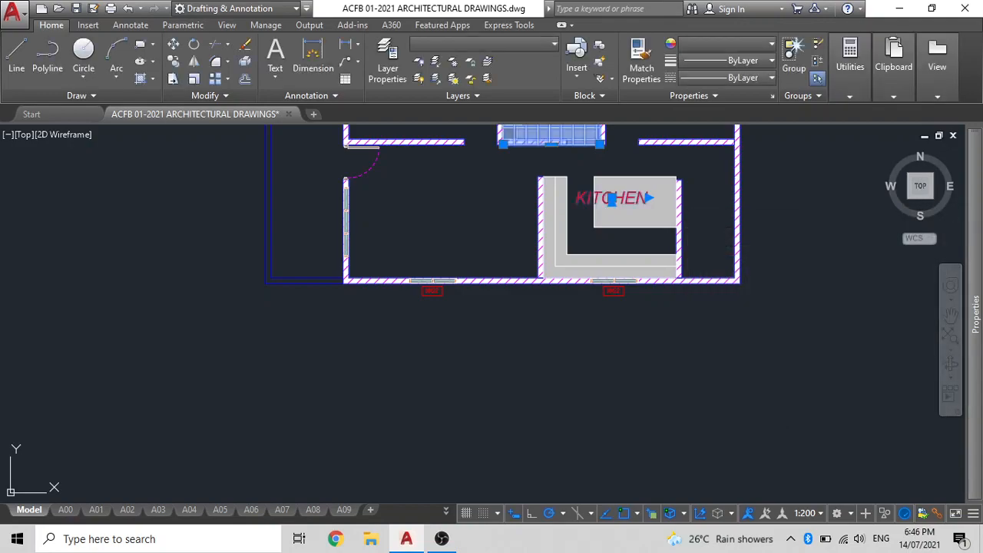
pyautogui.moveTo(666, 380); pyautogui.dragTo(731, 503, button='middle')
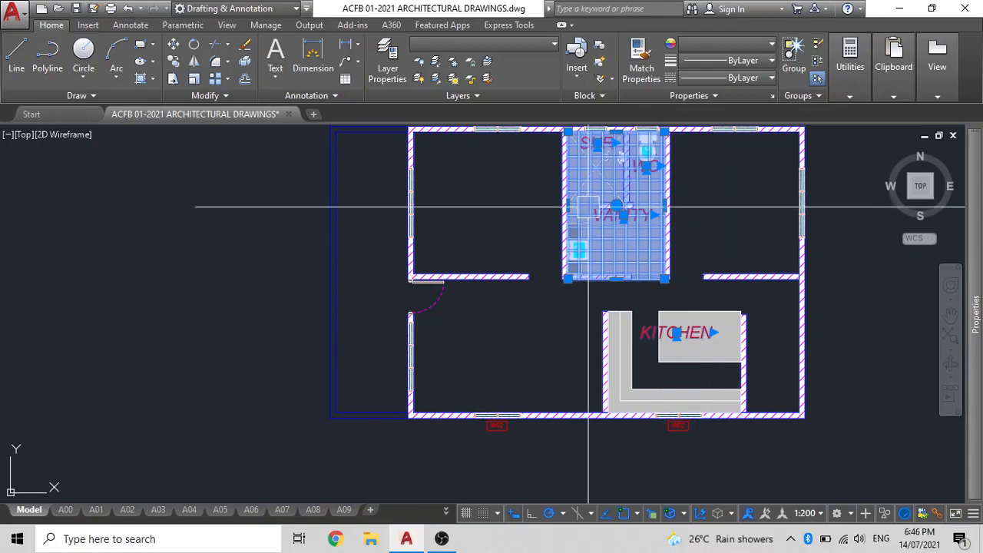
pyautogui.press('Escape')
# Move the WC and VANITY labels down slightly, by about 109 units, clear of the toilet and the partition wall.
pyautogui.moveTo(599, 132); pyautogui.dragTo(591, 190, button='middle')
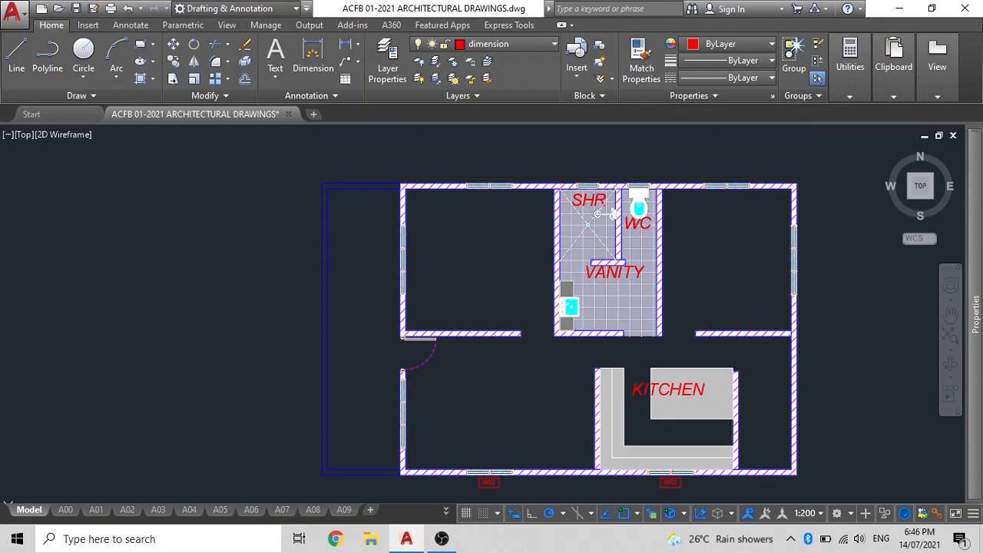
pyautogui.scroll(4, 591, 190)
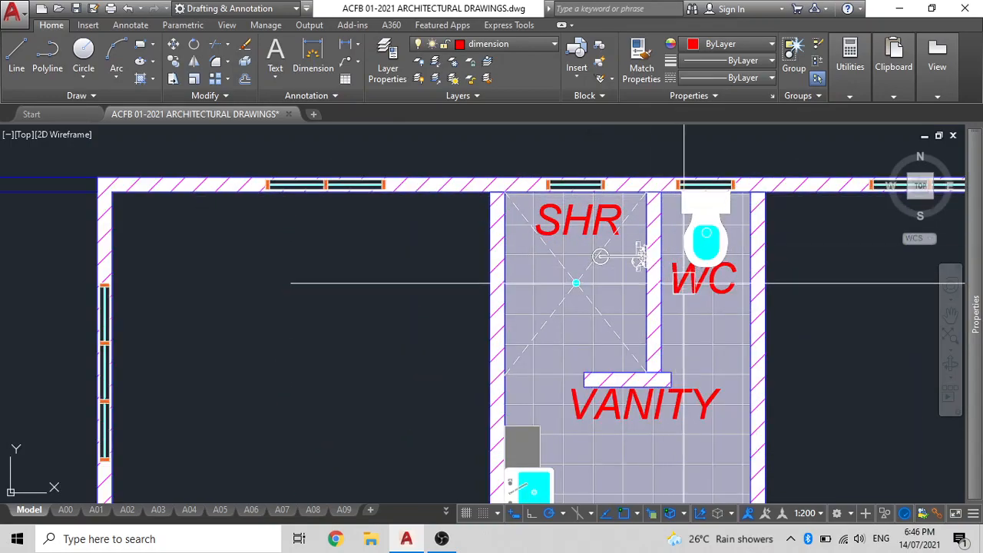
pyautogui.click(669, 281)
pyautogui.click(661, 405)
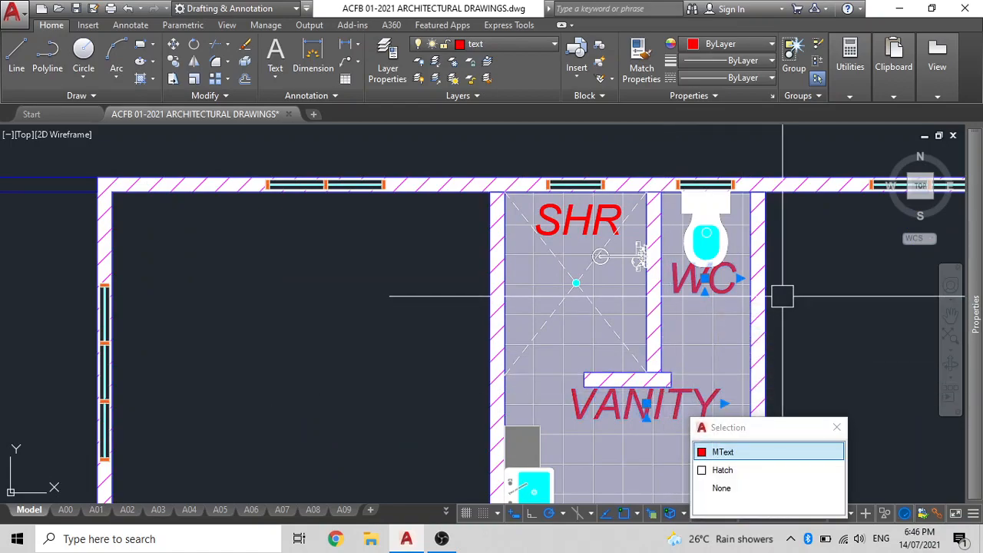
pyautogui.press('Return')
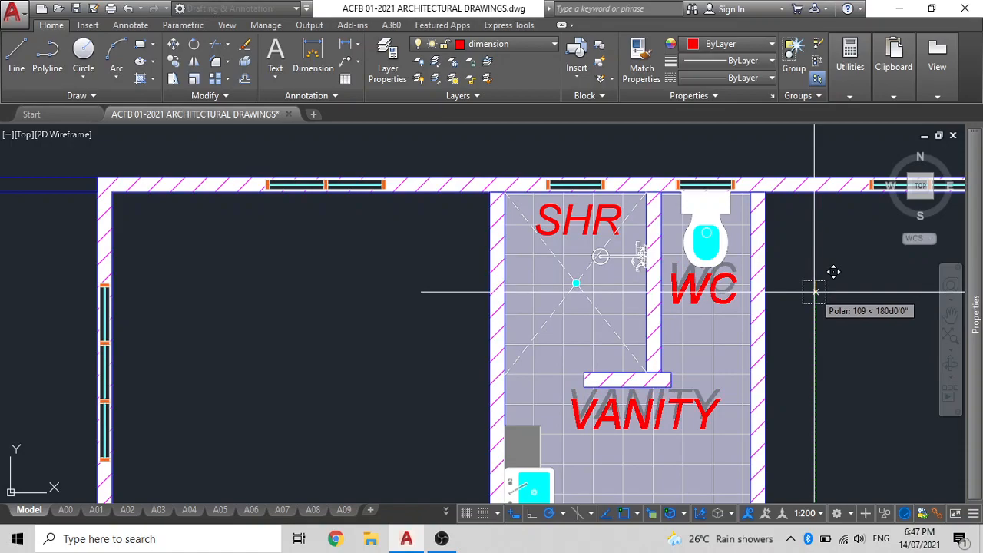
pyautogui.scroll(-2, 813, 290)
pyautogui.scroll(-2, 669, 202)
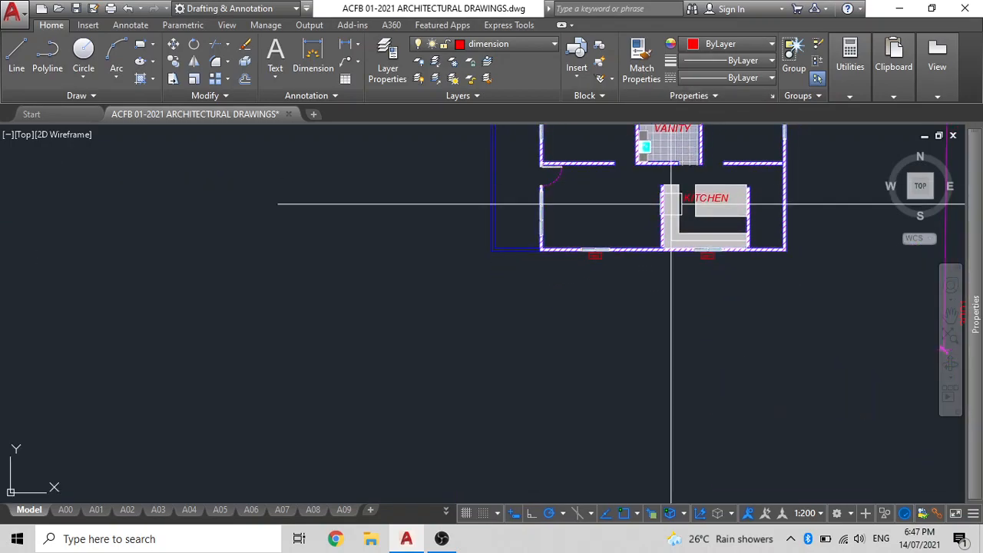
pyautogui.scroll(5, 669, 202)
pyautogui.click(694, 196)
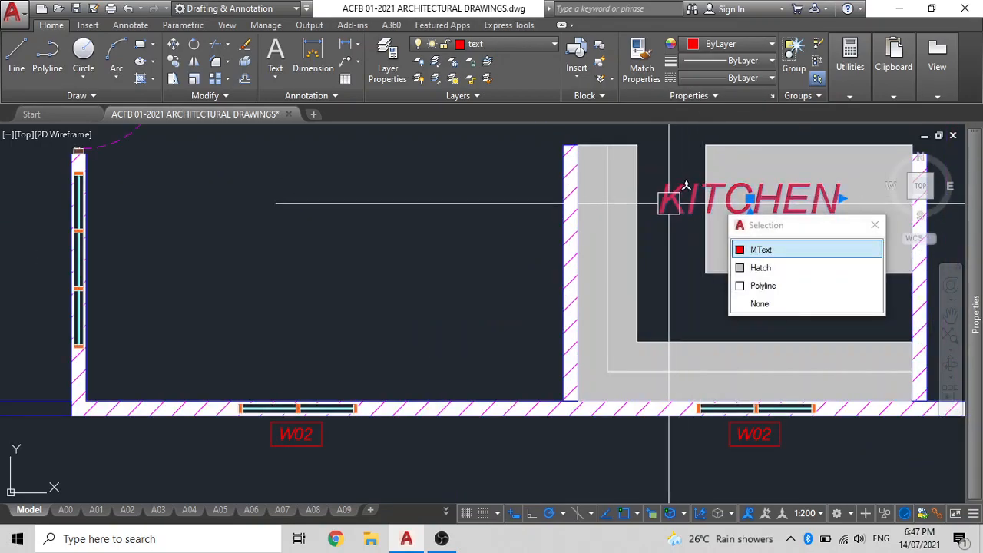
pyautogui.press('Escape')
# Delete both W02 window tags below the plan's south wall.
pyautogui.scroll(-4, 642, 211)
pyautogui.click(687, 306)
pyautogui.click(502, 302)
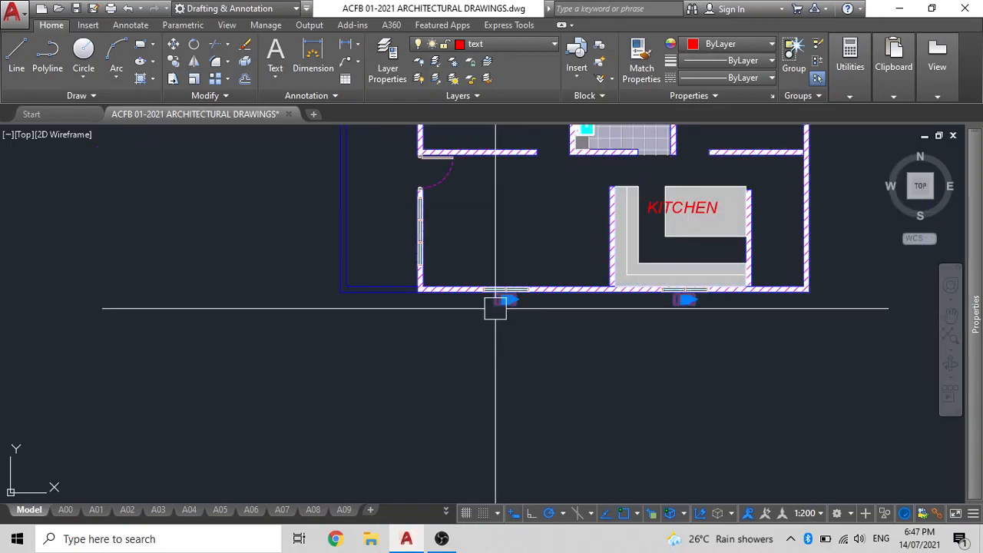
pyautogui.press('Delete')
# Make ROOF the current layer.
pyautogui.scroll(-4, 635, 388)
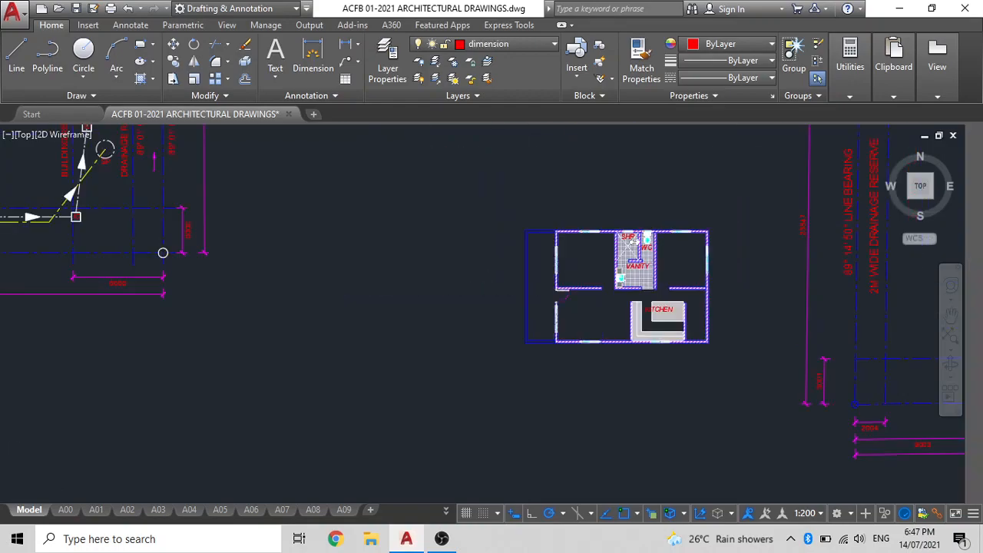
pyautogui.scroll(4, 609, 227)
pyautogui.scroll(-3, 605, 227)
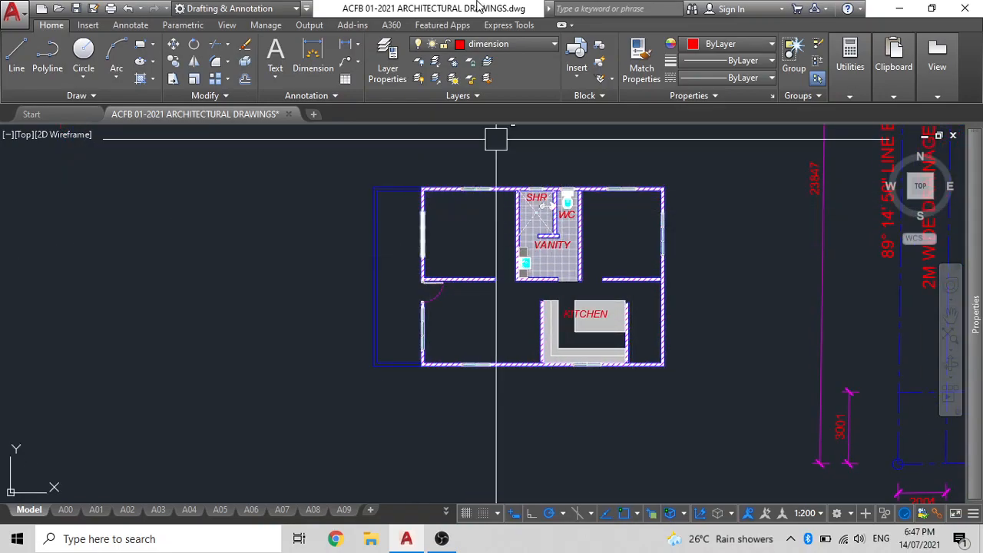
pyautogui.click(524, 42)
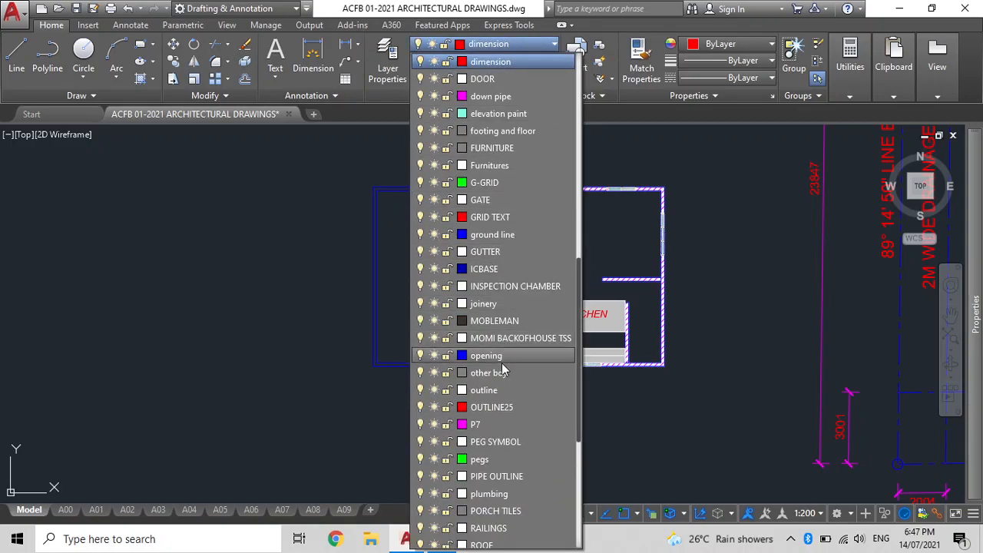
pyautogui.scroll(-2, 504, 414)
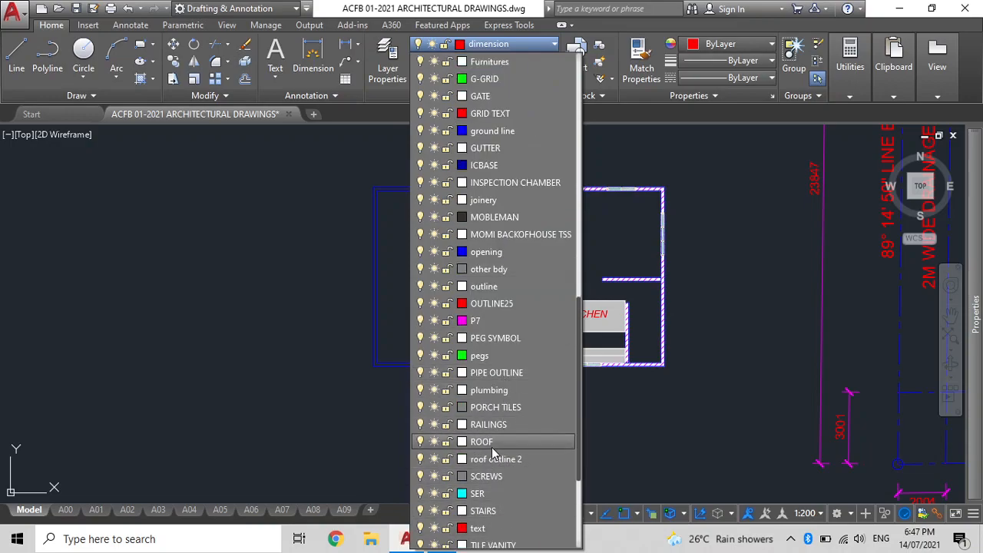
pyautogui.click(491, 445)
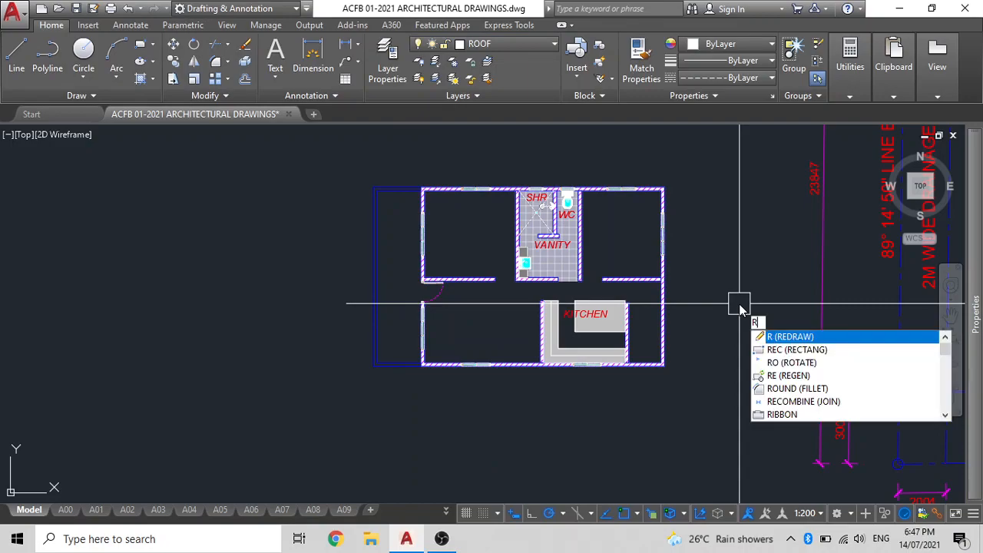
# Draw a rectangle tracing the outside faces of the house walls, between opposite corners, excluding the porch.
pyautogui.press('Escape')
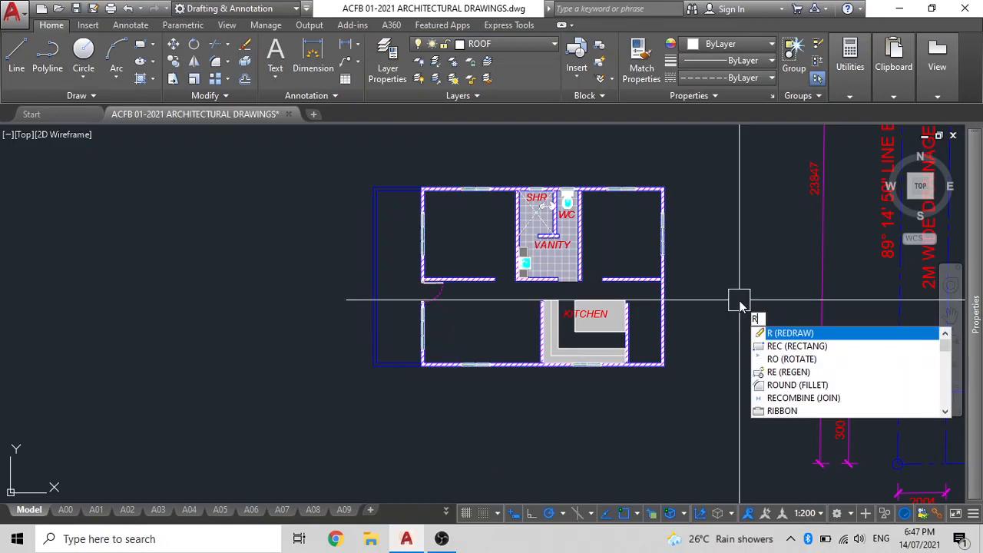
pyautogui.write('C')
pyautogui.press('Return')
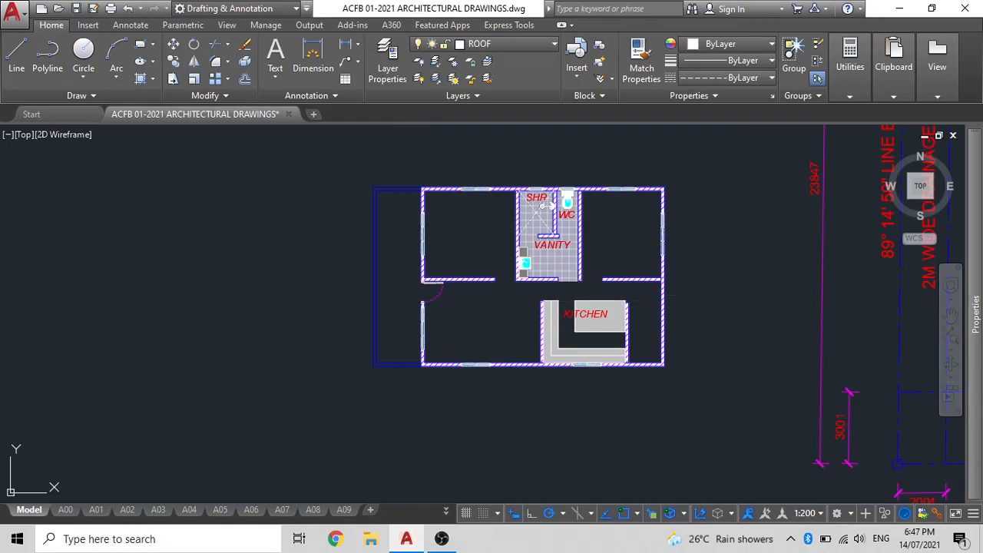
pyautogui.click(664, 366)
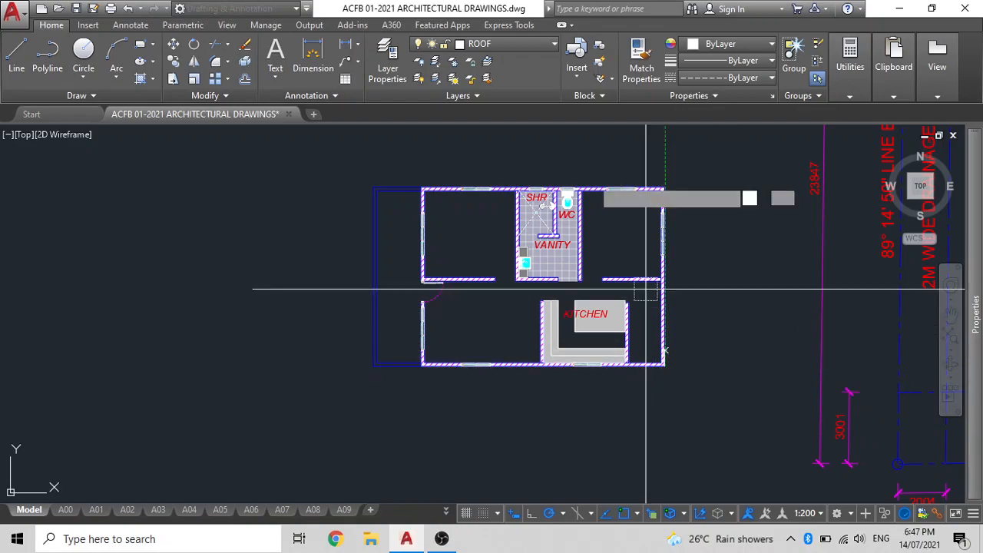
pyautogui.click(421, 186)
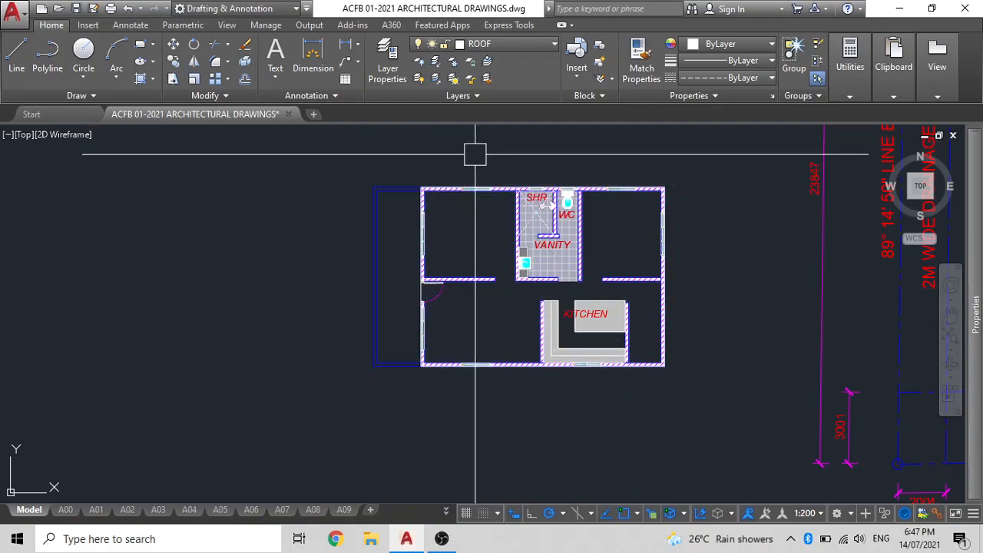
pyautogui.click(486, 186)
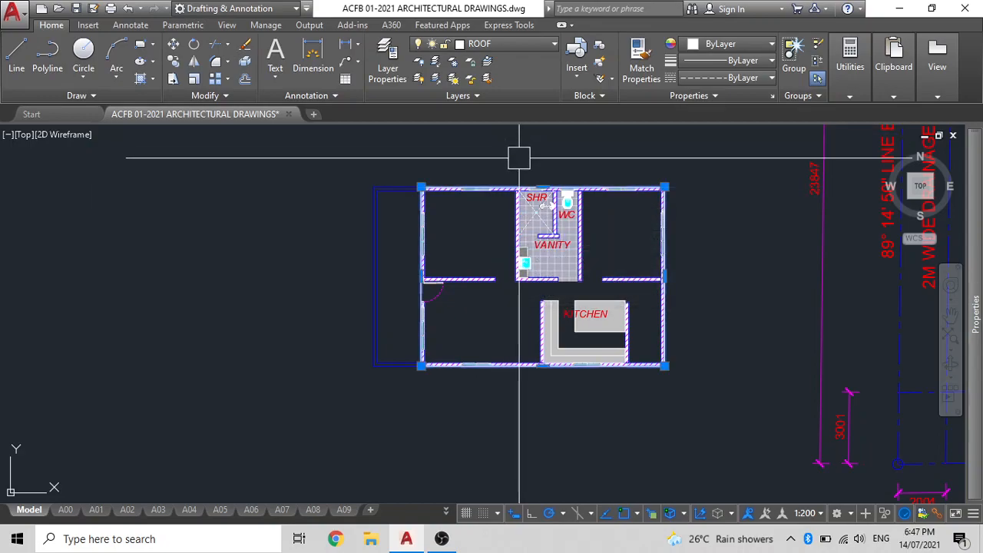
pyautogui.press('Escape')
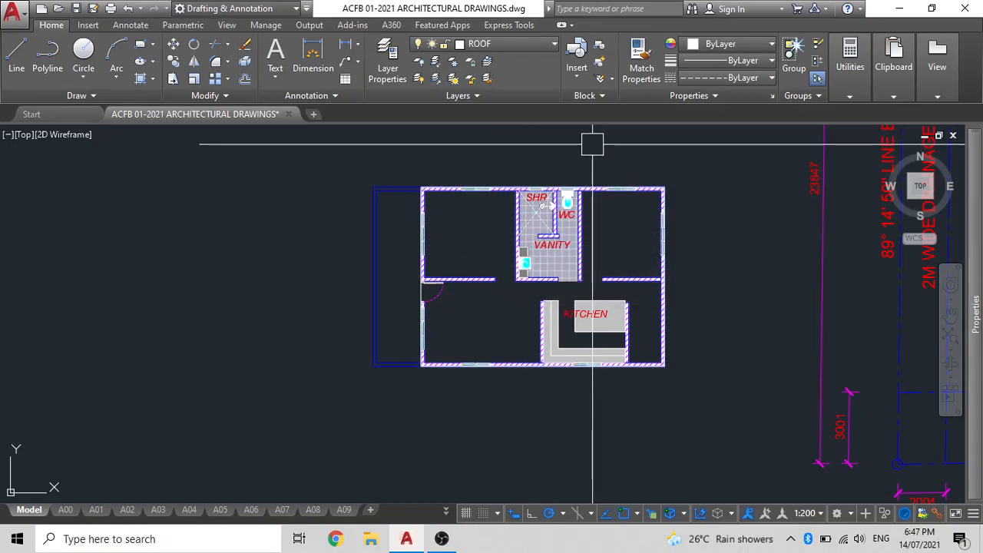
# Offset the wall-outline rectangle 600 outward to form the main roof edge, and delete the original rectangle.
pyautogui.write('o')
pyautogui.press('Return')
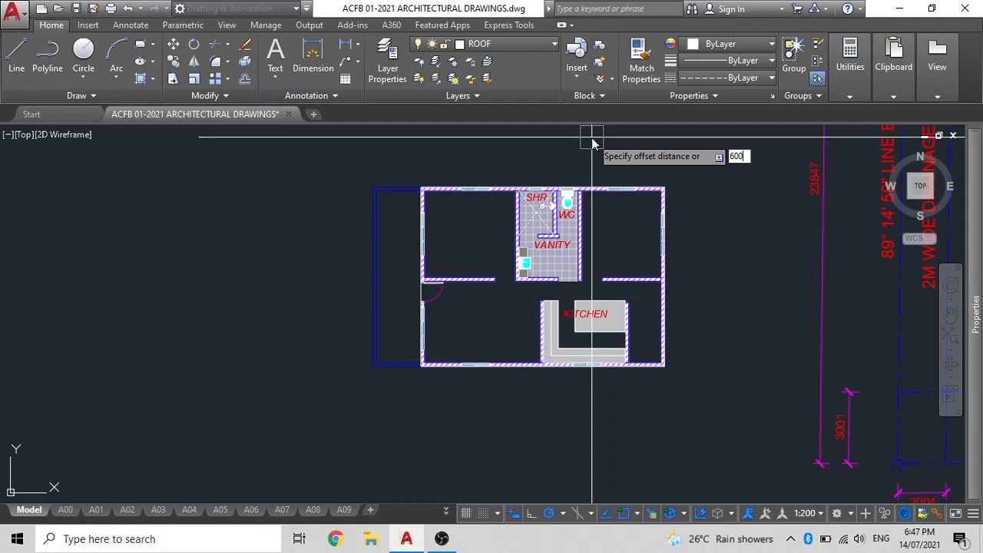
pyautogui.click(672, 198)
pyautogui.click(732, 252)
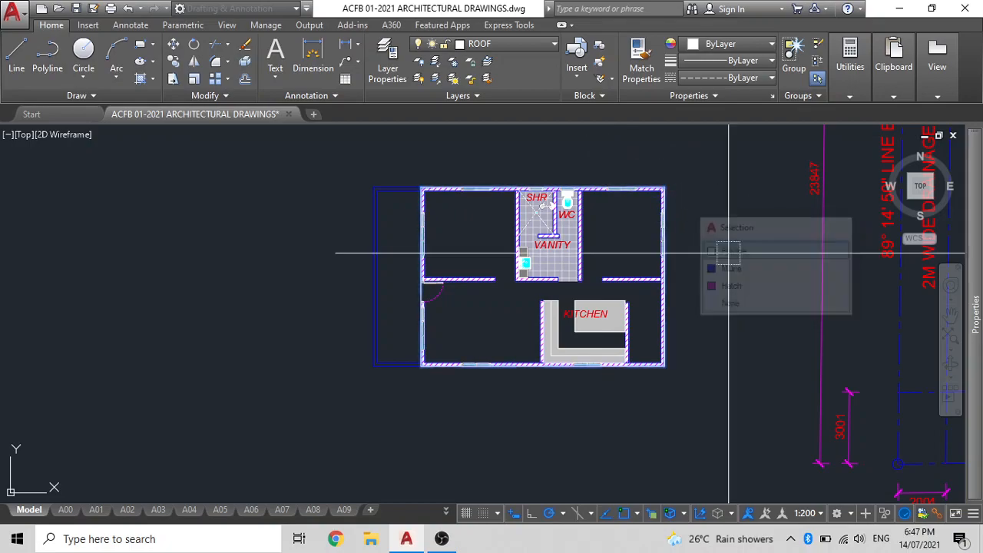
pyautogui.click(672, 244)
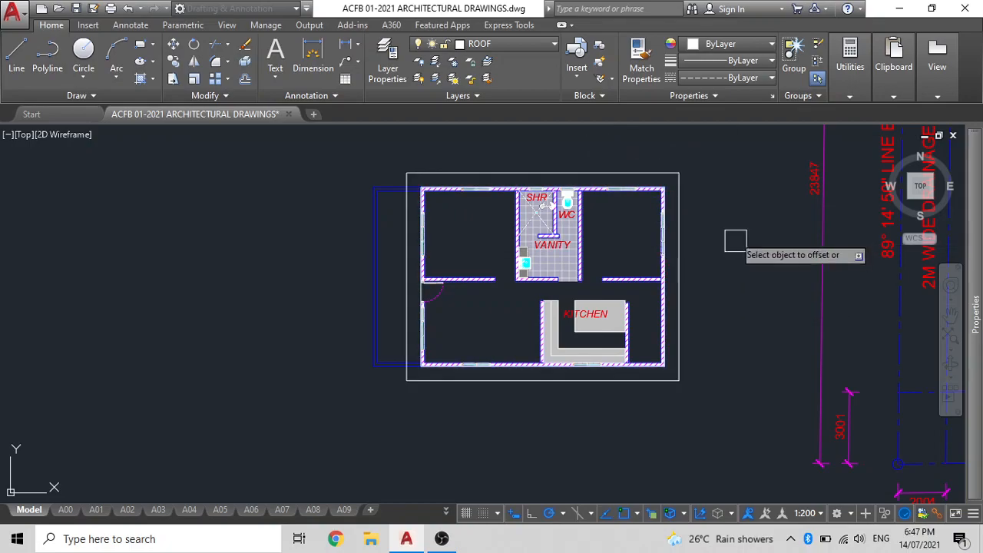
pyautogui.scroll(4, 448, 184)
pyautogui.click(449, 192)
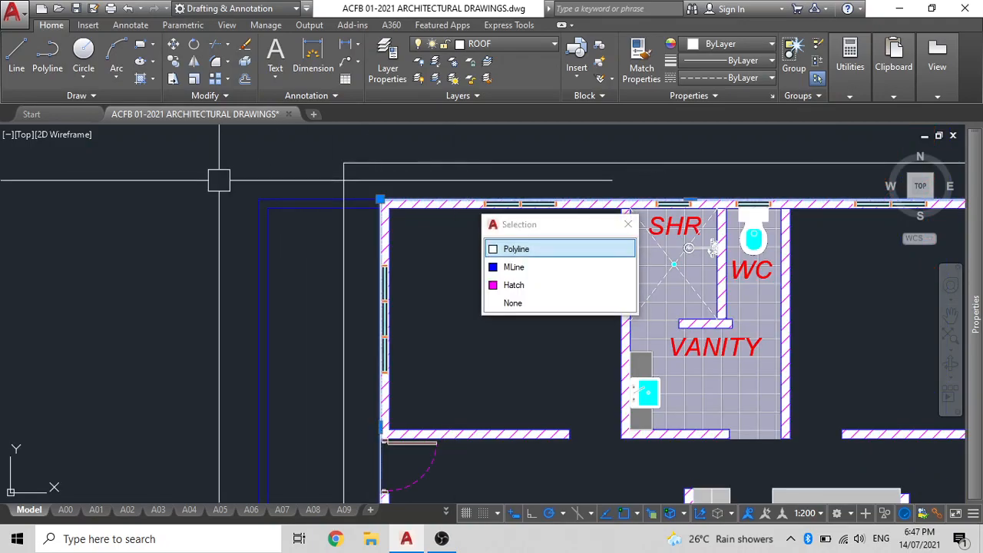
pyautogui.press('Escape')
pyautogui.scroll(-4, 412, 168)
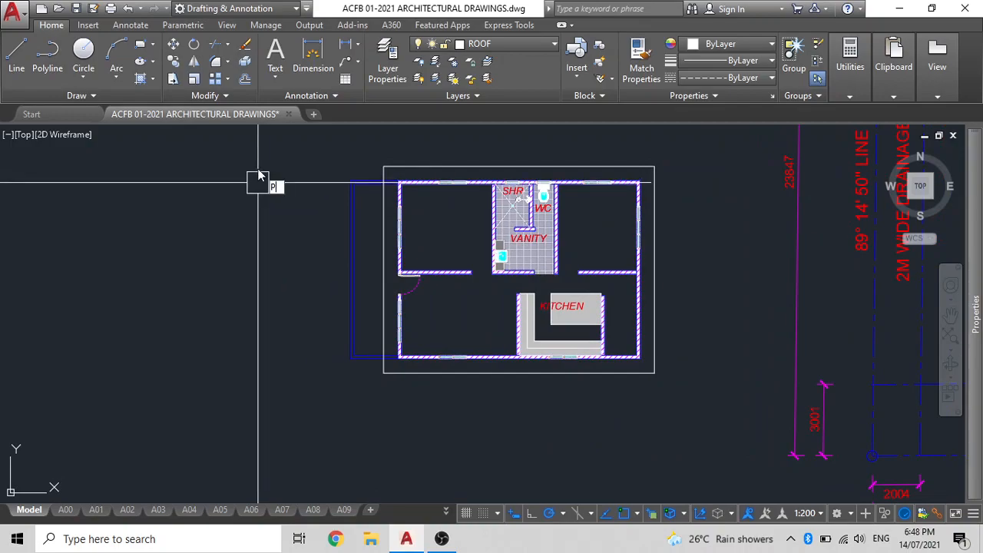
# Draw a polyline around the porch's north, west and south outer edges, starting and ending on the main roof outline.
pyautogui.write('pl')
pyautogui.press('Return')
pyautogui.scroll(4, 348, 167)
pyautogui.click(441, 203)
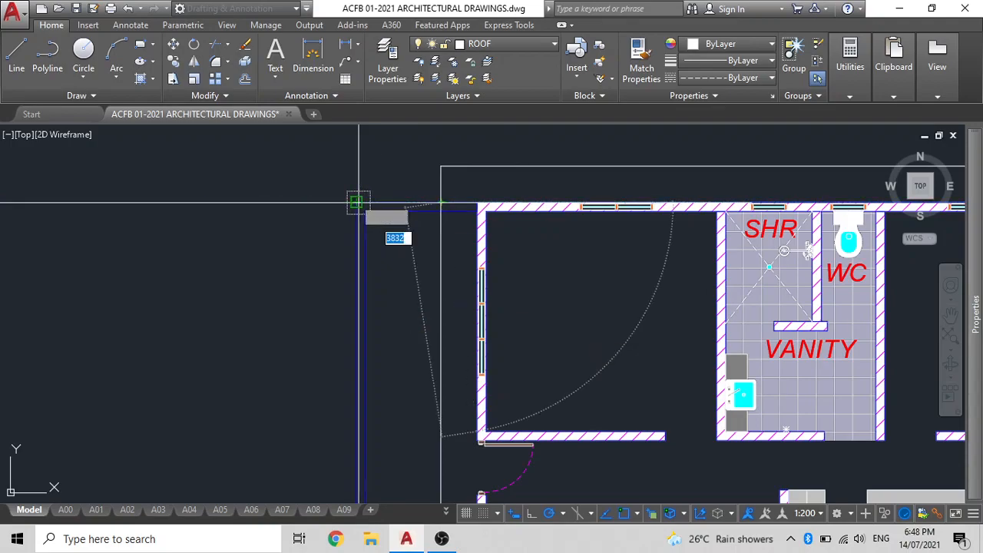
pyautogui.scroll(-4, 278, 222)
pyautogui.scroll(5, 342, 253)
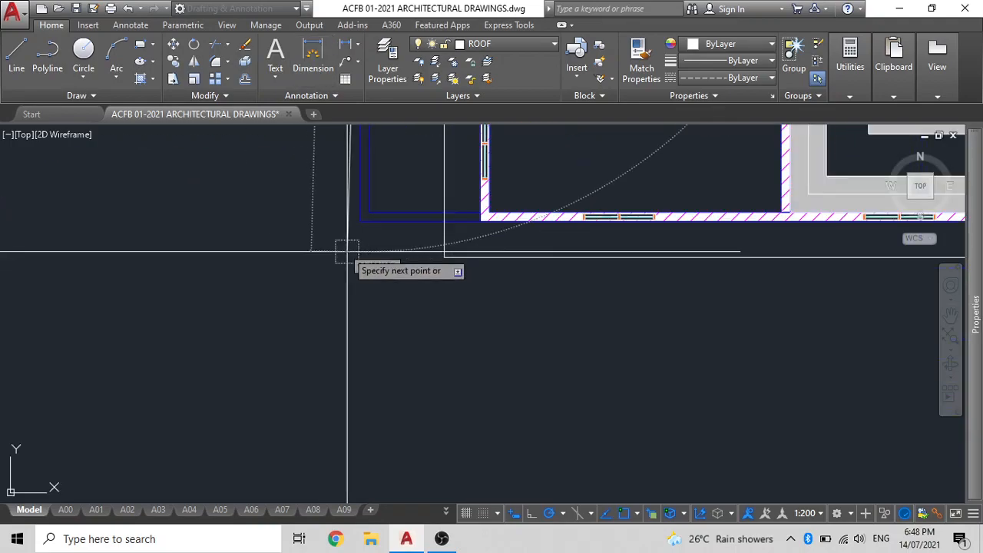
pyautogui.click(359, 220)
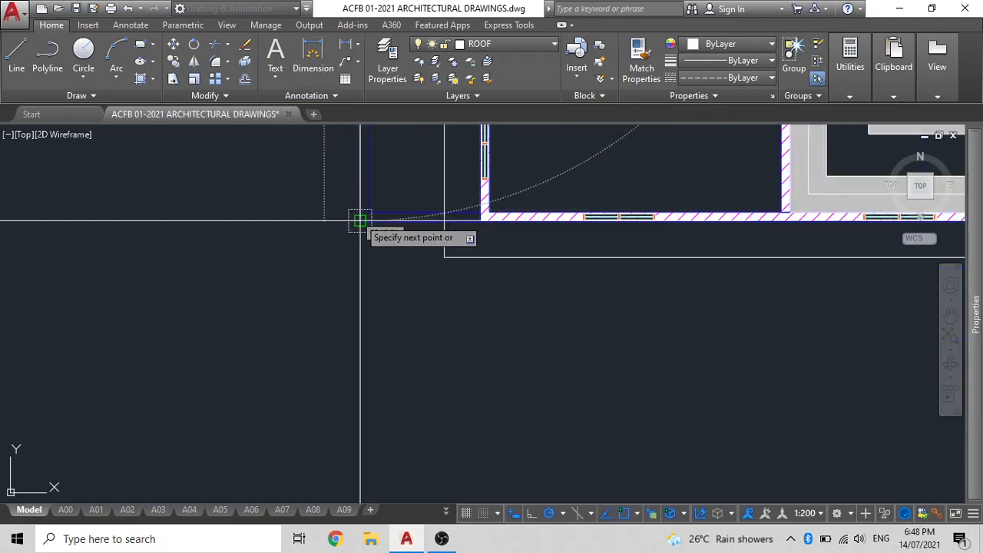
pyautogui.click(444, 222)
pyautogui.press('Escape')
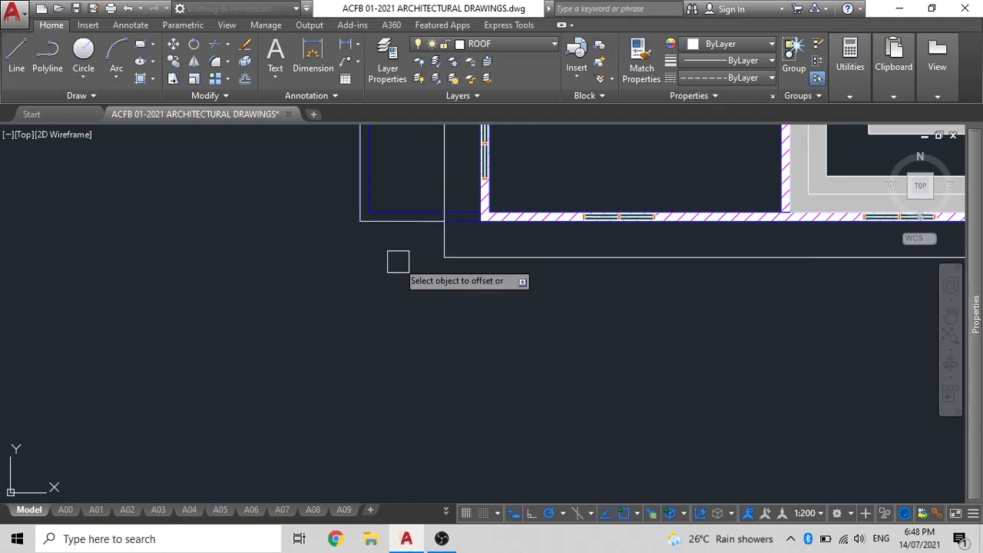
# Offset the porch polyline 600 outward to form the porch roof edge, and delete the original polyline.
pyautogui.click(399, 222)
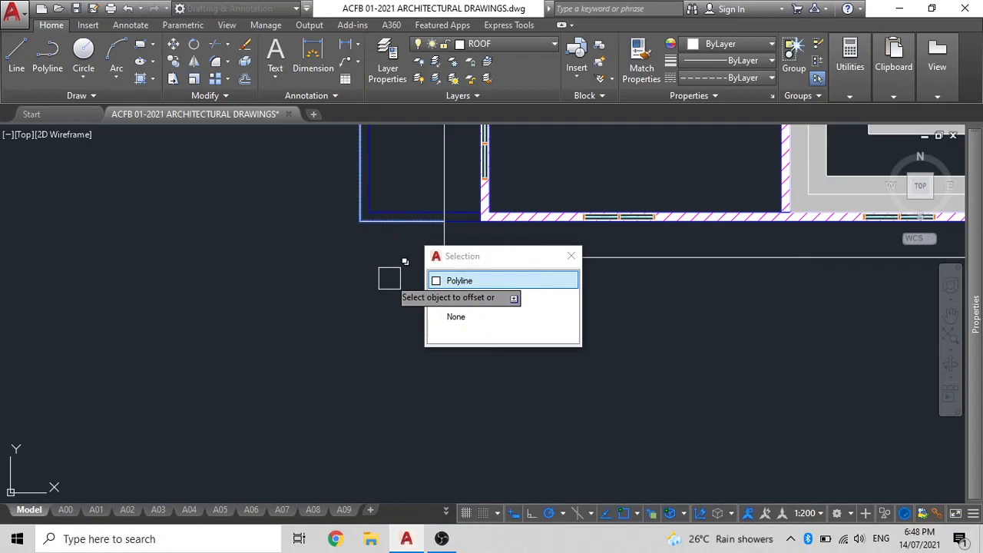
pyautogui.click(470, 281)
pyautogui.click(399, 276)
pyautogui.click(377, 219)
pyautogui.press('Delete')
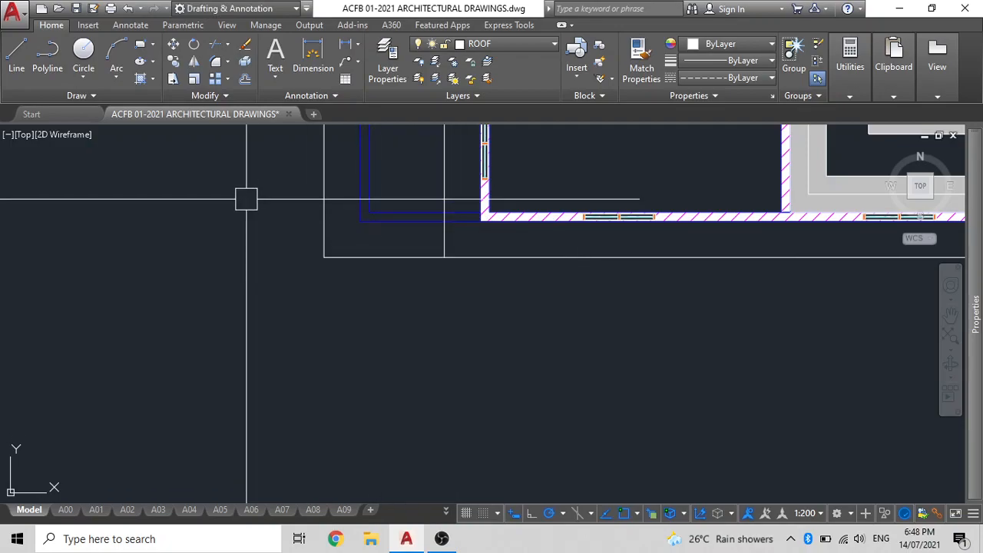
# Examine the main roof and porch roof outlines around the floor plan.
pyautogui.scroll(-4, 427, 452)
pyautogui.scroll(2, 405, 353)
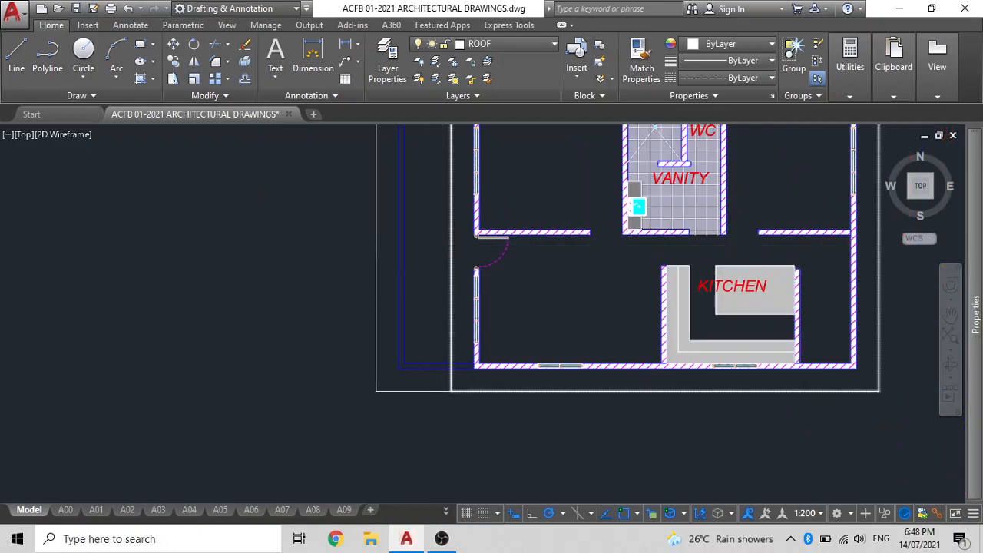
pyautogui.scroll(-4, 445, 288)
pyautogui.scroll(4, 468, 230)
pyautogui.scroll(-3, 470, 233)
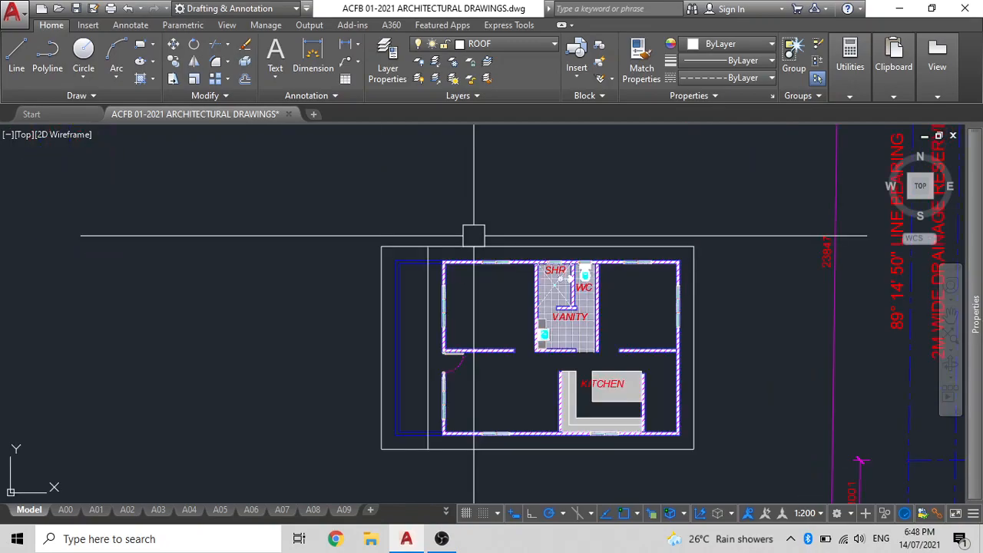
pyautogui.scroll(1, 510, 238)
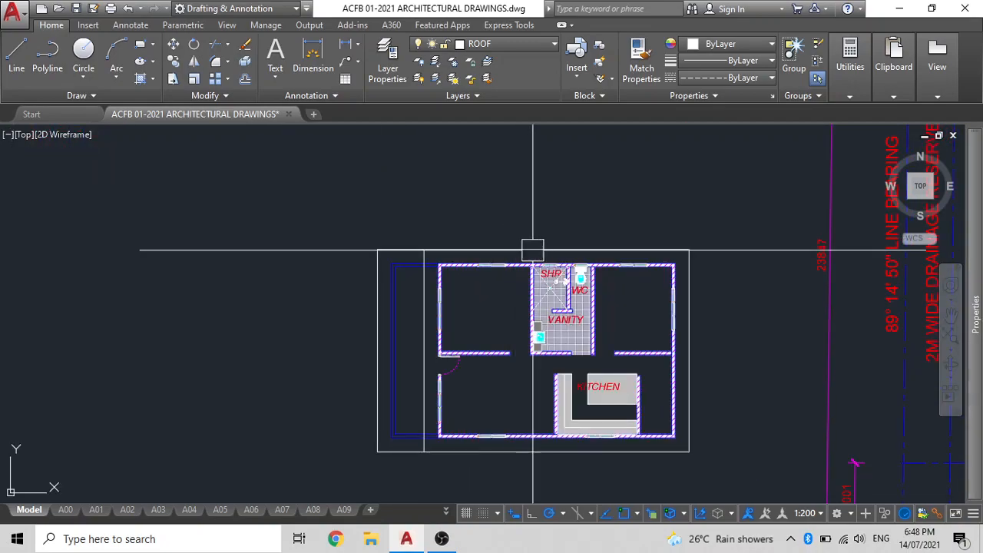
pyautogui.scroll(-2, 439, 233)
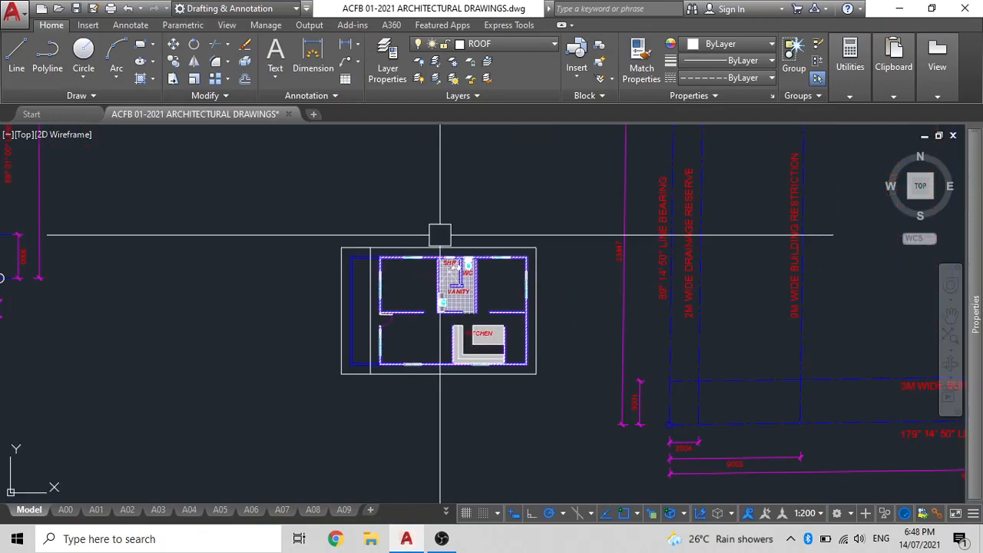
pyautogui.scroll(2, 468, 245)
pyautogui.click(477, 249)
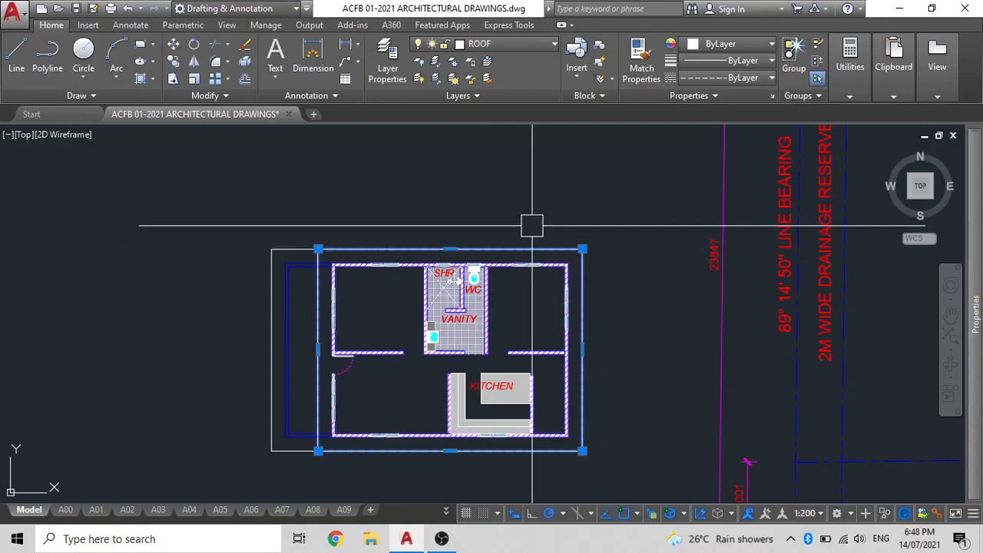
pyautogui.press('Escape')
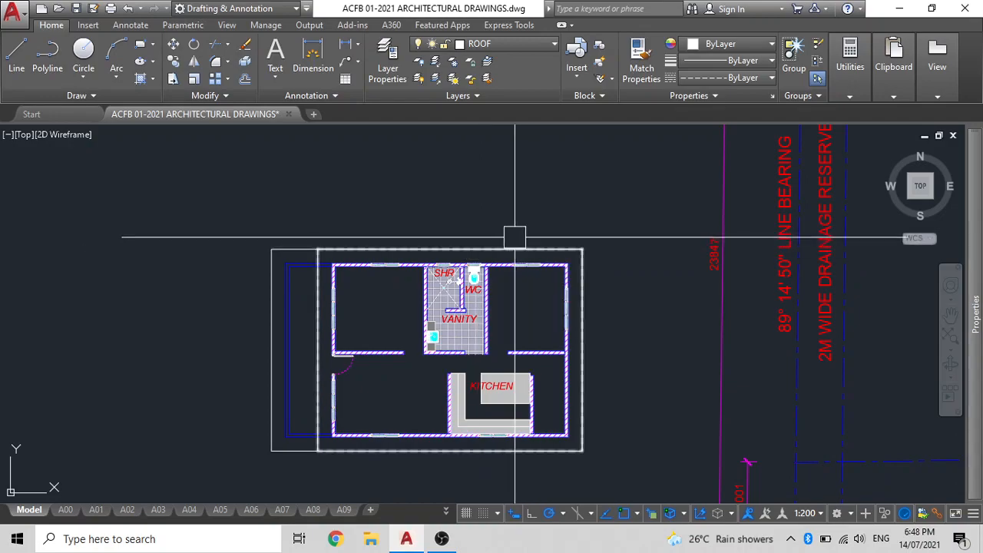
pyautogui.scroll(4, 426, 240)
pyautogui.scroll(-4, 426, 251)
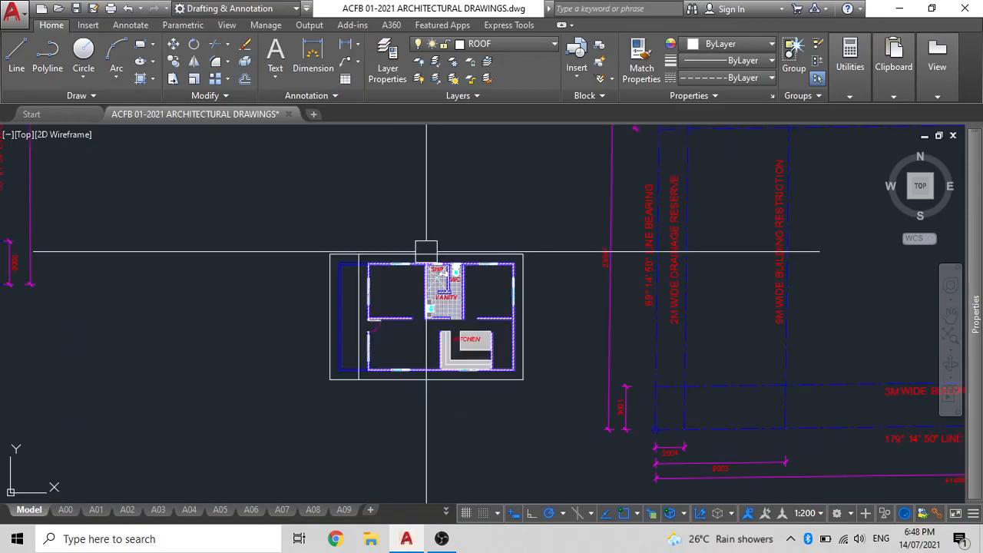
pyautogui.scroll(2, 498, 248)
pyautogui.scroll(-4, 498, 248)
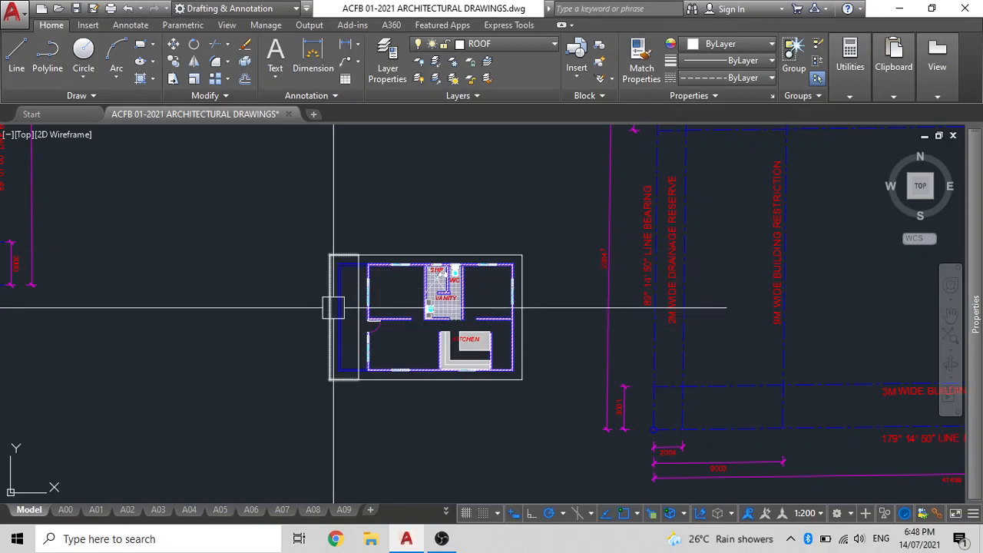
# Draw a horizontal construction line along the north edge of the main roof outline.
pyautogui.scroll(3, 359, 254)
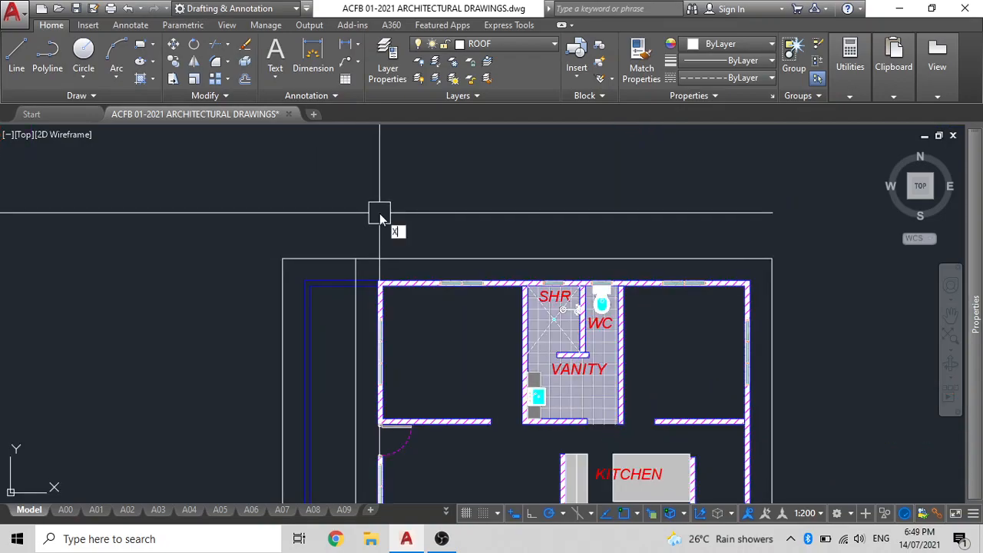
pyautogui.write('xl')
pyautogui.press('Return')
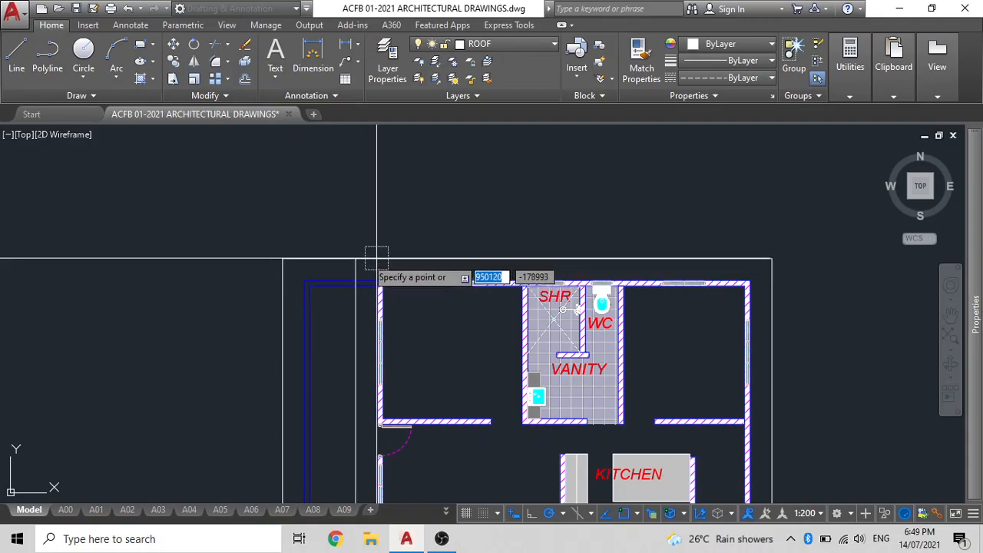
pyautogui.click(356, 258)
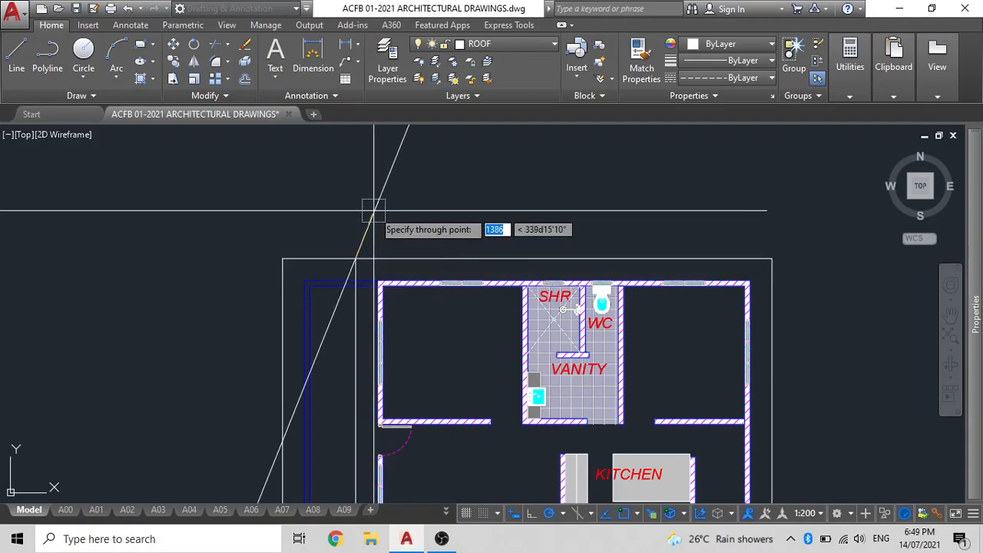
pyautogui.click(772, 258)
pyautogui.press('Return')
# Offset the horizontal construction line 150 to the north, away from the roof.
pyautogui.write('o')
pyautogui.press('Return')
pyautogui.write('150')
pyautogui.press('Return')
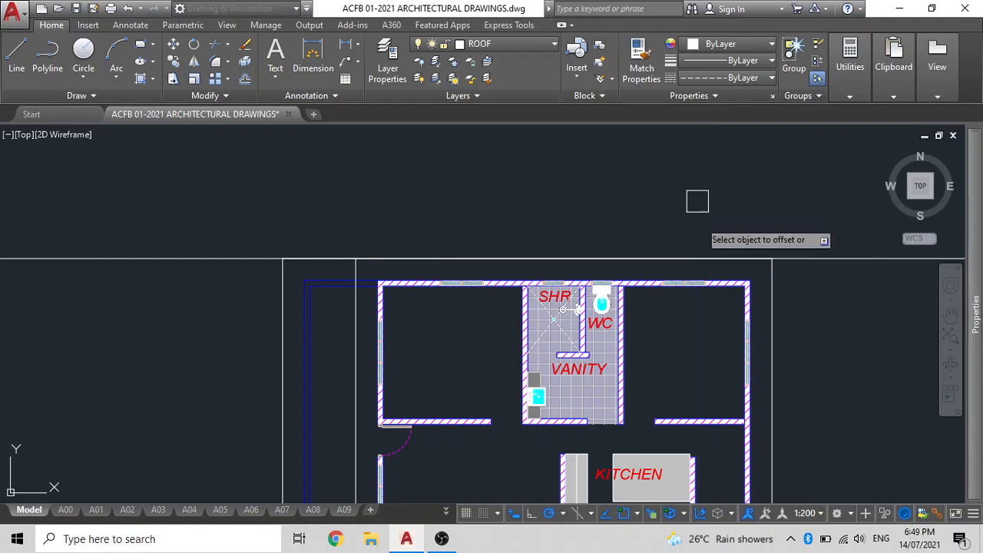
pyautogui.click(812, 258)
pyautogui.click(812, 216)
pyautogui.press('Escape')
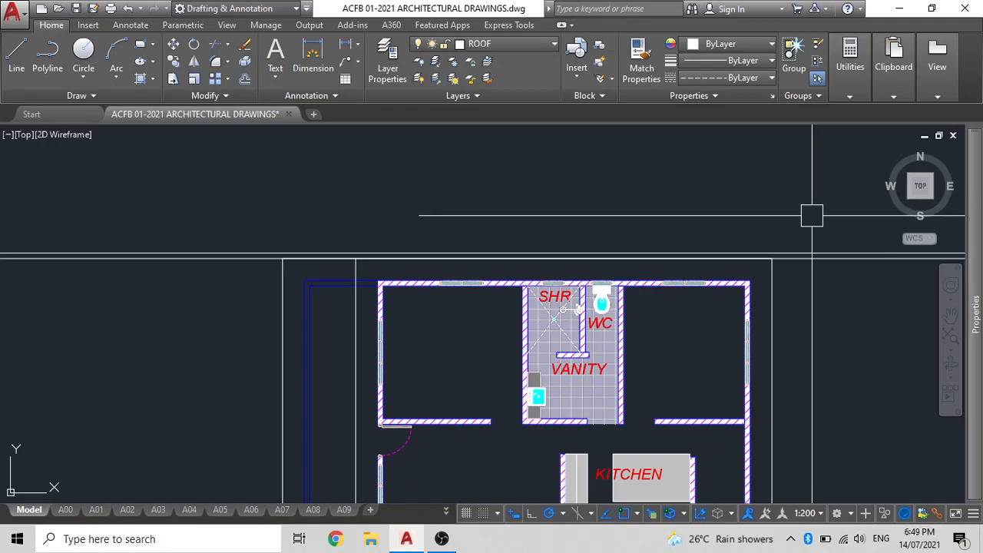
# Draw a narrow rectangle between the two construction lines, spanning the full length of the main roof's north edge.
pyautogui.write('re')
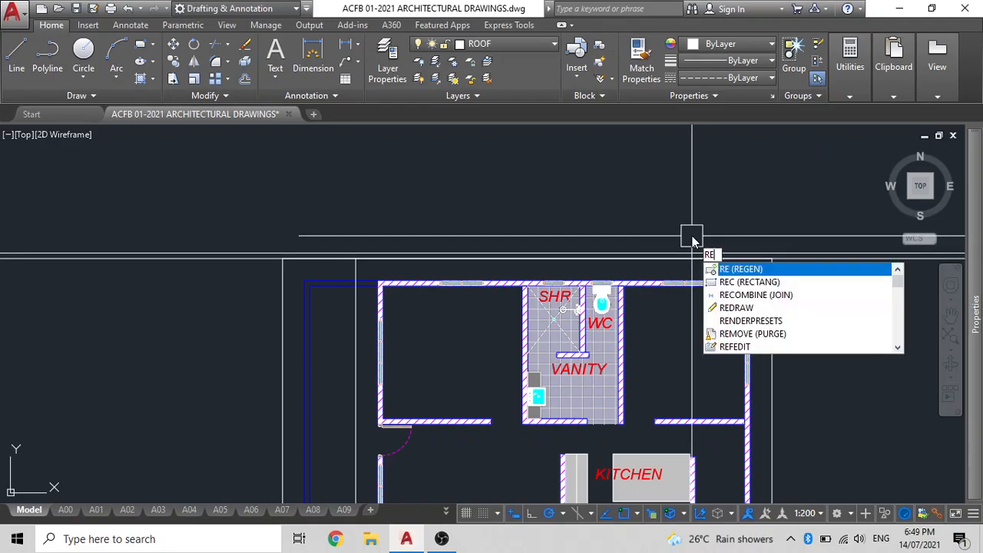
pyautogui.write('c')
pyautogui.press('Return')
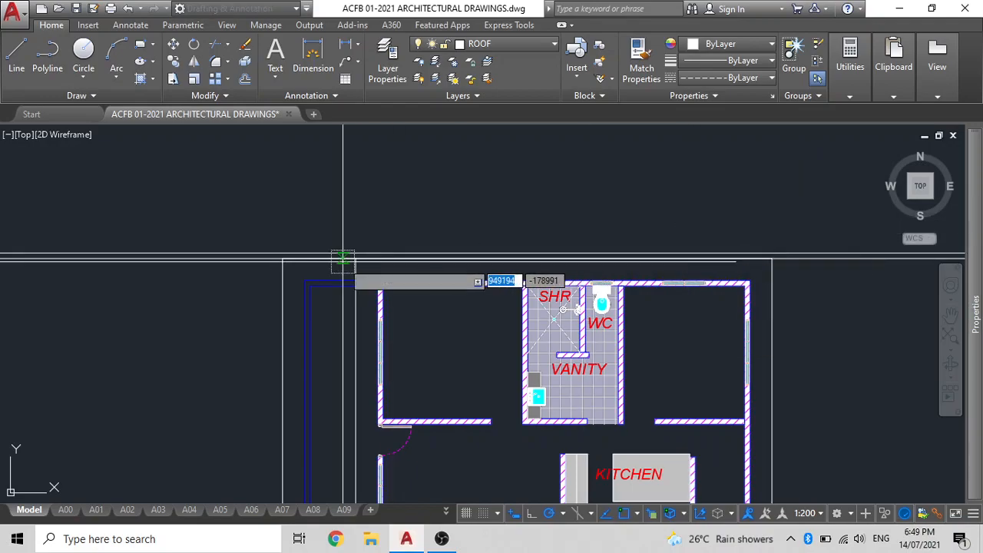
pyautogui.click(706, 253)
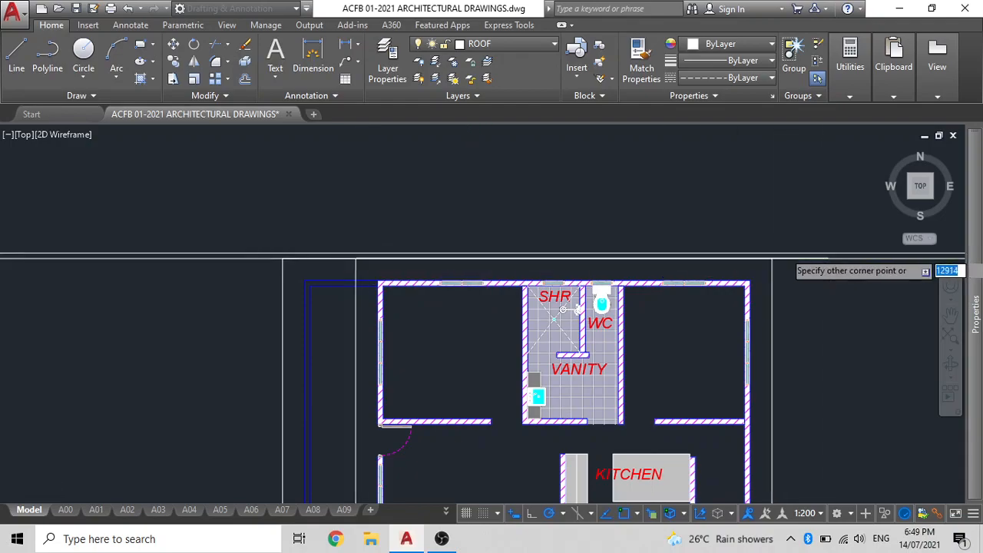
pyautogui.scroll(7, 798, 254)
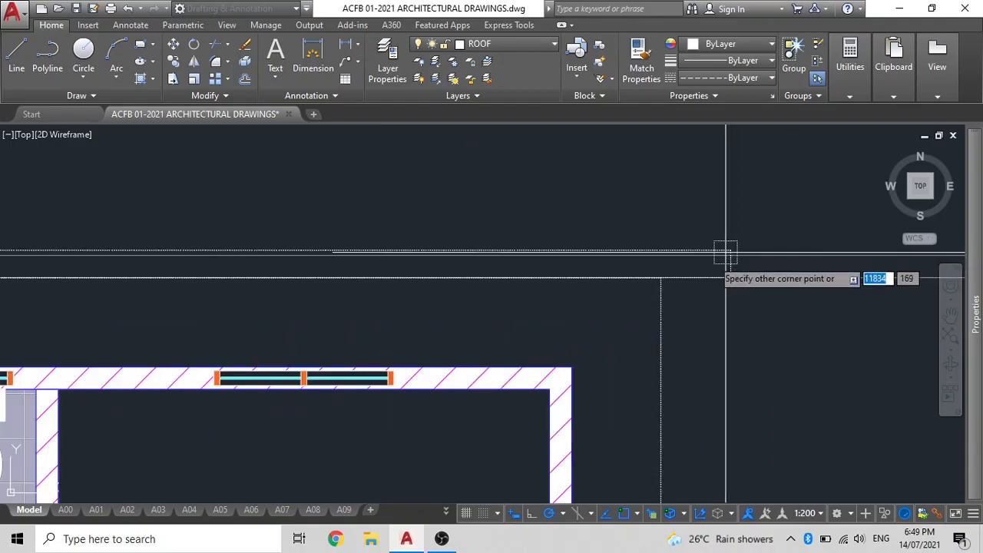
pyautogui.click(660, 255)
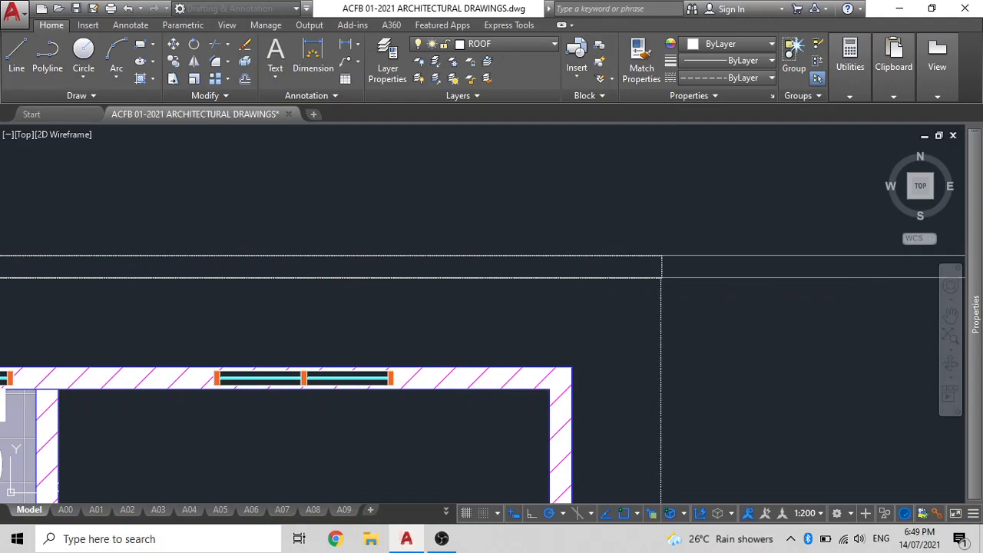
# Stretch the east end of the north edge strip to align with the main roof outline's east edge.
pyautogui.scroll(-2, 662, 266)
pyautogui.scroll(8, 665, 259)
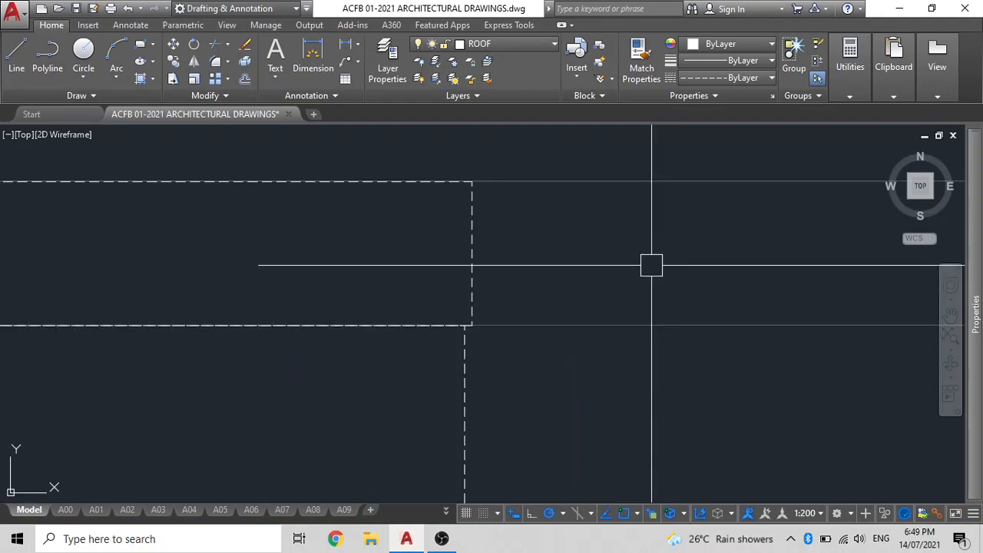
pyautogui.click(472, 253)
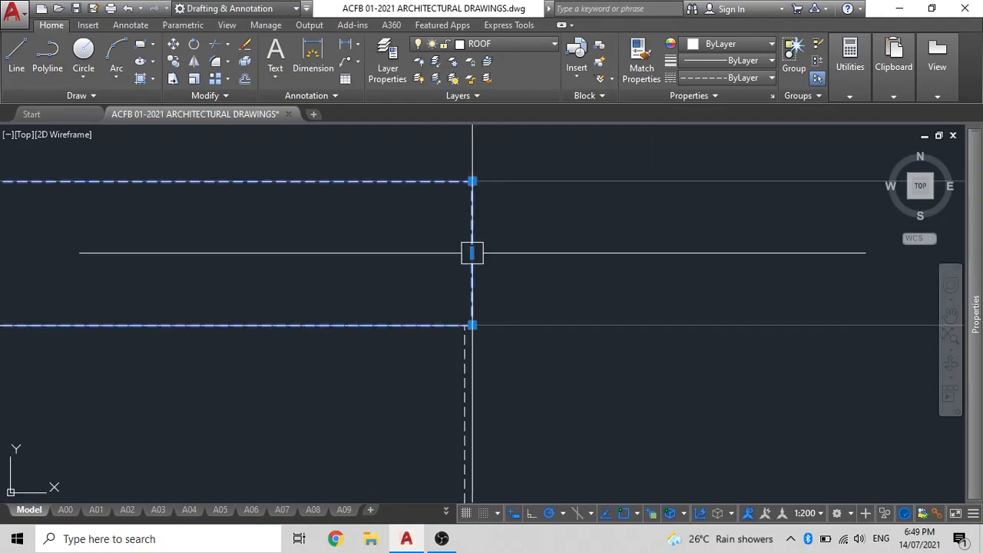
pyautogui.click(473, 252)
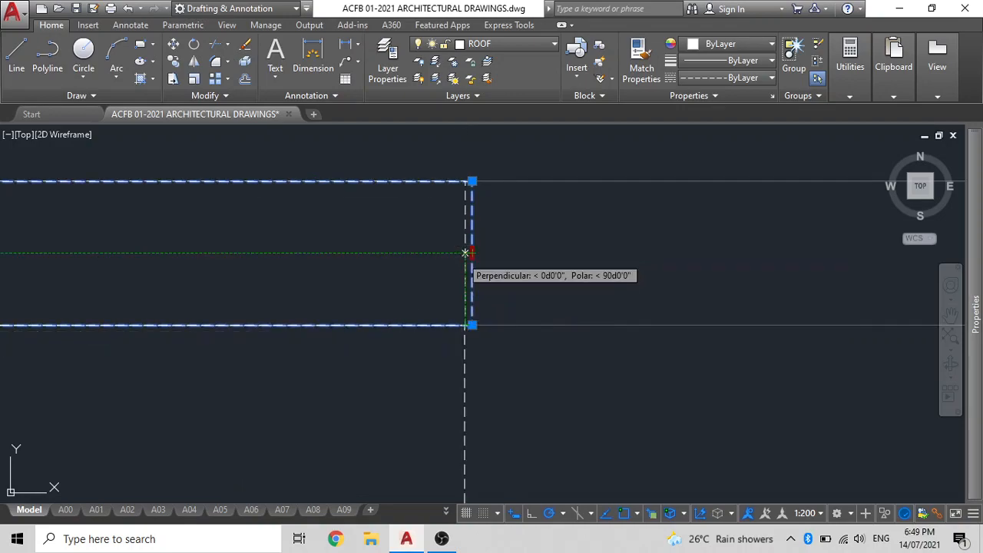
pyautogui.press('Escape')
# Delete the two horizontal construction lines along the main roof's north edge, keeping the narrow strip.
pyautogui.scroll(-3, 549, 289)
pyautogui.scroll(-3, 534, 317)
pyautogui.scroll(-3, 578, 330)
pyautogui.scroll(3, 541, 335)
pyautogui.scroll(-3, 550, 313)
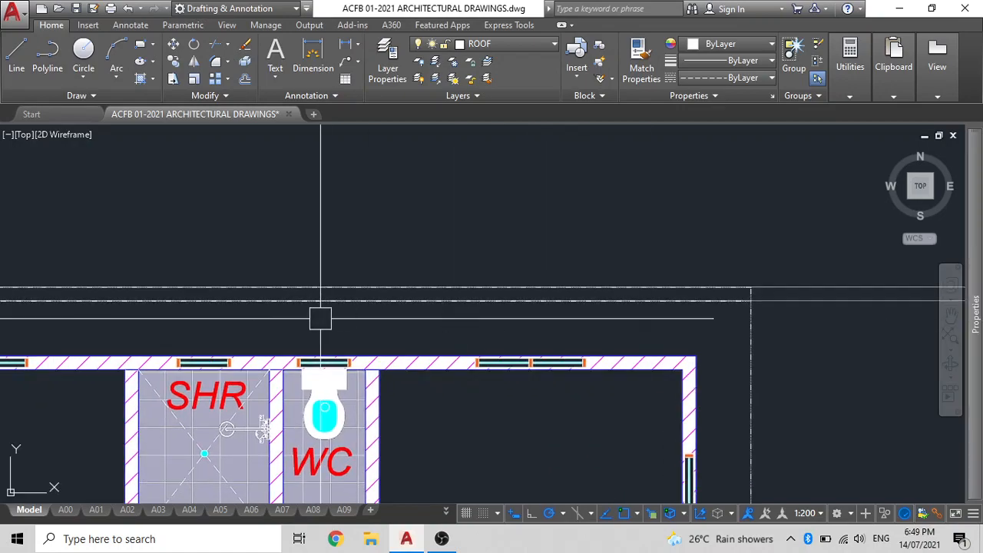
pyautogui.scroll(-2, 275, 292)
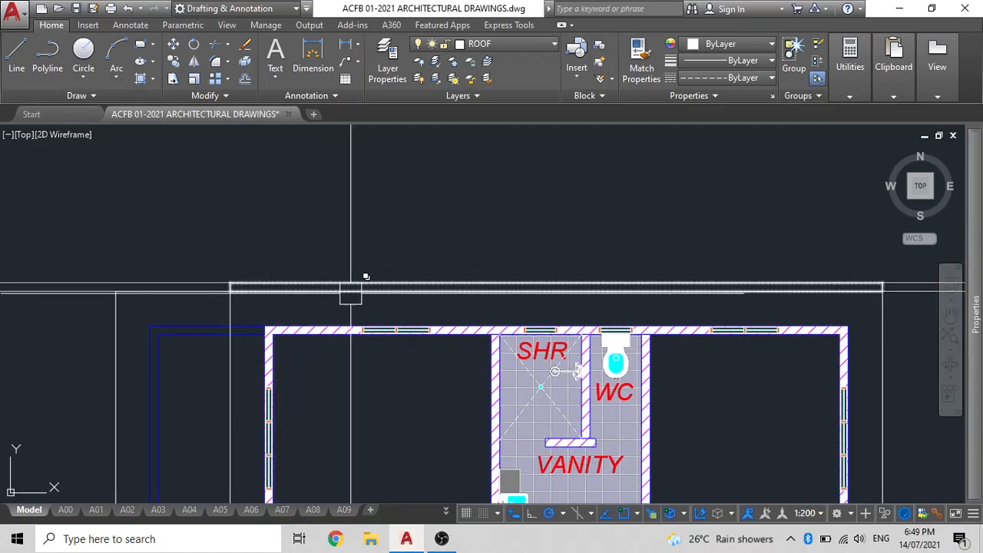
pyautogui.scroll(-1, 369, 291)
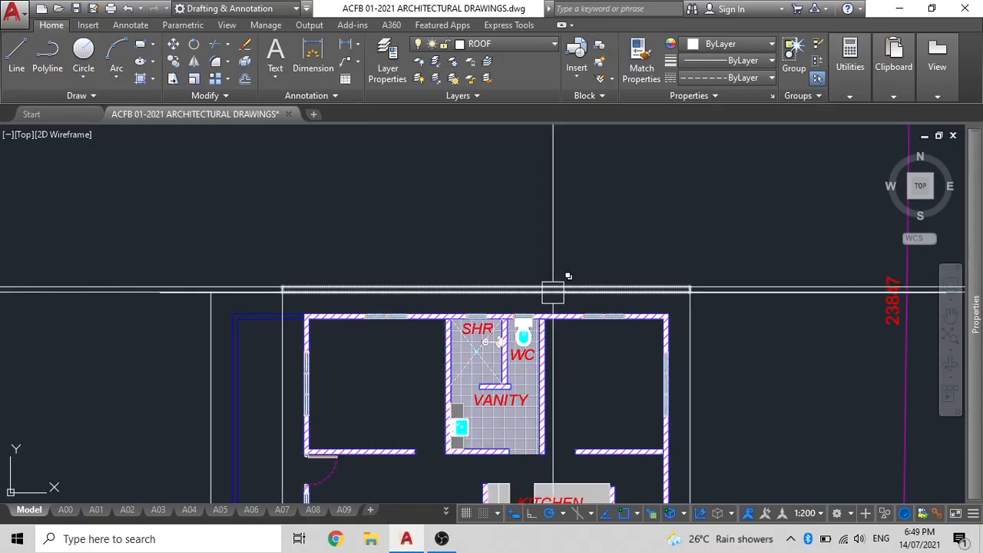
pyautogui.click(788, 320)
pyautogui.click(751, 258)
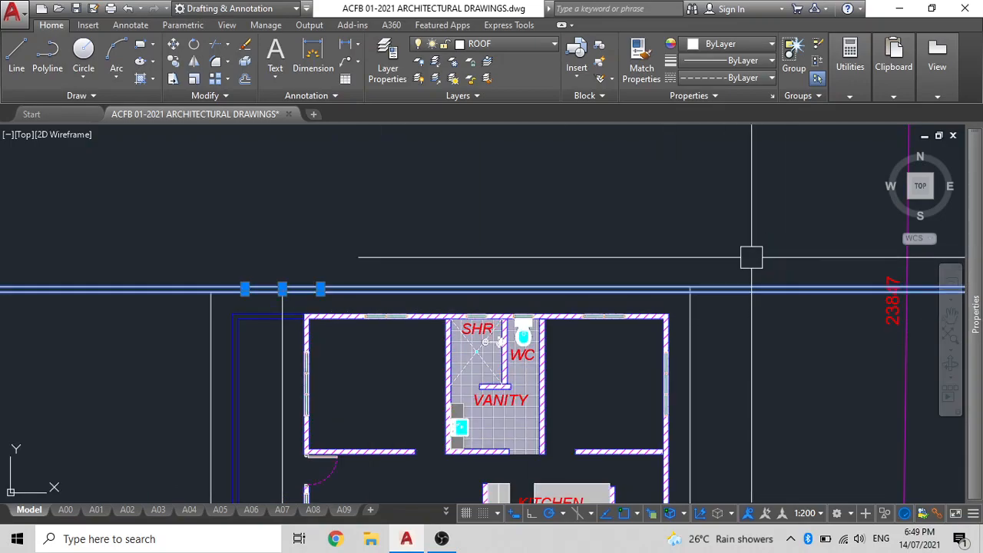
pyautogui.press('Delete')
pyautogui.click(643, 275)
pyautogui.press('Escape')
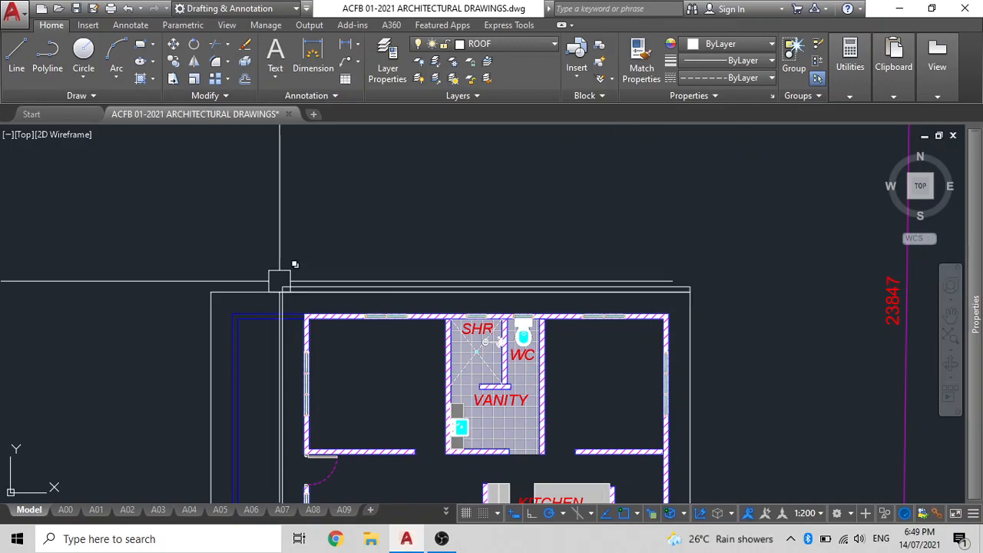
# Copy the north edge strip to the south-west corner of the porch roof outline.
pyautogui.scroll(-2, 297, 280)
pyautogui.moveTo(301, 291); pyautogui.dragTo(461, 226, button='middle')
pyautogui.click(490, 206)
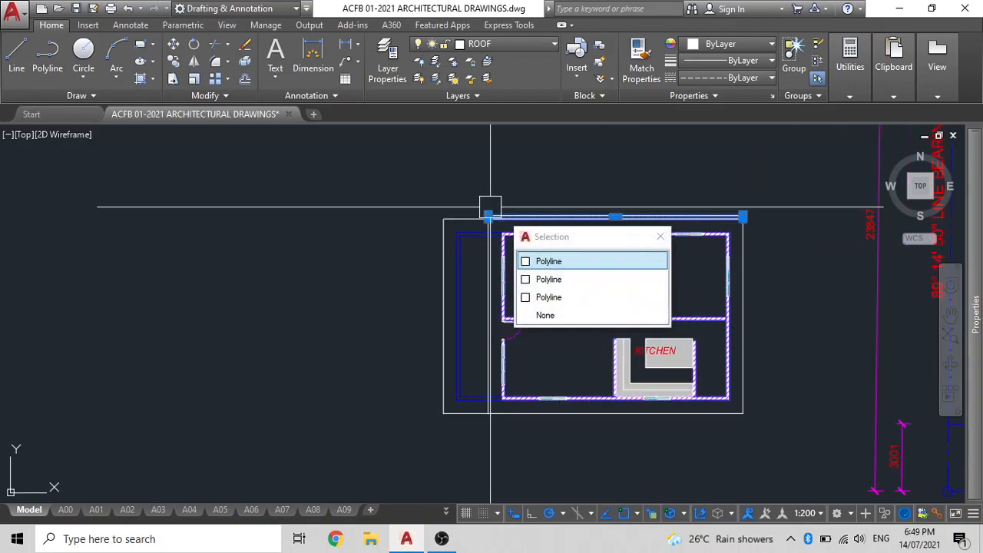
pyautogui.write('cb')
pyautogui.press('Return')
pyautogui.scroll(3, 484, 215)
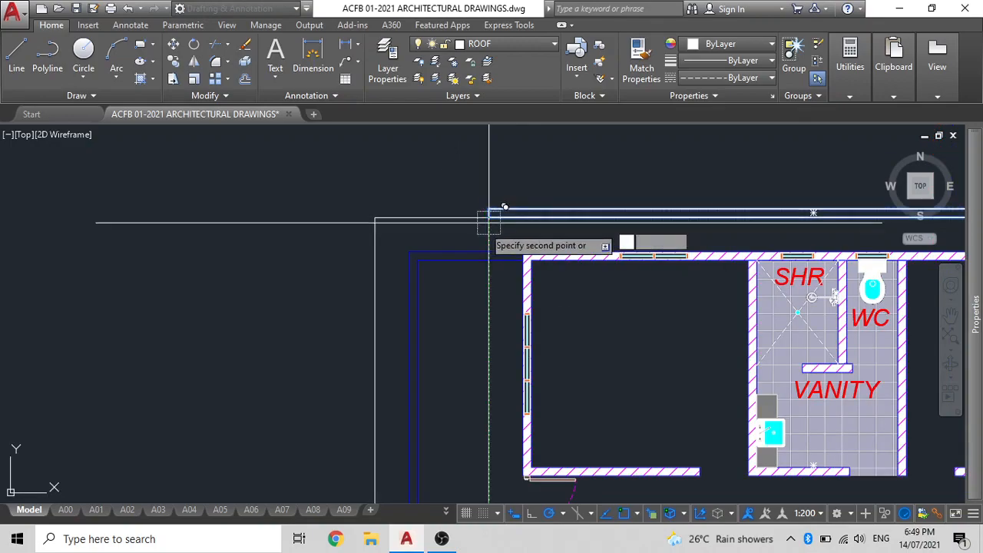
pyautogui.scroll(-3, 351, 274)
pyautogui.scroll(4, 395, 355)
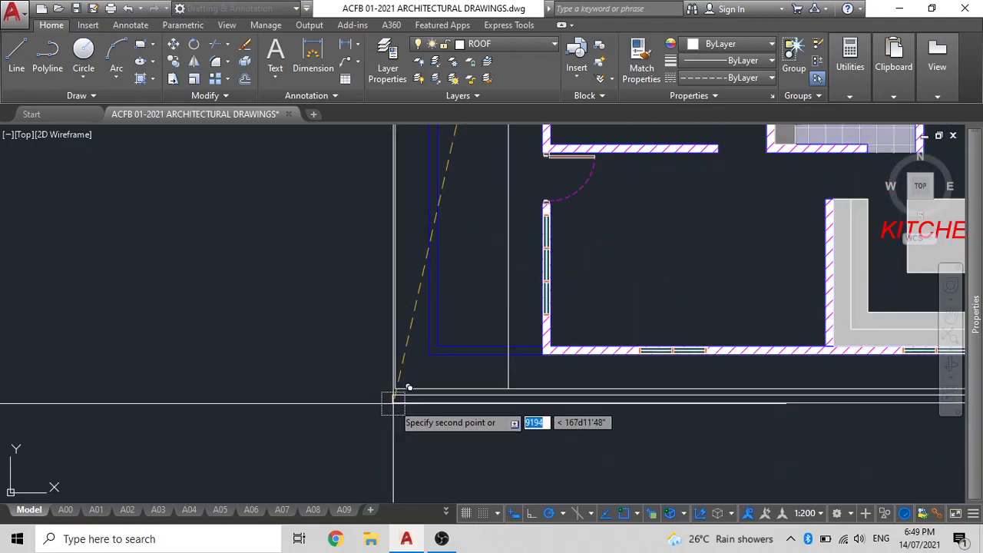
pyautogui.click(395, 389)
pyautogui.press('Escape')
# Rotate the copied strip 90 degrees about its south-west corner so it runs along the porch roof's west edge.
pyautogui.click(420, 373)
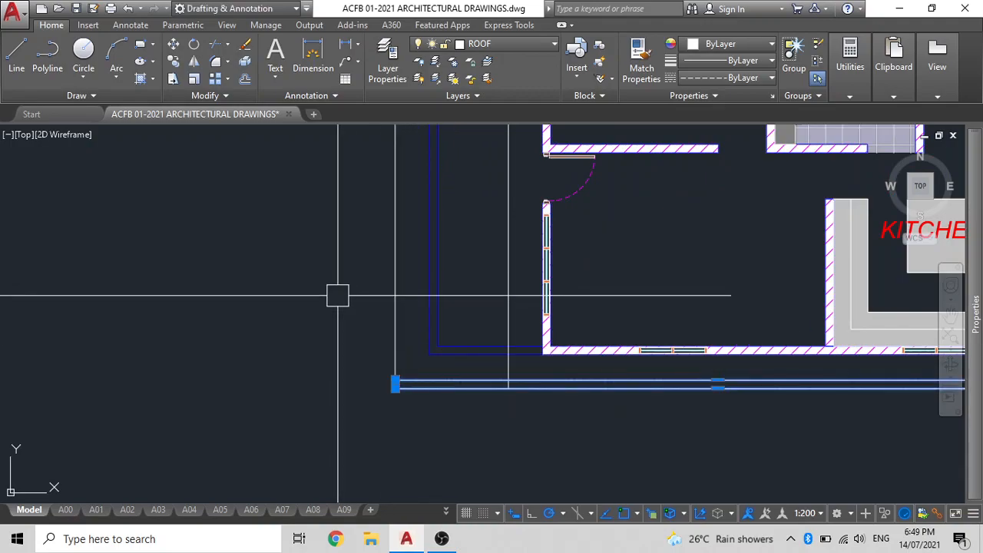
pyautogui.write('ro')
pyautogui.press('Return')
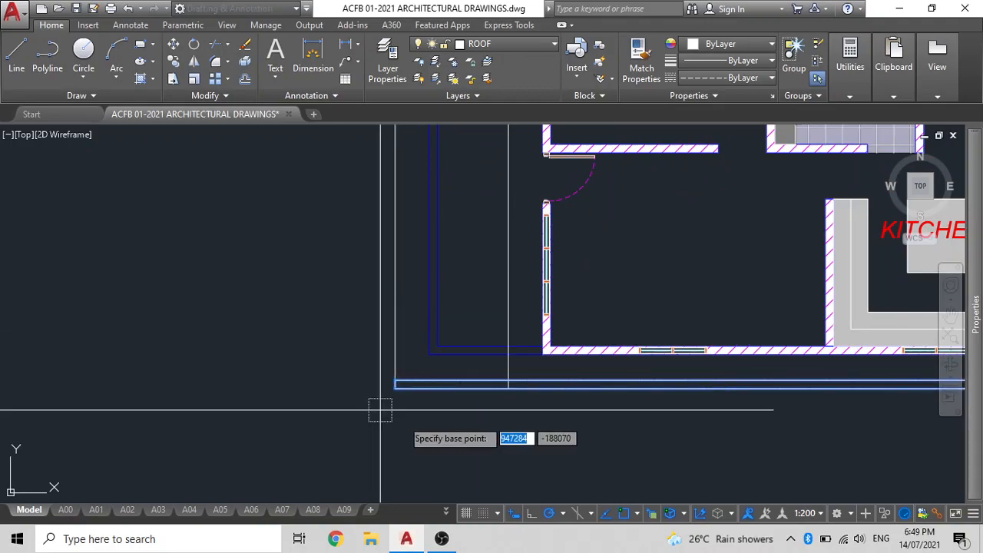
pyautogui.click(395, 388)
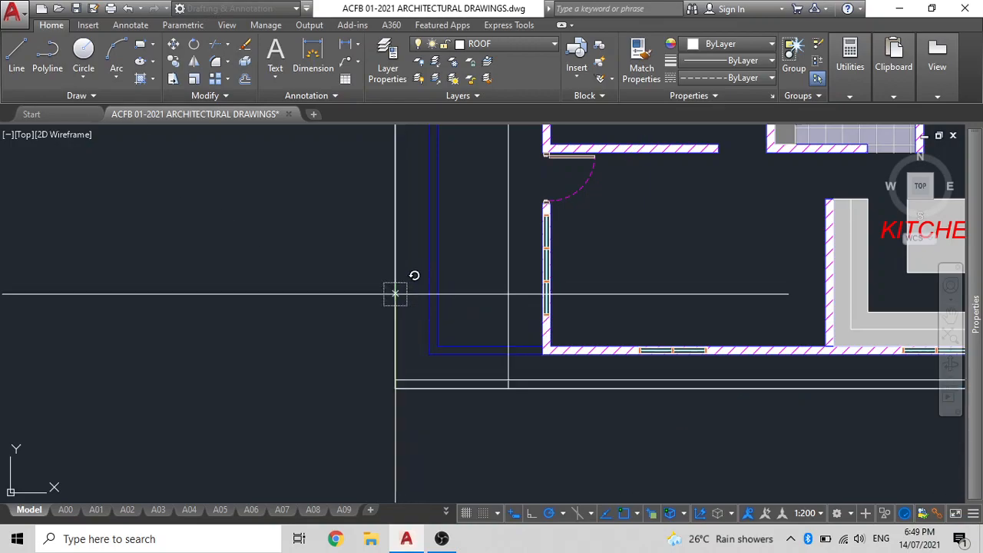
pyautogui.click(338, 389)
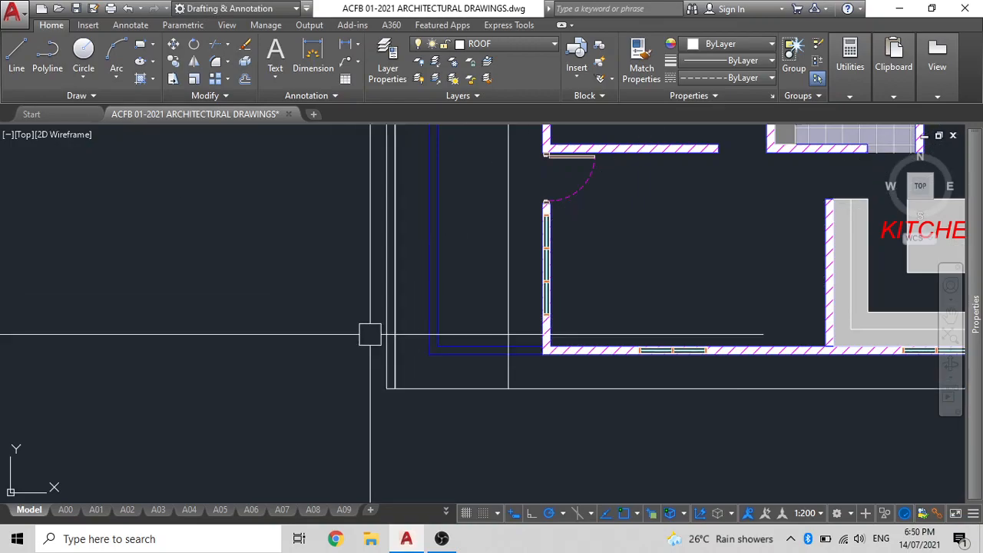
# Shorten the rotated strip by stretching its north end to the porch roof's north-west corner.
pyautogui.scroll(-3, 443, 312)
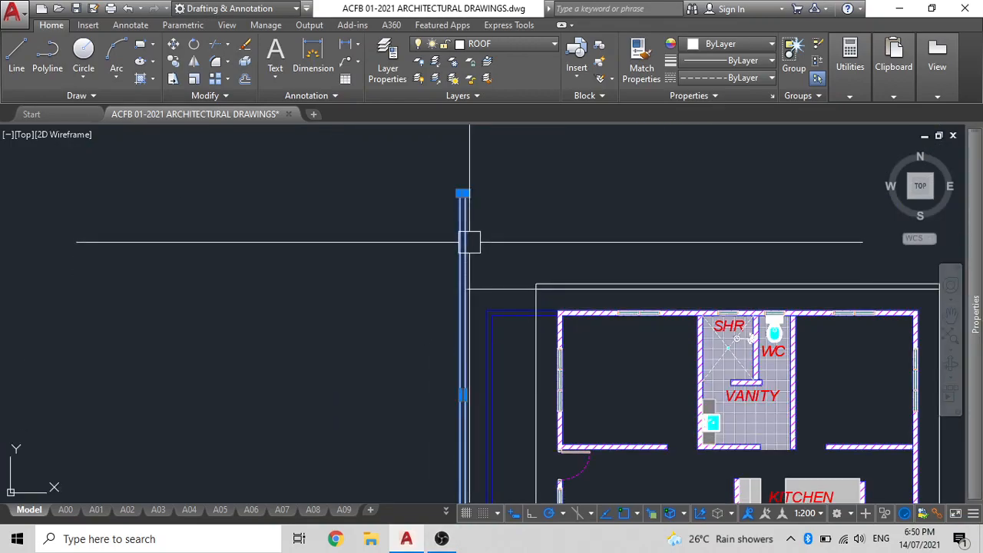
pyautogui.scroll(6, 492, 181)
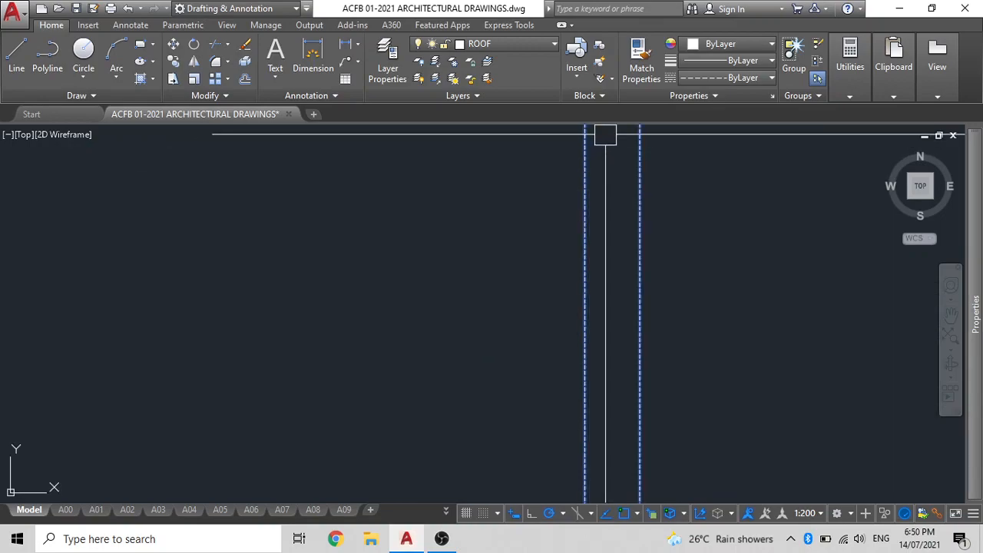
pyautogui.scroll(-2, 527, 237)
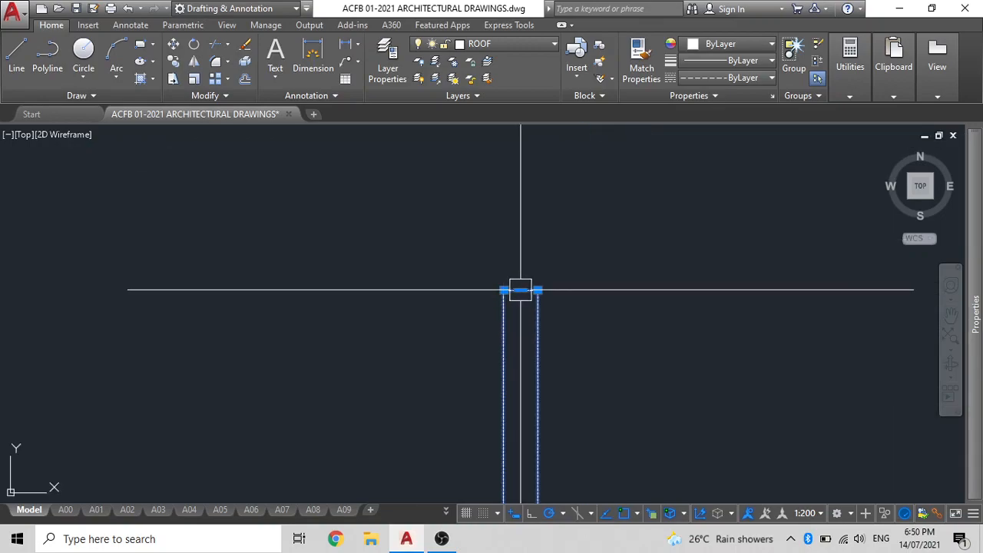
pyautogui.scroll(-2, 518, 283)
pyautogui.scroll(3, 527, 292)
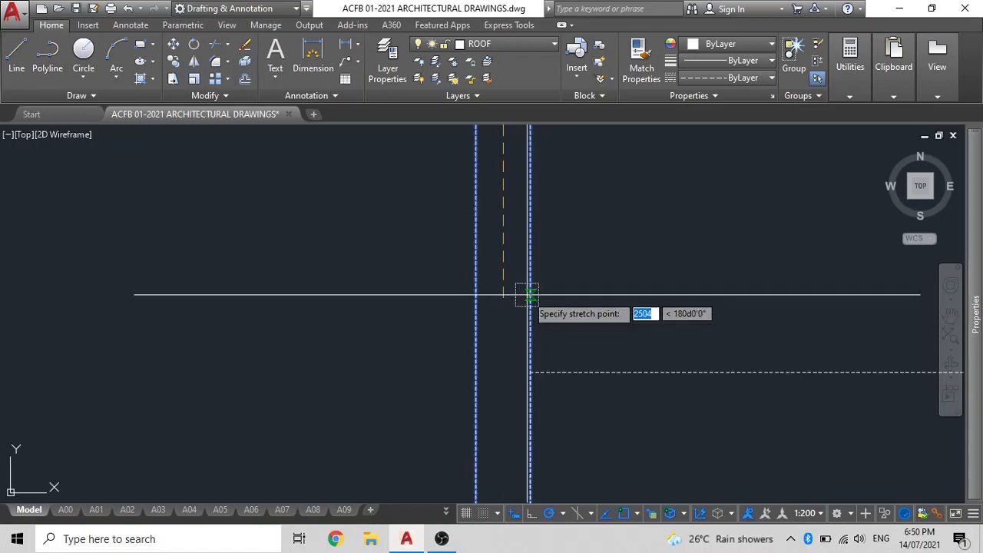
pyautogui.click(503, 371)
pyautogui.scroll(-2, 470, 349)
pyautogui.moveTo(573, 339); pyautogui.dragTo(430, 337, button='middle')
pyautogui.scroll(-2, 748, 330)
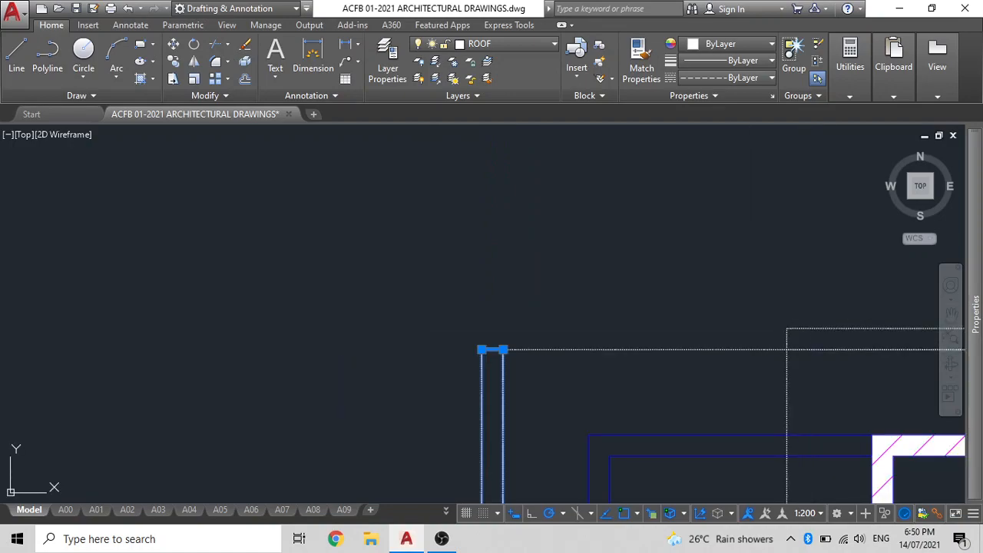
# Assign both the north and west edge strips to the GUTTER layer.
pyautogui.click(550, 44)
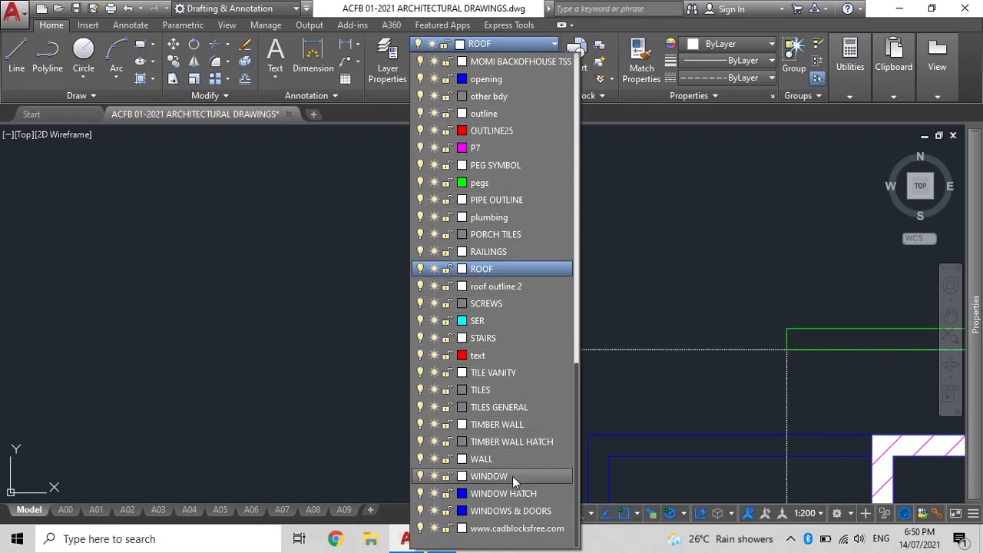
pyautogui.scroll(5, 500, 323)
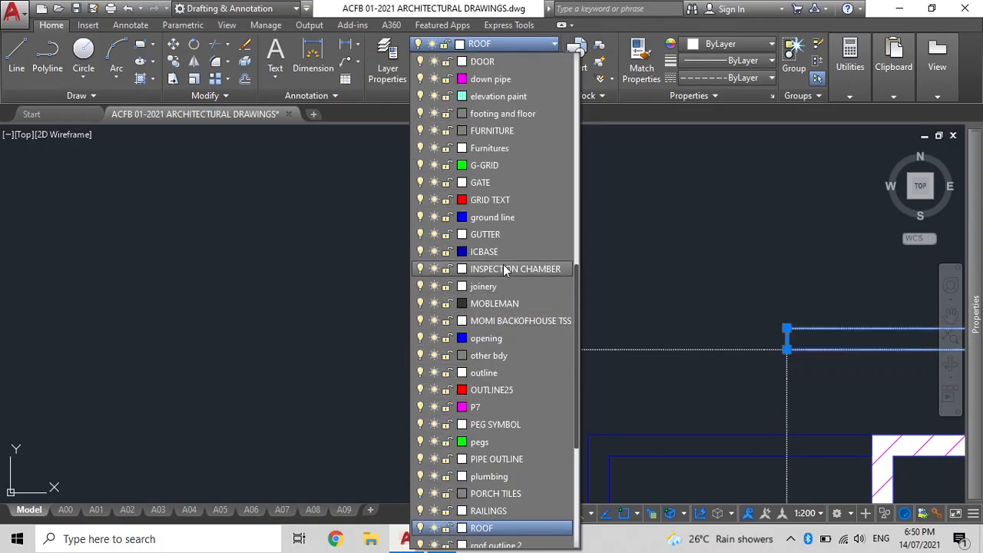
pyautogui.click(504, 233)
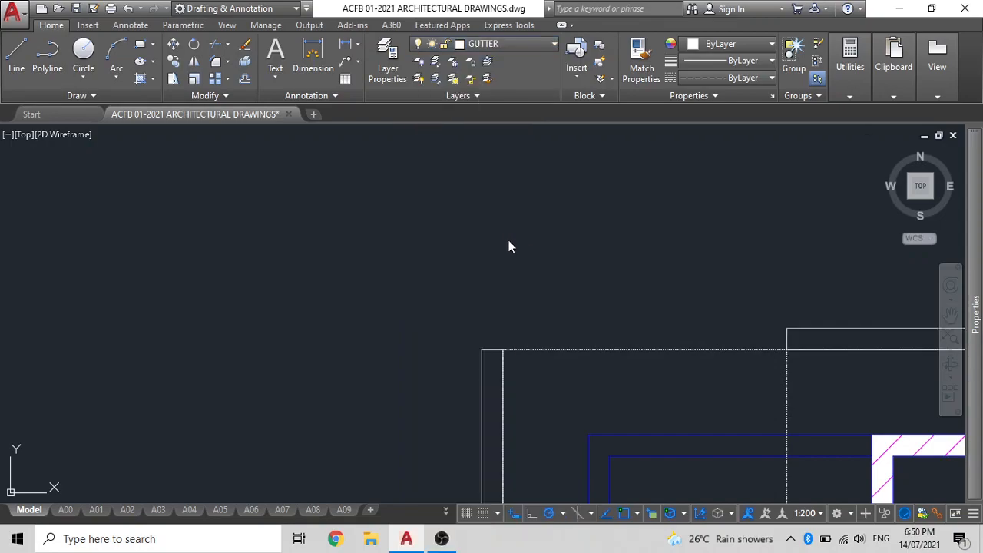
pyautogui.press('Escape')
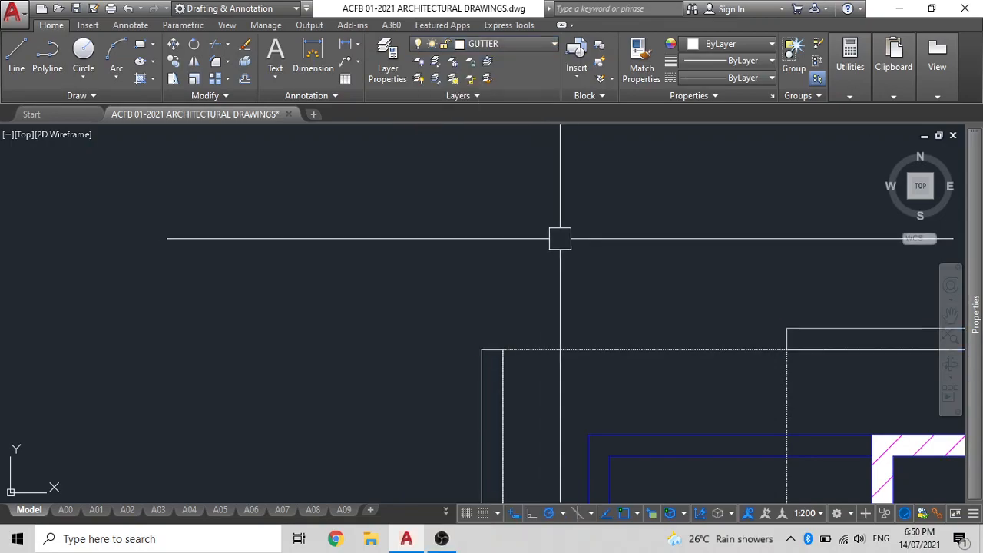
# Draw a vertical guide line north from the building's north-west outer wall corner, crossing the north gutter strip.
pyautogui.scroll(-2, 560, 238)
pyautogui.scroll(-1, 550, 349)
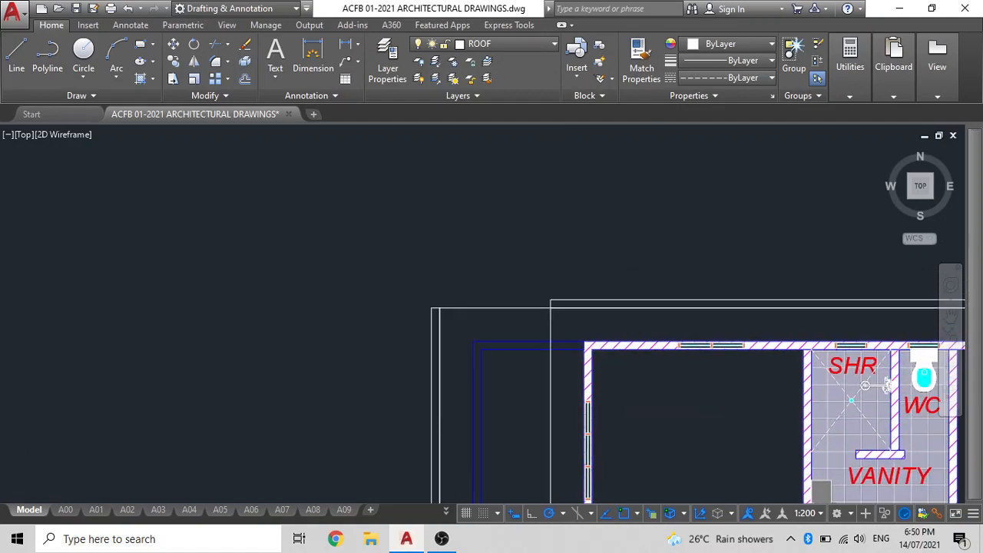
pyautogui.scroll(2, 549, 349)
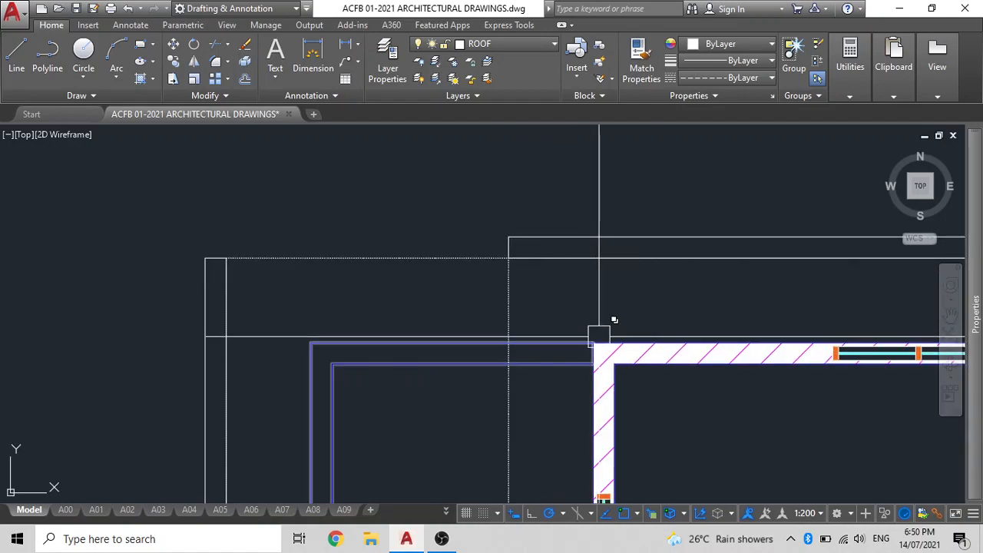
pyautogui.press('Return')
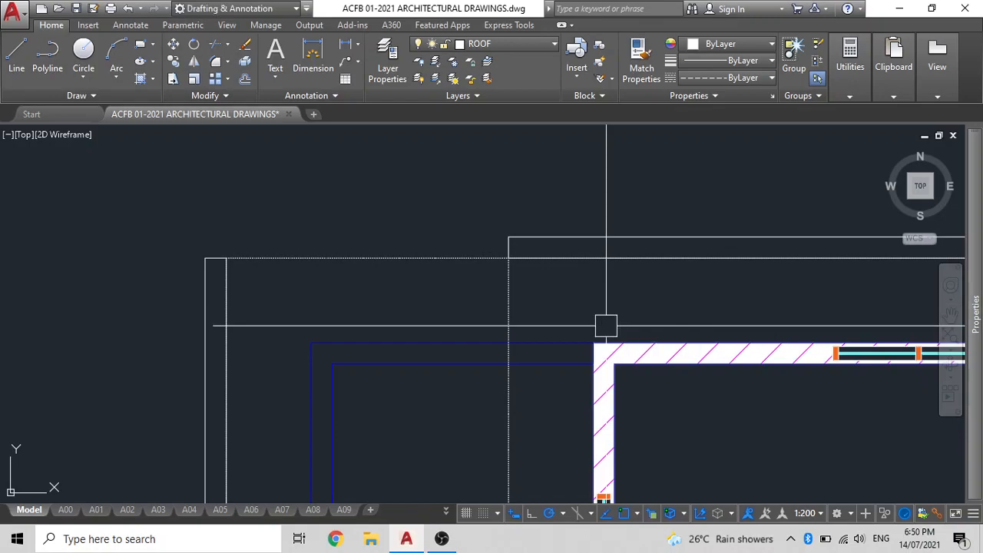
pyautogui.click(589, 341)
pyautogui.click(593, 210)
pyautogui.press('Return')
pyautogui.scroll(4, 599, 300)
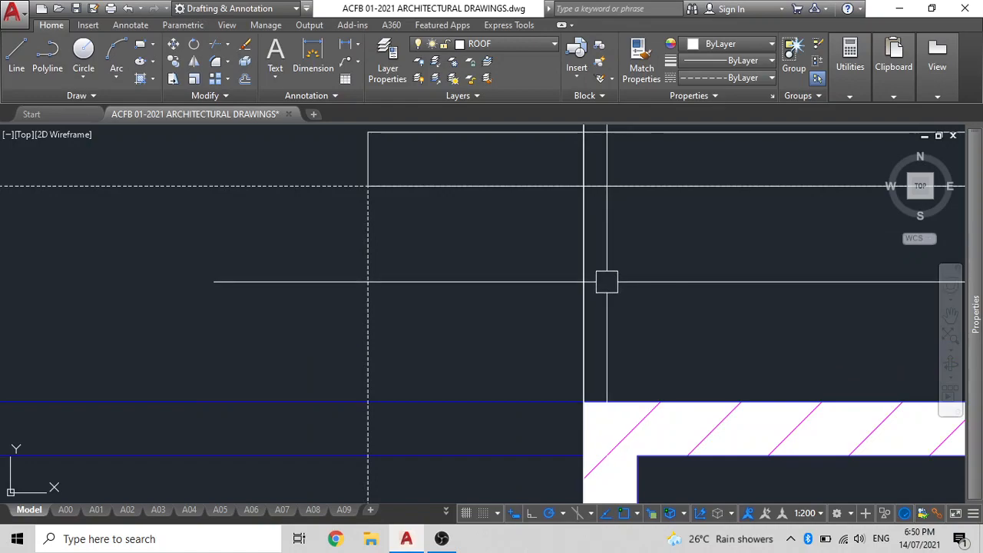
# Draw a circle of radius 35 inside the north gutter strip, just east of the vertical guide line.
pyautogui.scroll(-4, 606, 291)
pyautogui.moveTo(474, 365); pyautogui.dragTo(532, 321, button='middle')
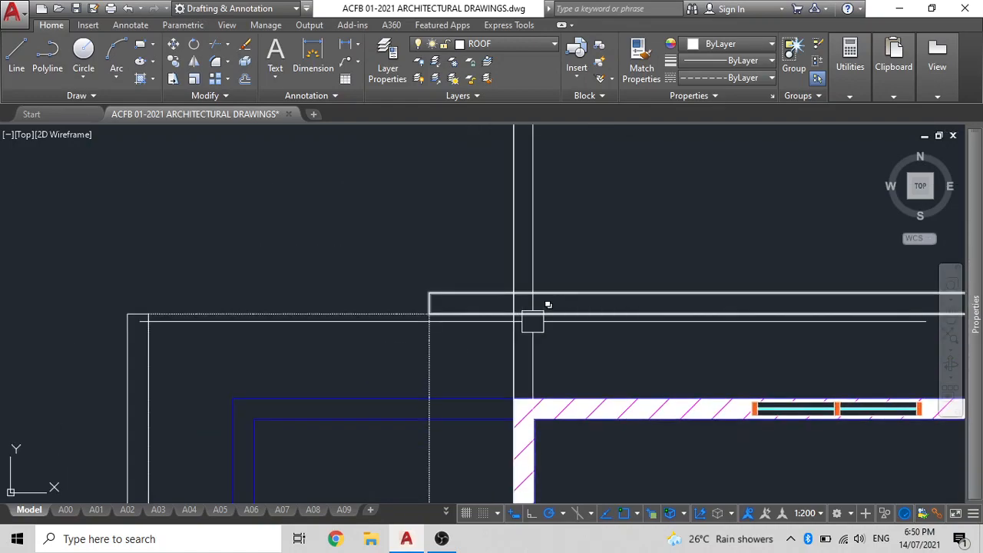
pyautogui.write('c')
pyautogui.press('space')
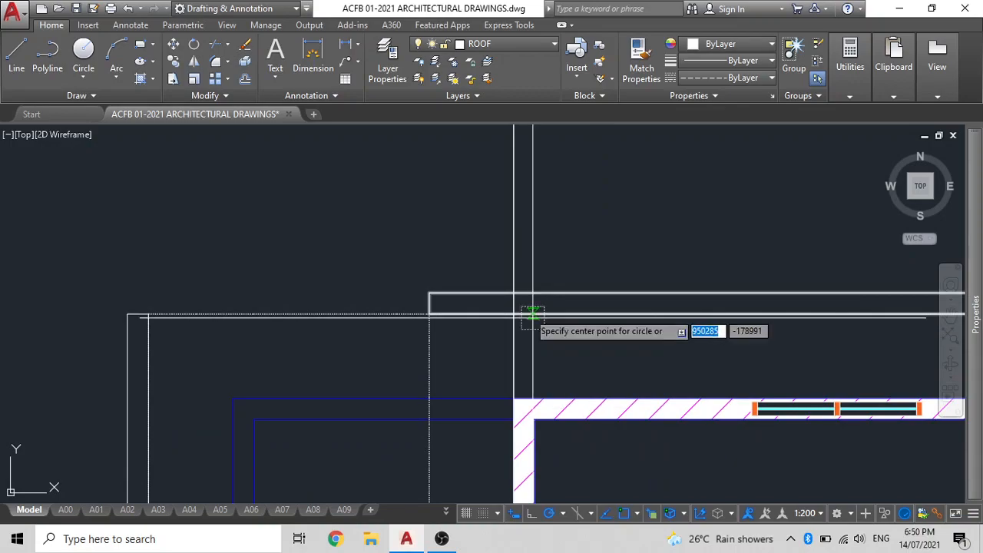
pyautogui.scroll(5, 524, 308)
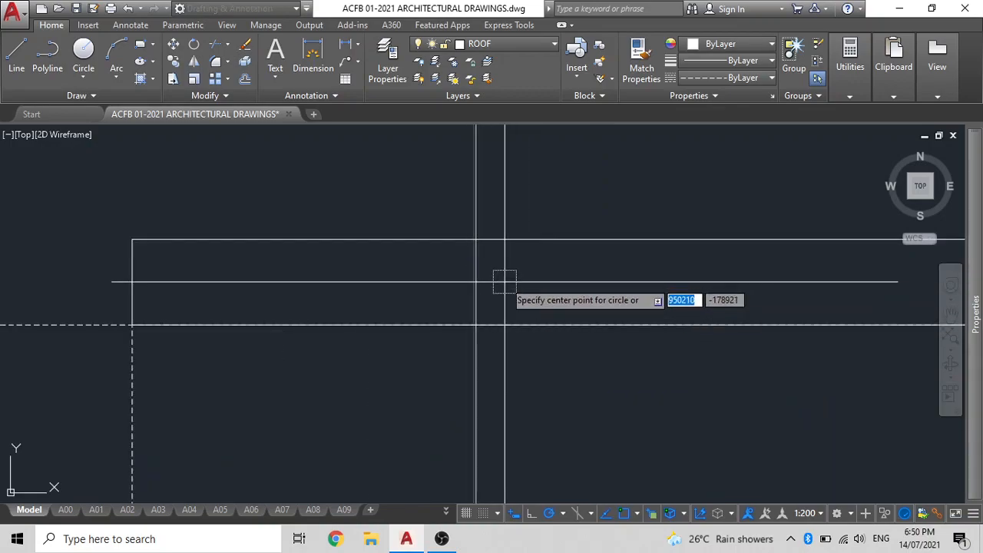
pyautogui.click(505, 277)
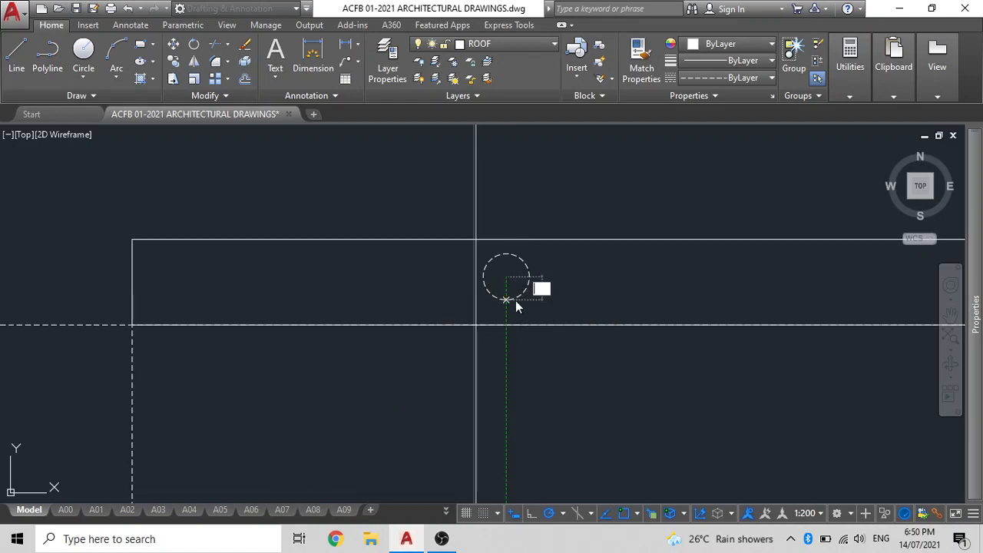
pyautogui.write('35')
pyautogui.press('Return')
# Move the circle so its west quadrant sits on the vertical guide line midway across the north gutter strip, and erase the guide.
pyautogui.click(510, 289)
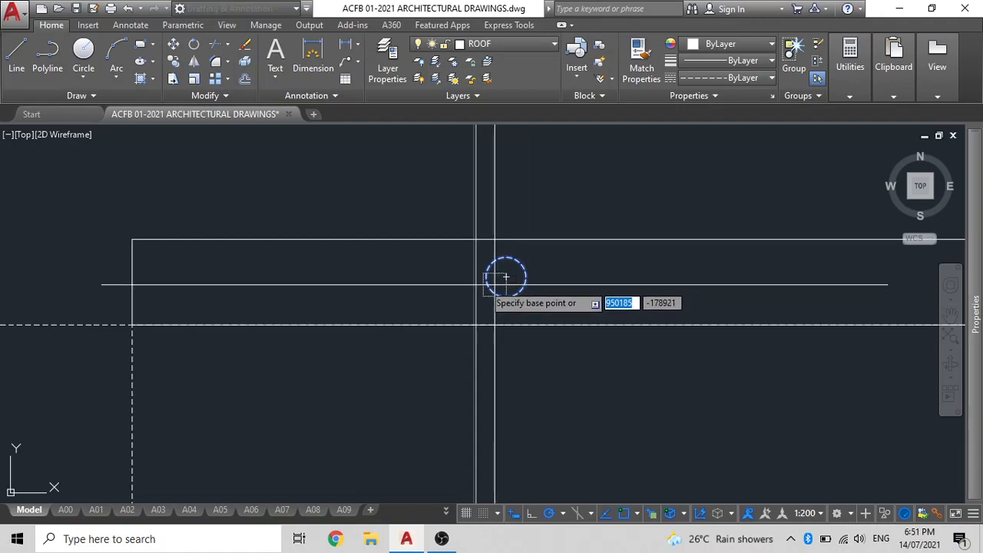
pyautogui.click(487, 276)
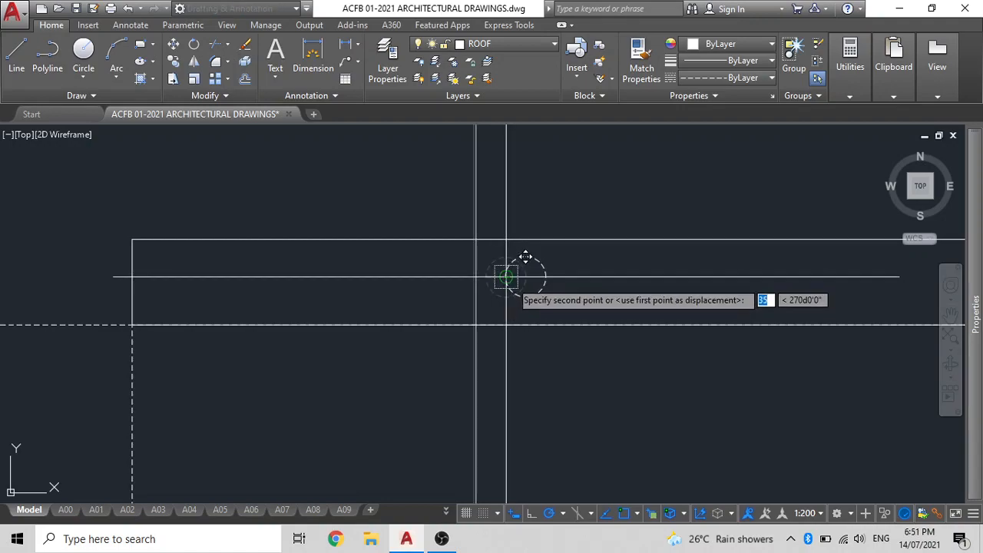
pyautogui.write('M2')
pyautogui.press('Return')
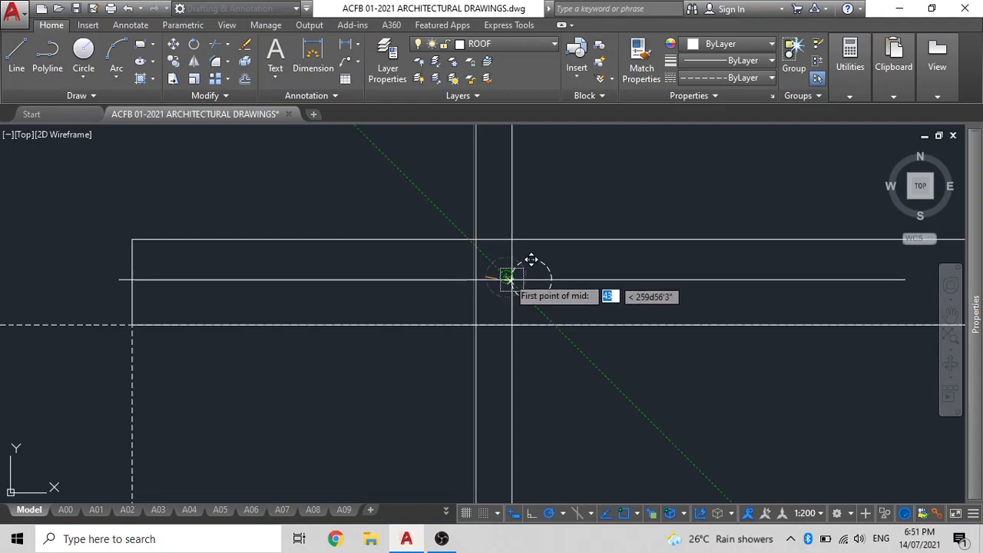
pyautogui.click(475, 239)
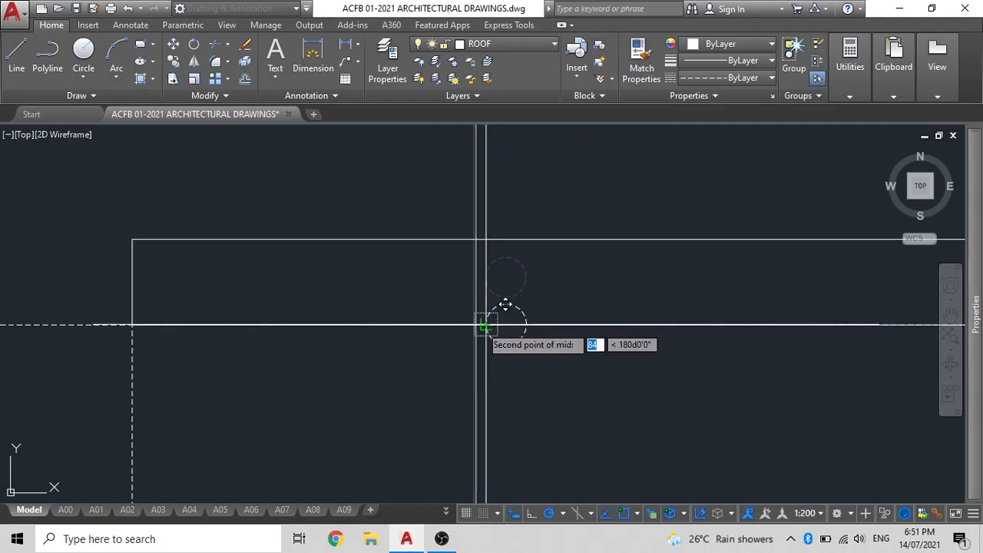
pyautogui.click(474, 325)
# Mirror the downpipe circle about a vertical line through the north gutter's midpoint, keeping the original.
pyautogui.scroll(-4, 465, 338)
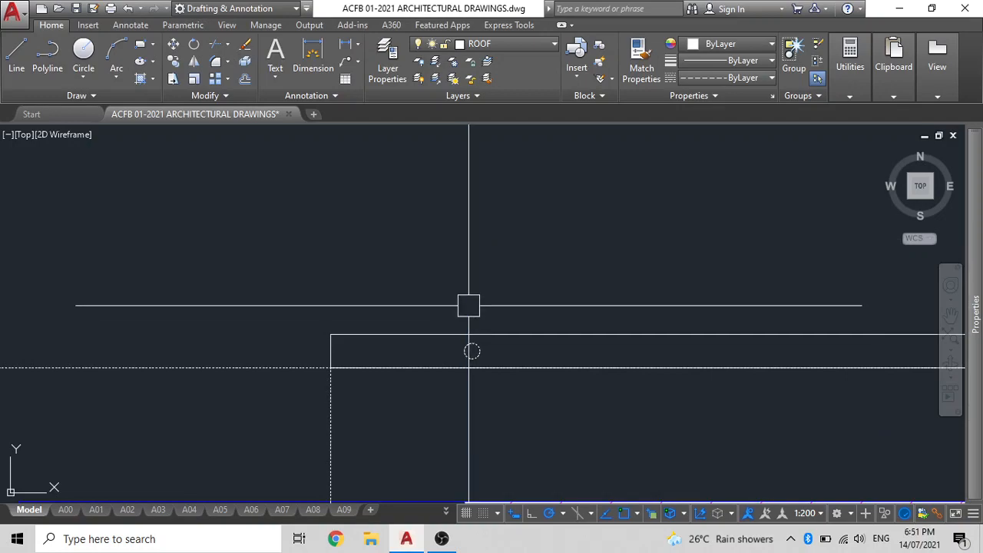
pyautogui.click(471, 350)
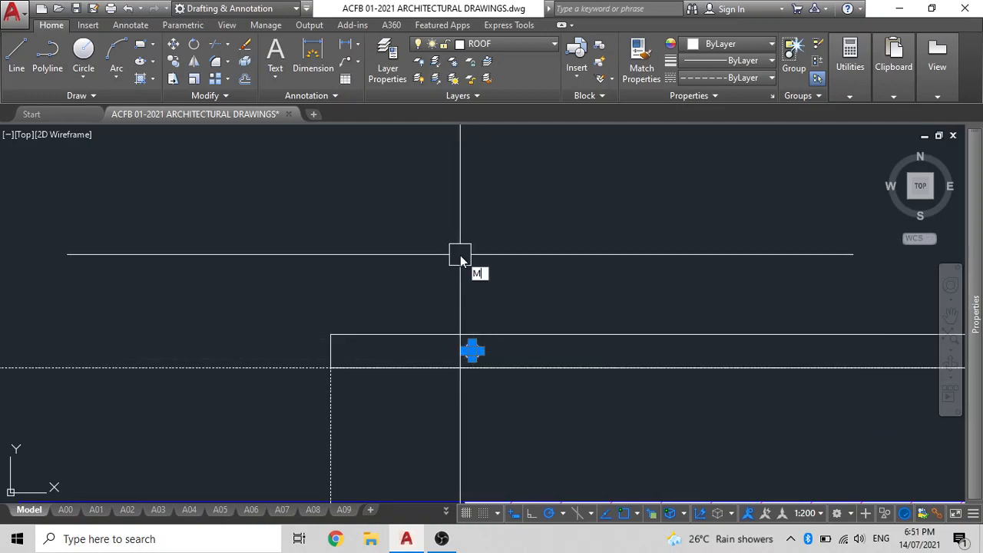
pyautogui.write('mi')
pyautogui.press('Return')
pyautogui.scroll(-5, 472, 285)
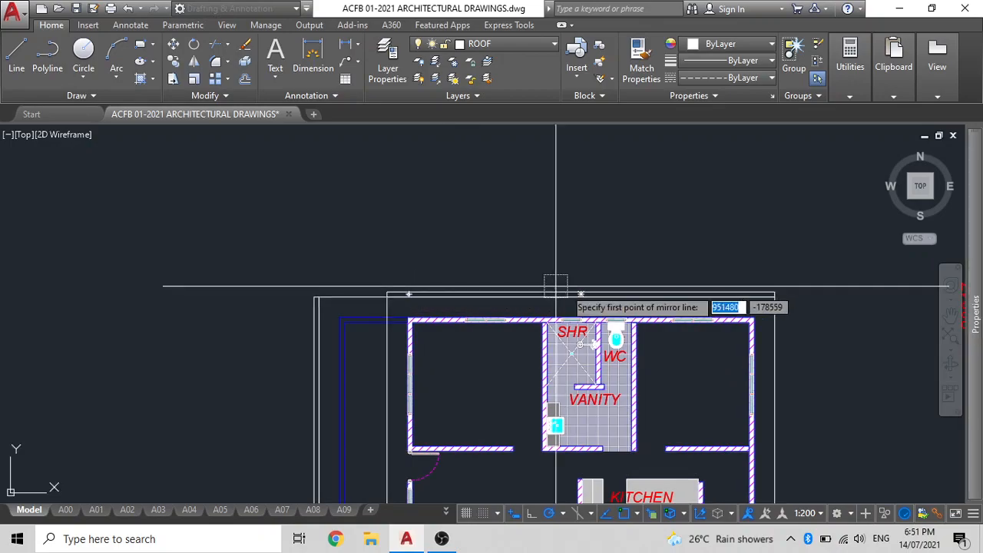
pyautogui.click(581, 293)
pyautogui.click(582, 248)
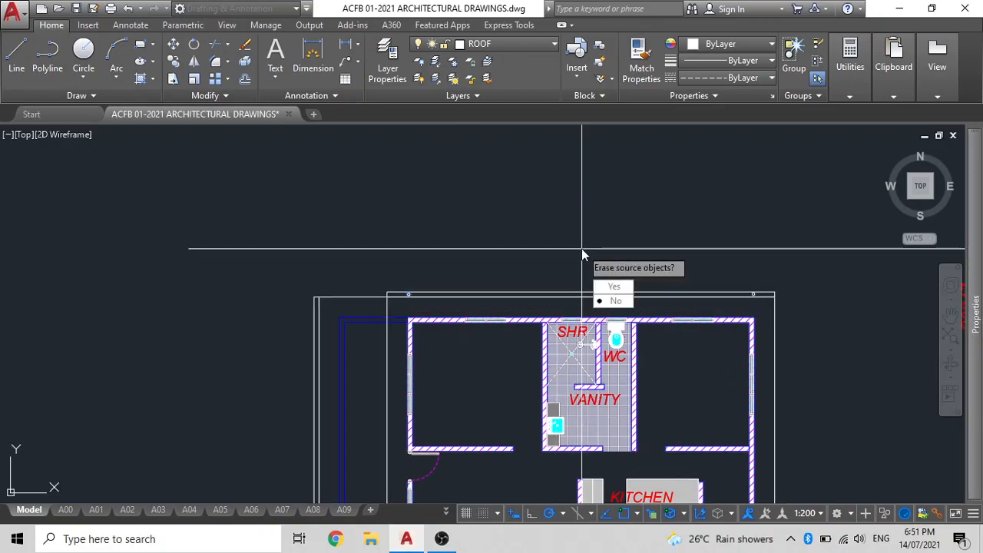
pyautogui.press('Return')
# Copy the north gutter's western circle by its north quadrant onto the midpoint of the west gutter's north edge.
pyautogui.moveTo(566, 354); pyautogui.dragTo(647, 289, button='middle')
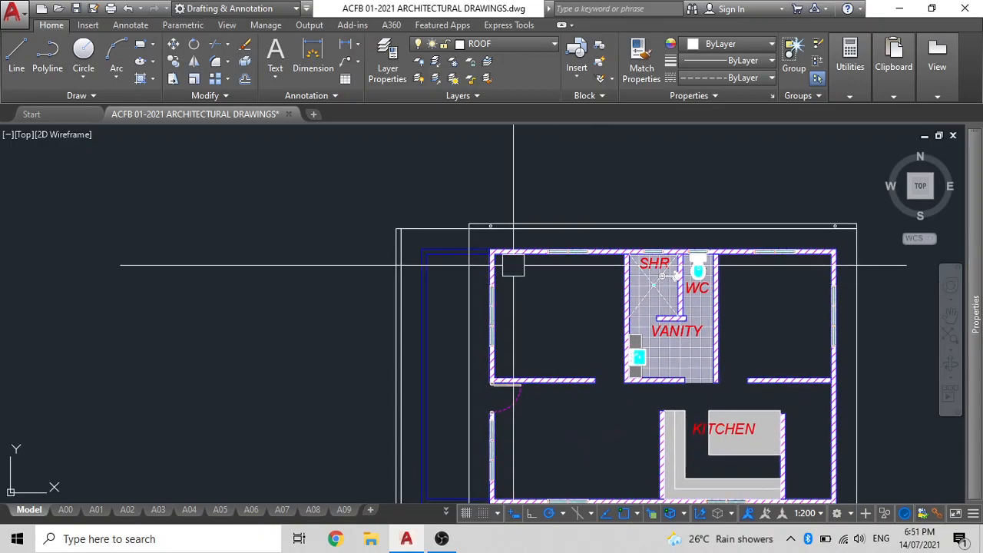
pyautogui.scroll(2, 515, 237)
pyautogui.scroll(5, 461, 231)
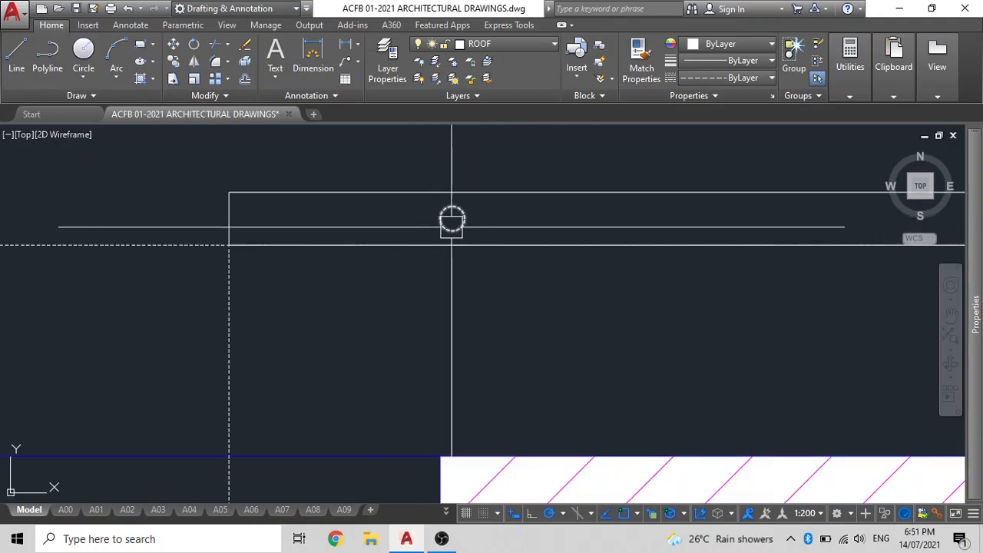
pyautogui.press('Escape')
pyautogui.press('Return')
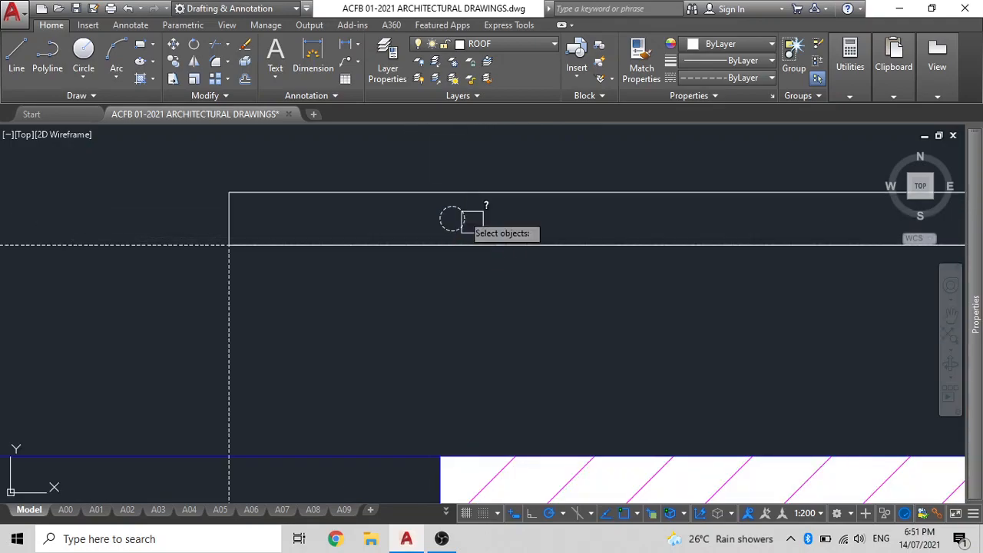
pyautogui.press('Escape')
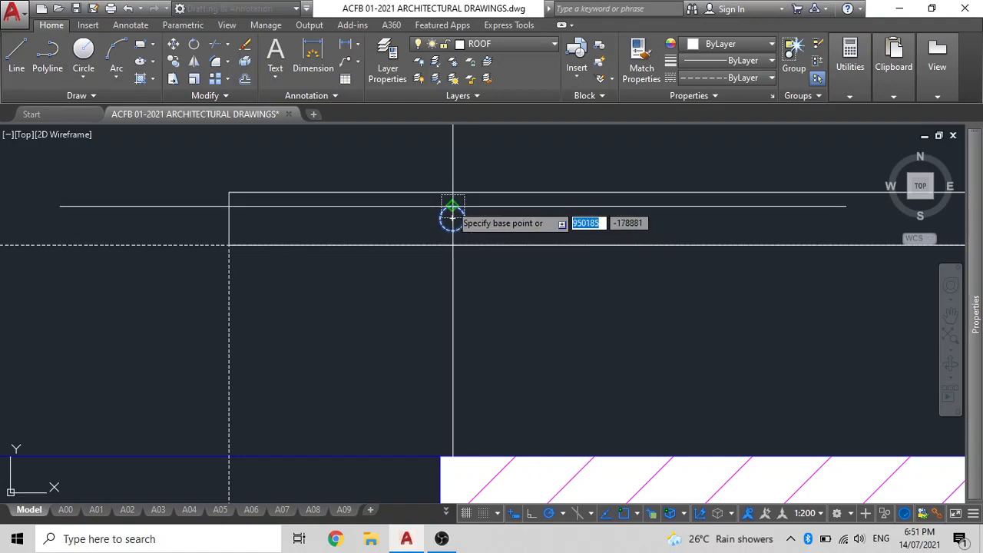
pyautogui.scroll(-3, 416, 259)
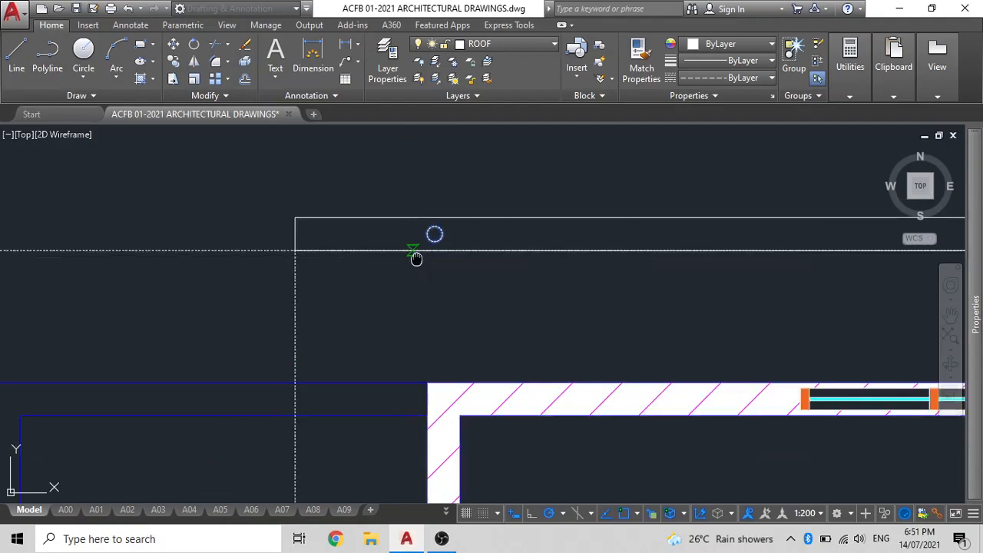
pyautogui.moveTo(416, 259); pyautogui.dragTo(748, 213, button='middle')
pyautogui.scroll(2, 165, 204)
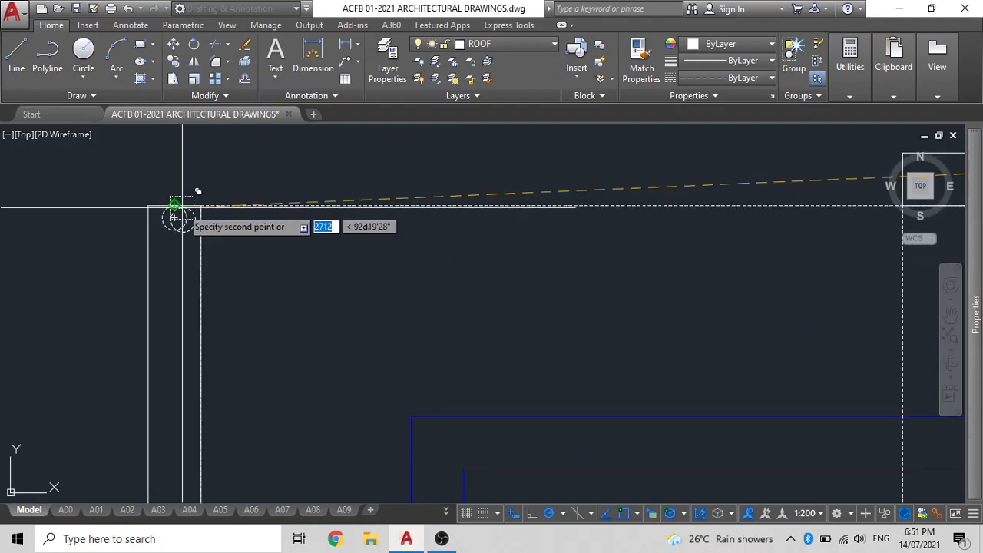
pyautogui.scroll(-1, 228, 215)
pyautogui.moveTo(228, 216); pyautogui.dragTo(435, 226, button='middle')
pyautogui.scroll(2, 367, 228)
pyautogui.press('Escape')
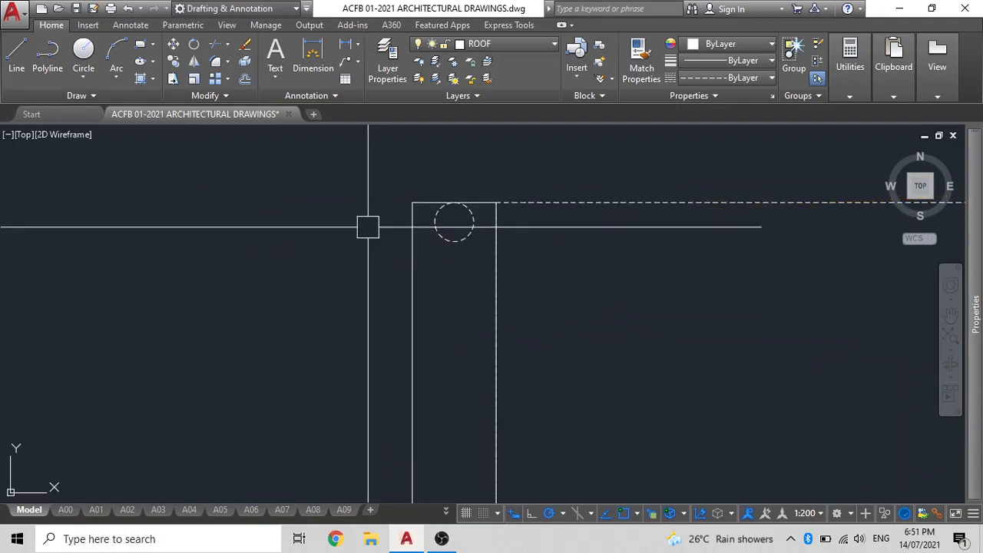
# Move the copied circle 750 south along the west gutter strip.
pyautogui.click(450, 222)
pyautogui.write('m')
pyautogui.press('space')
pyautogui.click(290, 204)
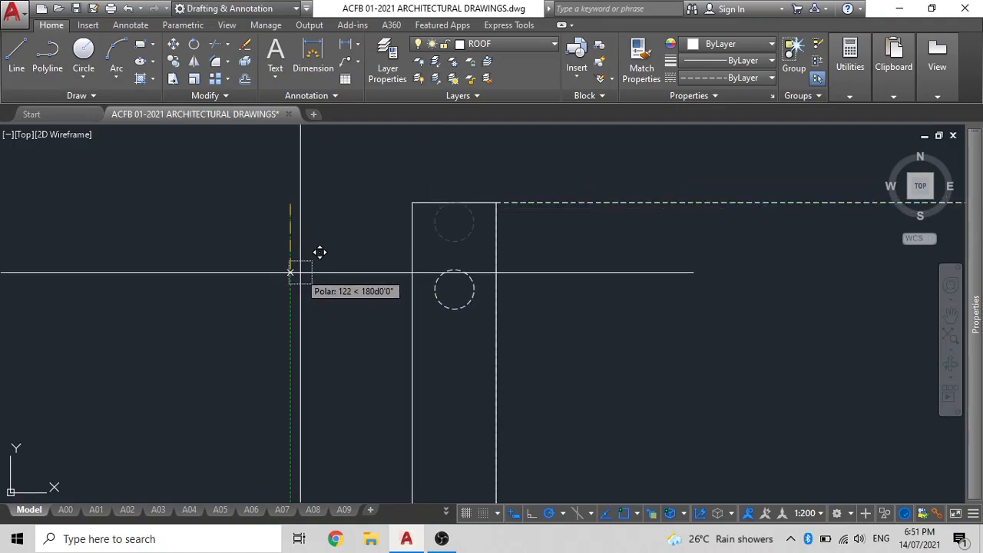
pyautogui.write('750')
pyautogui.press('Return')
pyautogui.scroll(-5, 304, 273)
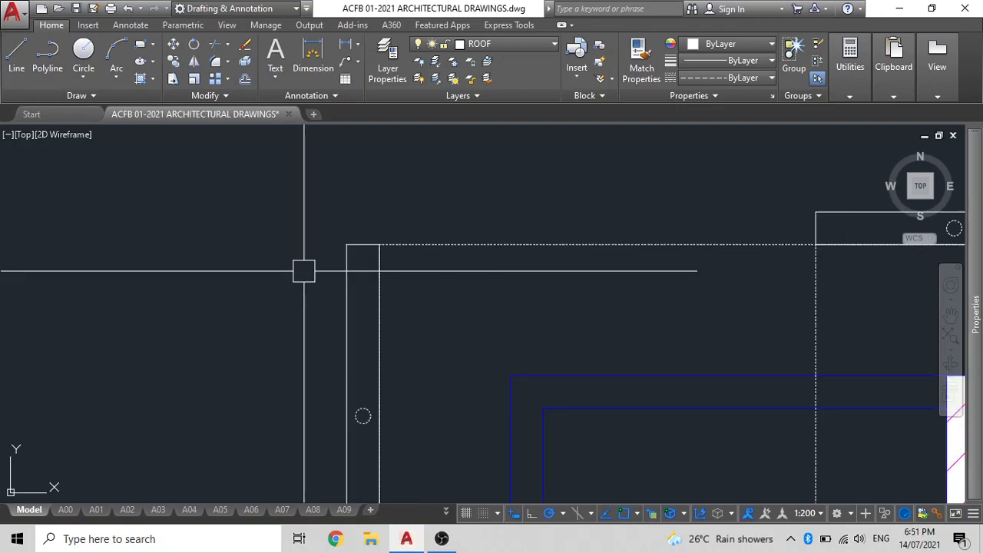
# Select the whole plan copy, including roof outlines, gutters and downpipe circles, and combine it into one group.
pyautogui.moveTo(377, 327); pyautogui.dragTo(439, 299, button='middle')
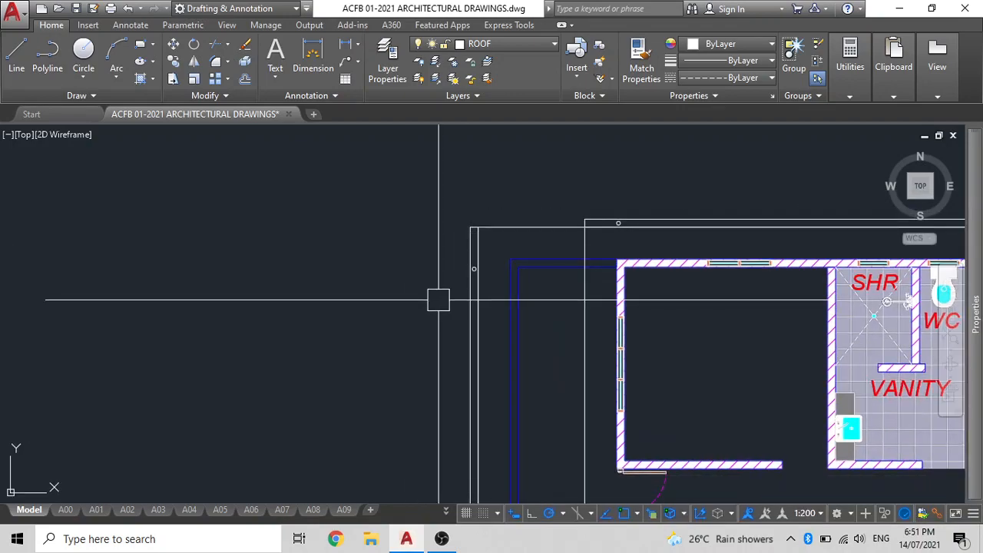
pyautogui.scroll(-5, 439, 300)
pyautogui.scroll(9, 448, 266)
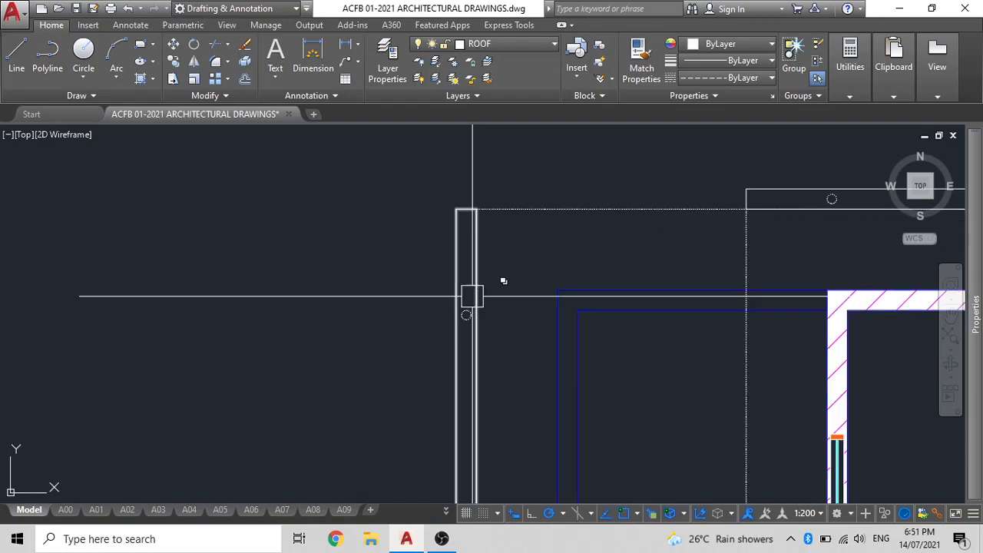
pyautogui.scroll(-3, 538, 303)
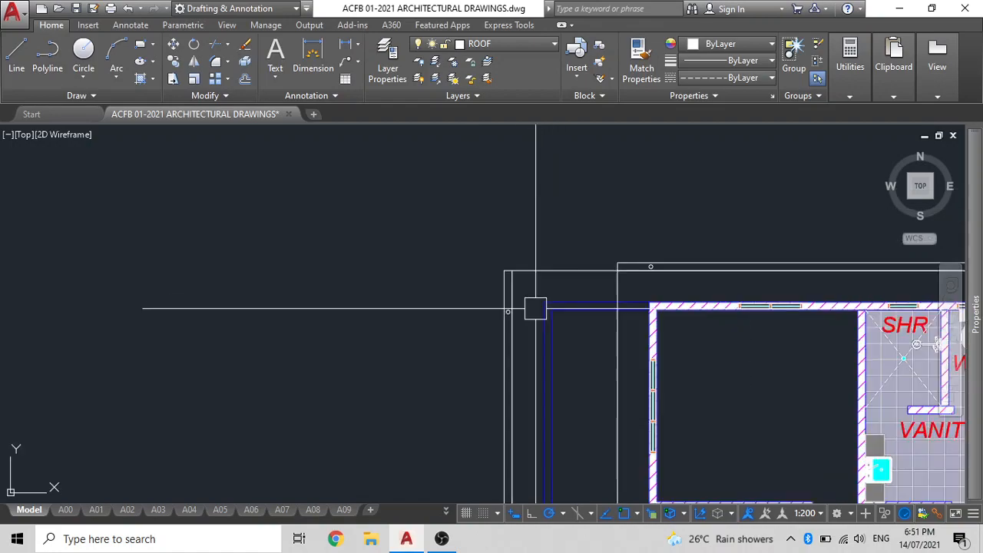
pyautogui.scroll(-3, 470, 243)
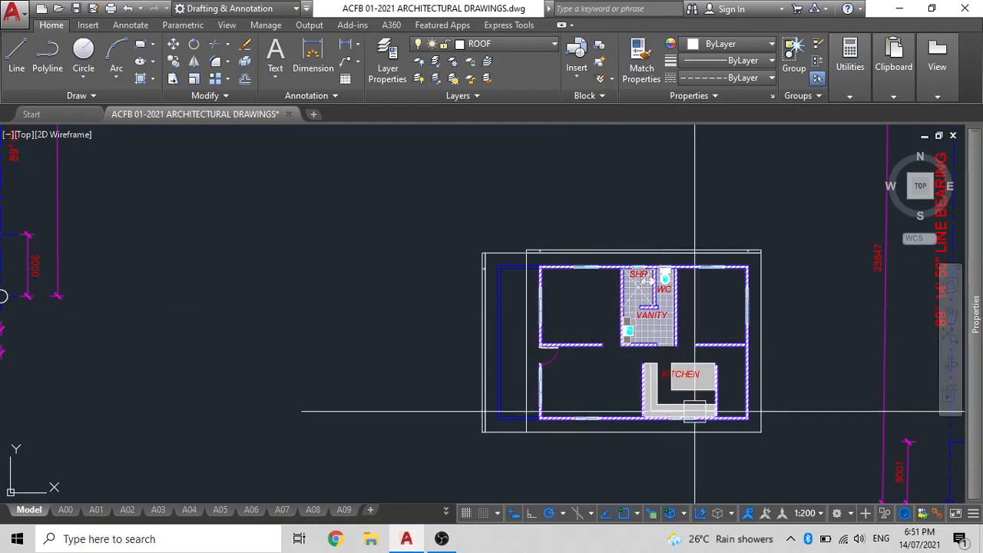
pyautogui.click(777, 458)
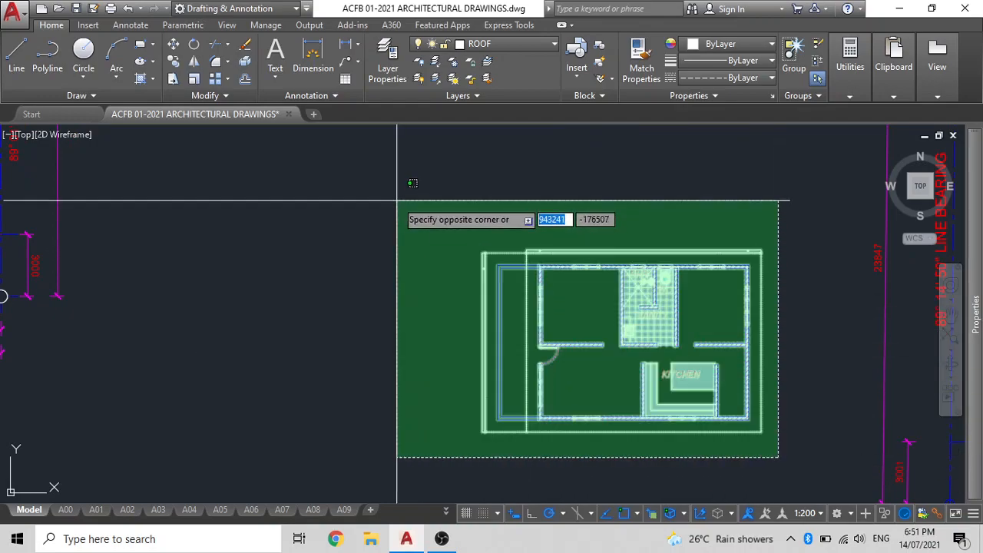
pyautogui.click(401, 205)
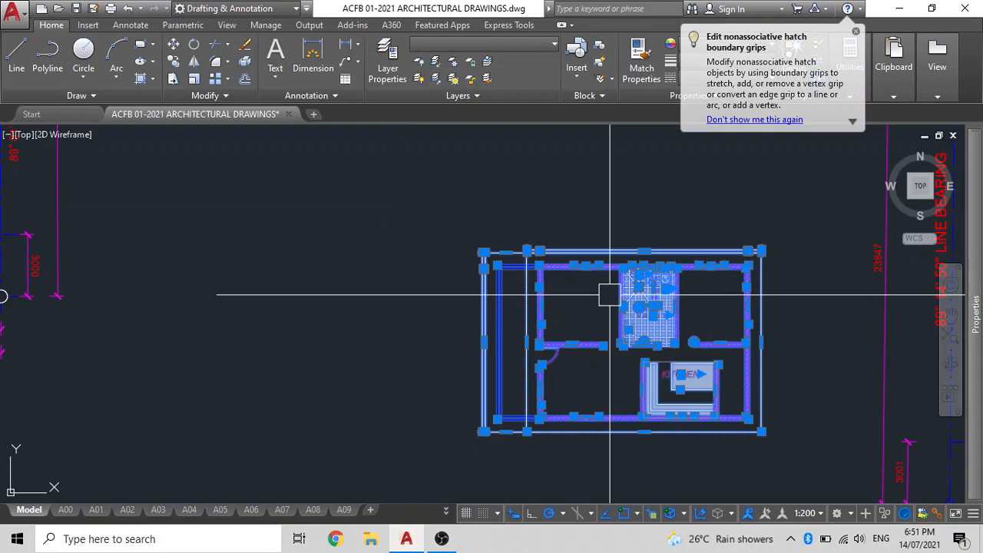
# Move the grouped plan by its south-east outer wall corner onto the intersection of the 3M and 9M wide building restriction lines.
pyautogui.scroll(-4, 610, 294)
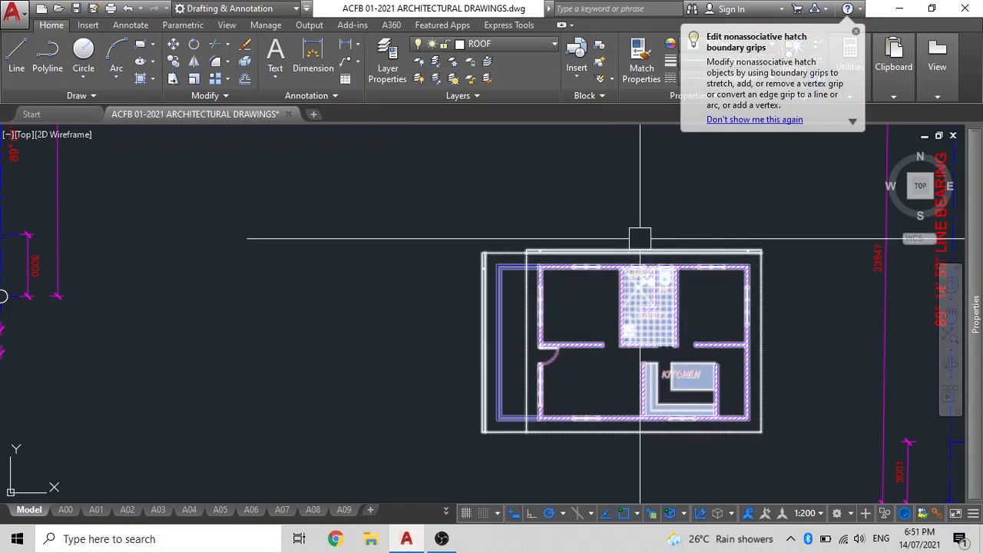
pyautogui.moveTo(621, 284); pyautogui.dragTo(551, 289, button='middle')
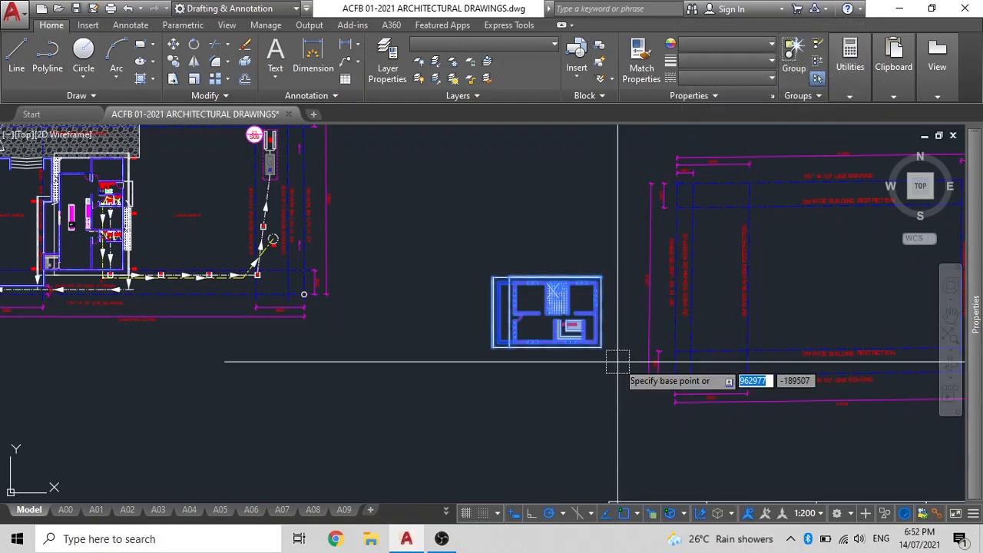
pyautogui.scroll(4, 618, 361)
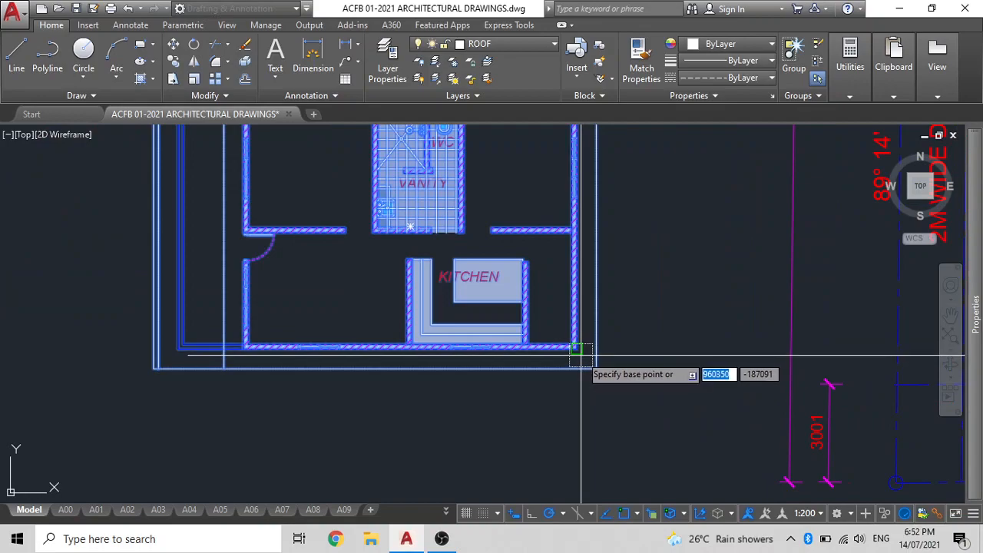
pyautogui.click(581, 355)
pyautogui.scroll(-3, 581, 355)
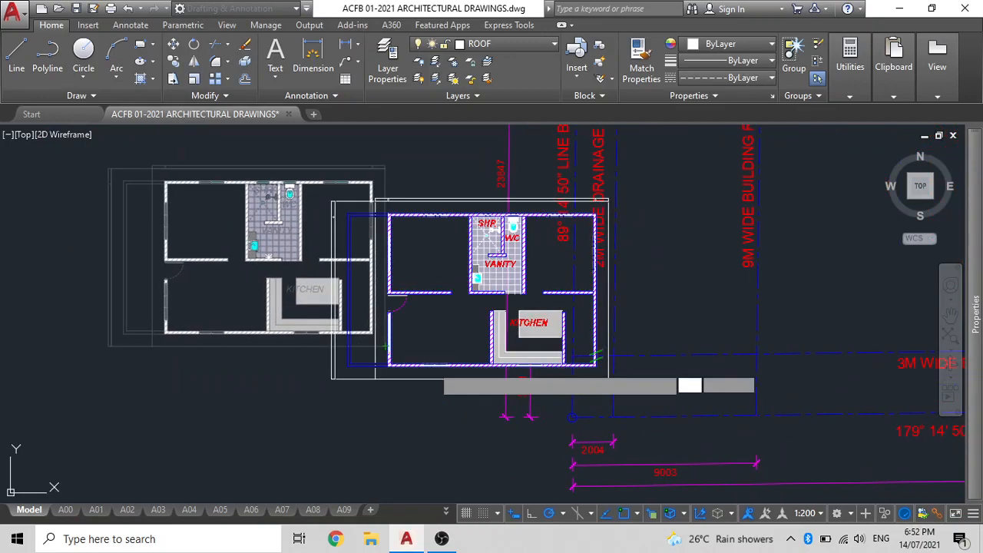
pyautogui.scroll(6, 822, 341)
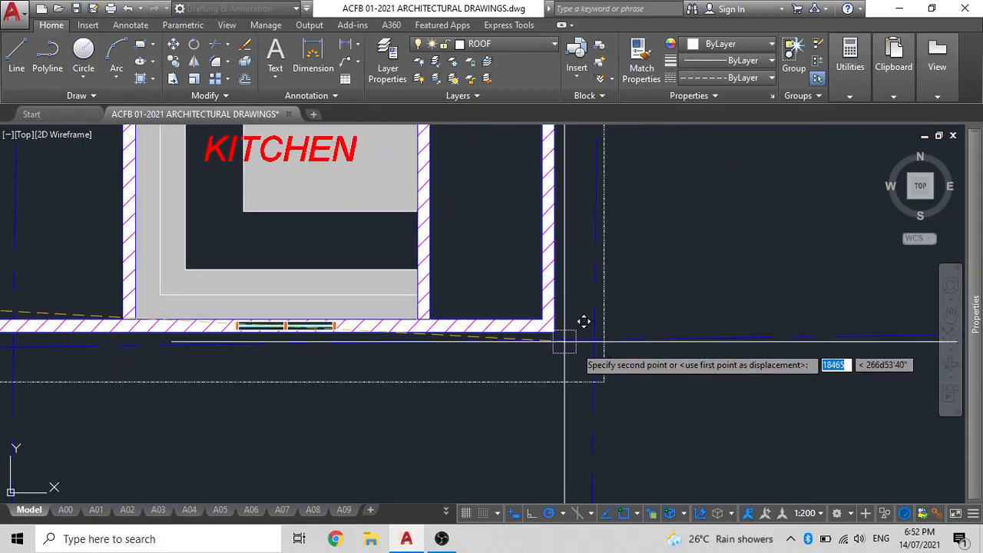
pyautogui.click(601, 324)
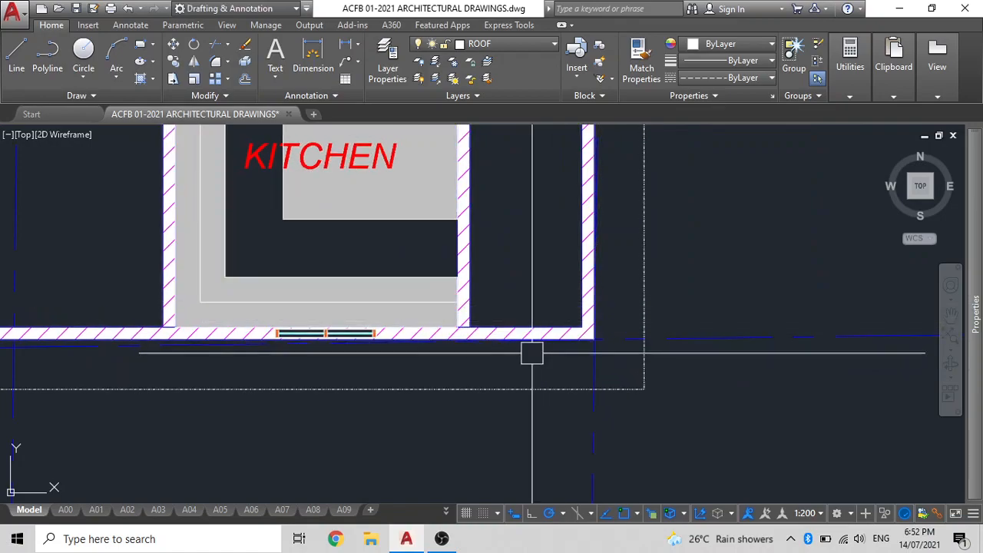
# Try to rotate the grouped plan about its south-east outer wall corner.
pyautogui.scroll(-2, 531, 353)
pyautogui.click(590, 341)
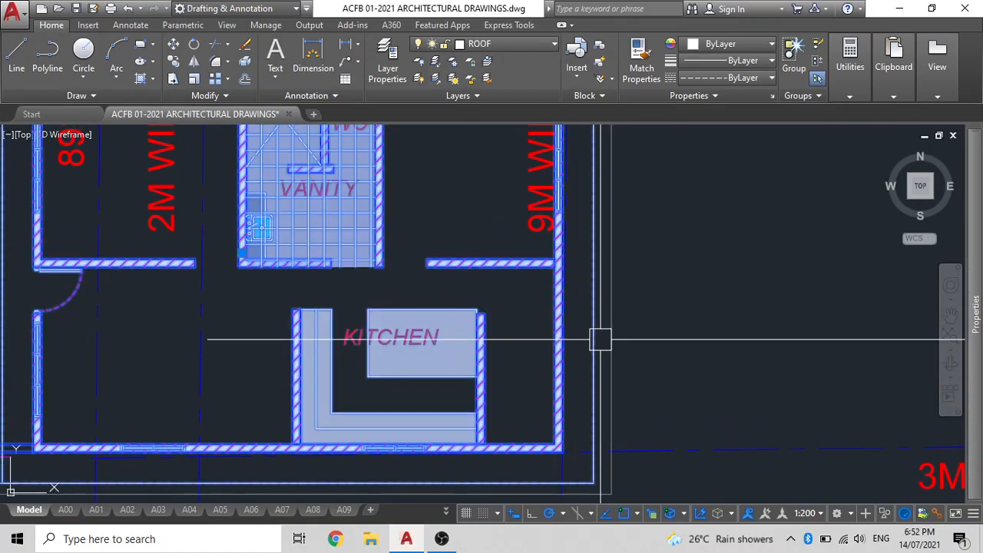
pyautogui.scroll(-4, 537, 323)
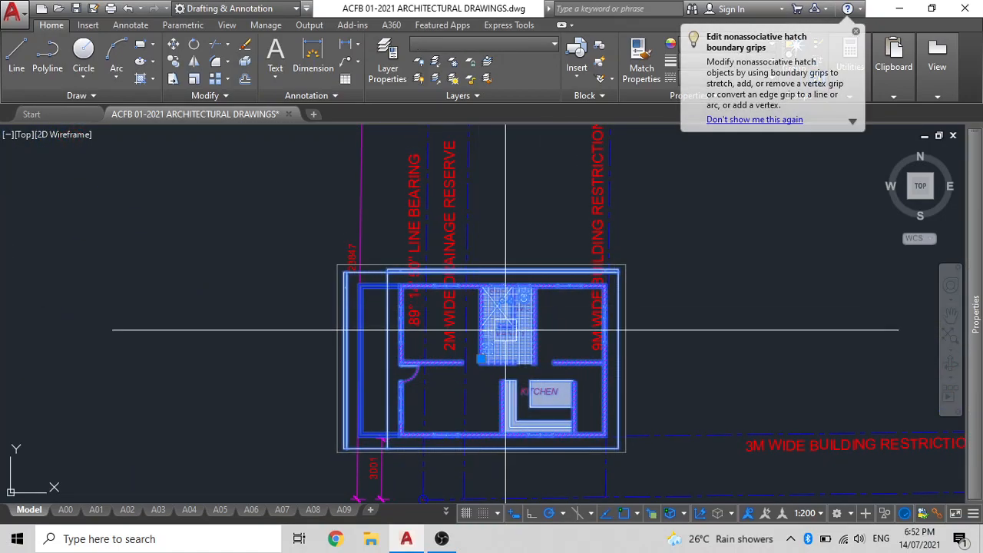
pyautogui.write('m')
pyautogui.press('Return')
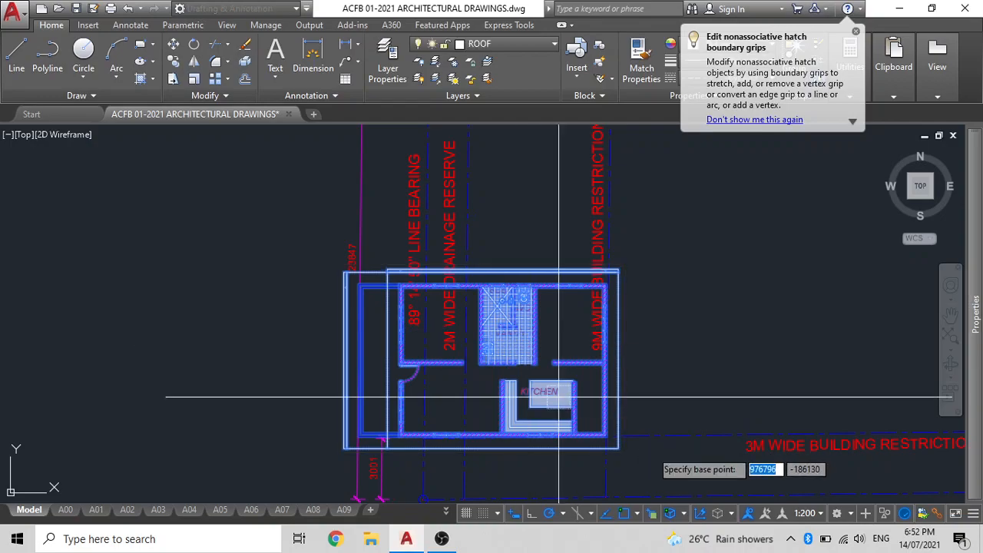
pyautogui.scroll(3, 653, 450)
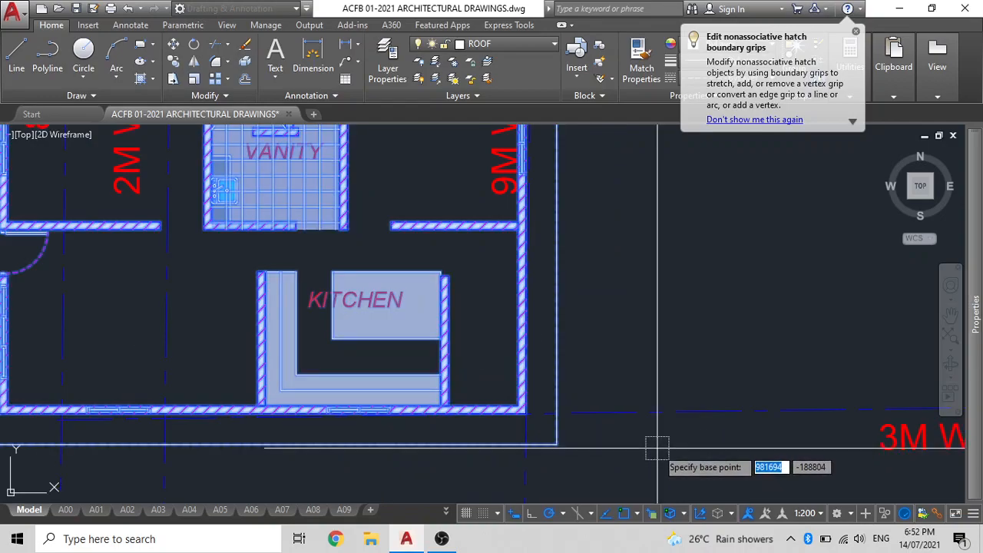
pyautogui.click(526, 411)
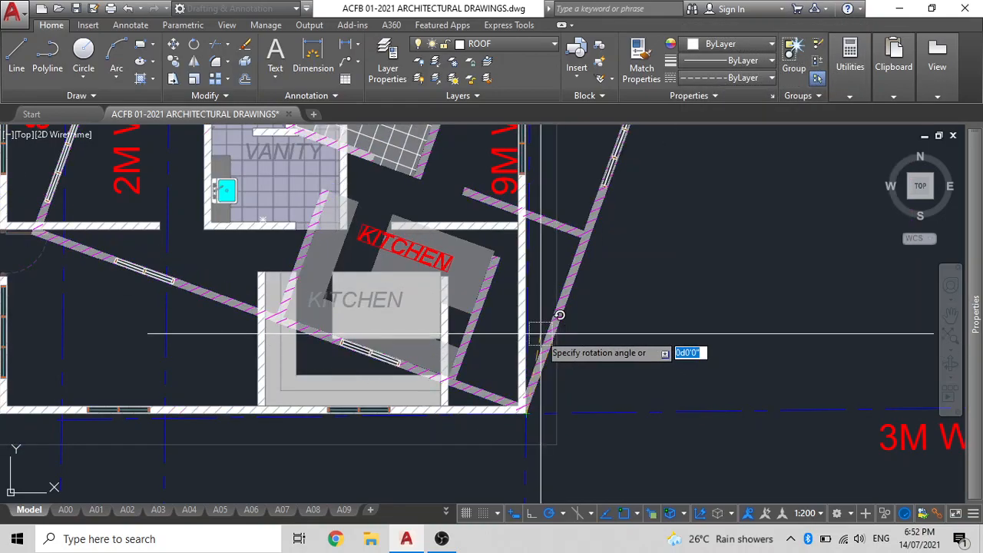
pyautogui.press('Escape')
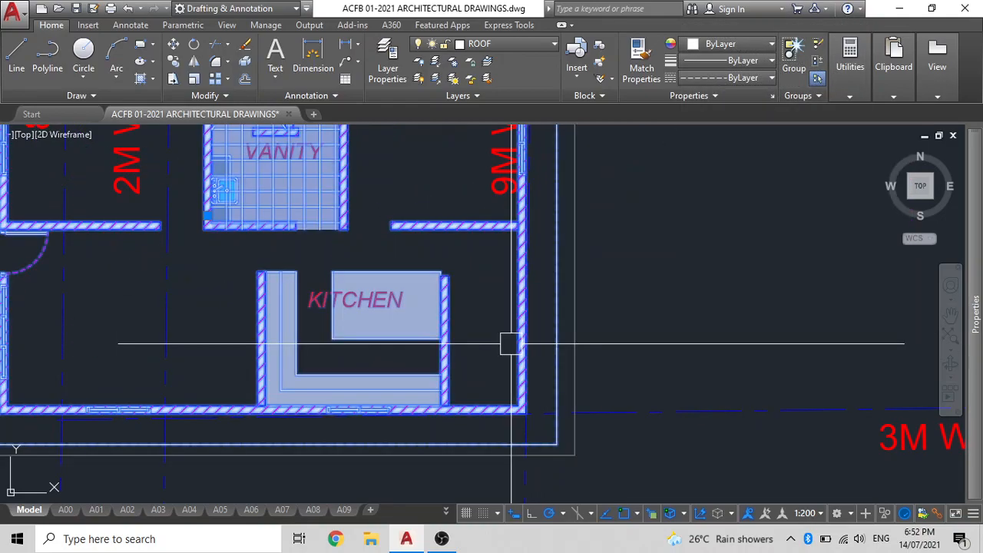
# Rotate the grouped plan about its south-east outer wall corner by reference, aligning its east outer wall with the 3M wide building restriction line.
pyautogui.write('RO')
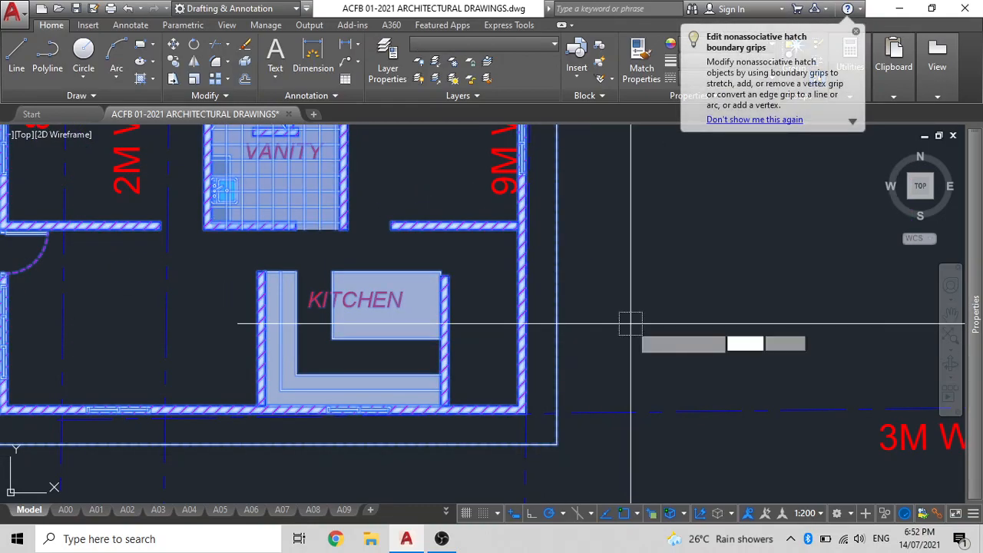
pyautogui.click(526, 411)
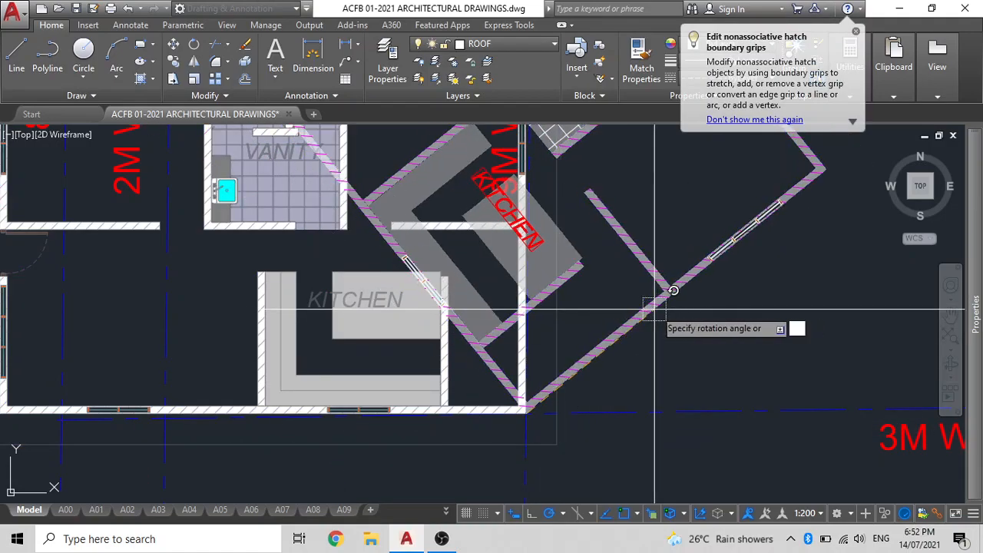
pyautogui.write('r')
pyautogui.press('Return')
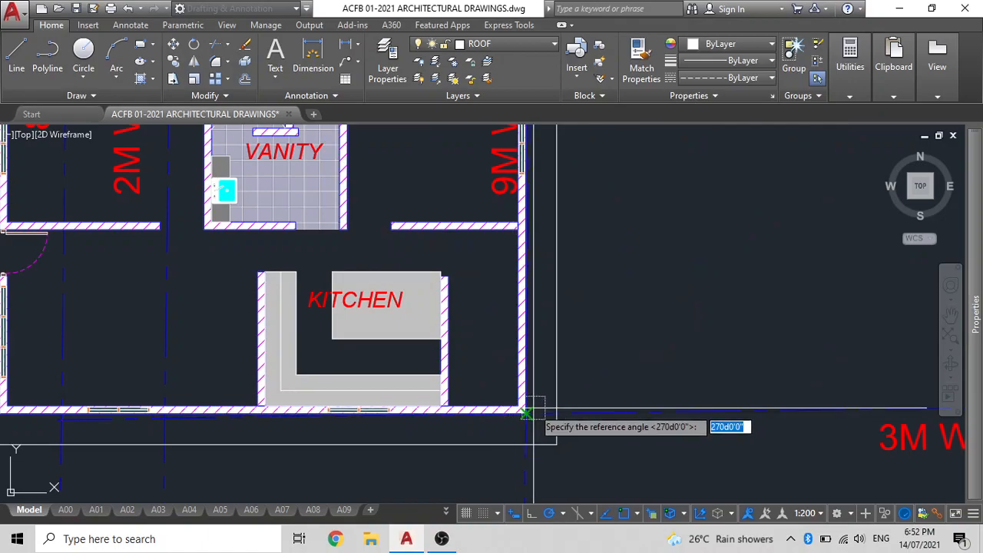
pyautogui.scroll(-4, 526, 415)
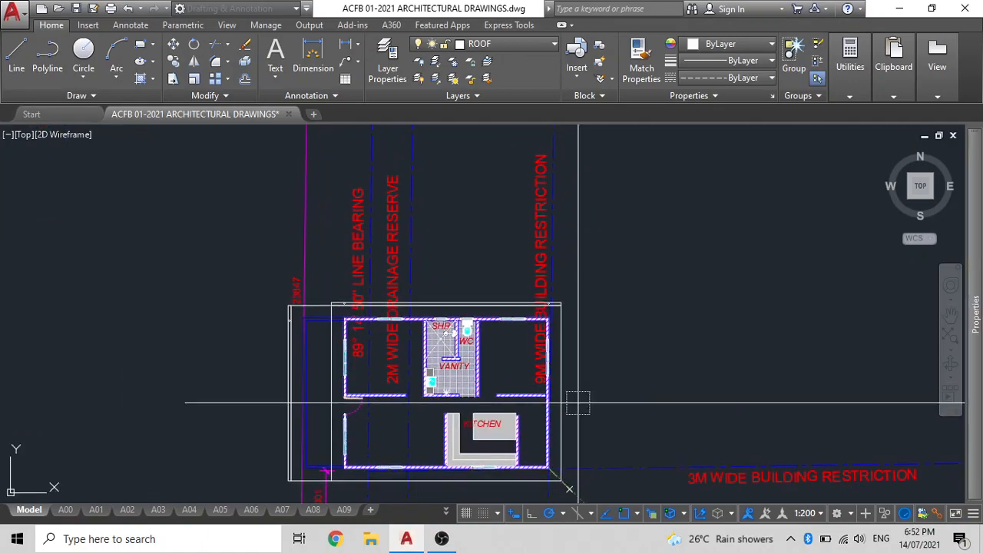
pyautogui.scroll(7, 548, 314)
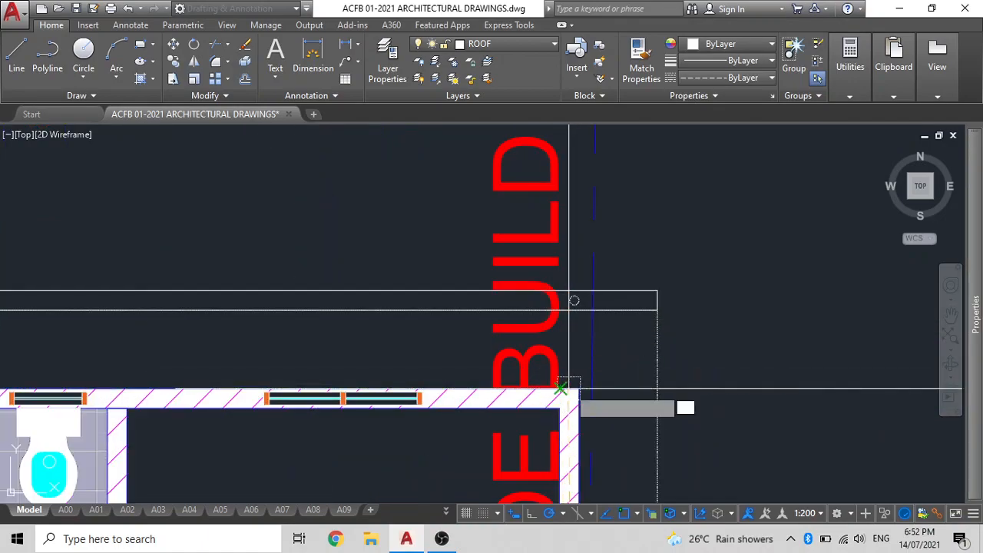
pyautogui.click(580, 388)
pyautogui.scroll(-4, 603, 371)
pyautogui.scroll(2, 643, 402)
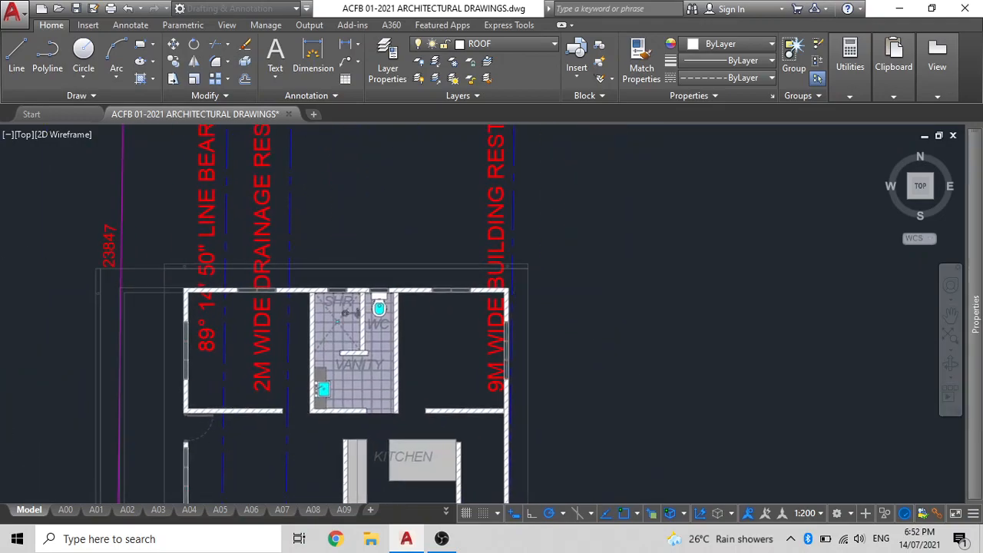
pyautogui.scroll(-3, 606, 300)
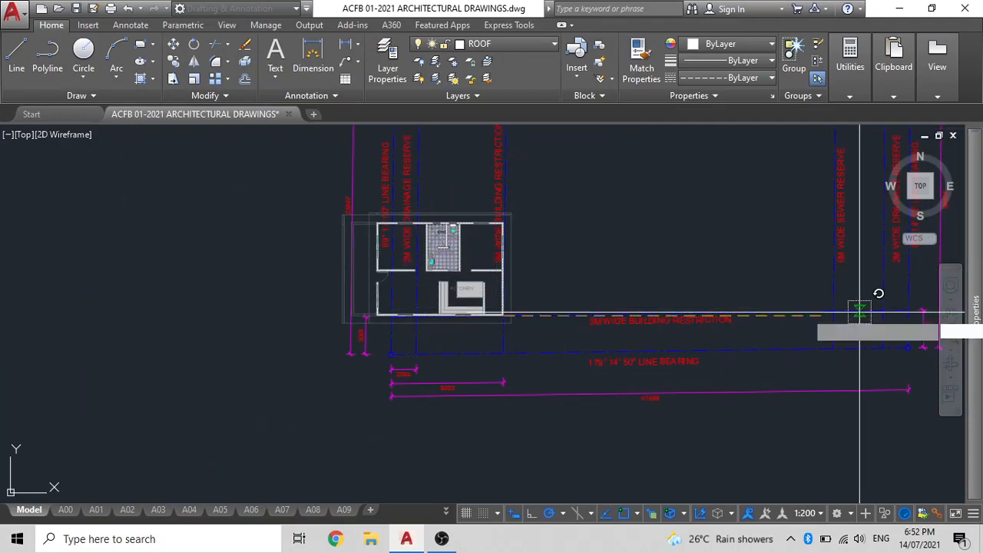
pyautogui.scroll(5, 883, 303)
pyautogui.scroll(2, 883, 317)
pyautogui.click(759, 320)
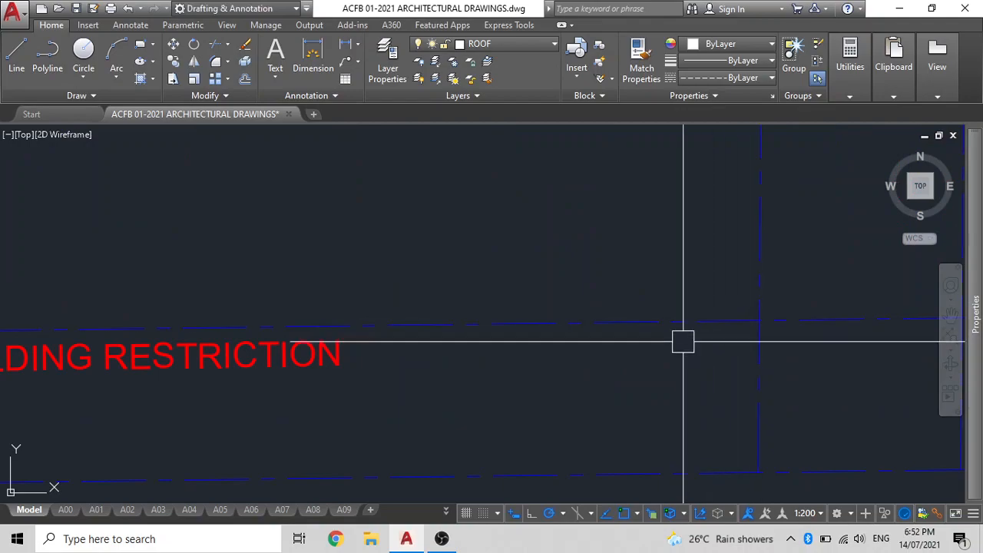
# Move the rotated plan group straight north so its roof edge clears the southern 3M wide building restriction line.
pyautogui.scroll(-4, 684, 340)
pyautogui.moveTo(685, 341); pyautogui.dragTo(900, 355, button='middle')
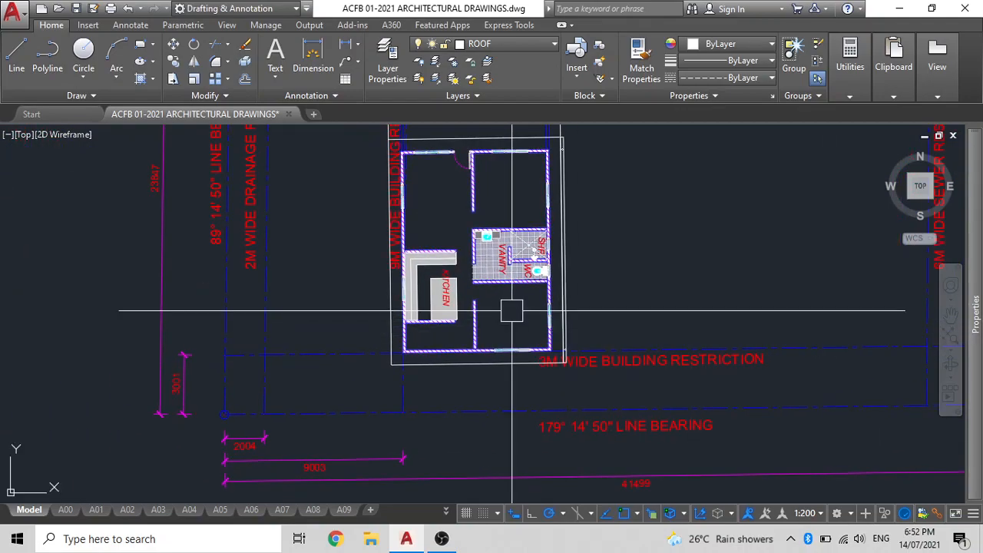
pyautogui.click(450, 307)
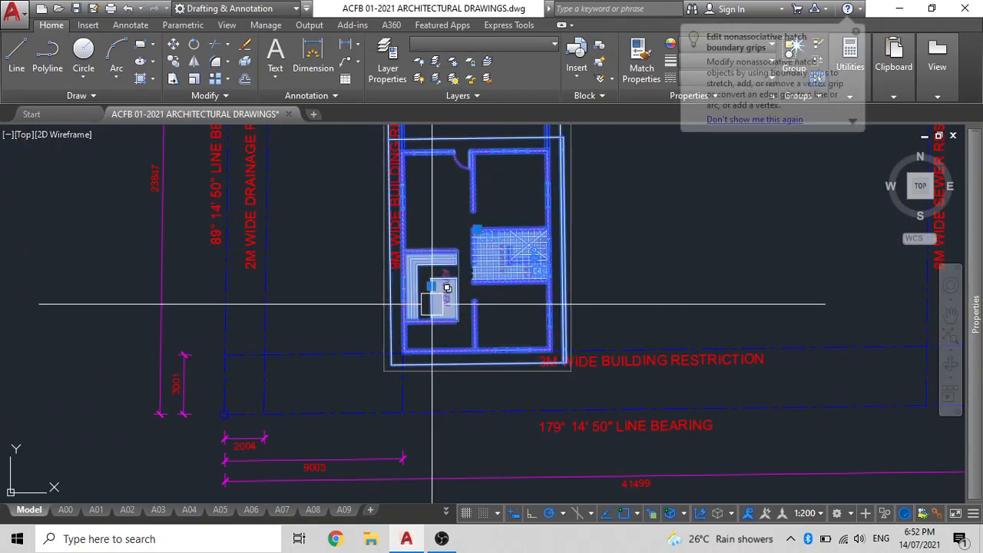
pyautogui.moveTo(441, 300); pyautogui.dragTo(552, 387, button='middle')
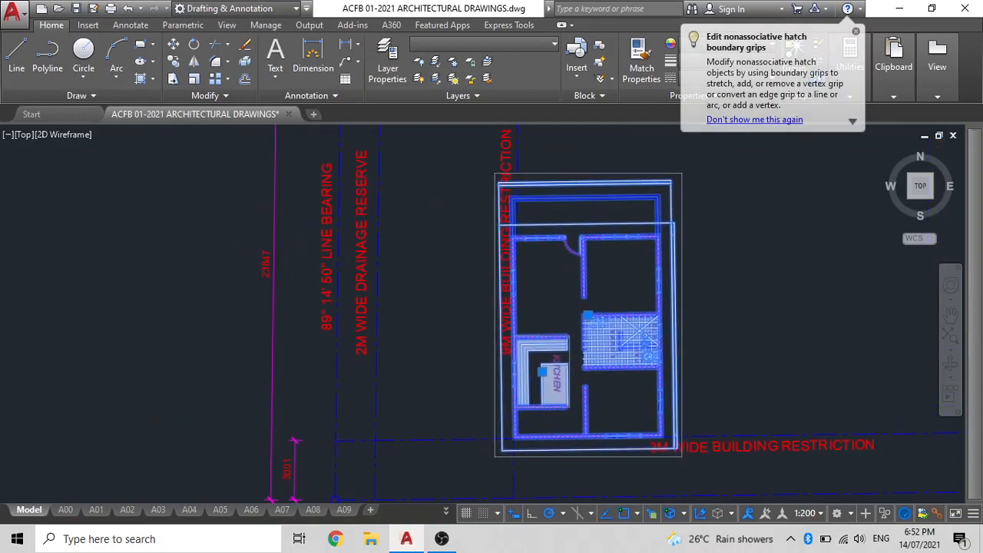
pyautogui.write('m')
pyautogui.press('Return')
pyautogui.click(435, 361)
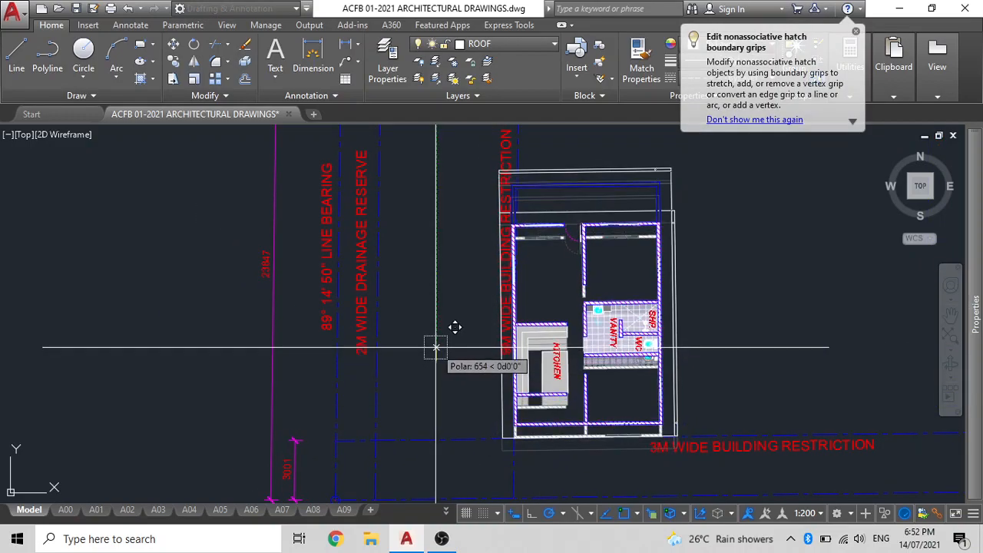
pyautogui.click(436, 343)
# Move the plan group straight east so its roof edge clears the 9M wide building restriction line.
pyautogui.click(590, 326)
pyautogui.write('m')
pyautogui.press('Return')
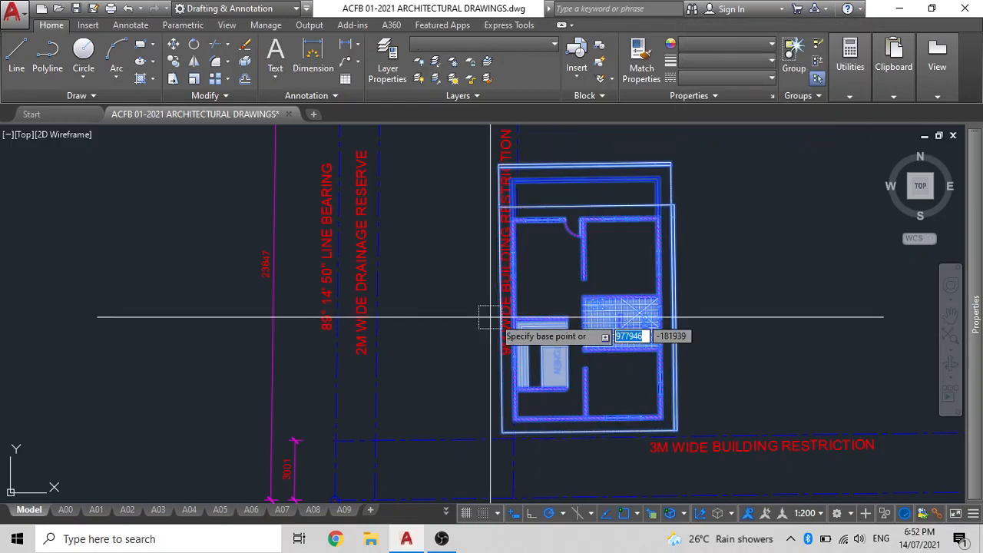
pyautogui.click(803, 289)
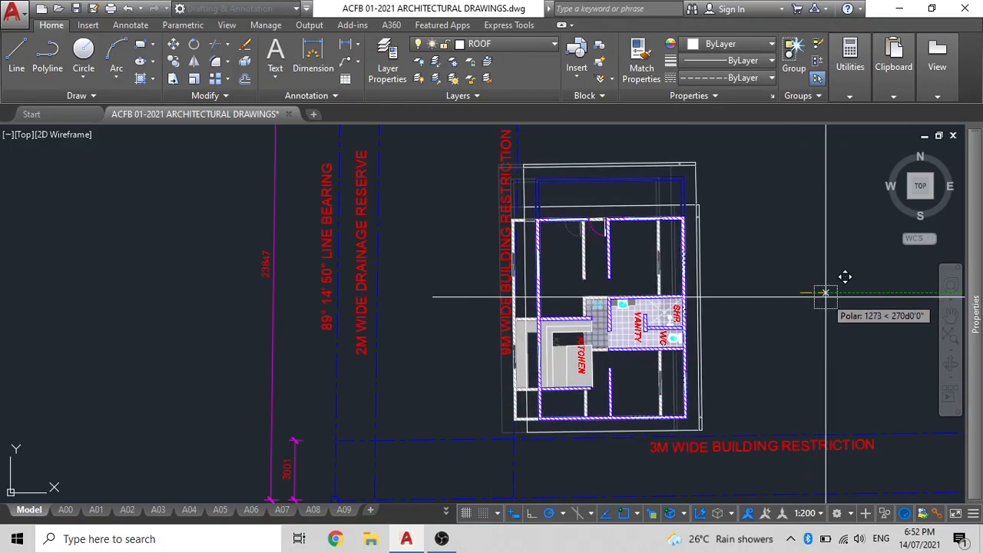
pyautogui.click(823, 295)
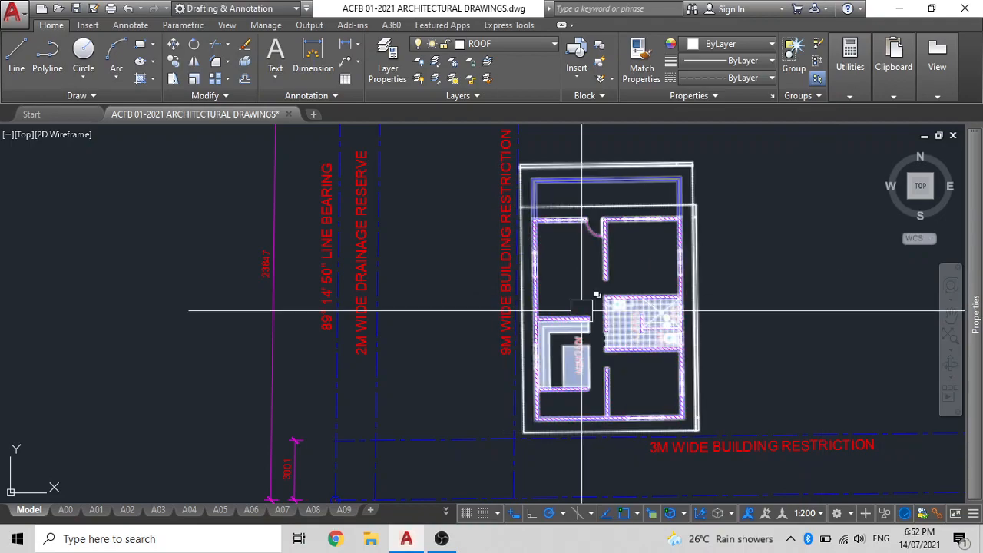
# Copy the 23/S09 tank and RD symbol, IC chamber and SP circle from the existing drainage plan to the proposed site's 2M drainage reserve and northern 3M restriction line intersection.
pyautogui.scroll(-4, 582, 310)
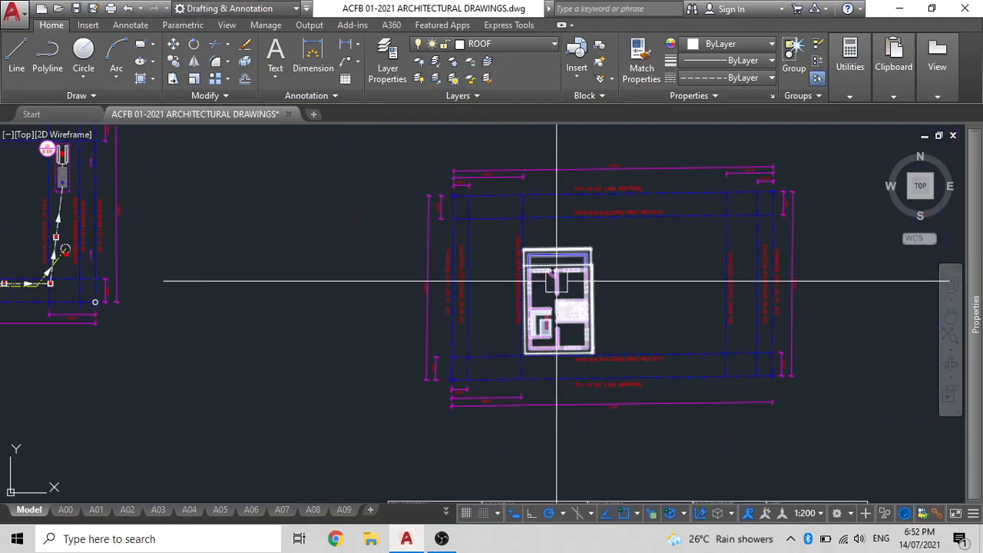
pyautogui.moveTo(337, 368)
pyautogui.mouseDown(button='middle')
pyautogui.moveTo(542, 449)
pyautogui.moveTo(684, 459)
pyautogui.mouseUp(button='middle')
pyautogui.scroll(2, 400, 309)
pyautogui.scroll(3, 396, 318)
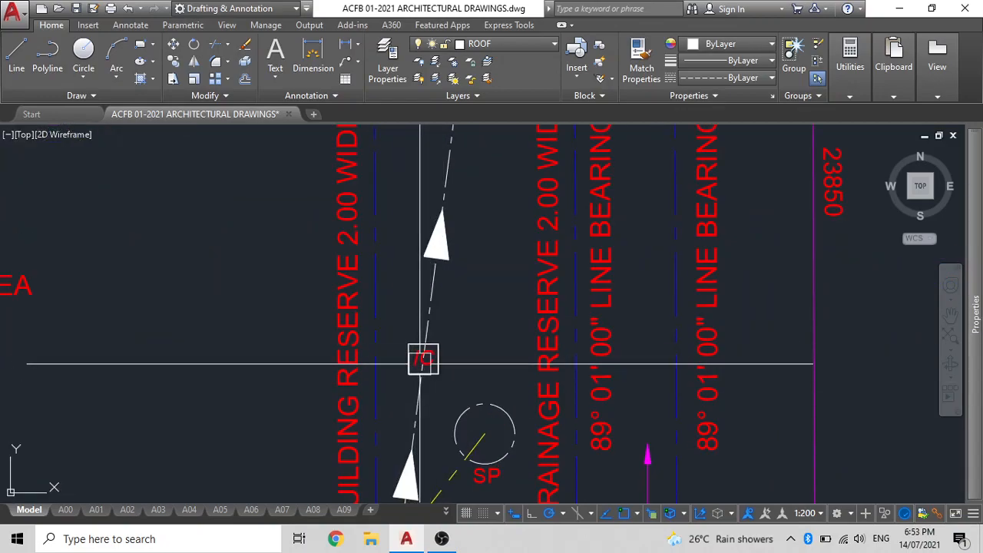
pyautogui.moveTo(471, 227); pyautogui.dragTo(463, 369, button='middle')
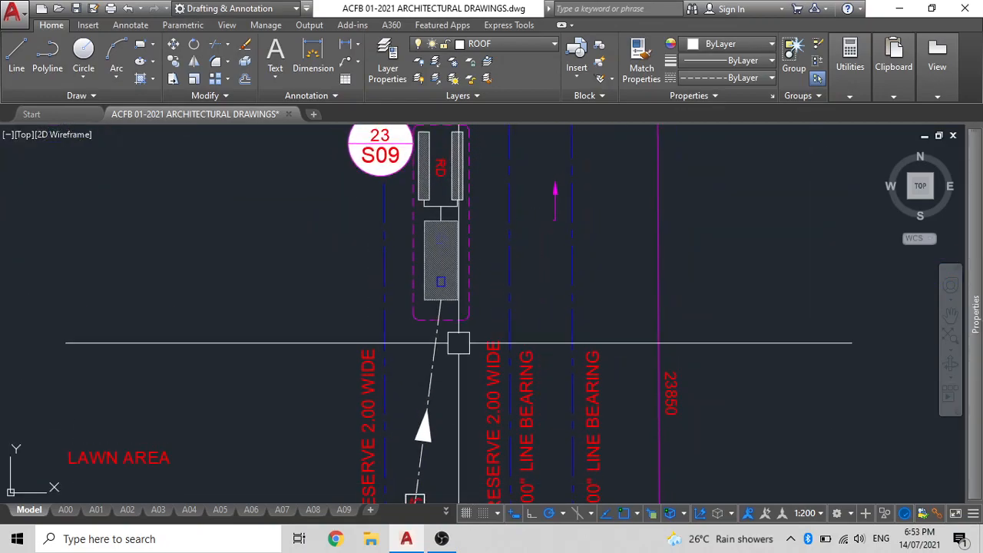
pyautogui.click(450, 212)
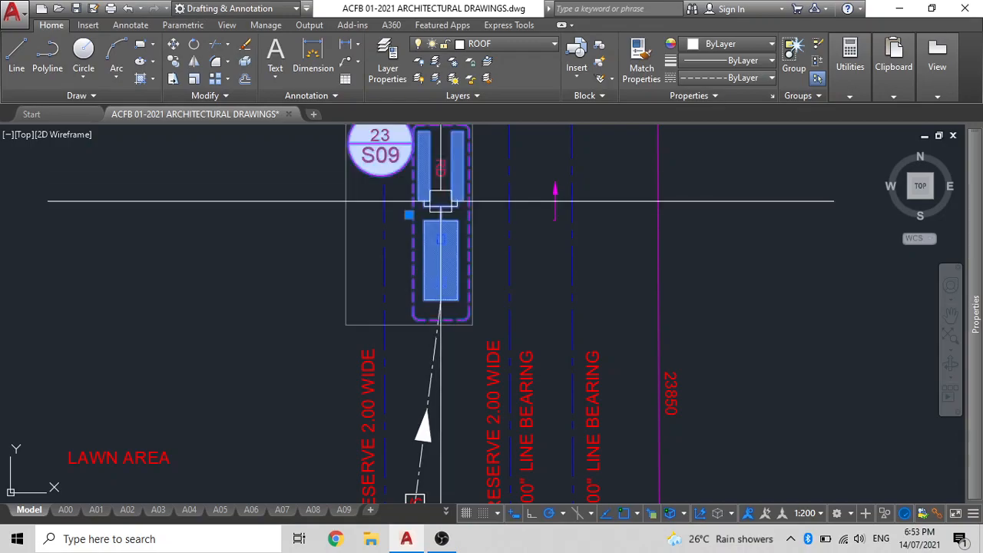
pyautogui.scroll(-3, 437, 291)
pyautogui.moveTo(420, 362); pyautogui.dragTo(434, 254, button='middle')
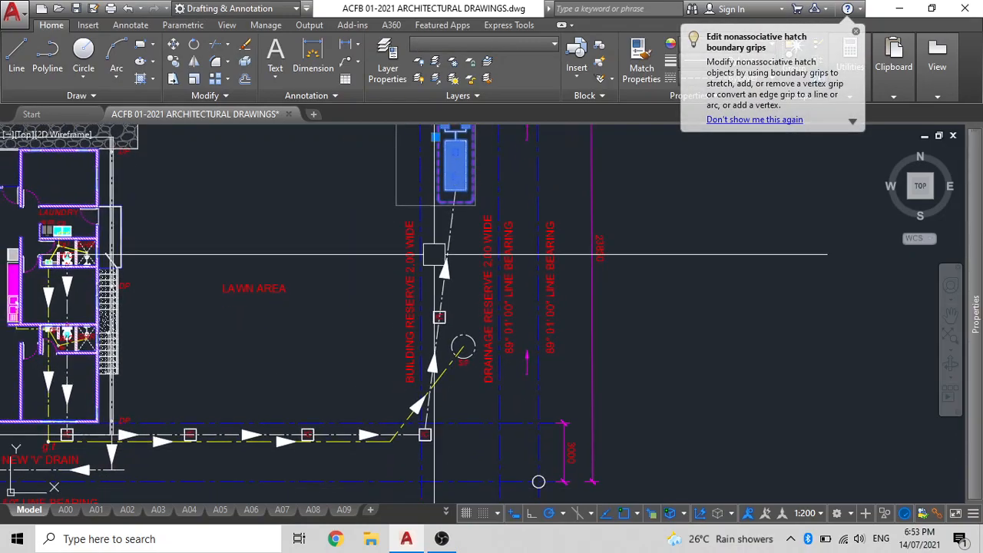
pyautogui.scroll(3, 468, 325)
pyautogui.click(437, 466)
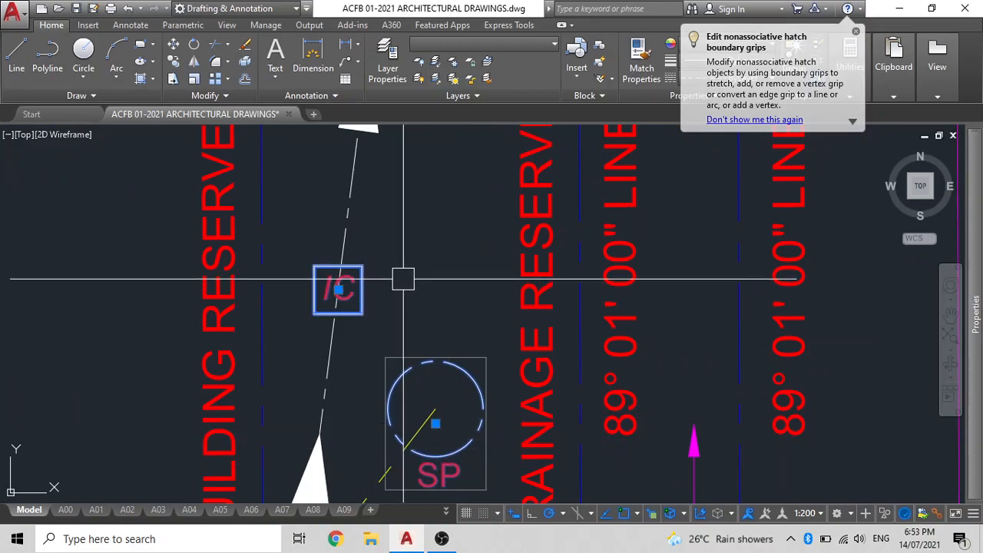
pyautogui.write('co')
pyautogui.press('space')
pyautogui.scroll(-6, 404, 279)
pyautogui.moveTo(407, 280); pyautogui.dragTo(424, 357, button='middle')
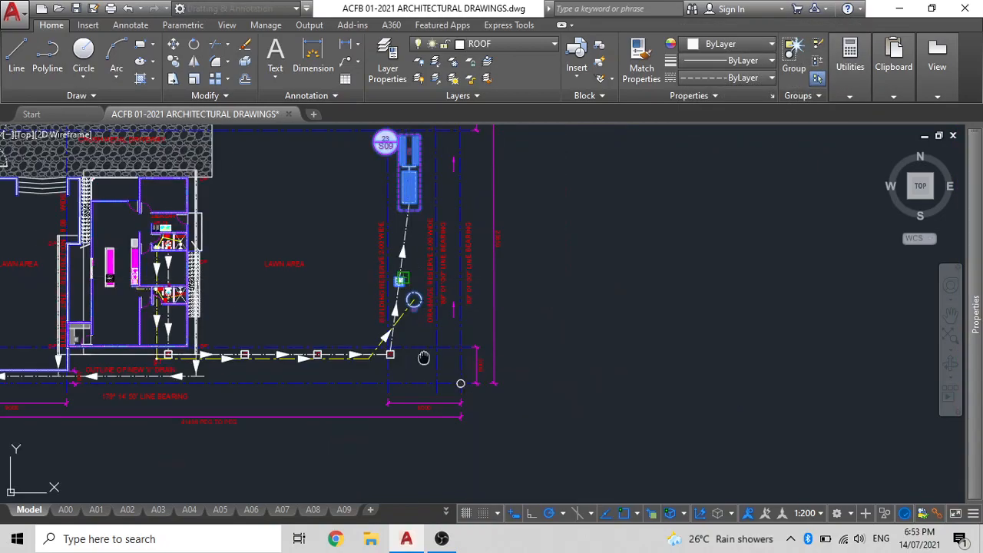
pyautogui.scroll(6, 430, 198)
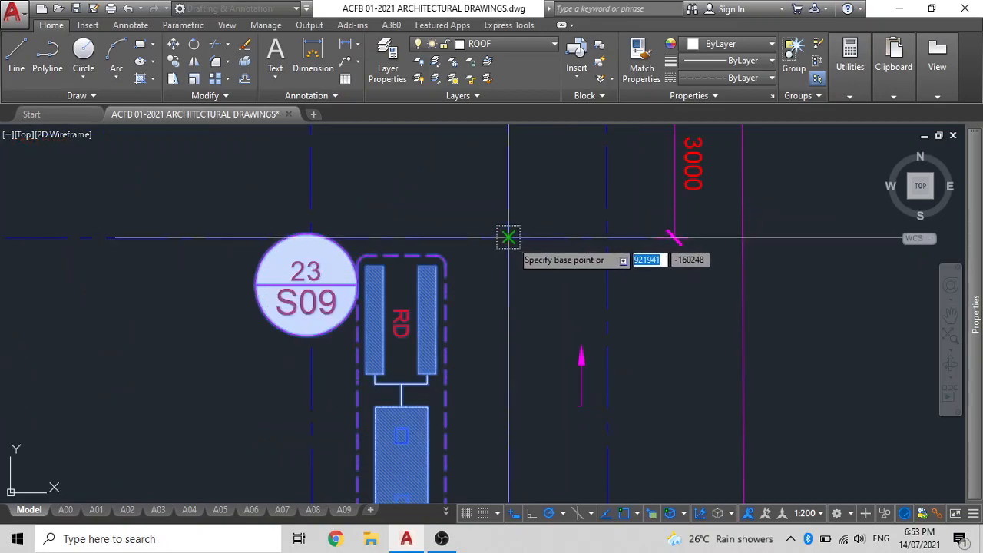
pyautogui.click(509, 237)
pyautogui.scroll(-6, 464, 260)
pyautogui.moveTo(584, 212); pyautogui.dragTo(258, 158, button='middle')
pyautogui.scroll(-2, 591, 234)
pyautogui.scroll(2, 625, 248)
pyautogui.moveTo(625, 248); pyautogui.dragTo(246, 228, button='middle')
pyautogui.scroll(6, 768, 294)
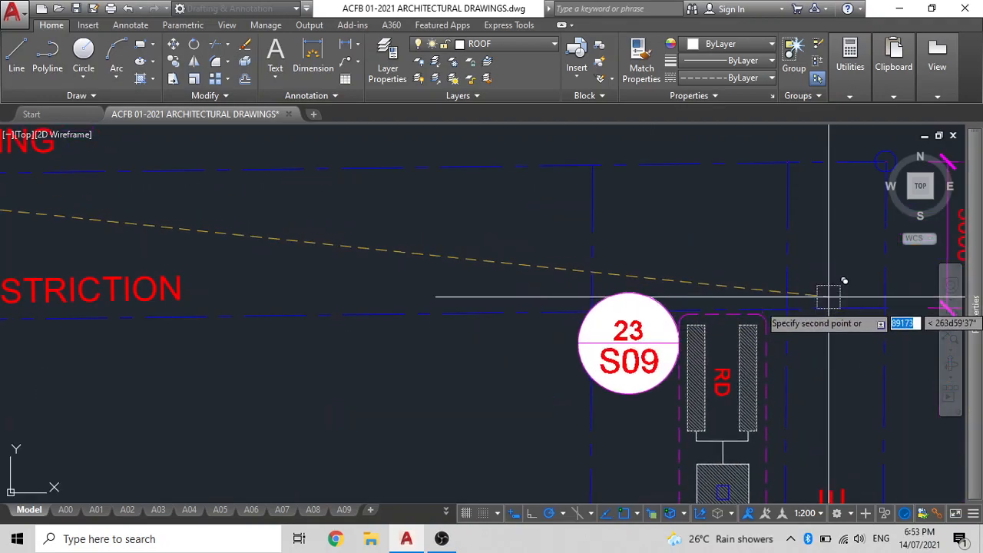
pyautogui.click(789, 313)
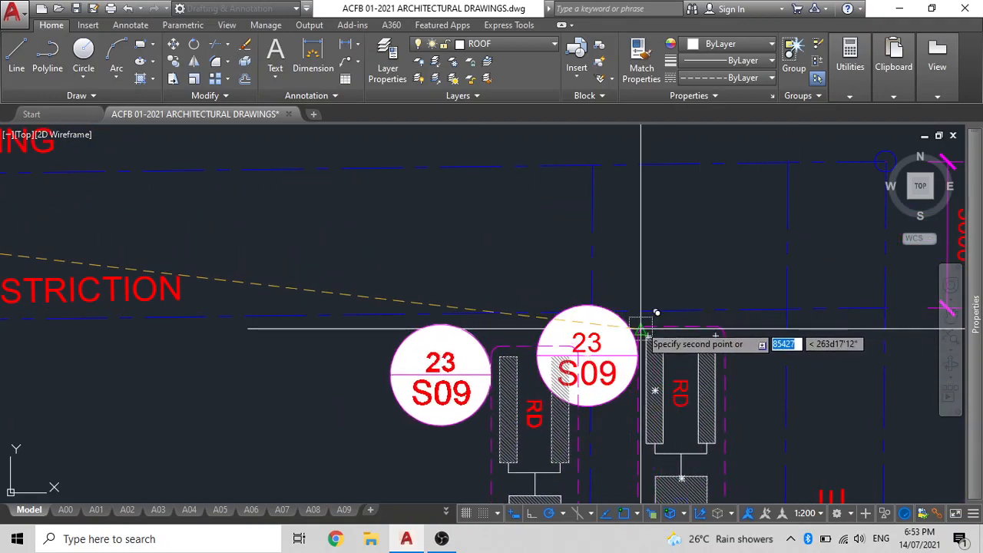
pyautogui.press('Escape')
# Draw a vertical construction line through the rotated plan's north-east outer wall corner.
pyautogui.scroll(-4, 627, 319)
pyautogui.moveTo(628, 307); pyautogui.dragTo(760, 224, button='middle')
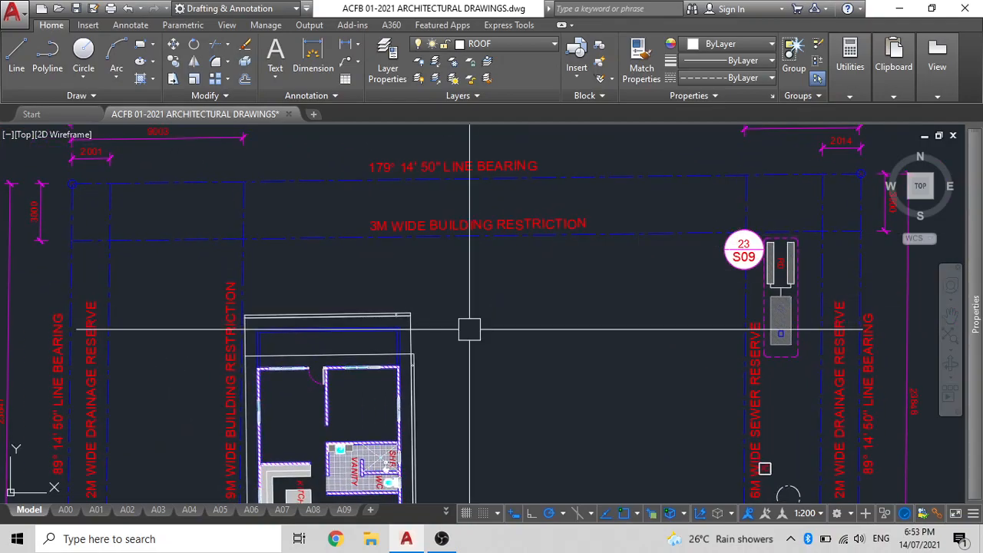
pyautogui.write('l')
pyautogui.press('Return')
pyautogui.scroll(5, 388, 361)
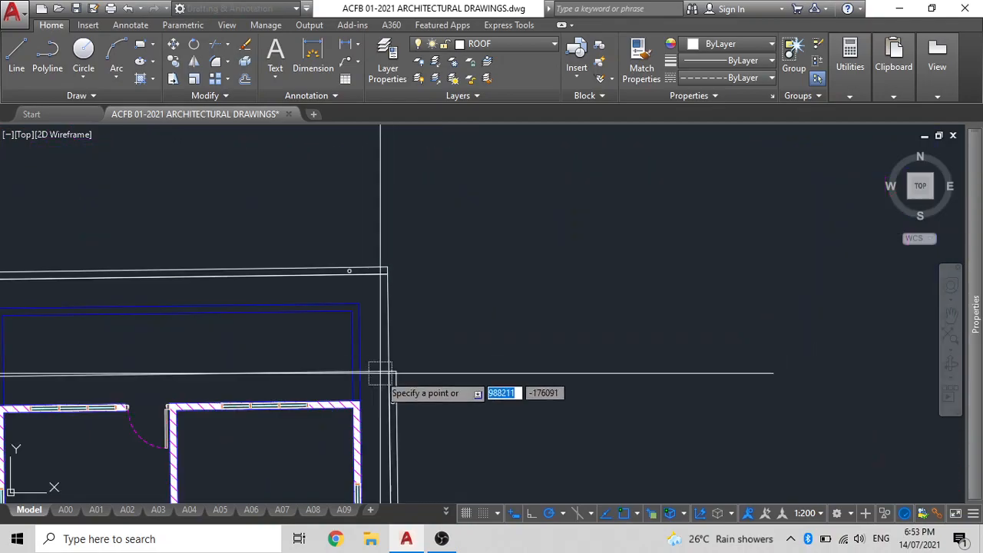
pyautogui.click(359, 402)
pyautogui.click(355, 205)
pyautogui.press('Escape')
# Offset the construction line 3600 to the east, and delete the offset copy.
pyautogui.write('o')
pyautogui.press('Return')
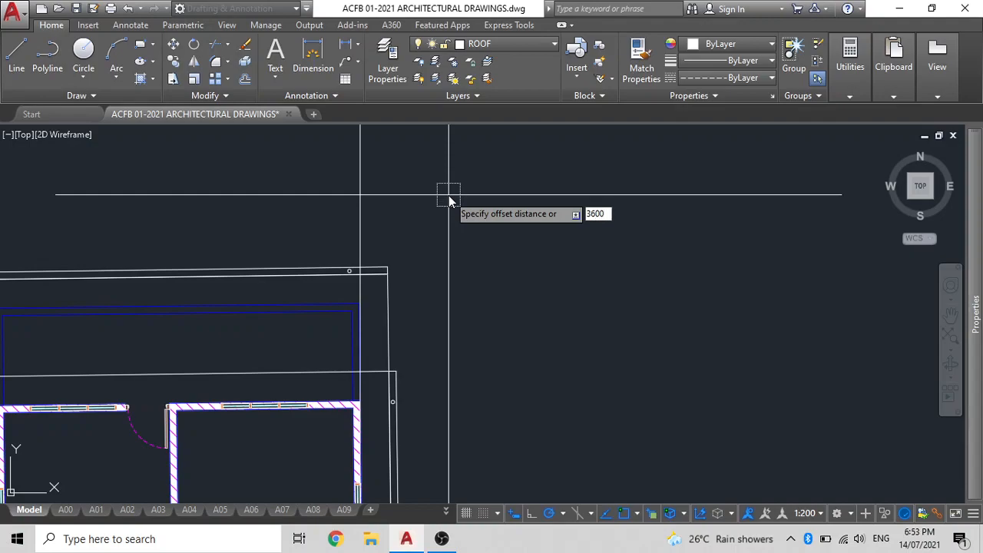
pyautogui.click(361, 214)
pyautogui.click(509, 221)
pyautogui.scroll(-3, 508, 224)
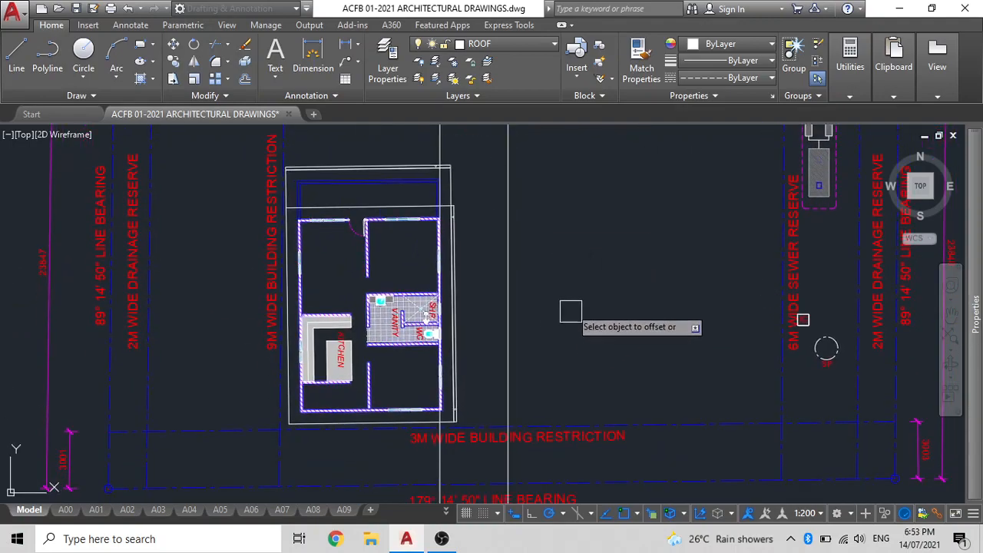
pyautogui.moveTo(571, 302); pyautogui.dragTo(600, 341, button='middle')
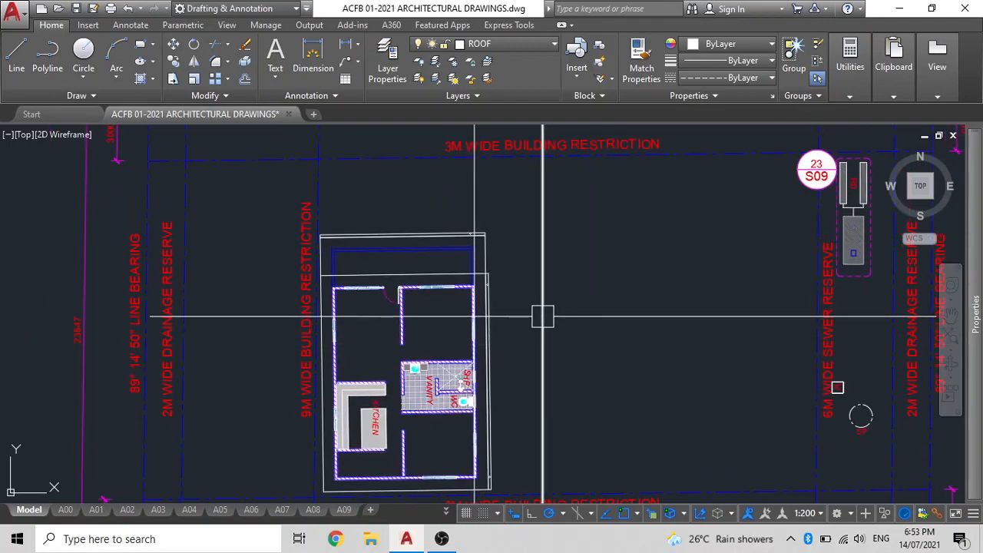
pyautogui.press('Escape')
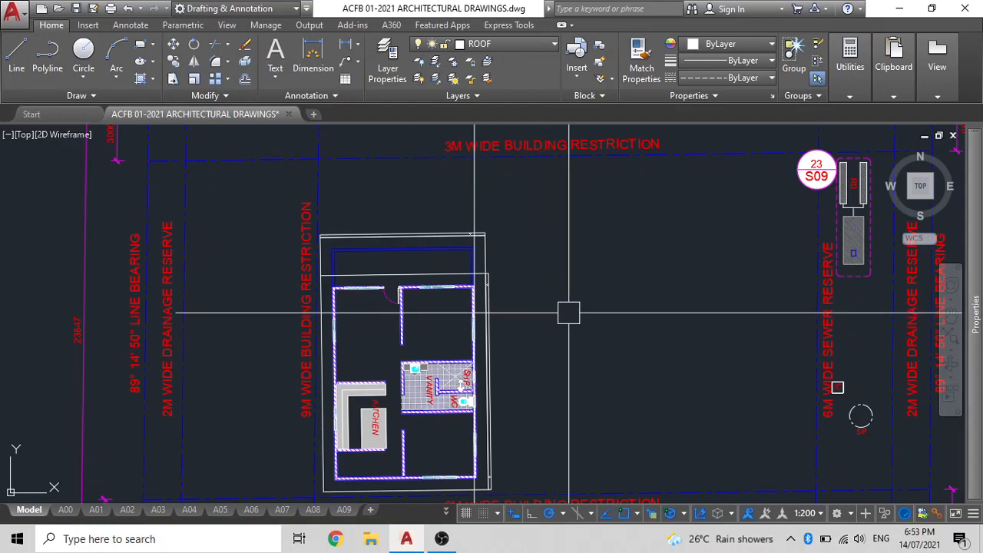
# Move the copied IC chamber symbol slightly east, away from the 6M WIDE SEWER RESERVE text.
pyautogui.click(851, 241)
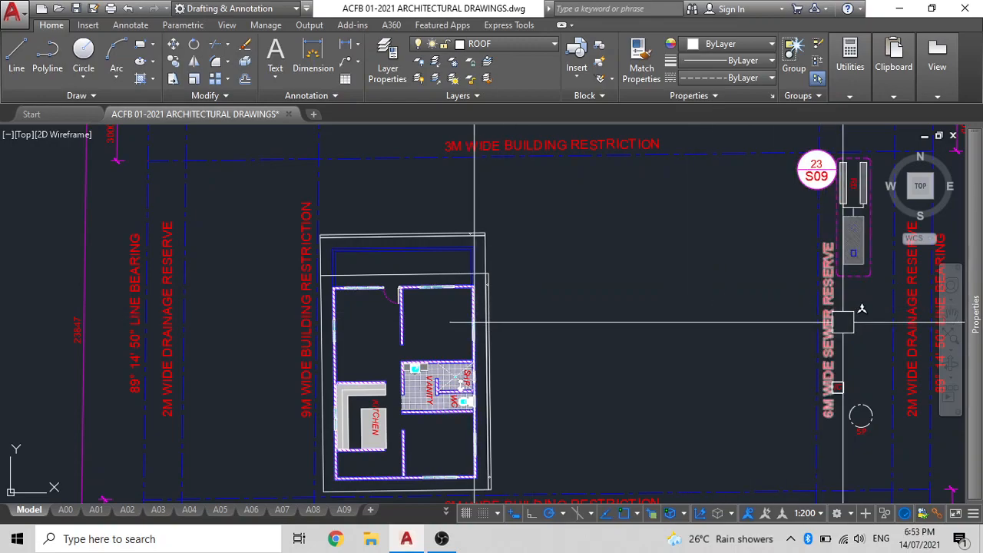
pyautogui.moveTo(818, 339); pyautogui.dragTo(769, 347, button='middle')
pyautogui.scroll(2, 739, 358)
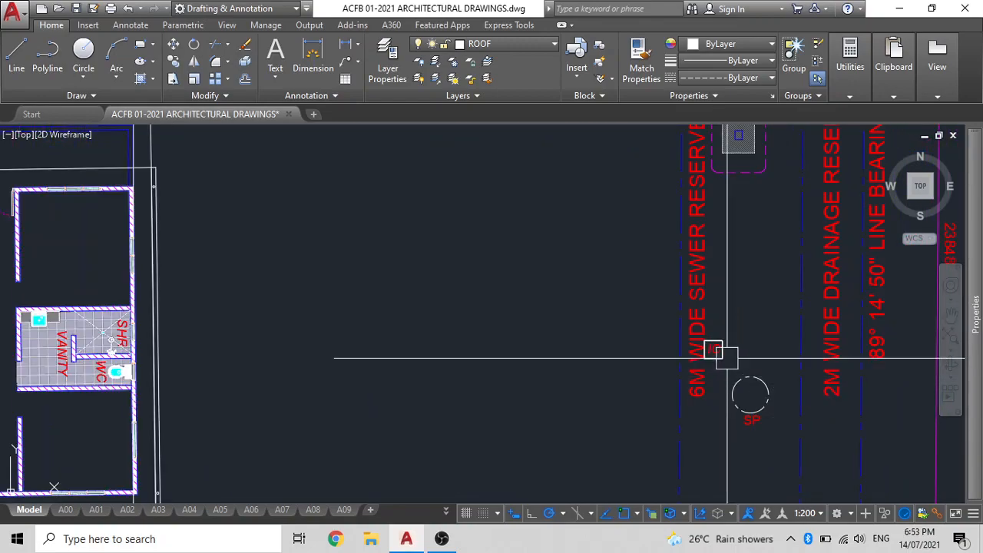
pyautogui.press('m')
pyautogui.press('Return')
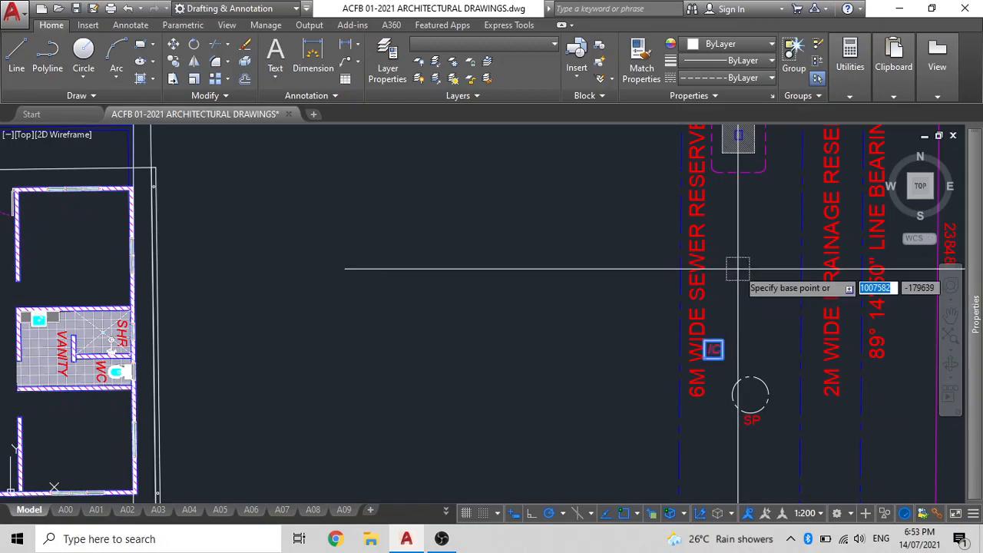
pyautogui.click(739, 268)
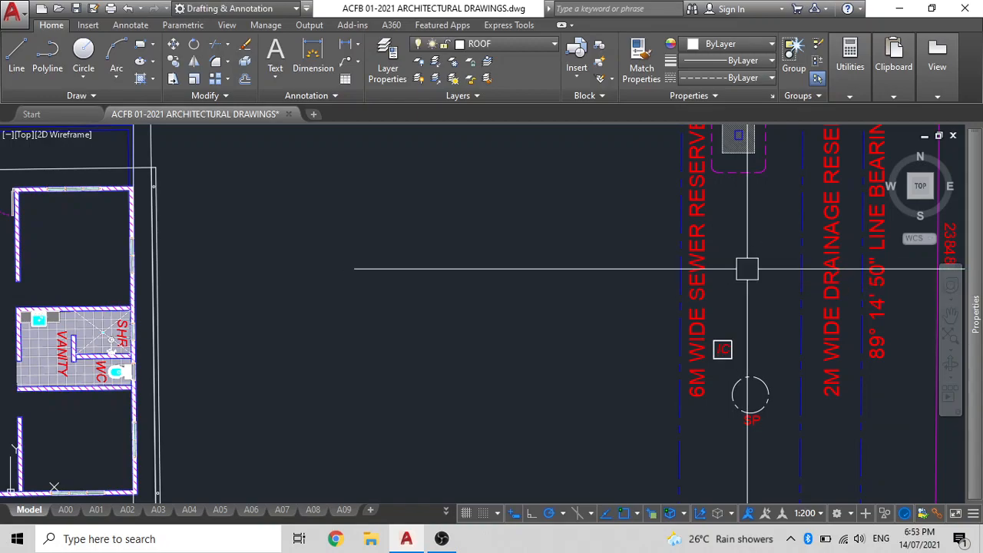
# Examine the sewer and 50 DIA PVC WASTE pipe runs on the existing drainage plan and the kitchen layout on the proposed site.
pyautogui.scroll(-6, 734, 346)
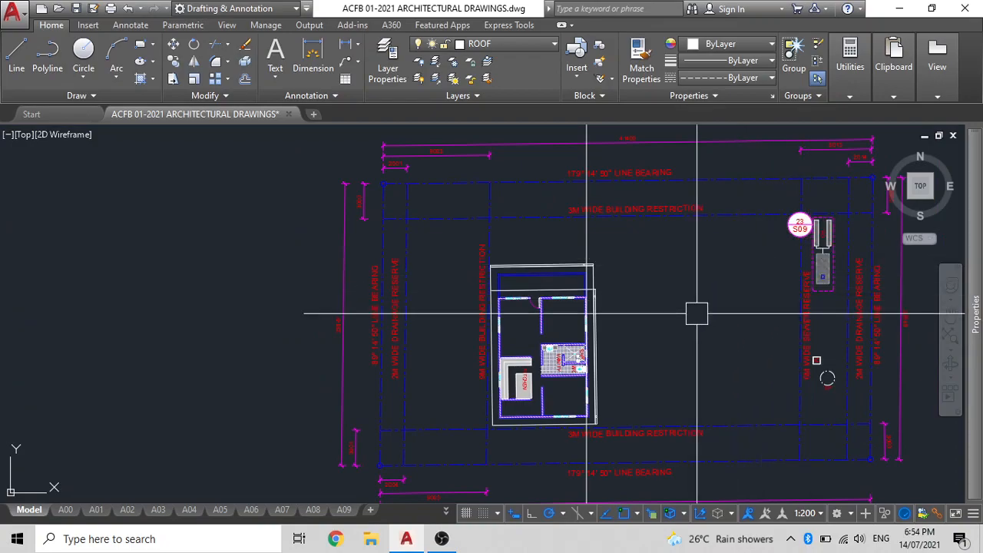
pyautogui.scroll(-2, 696, 312)
pyautogui.moveTo(696, 312); pyautogui.dragTo(867, 313, button='middle')
pyautogui.scroll(5, 238, 298)
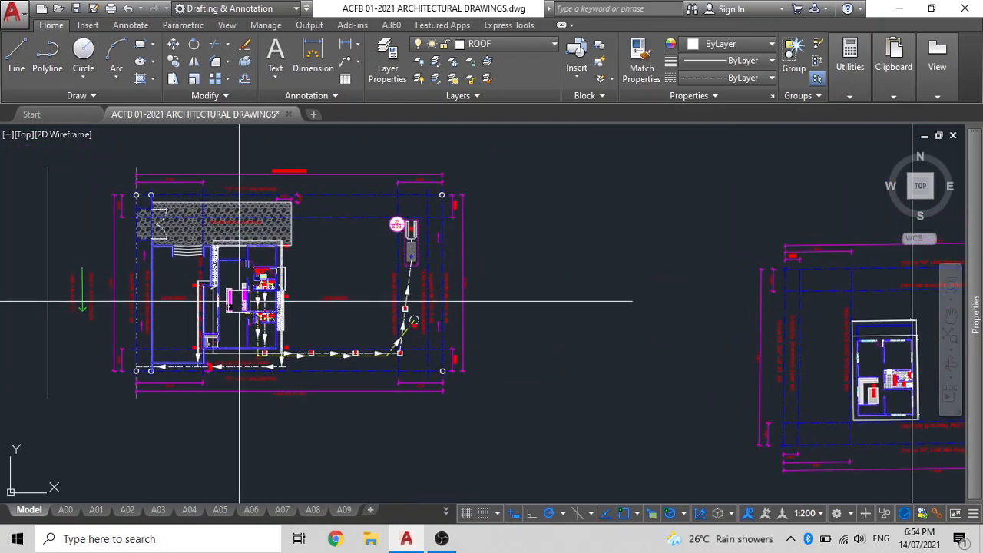
pyautogui.scroll(-3, 238, 298)
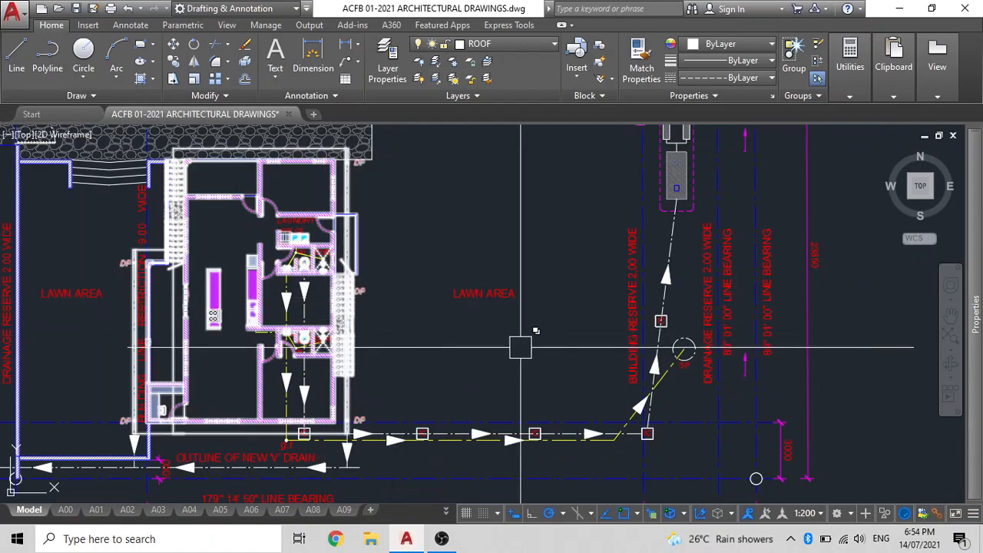
pyautogui.scroll(1, 483, 347)
pyautogui.scroll(2, 513, 427)
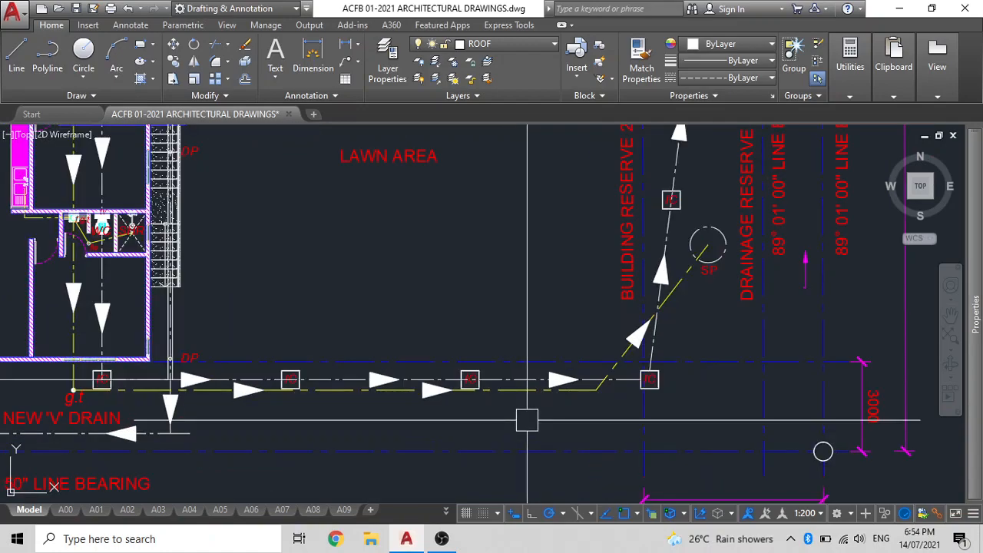
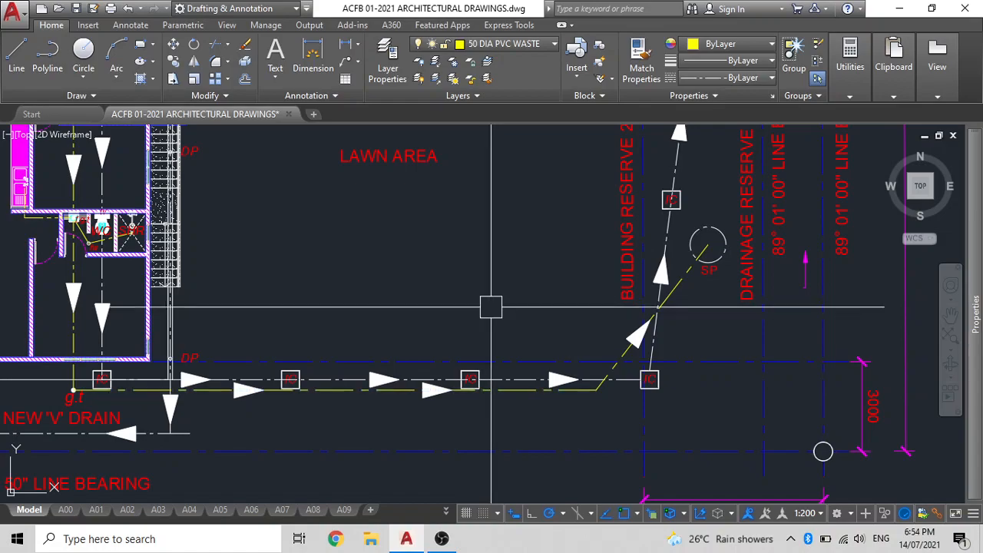
pyautogui.scroll(-4, 475, 306)
pyautogui.moveTo(474, 306); pyautogui.dragTo(329, 307, button='middle')
pyautogui.moveTo(184, 245); pyautogui.dragTo(644, 390, button='middle')
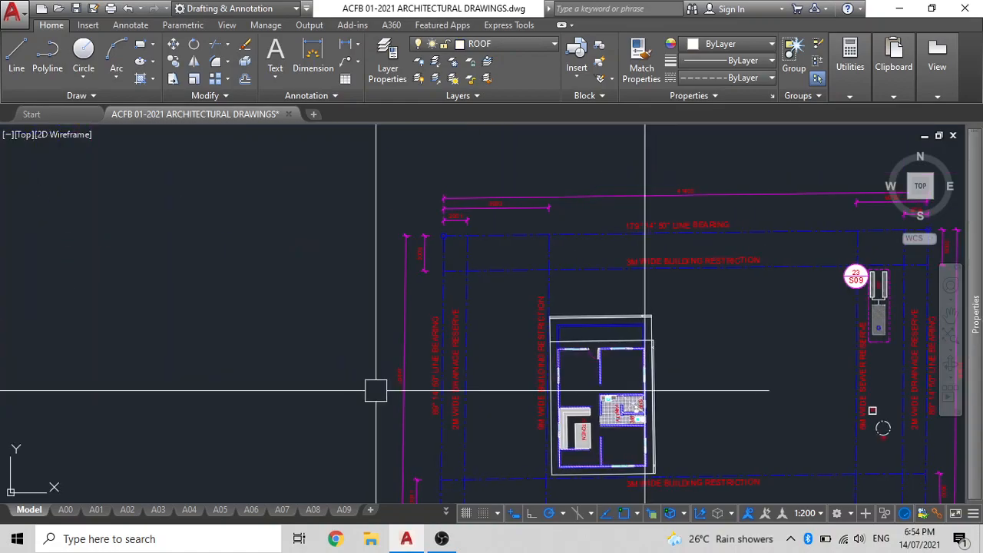
pyautogui.scroll(6, 607, 430)
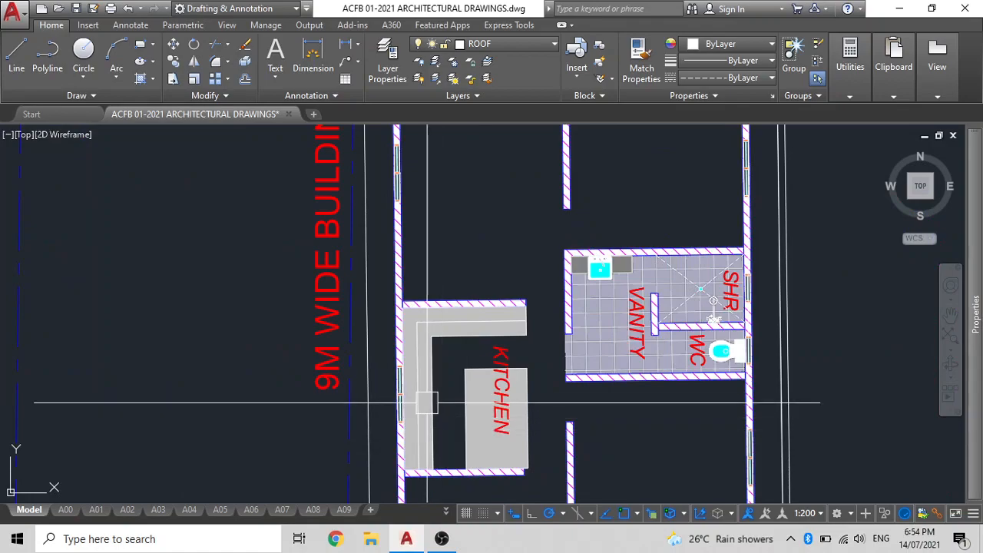
# Copy the kitchen sink, counters and adjoining walls from the detailed floor plan to the empty space west of it.
pyautogui.scroll(-6, 460, 399)
pyautogui.scroll(-5, 506, 346)
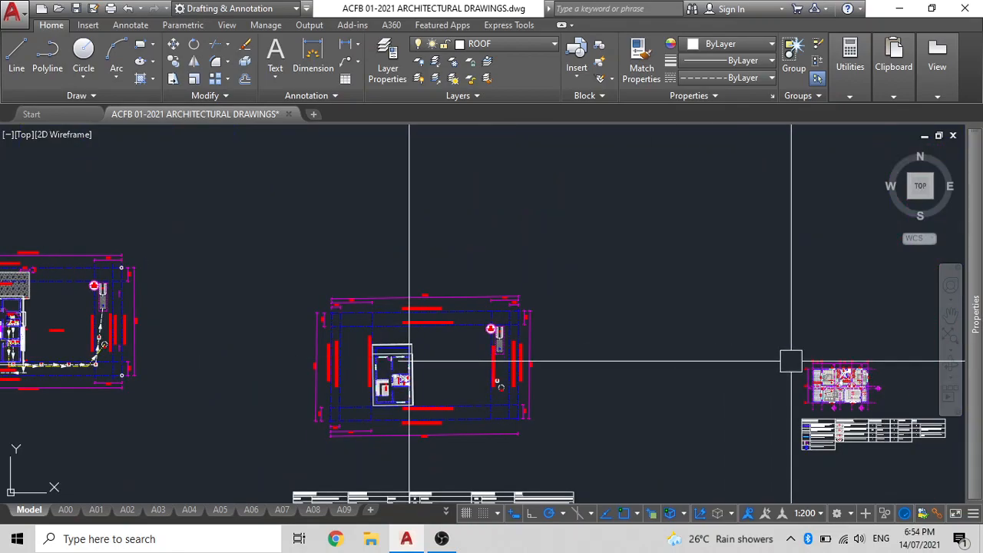
pyautogui.scroll(3, 790, 361)
pyautogui.scroll(6, 677, 334)
pyautogui.scroll(-7, 677, 334)
pyautogui.scroll(-2, 723, 334)
pyautogui.moveTo(794, 358); pyautogui.dragTo(638, 362, button='middle')
pyautogui.scroll(6, 564, 387)
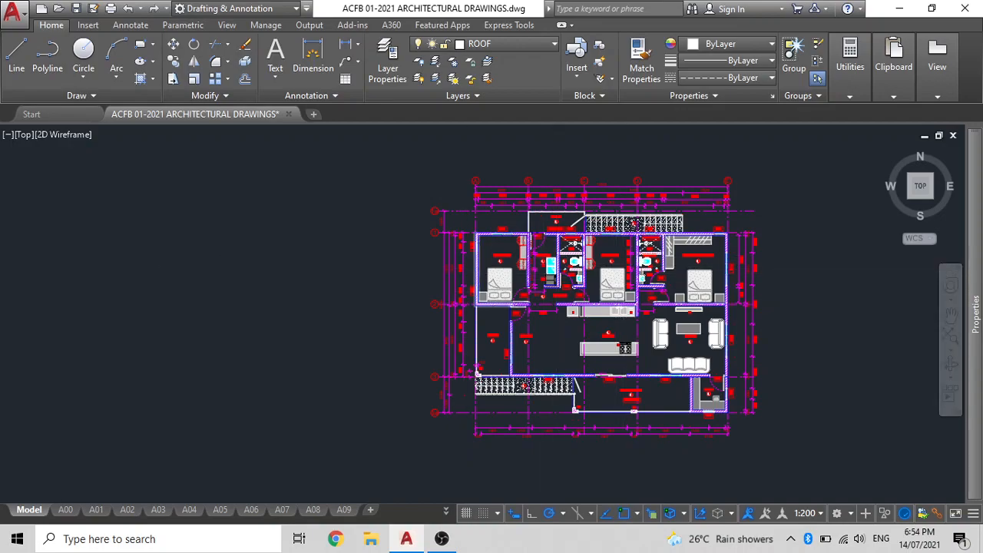
pyautogui.scroll(2, 622, 272)
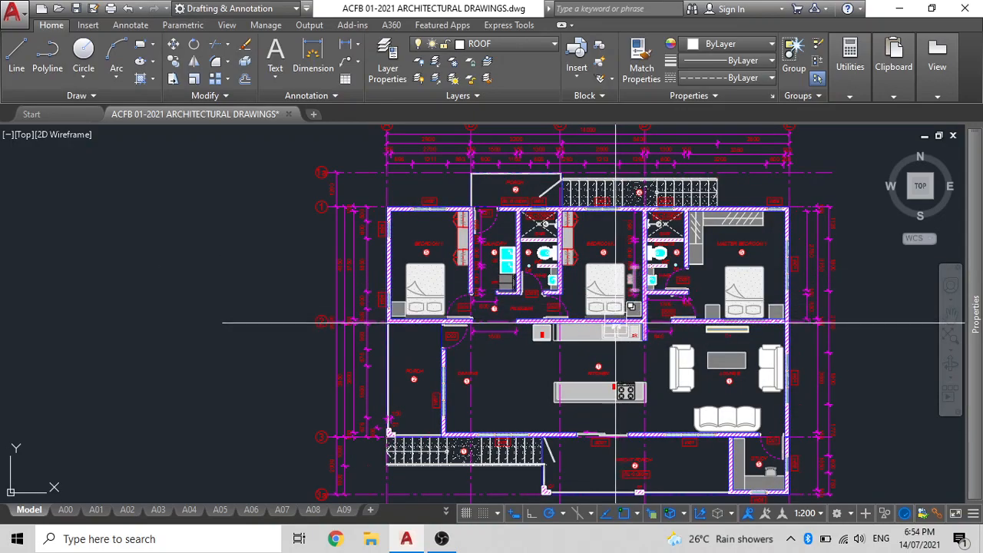
pyautogui.scroll(6, 616, 322)
pyautogui.click(610, 331)
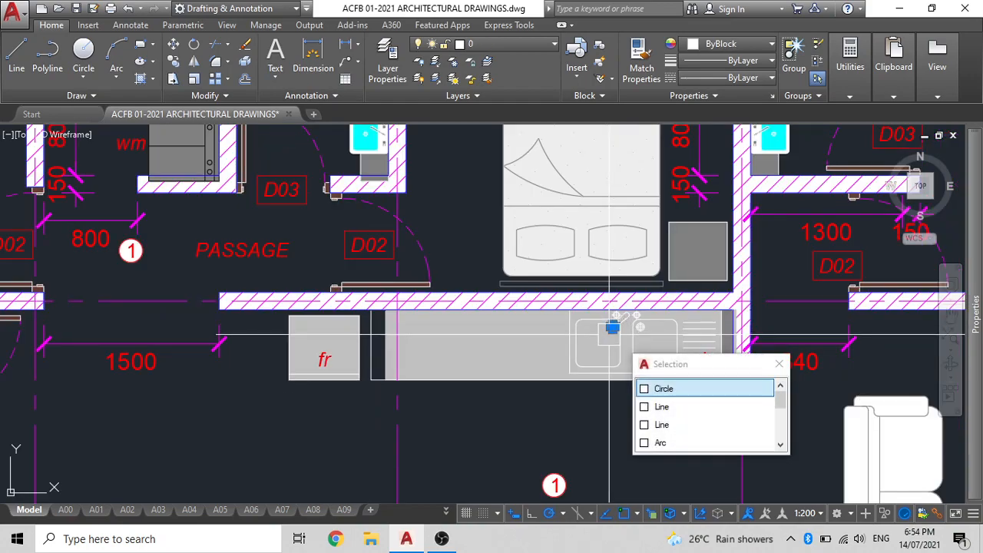
pyautogui.moveTo(555, 350); pyautogui.dragTo(517, 324, button='middle')
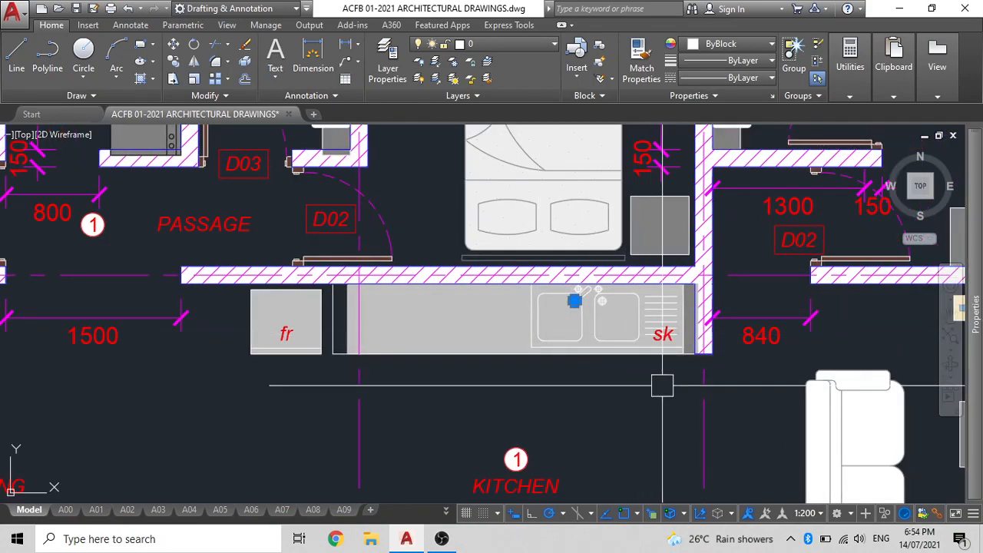
pyautogui.click(692, 390)
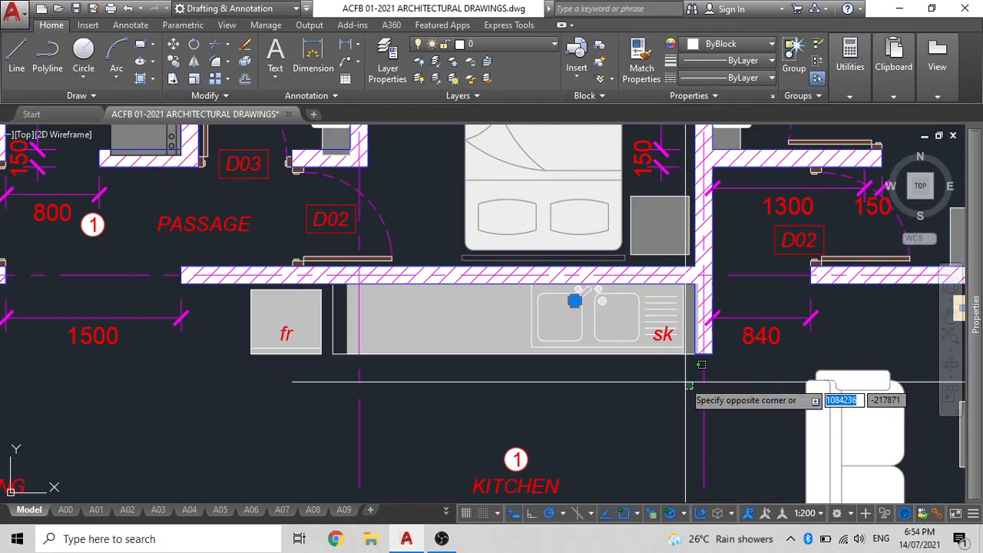
pyautogui.click(460, 282)
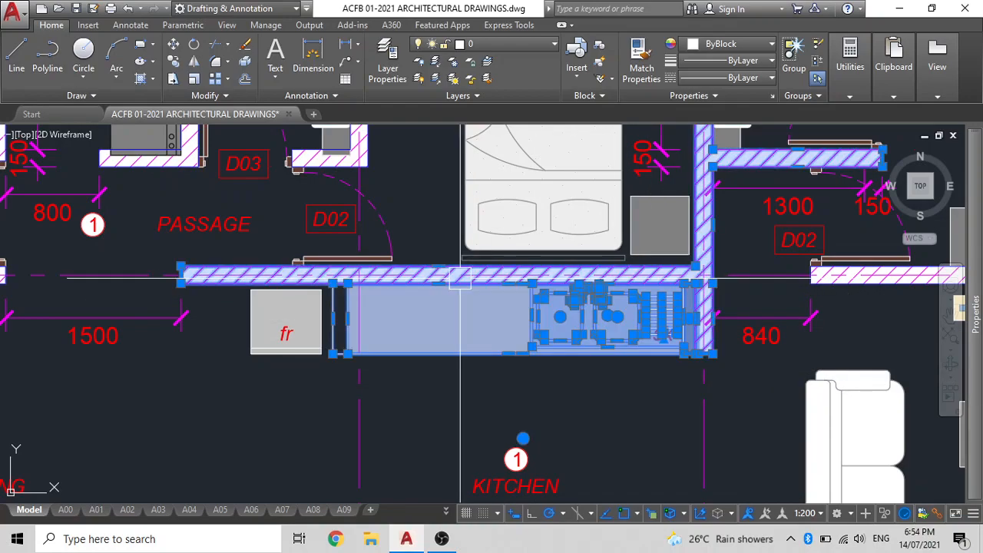
pyautogui.press('m')
pyautogui.press('space')
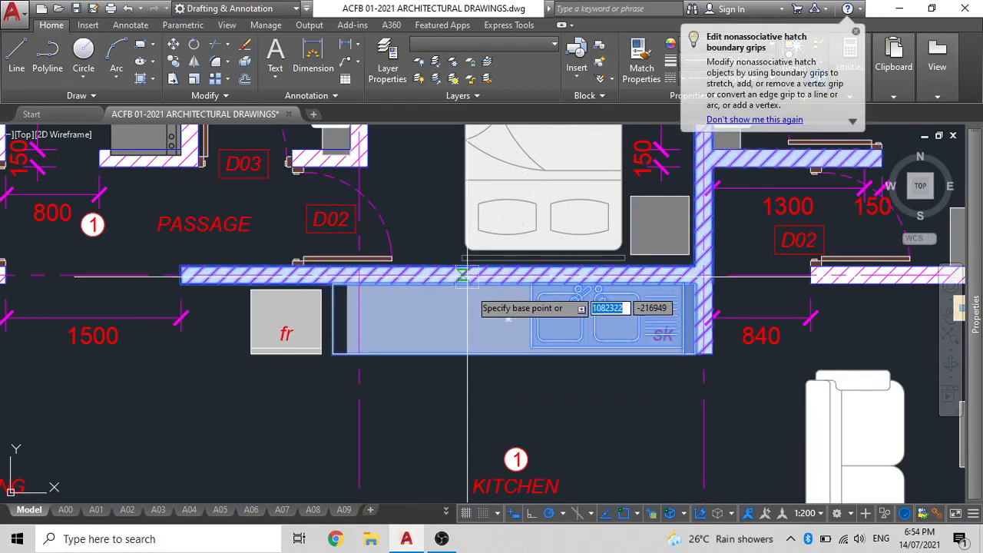
pyautogui.scroll(-10, 491, 323)
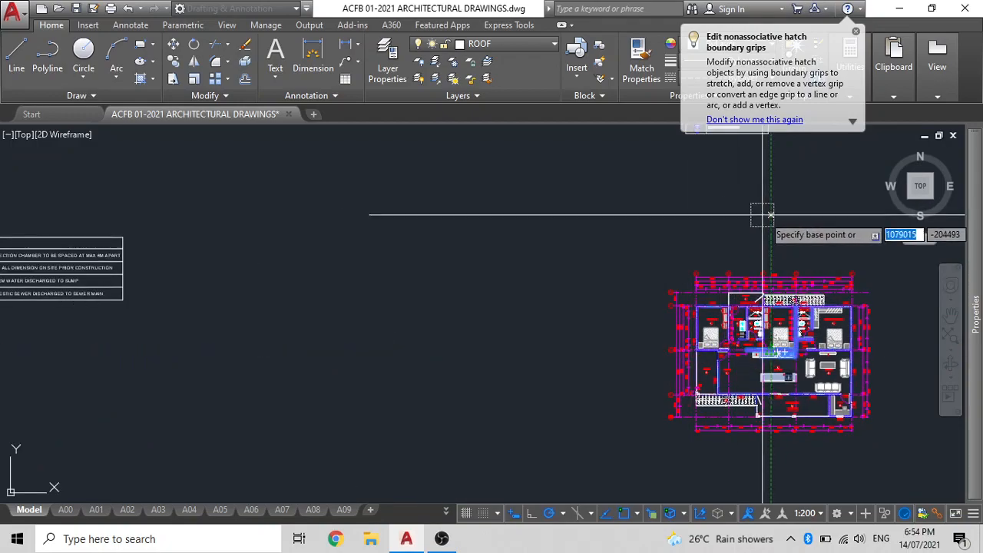
pyautogui.click(754, 285)
pyautogui.scroll(6, 741, 349)
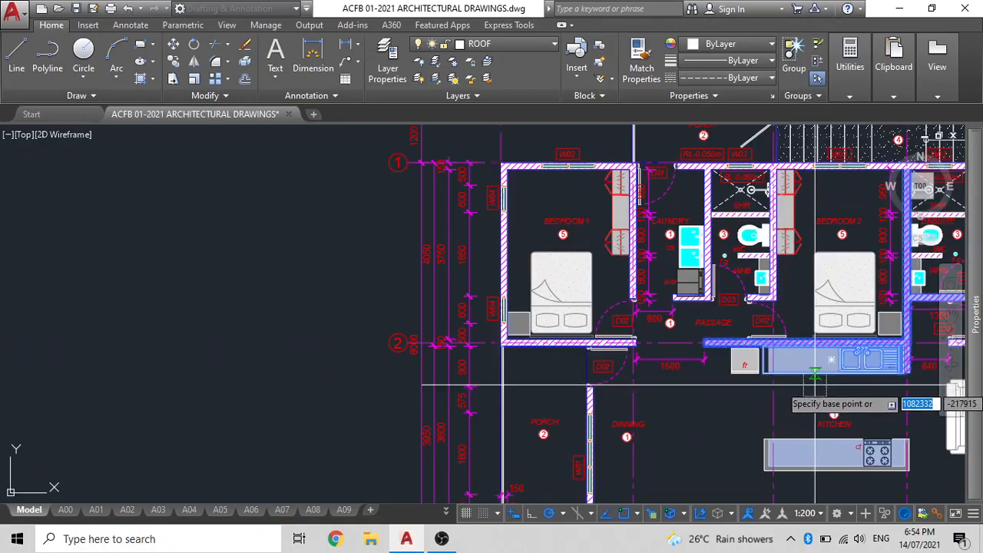
pyautogui.scroll(-6, 668, 375)
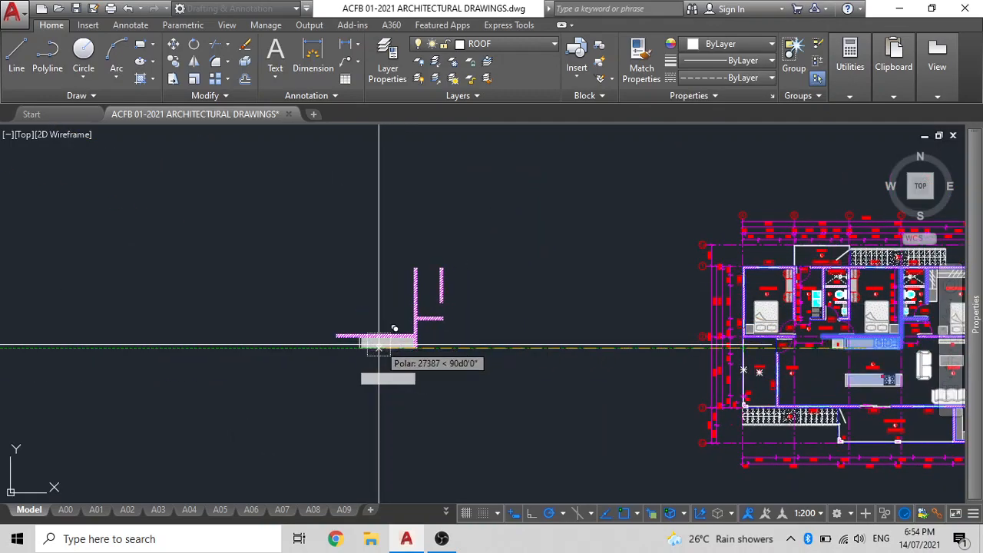
pyautogui.click(378, 345)
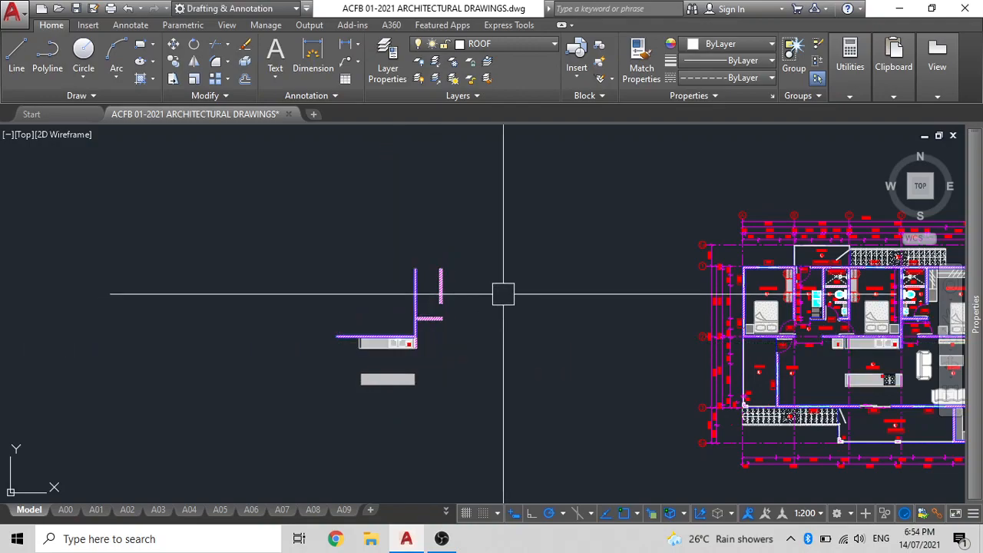
# Delete the copied walls, island counter and surplus counter pieces, keeping only the sink unit with its sk label.
pyautogui.click(503, 321)
pyautogui.click(380, 266)
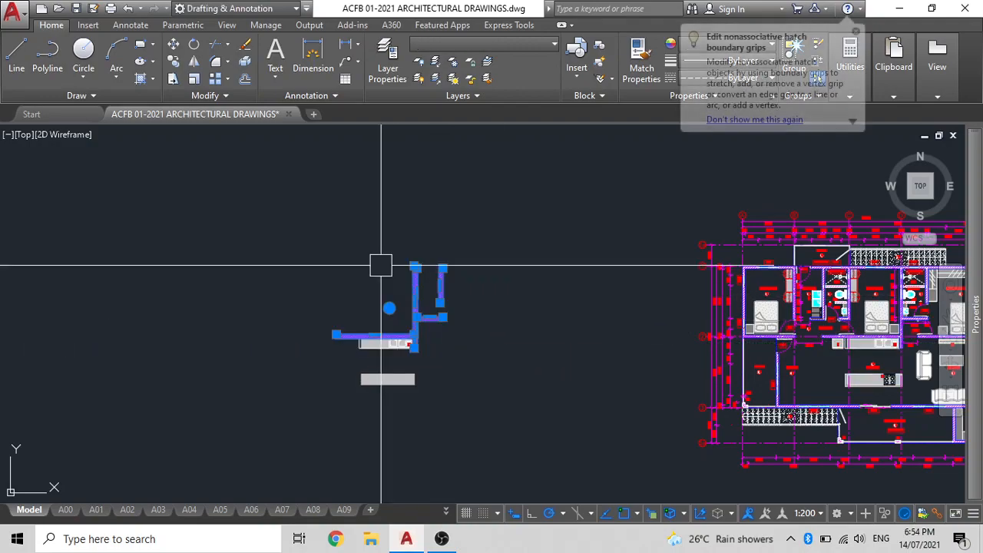
pyautogui.scroll(8, 389, 336)
pyautogui.click(361, 386)
pyautogui.click(268, 252)
pyautogui.press('Delete')
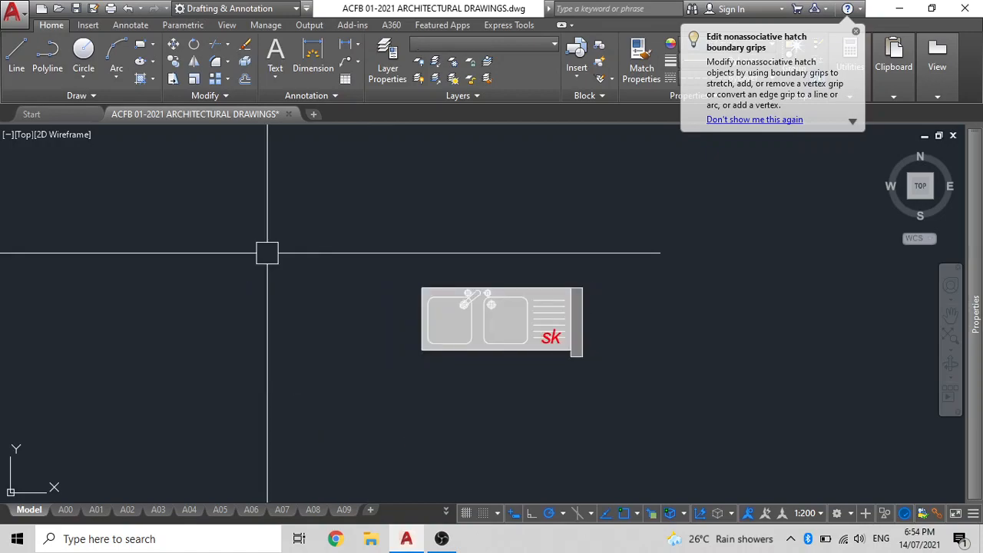
pyautogui.click(587, 351)
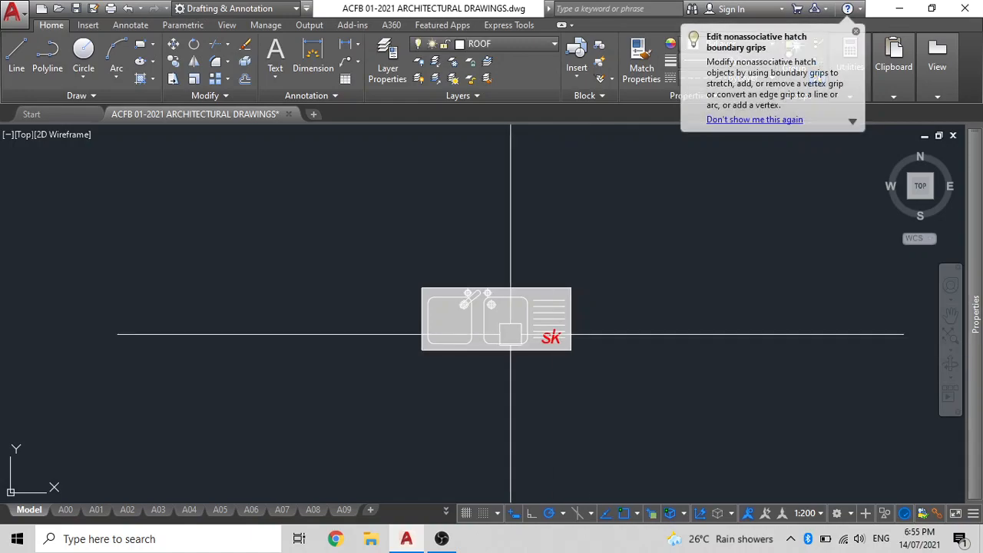
# Change the solid hatch colour of both sink basins to Cyan.
pyautogui.scroll(3, 513, 334)
pyautogui.click(504, 325)
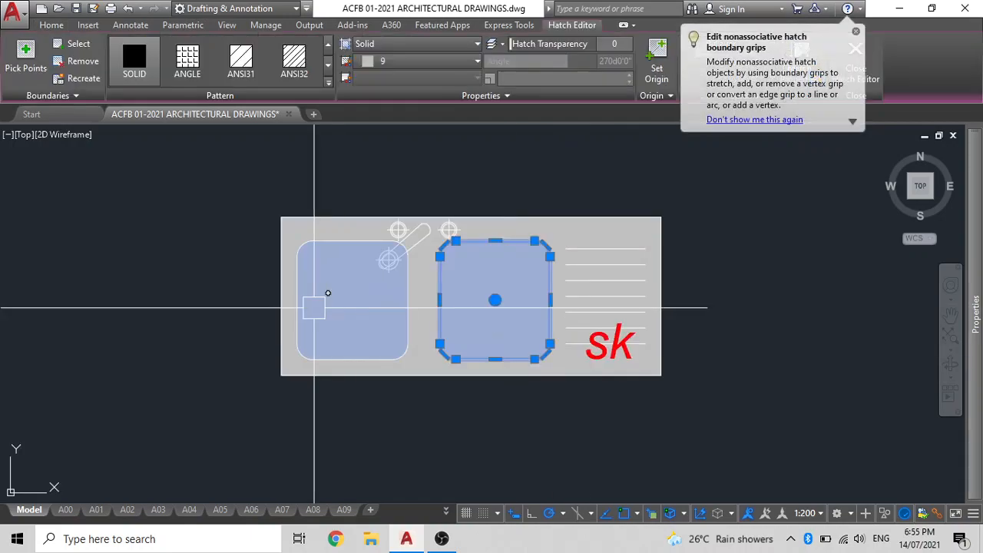
pyautogui.click(369, 313)
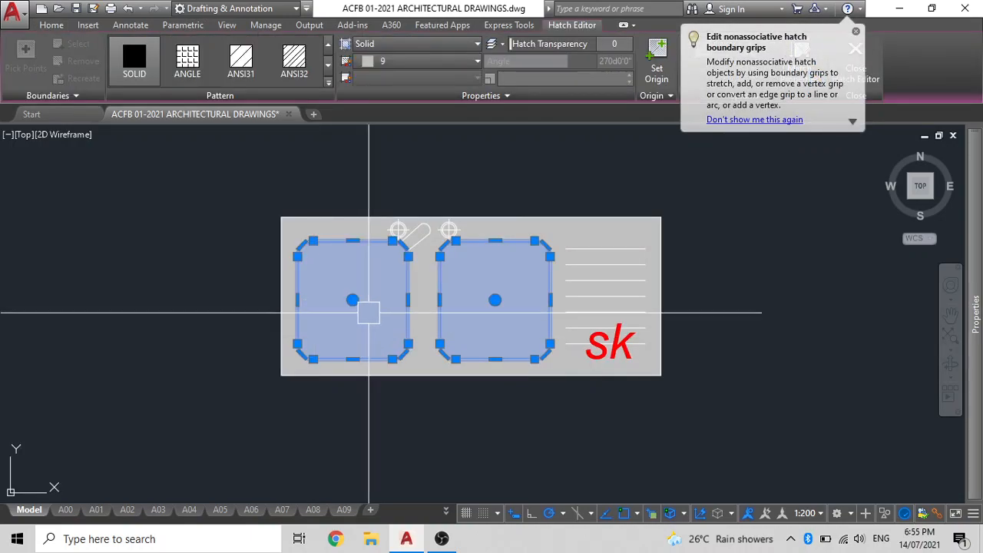
pyautogui.click(395, 50)
pyautogui.click(393, 44)
pyautogui.click(395, 63)
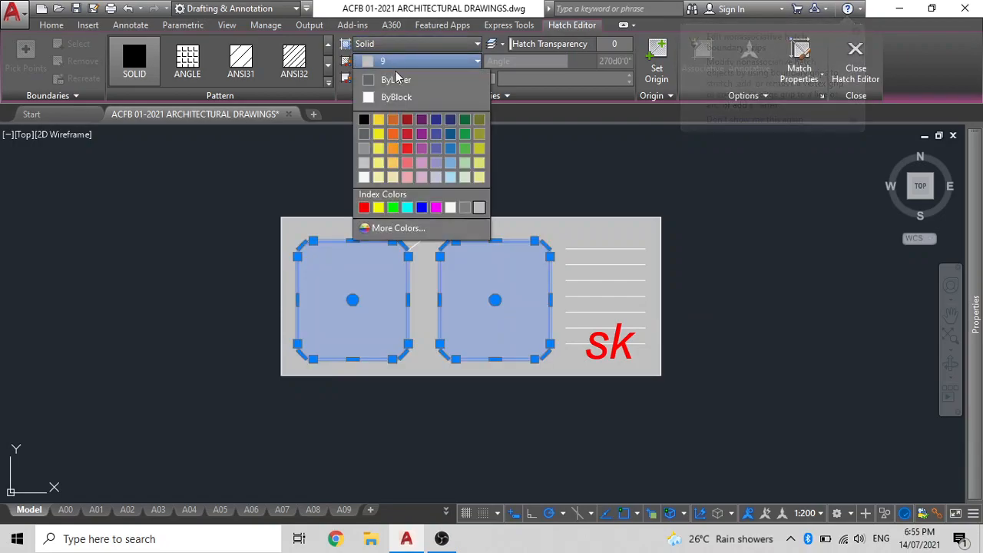
pyautogui.click(408, 207)
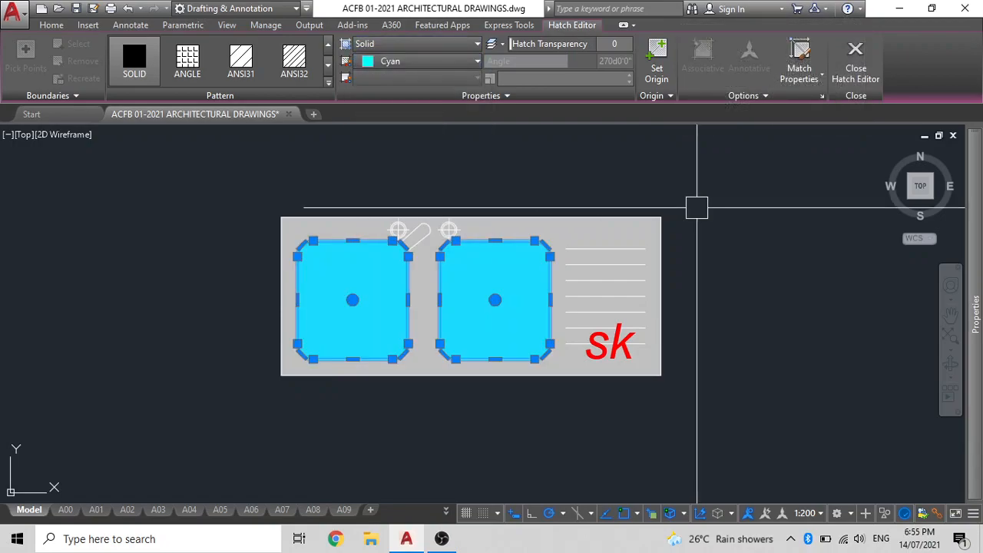
pyautogui.press('Return')
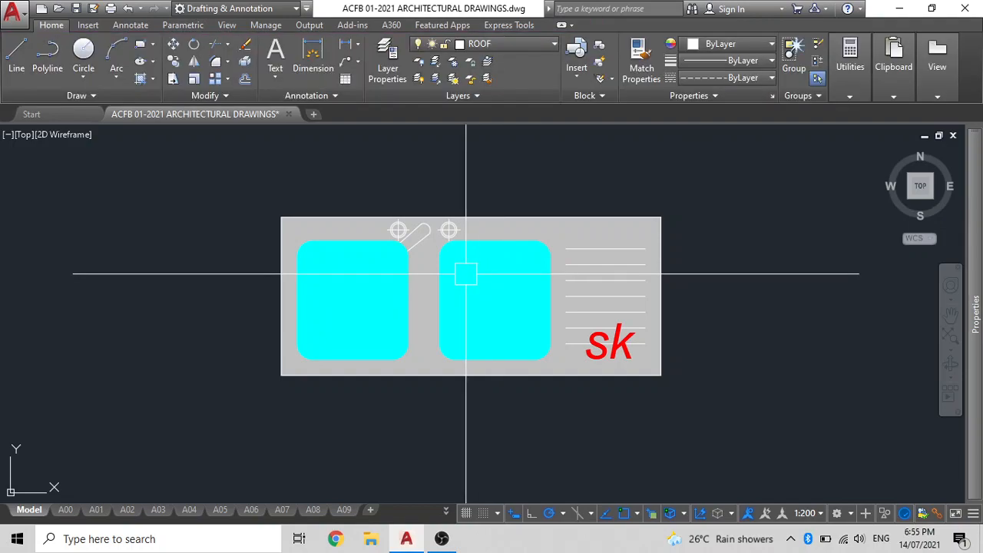
pyautogui.click(436, 273)
pyautogui.press('Escape')
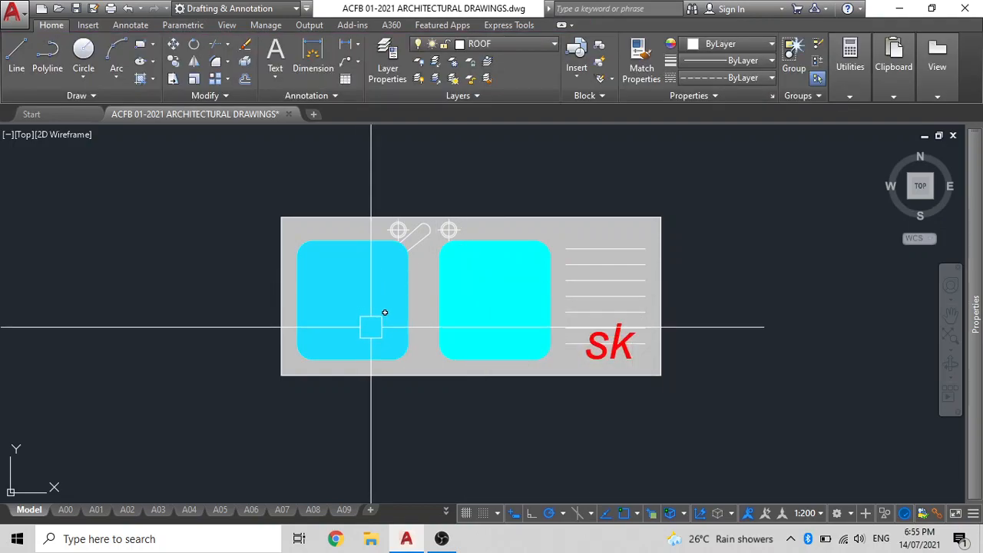
# Send the two cyan basin hatches to the back of the draw order.
pyautogui.click(368, 324)
pyautogui.click(490, 316)
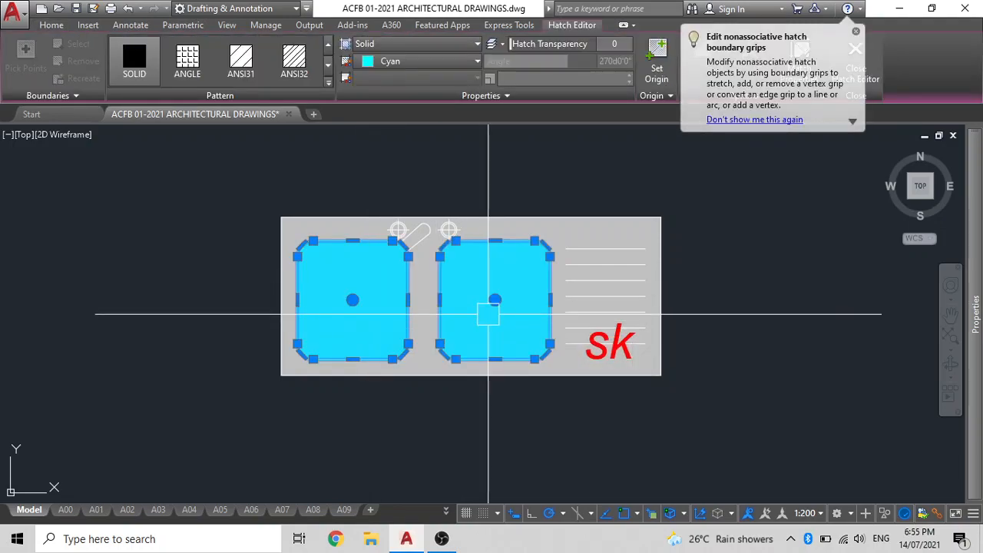
pyautogui.write('dr')
pyautogui.press('Return')
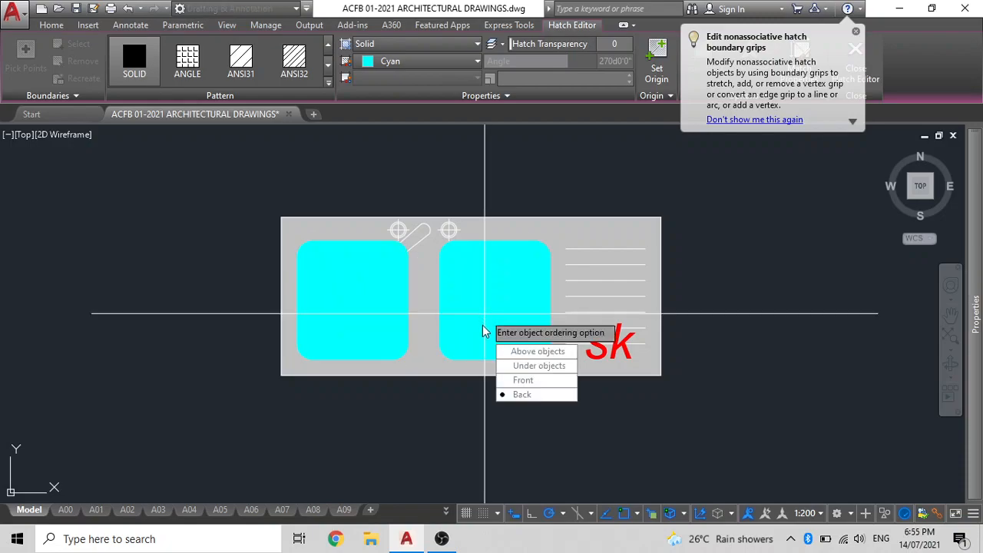
pyautogui.click(522, 395)
pyautogui.scroll(-6, 444, 272)
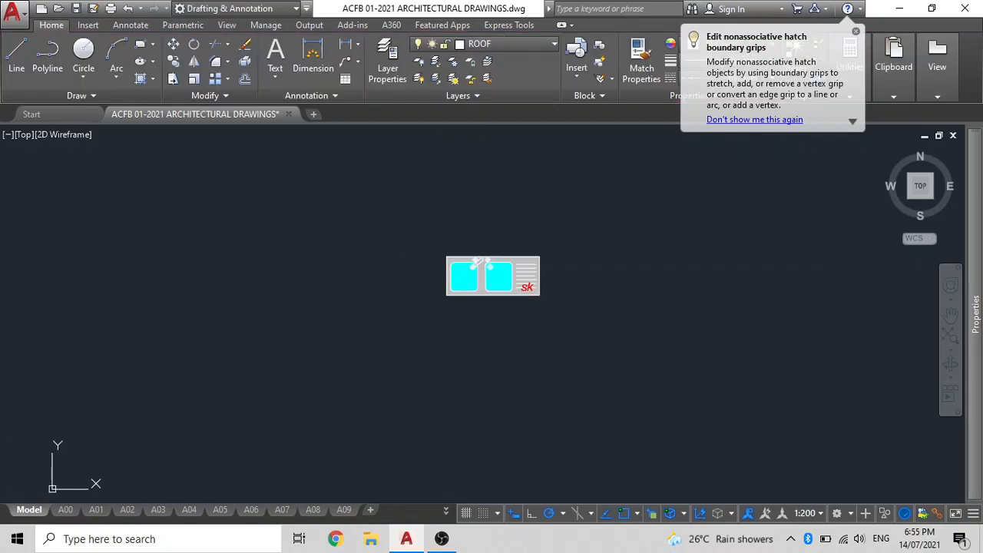
# Group all parts of the copied sink unit into one object.
pyautogui.click(574, 325)
pyautogui.click(368, 207)
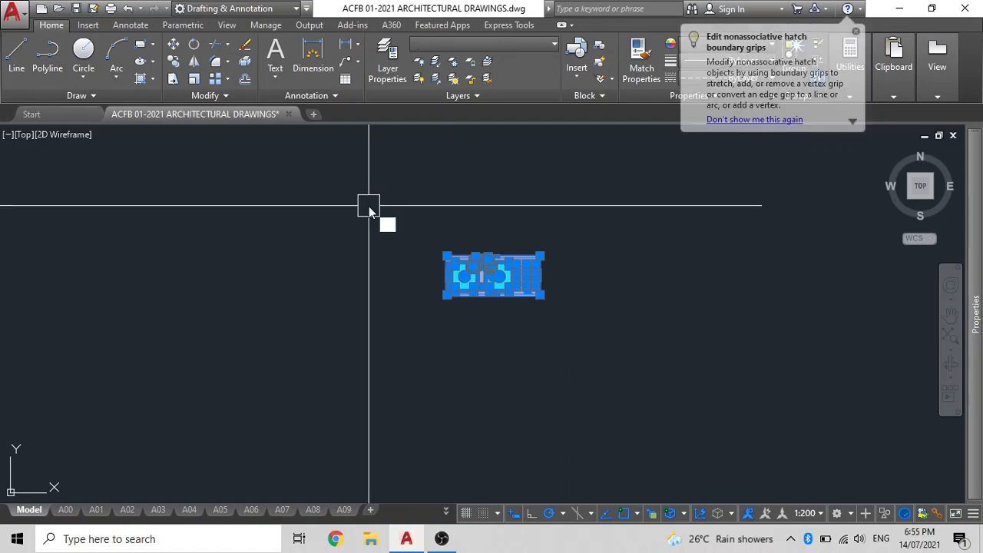
pyautogui.press('Escape')
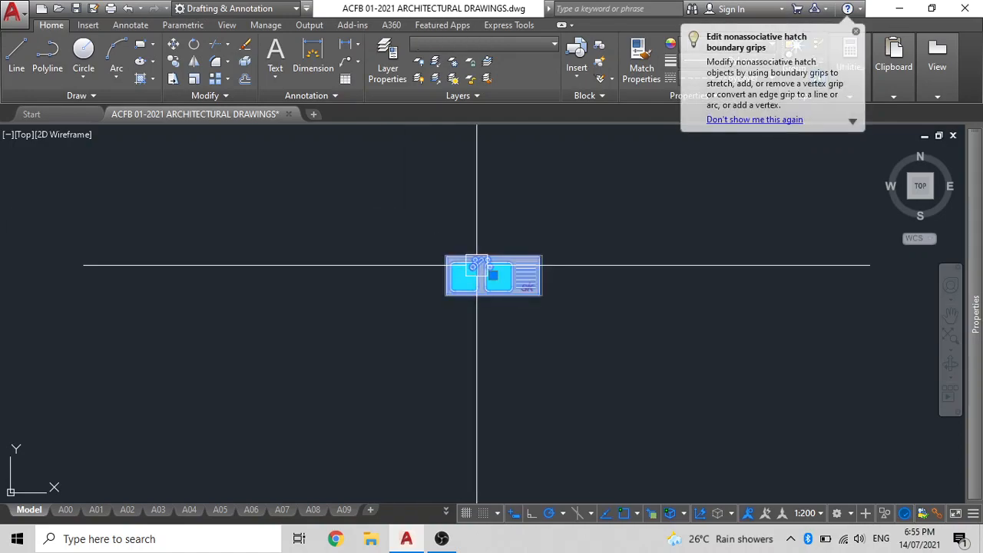
# Move the grouped sink unit by its north-east corner to the open space east of the rotated plan's WC on the proposed site.
pyautogui.write('m')
pyautogui.press('space')
pyautogui.scroll(2, 478, 264)
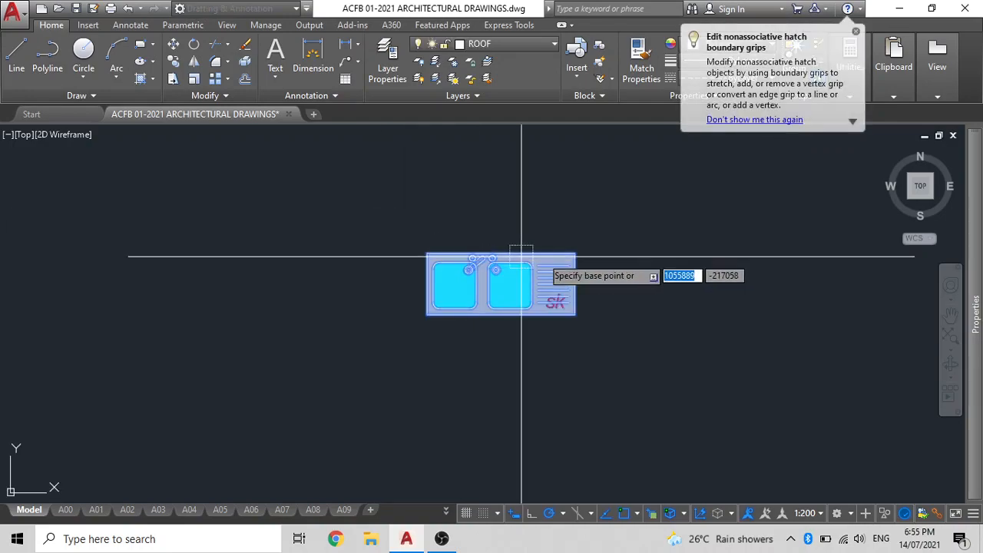
pyautogui.click(578, 255)
pyautogui.scroll(-8, 414, 286)
pyautogui.moveTo(410, 294); pyautogui.dragTo(647, 246, button='middle')
pyautogui.moveTo(395, 278)
pyautogui.mouseDown(button='middle')
pyautogui.moveTo(588, 473)
pyautogui.moveTo(684, 426)
pyautogui.mouseUp(button='middle')
pyautogui.moveTo(401, 209); pyautogui.dragTo(574, 483, button='middle')
pyautogui.scroll(4, 343, 288)
pyautogui.scroll(2, 387, 287)
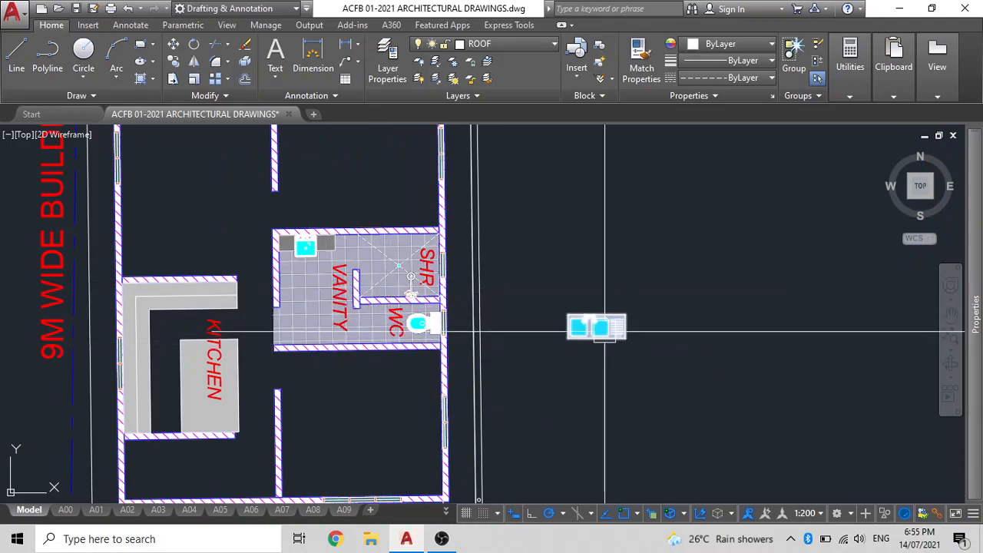
# Rotate the grouped sink unit 90 degrees counterclockwise about its north-east corner so its drainer faces north.
pyautogui.click(604, 331)
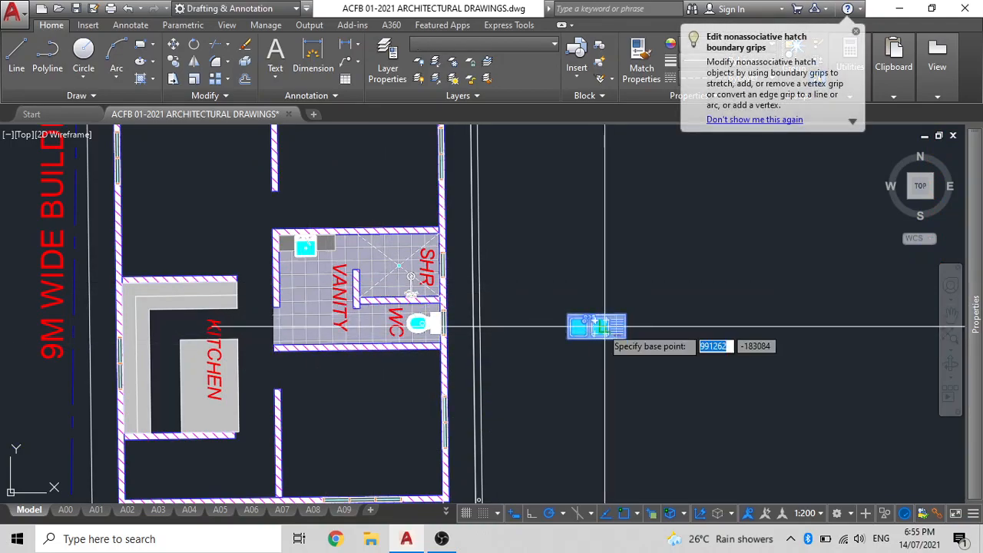
pyautogui.click(626, 315)
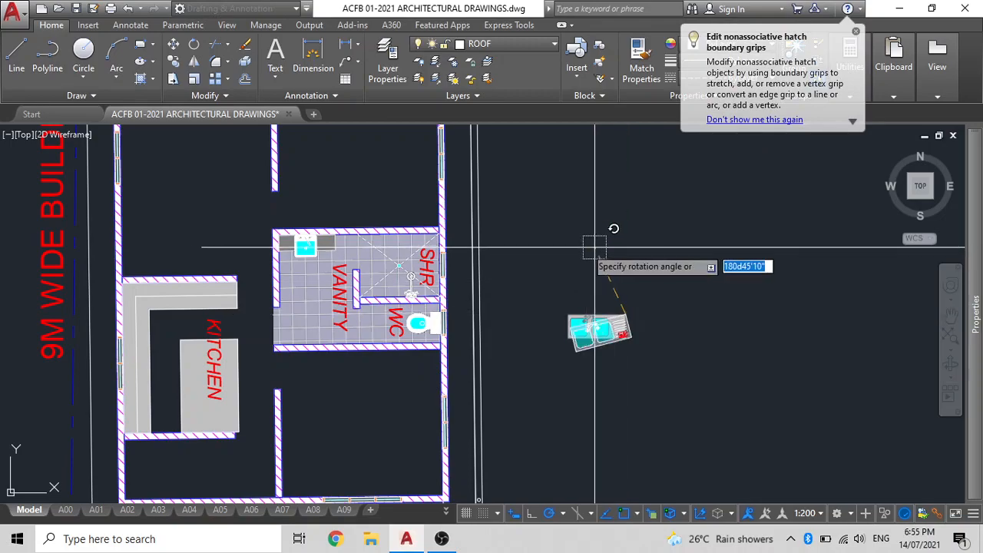
pyautogui.click(528, 315)
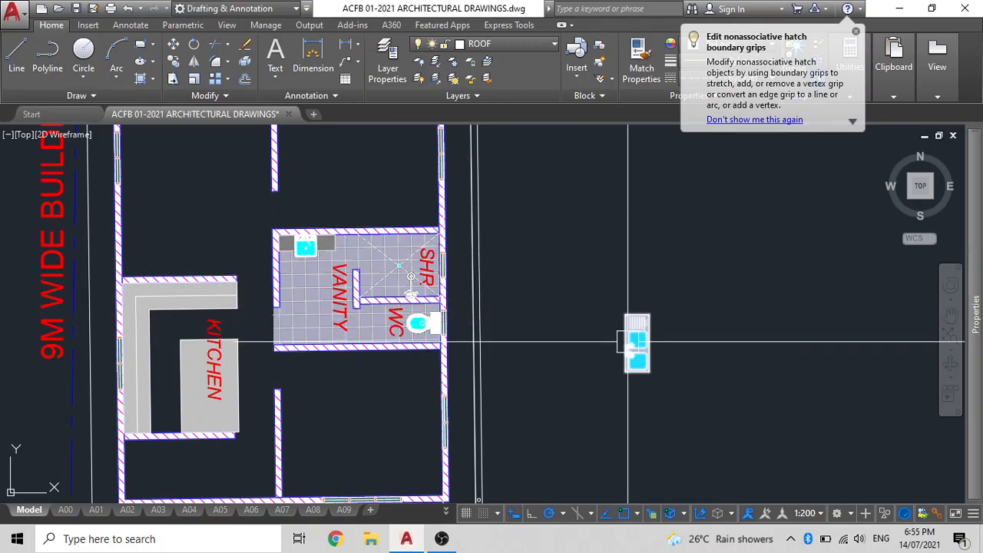
# Move the rotated sink unit onto the plan's east wall, just north of the south-east corner.
pyautogui.scroll(-2, 523, 309)
pyautogui.moveTo(534, 296)
pyautogui.mouseDown(button='middle')
pyautogui.moveTo(566, 318)
pyautogui.moveTo(556, 330)
pyautogui.moveTo(565, 251)
pyautogui.mouseUp(button='middle')
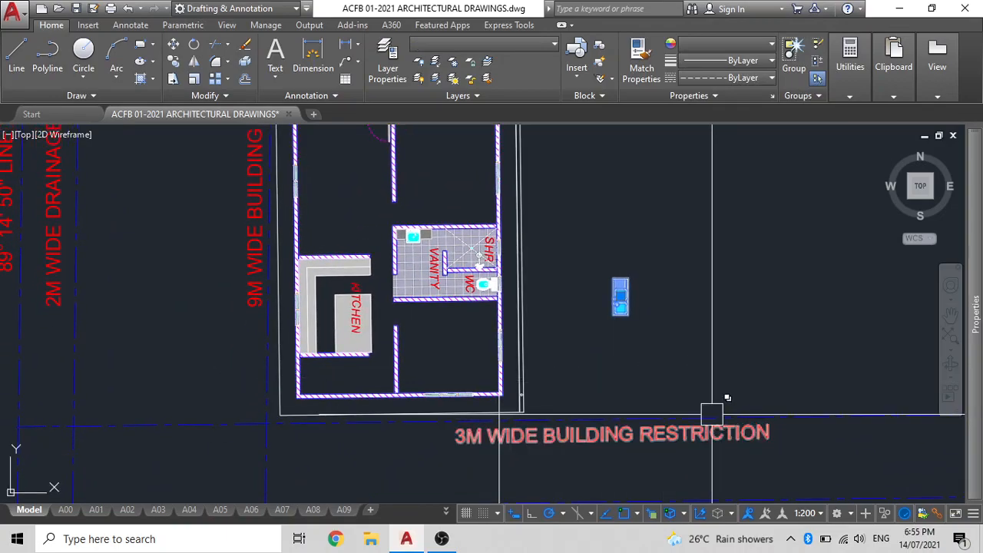
pyautogui.scroll(-2, 455, 333)
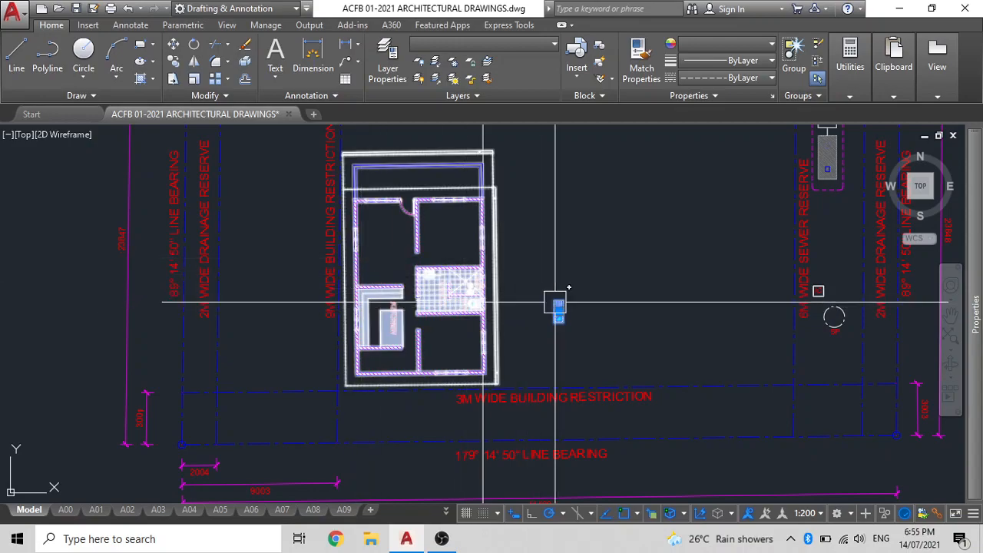
pyautogui.scroll(4, 555, 301)
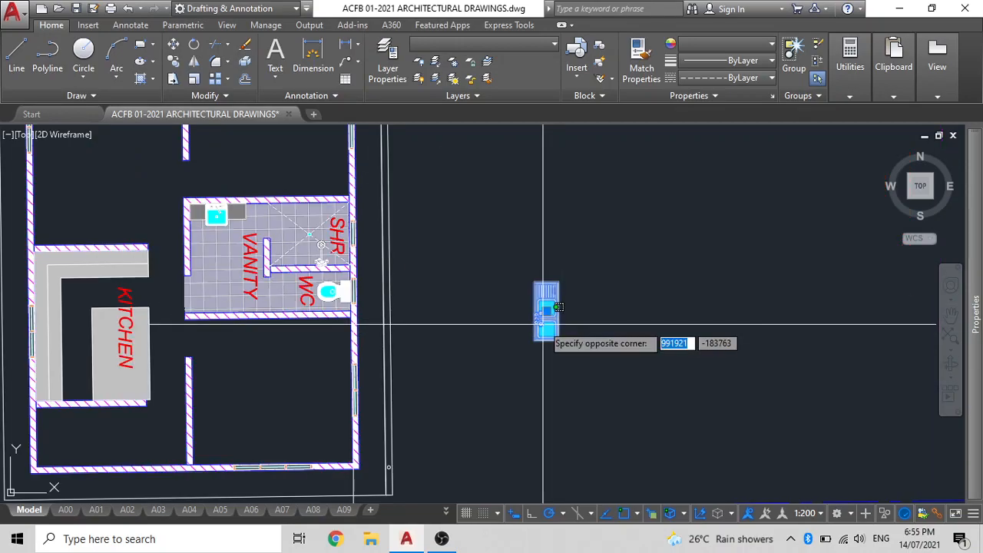
pyautogui.click(543, 325)
pyautogui.moveTo(351, 424); pyautogui.dragTo(535, 308, button='middle')
pyautogui.click(536, 308)
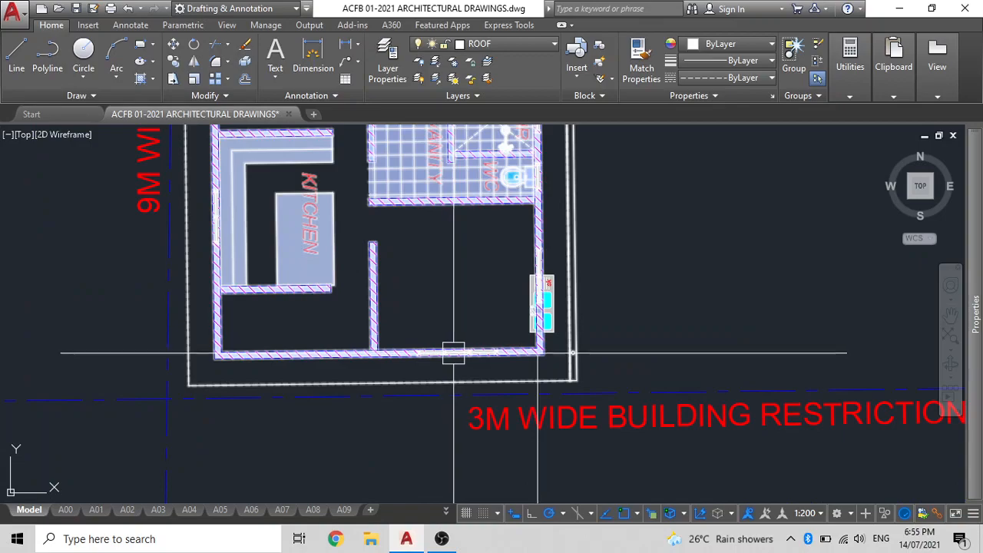
# Draw a horizontal construction line through the outer south-east wall corner of the plan.
pyautogui.scroll(2, 354, 395)
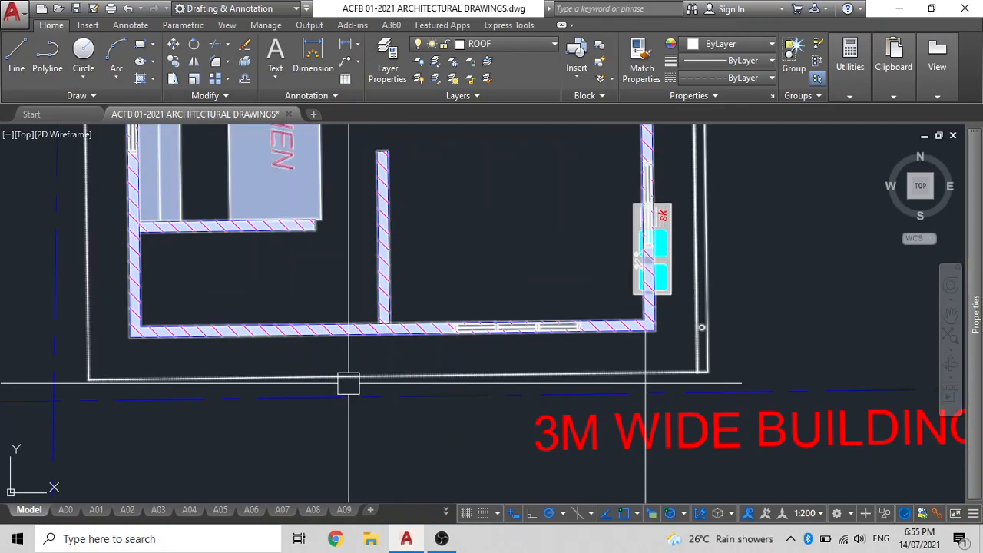
pyautogui.write('xl')
pyautogui.press('Return')
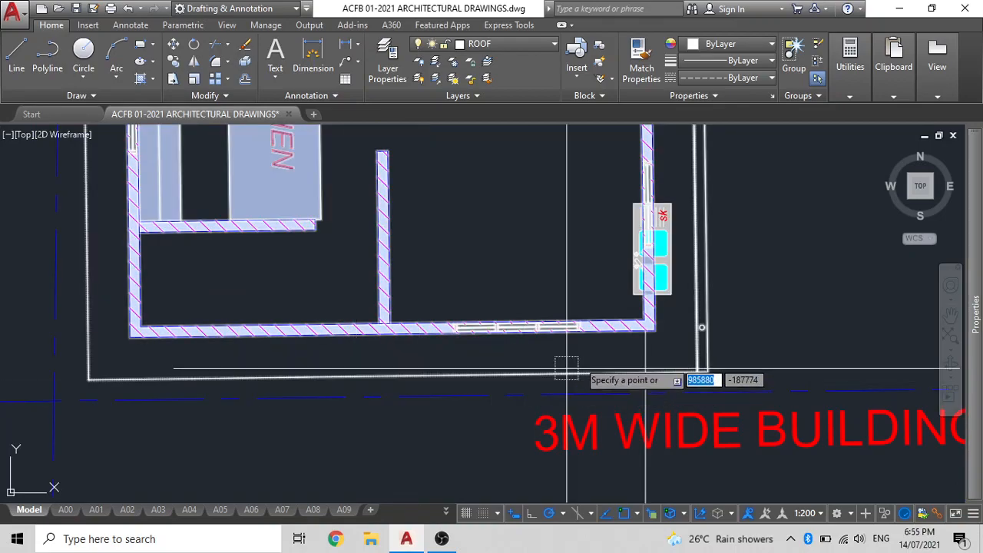
pyautogui.click(655, 330)
pyautogui.click(804, 331)
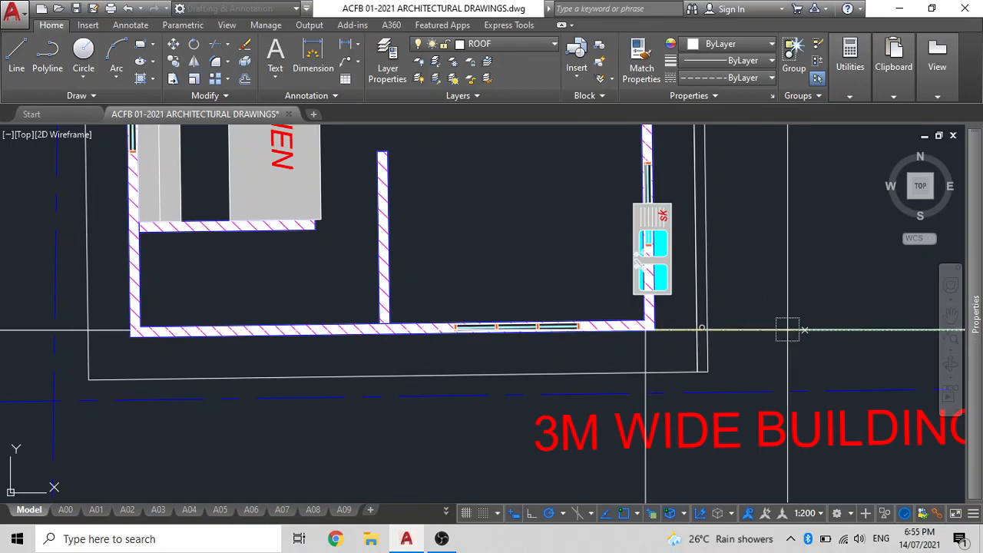
pyautogui.press('Escape')
# Rotate the grouped house plan about its south-east wall corner, using the south wall as reference, to align it with the horizontal construction line.
pyautogui.click(697, 352)
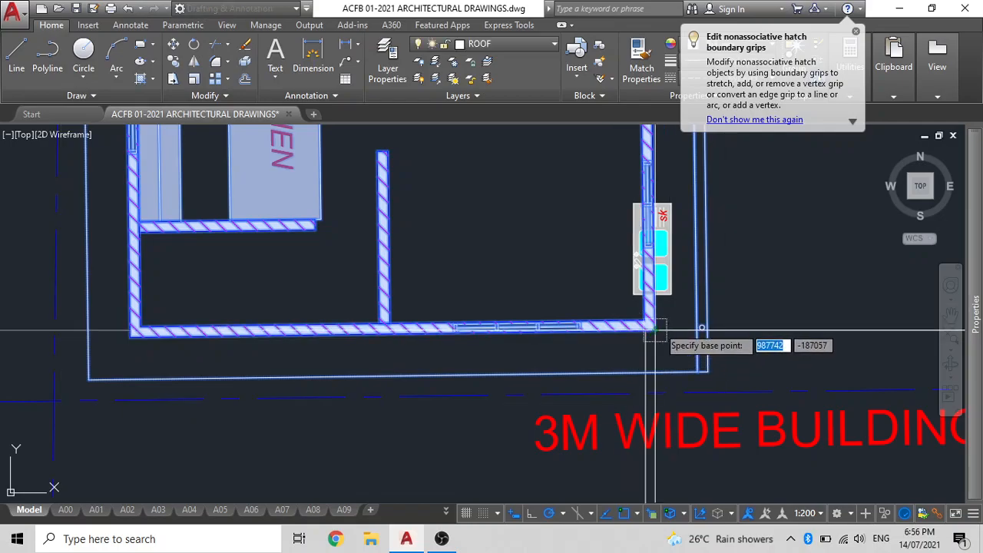
pyautogui.click(645, 330)
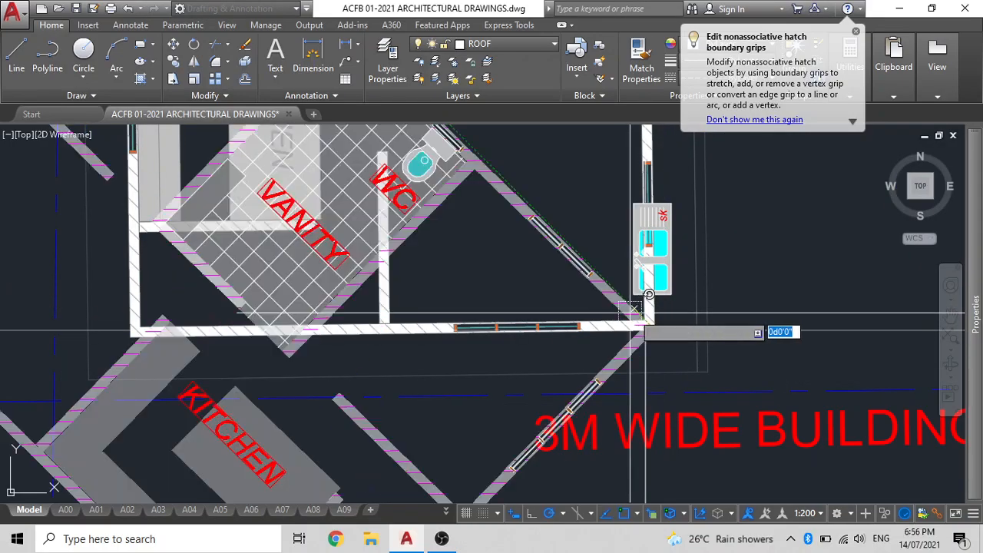
pyautogui.write('R')
pyautogui.press('Return')
pyautogui.click(654, 330)
pyautogui.scroll(6, 122, 332)
pyautogui.click(219, 358)
pyautogui.click(171, 336)
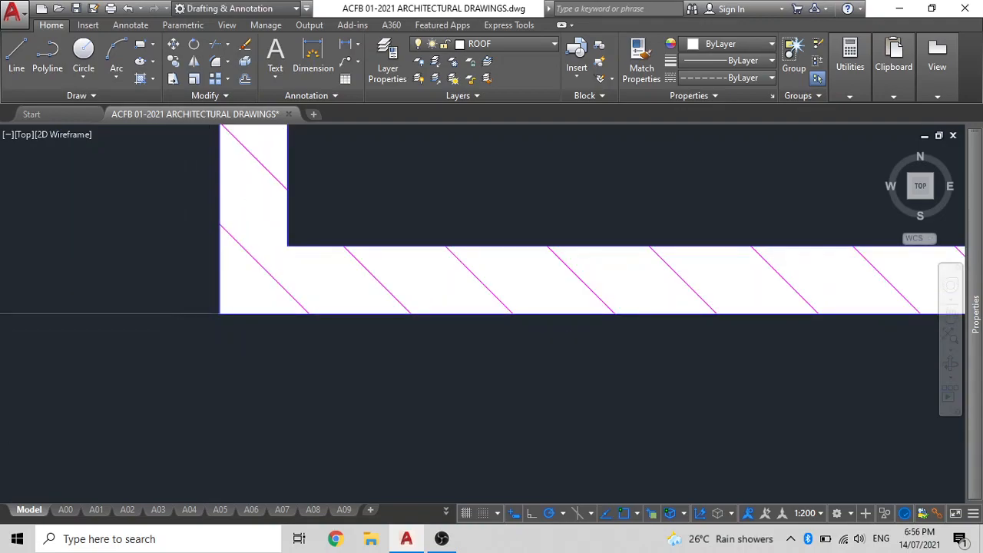
# Delete the horizontal construction line along the plan's south wall.
pyautogui.scroll(-10, 235, 328)
pyautogui.click(614, 331)
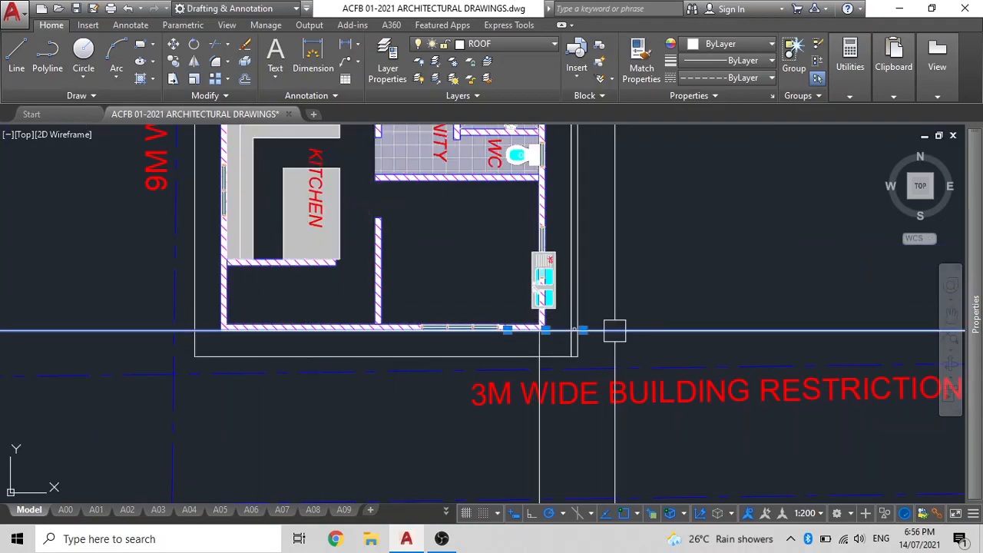
pyautogui.moveTo(517, 287); pyautogui.dragTo(616, 494, button='middle')
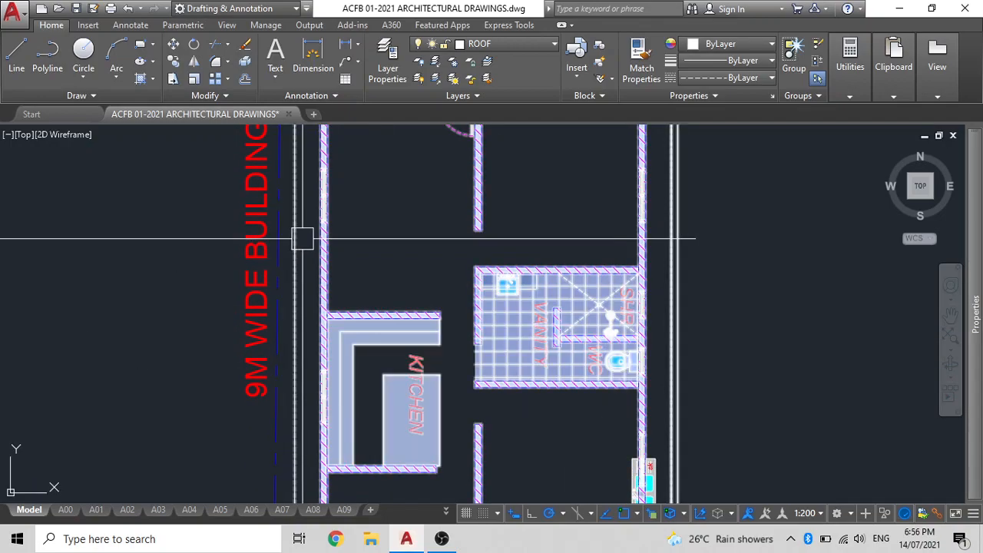
# Move the sink unit by the middle of its tap side to the centre of the kitchen's west window, on the worktop.
pyautogui.scroll(-3, 403, 246)
pyautogui.scroll(5, 522, 407)
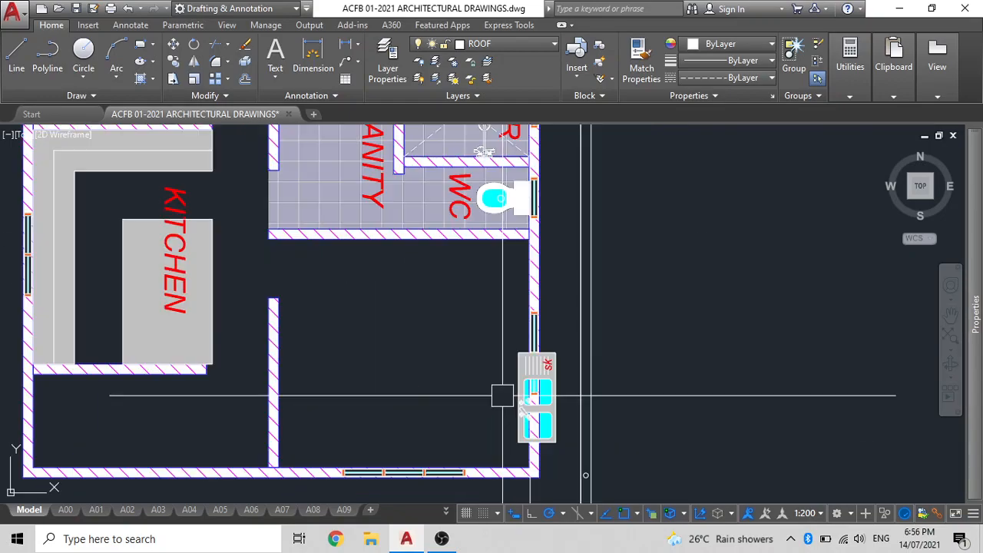
pyautogui.click(559, 373)
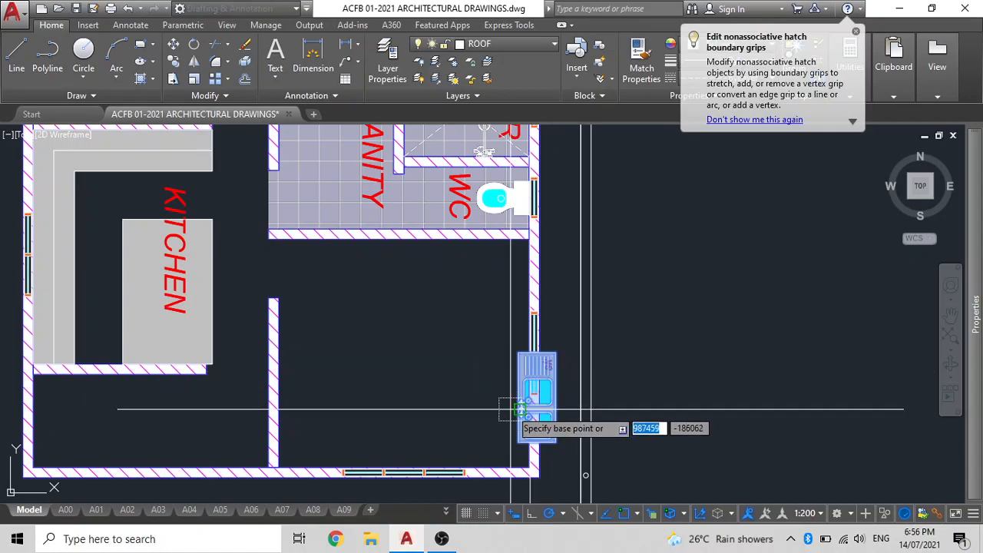
pyautogui.scroll(3, 511, 409)
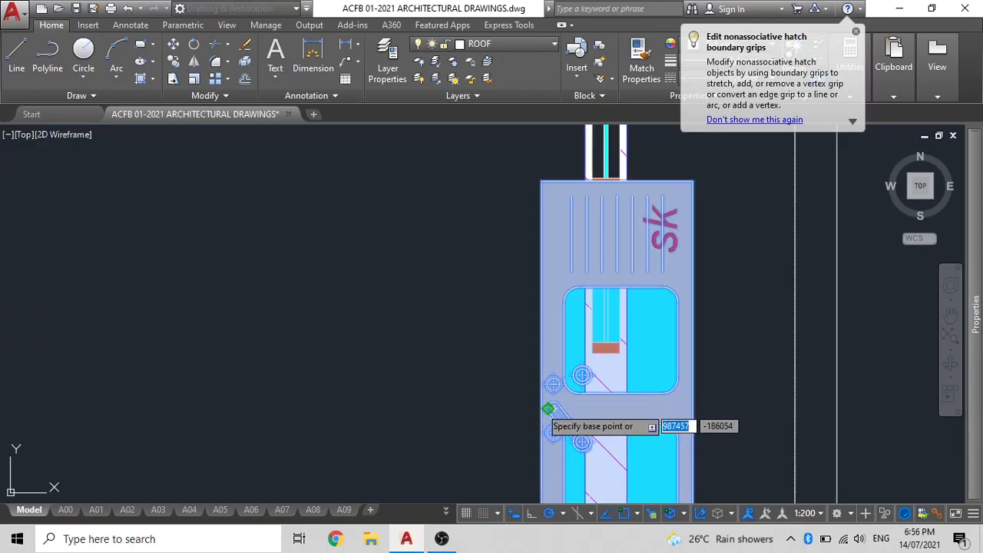
pyautogui.click(513, 411)
pyautogui.scroll(-5, 513, 411)
pyautogui.scroll(4, 138, 265)
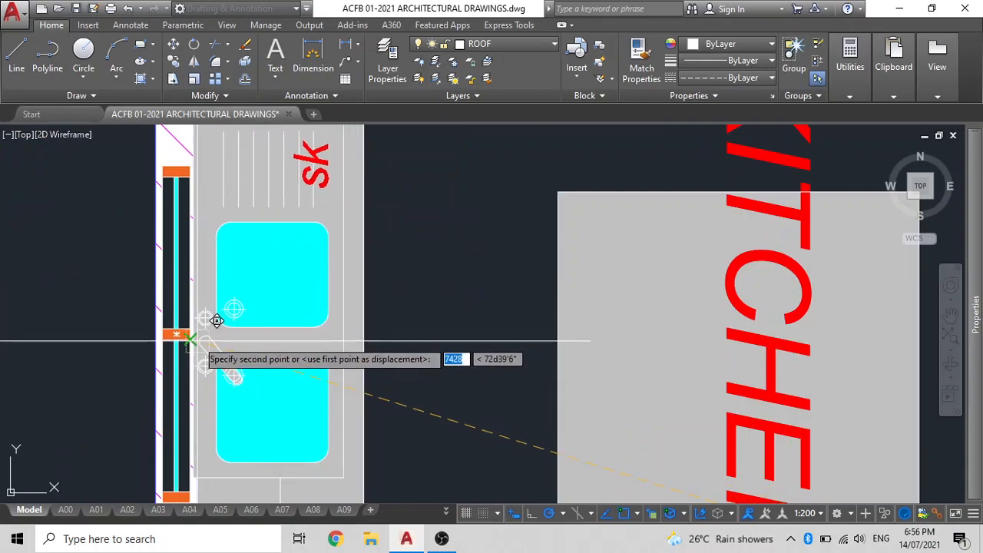
# Move the double-bowl sink onto the kitchen counter beneath the window, aligning its lower outer corner with the counter's front edge.
pyautogui.scroll(4, 217, 314)
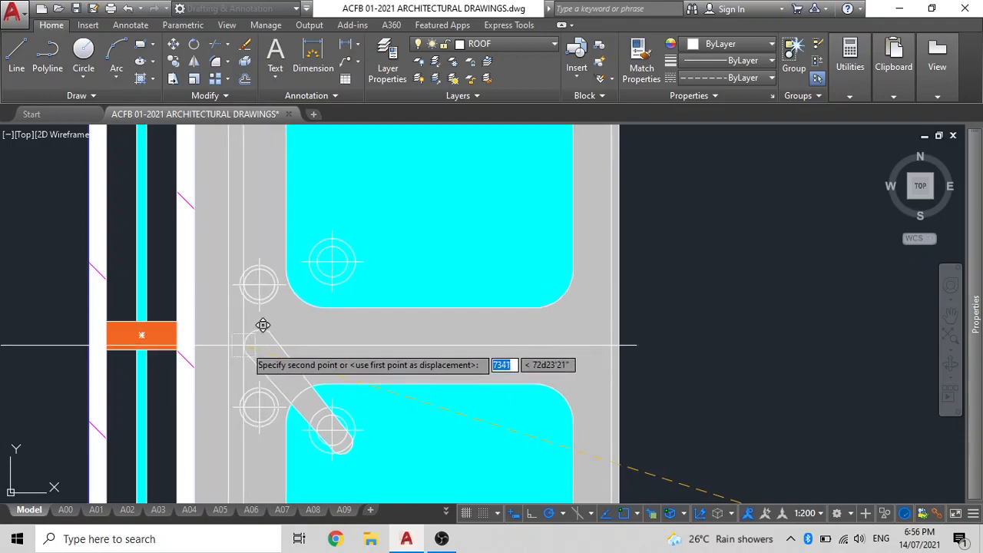
pyautogui.click(450, 325)
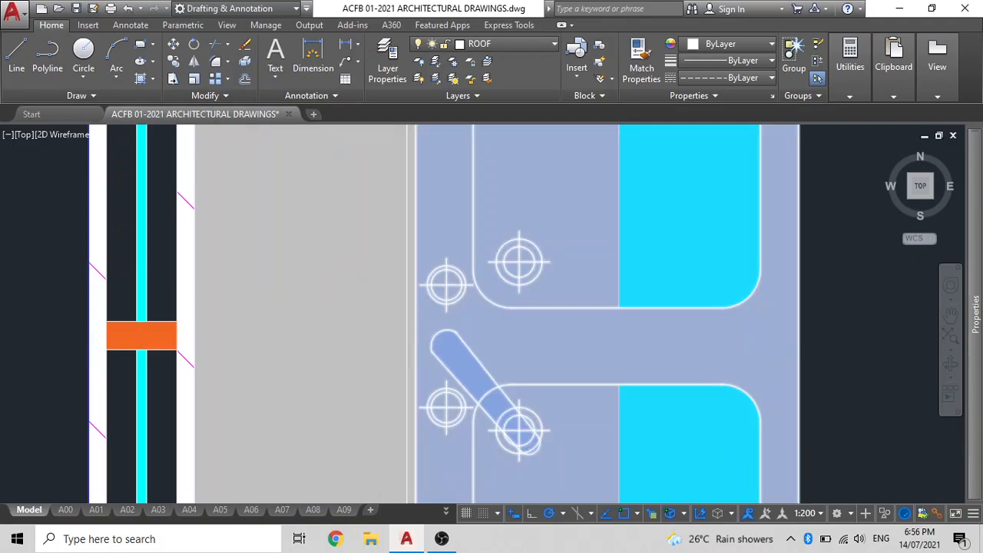
pyautogui.scroll(-3, 314, 349)
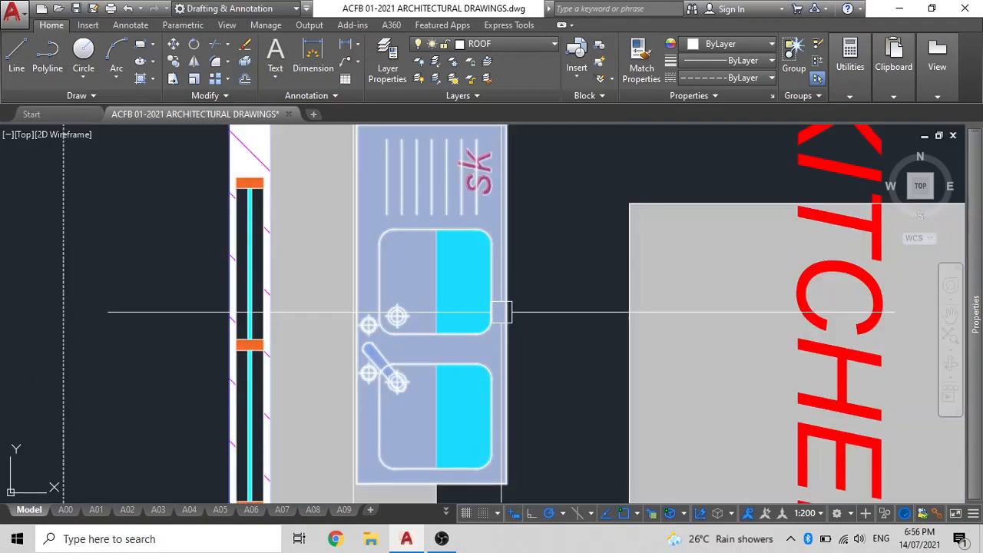
pyautogui.press('space')
pyautogui.moveTo(479, 450); pyautogui.dragTo(515, 326, button='middle')
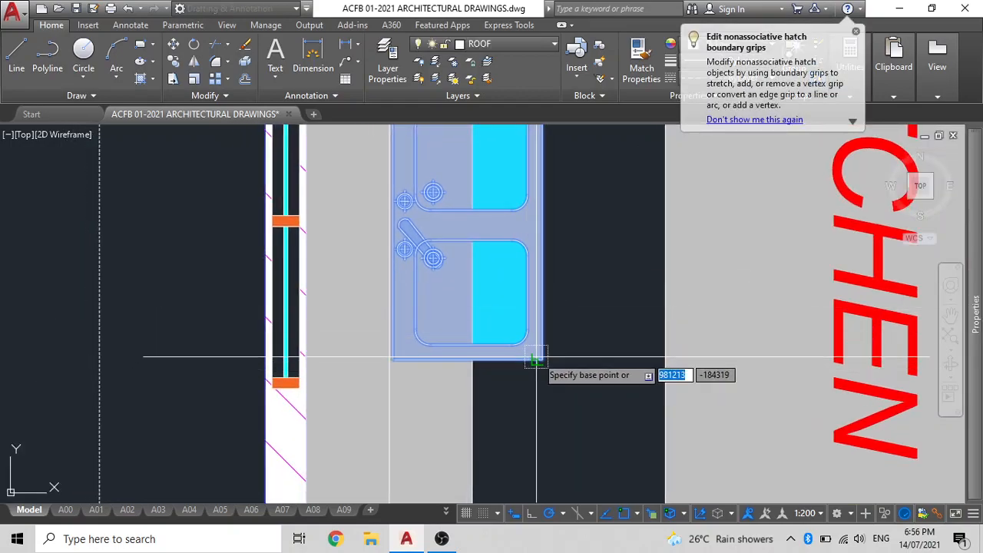
pyautogui.click(542, 358)
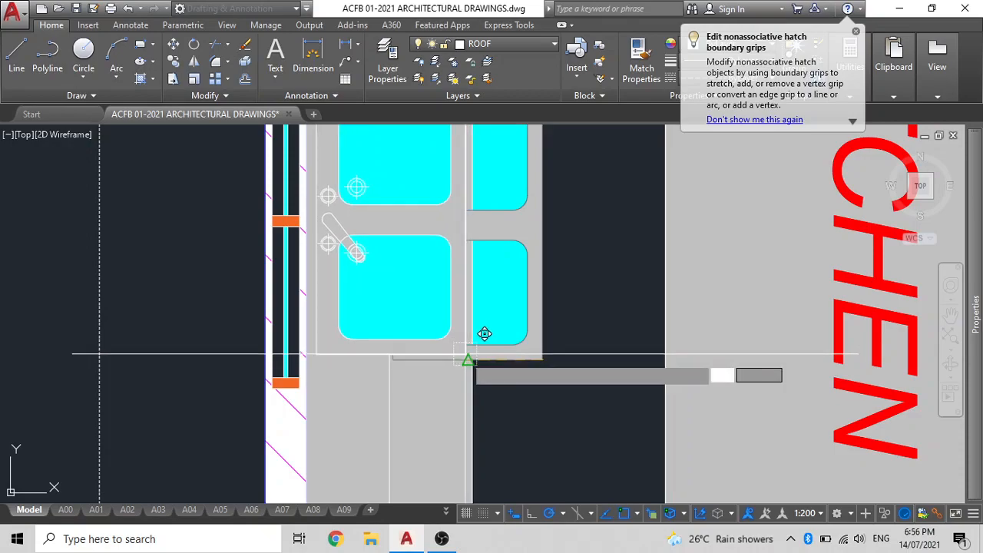
pyautogui.click(491, 339)
pyautogui.scroll(-3, 507, 277)
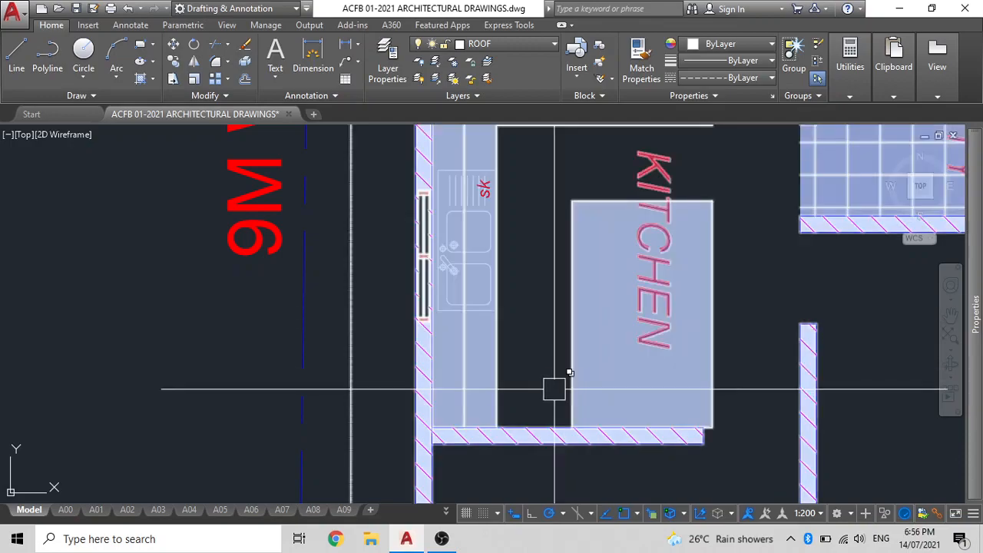
# Send the floor plan group containing the kitchen counter to the back of the draw order, behind the sink.
pyautogui.click(480, 359)
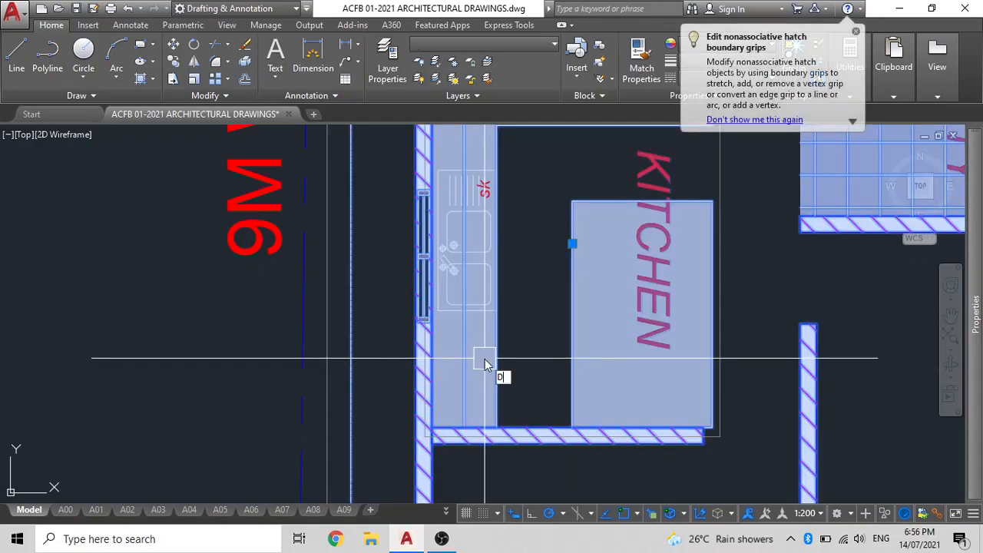
pyautogui.click(523, 440)
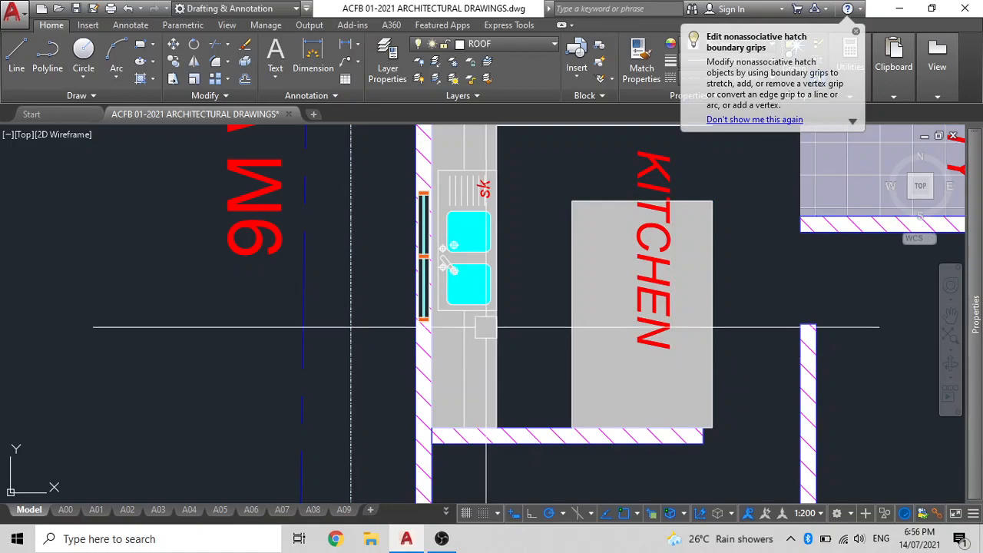
pyautogui.scroll(-4, 351, 327)
pyautogui.scroll(2, 435, 338)
pyautogui.click(442, 335)
pyautogui.scroll(-2, 442, 336)
pyautogui.moveTo(435, 326); pyautogui.dragTo(375, 322, button='middle')
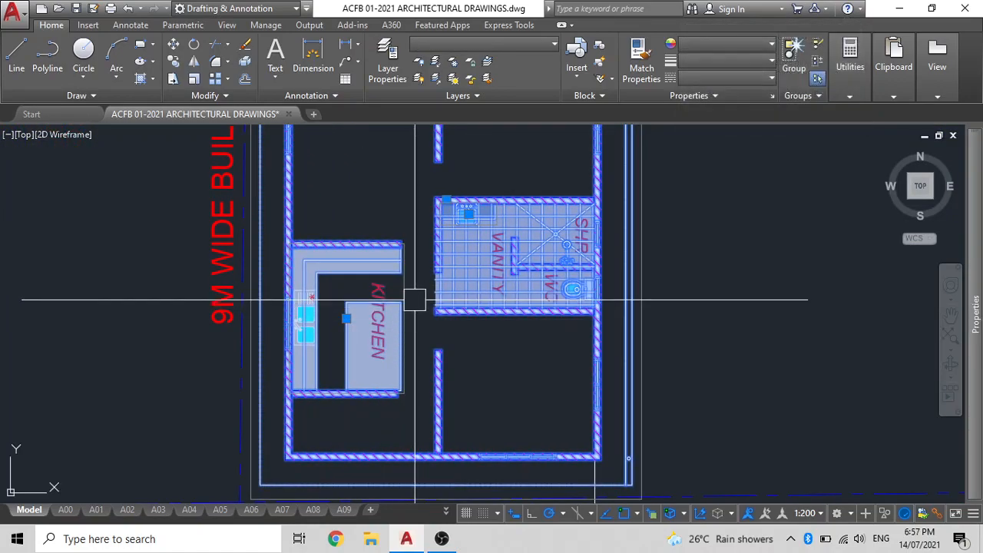
pyautogui.click(415, 300)
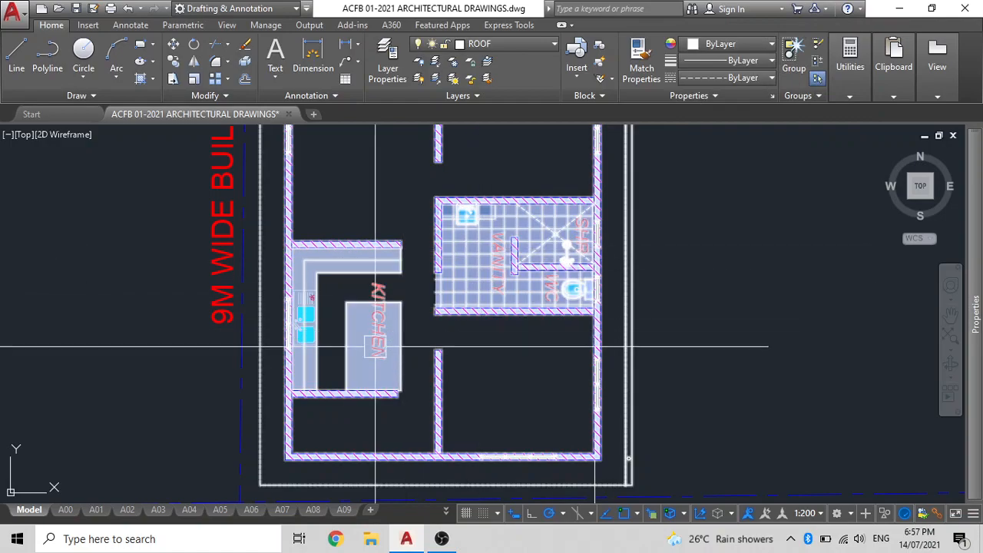
pyautogui.scroll(4, 362, 341)
pyautogui.click(398, 318)
pyautogui.scroll(-2, 392, 310)
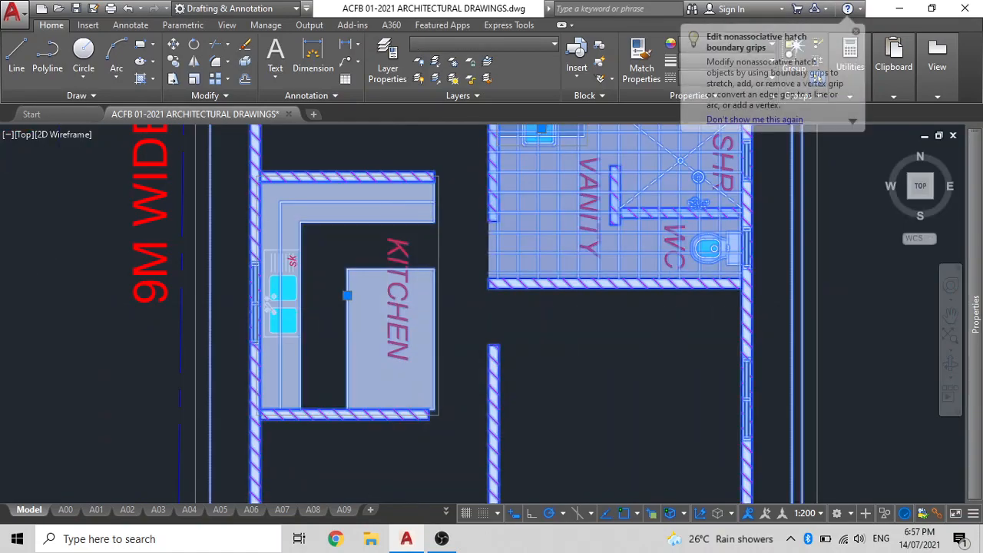
pyautogui.scroll(-3, 388, 297)
pyautogui.moveTo(424, 310); pyautogui.dragTo(471, 350, button='middle')
pyautogui.press('Escape')
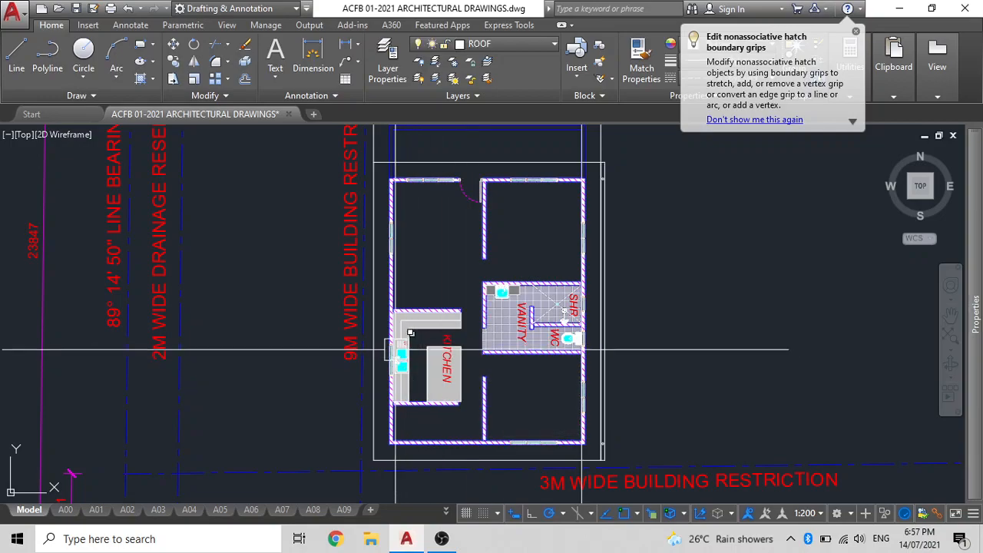
# Examine the inspection chamber area in the sewer reserve, then the drainage legend and drainage pipe size tables.
pyautogui.scroll(-3, 792, 345)
pyautogui.moveTo(792, 345); pyautogui.dragTo(386, 306, button='middle')
pyautogui.scroll(3, 503, 243)
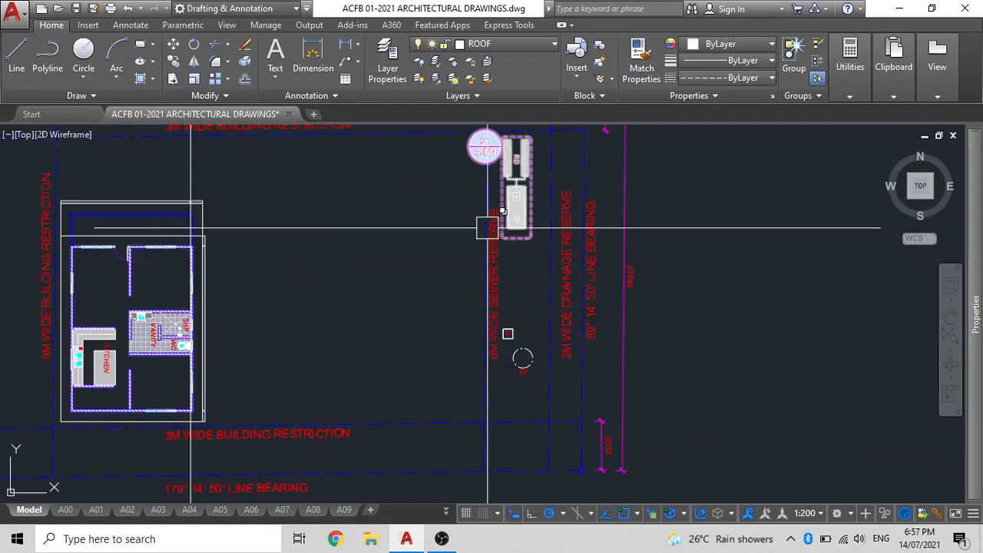
pyautogui.scroll(3, 509, 318)
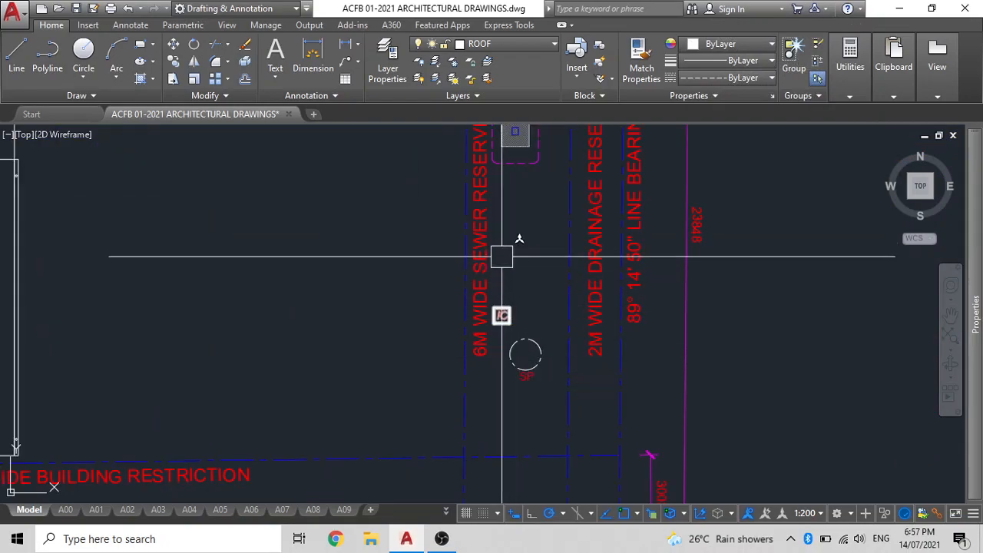
pyautogui.scroll(-5, 503, 259)
pyautogui.moveTo(502, 259); pyautogui.dragTo(644, 298, button='middle')
pyautogui.scroll(5, 511, 336)
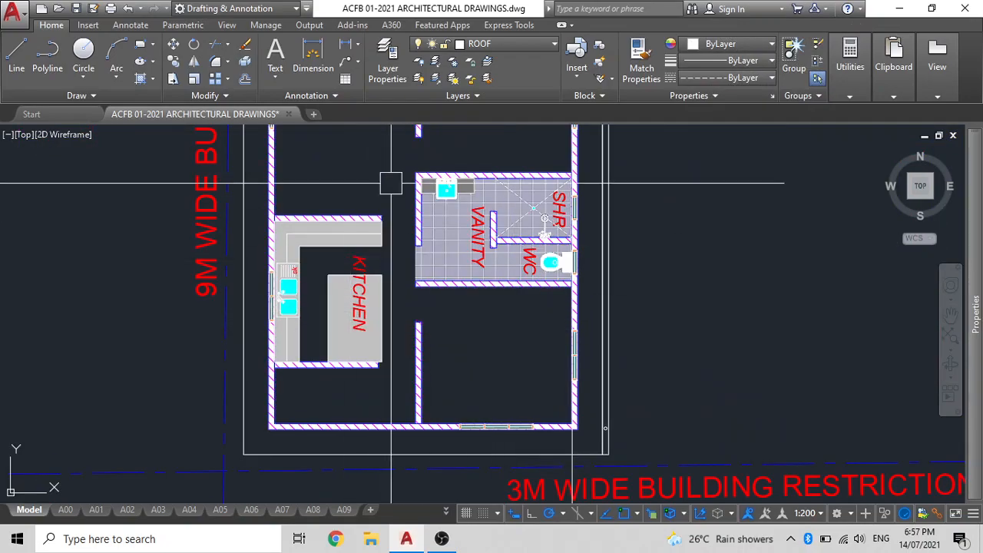
pyautogui.scroll(-3, 432, 268)
pyautogui.scroll(6, 368, 338)
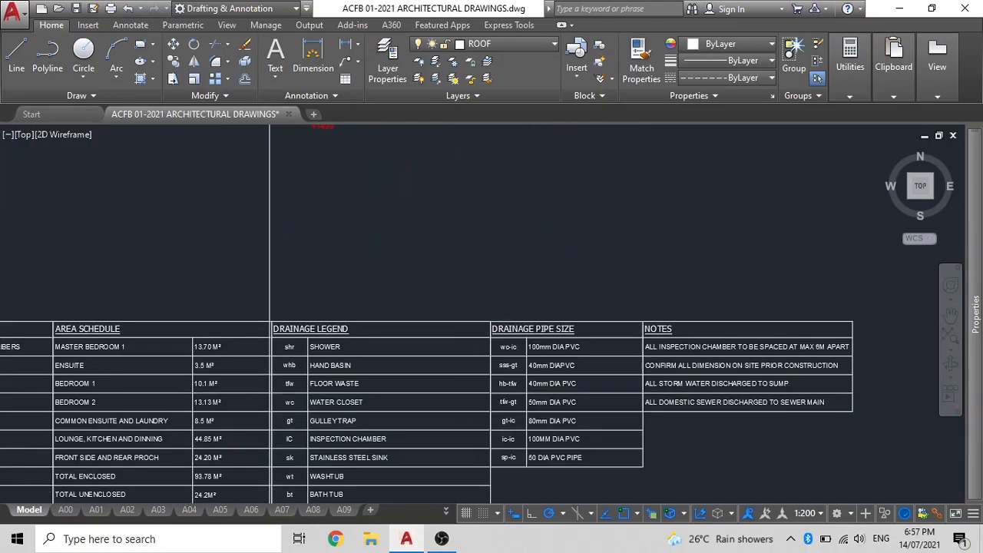
pyautogui.moveTo(386, 308); pyautogui.dragTo(460, 293, button='middle')
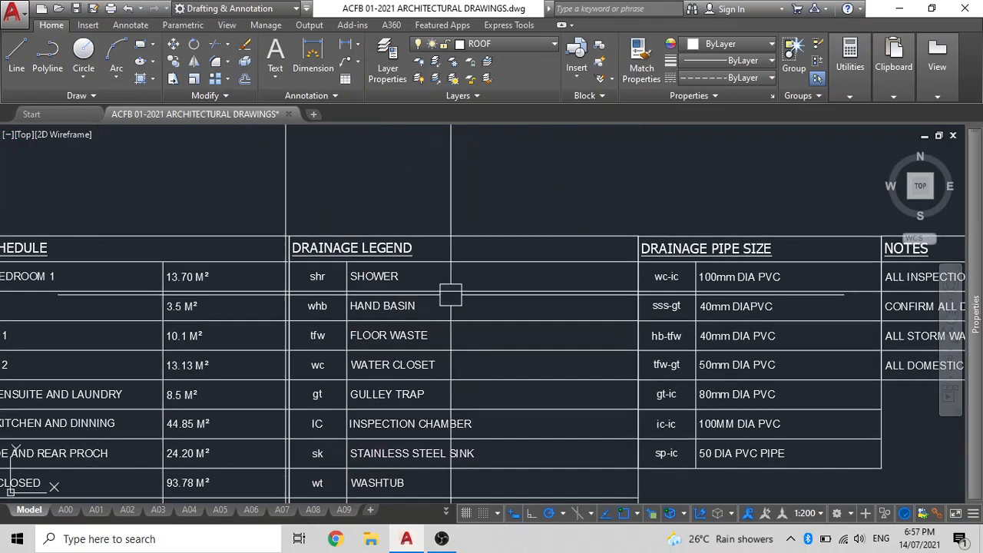
pyautogui.moveTo(619, 297); pyautogui.dragTo(503, 270, button='middle')
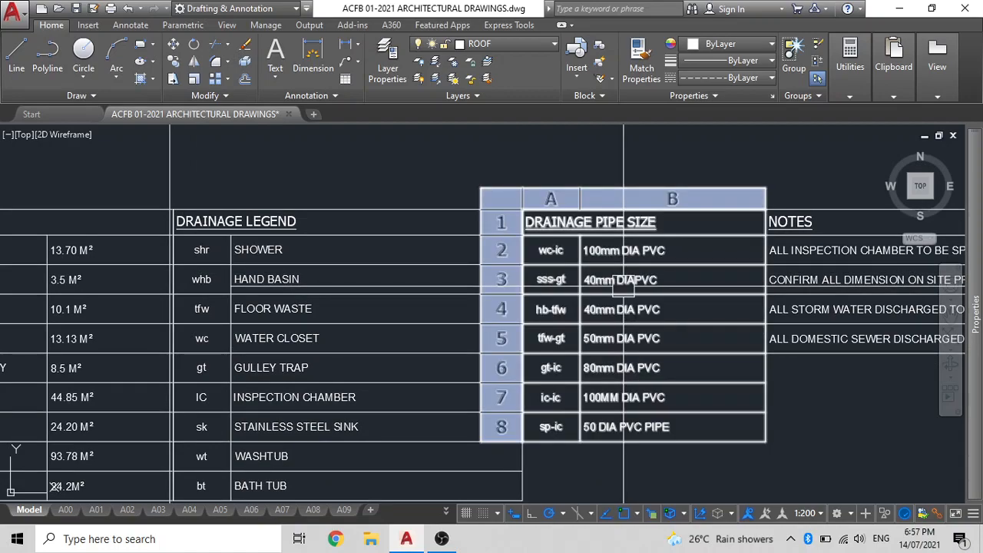
pyautogui.scroll(-4, 554, 288)
pyautogui.scroll(-2, 549, 240)
pyautogui.moveTo(551, 250)
pyautogui.mouseDown(button='middle')
pyautogui.moveTo(555, 269)
pyautogui.moveTo(521, 348)
pyautogui.mouseUp(button='middle')
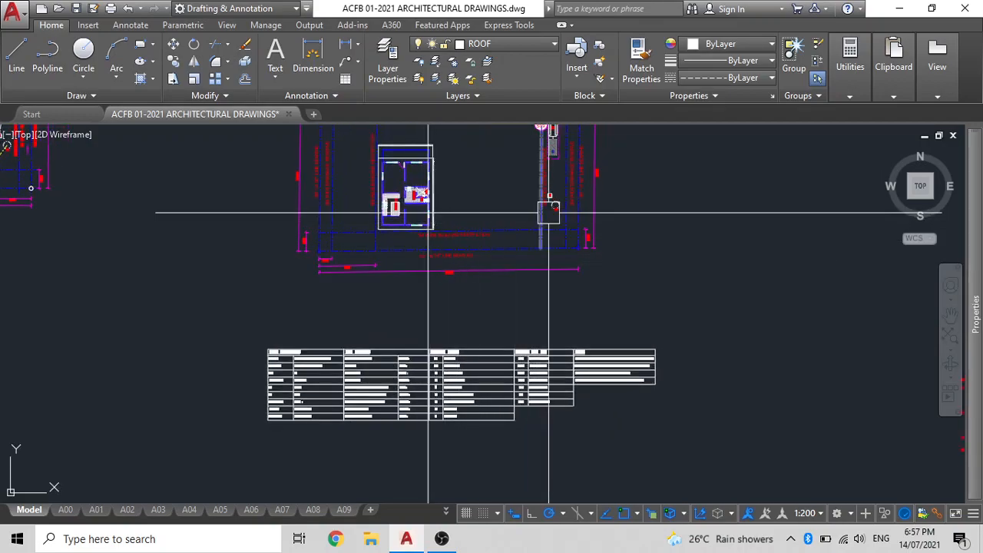
# Compare the position of the kitchen sink and its outer wall with the inspection chamber in the sewer reserve.
pyautogui.scroll(4, 548, 212)
pyautogui.scroll(2, 555, 196)
pyautogui.scroll(-4, 547, 205)
pyautogui.moveTo(553, 209); pyautogui.dragTo(688, 217, button='middle')
pyautogui.scroll(4, 489, 225)
pyautogui.scroll(4, 268, 213)
pyautogui.scroll(-4, 267, 213)
pyautogui.scroll(3, 321, 249)
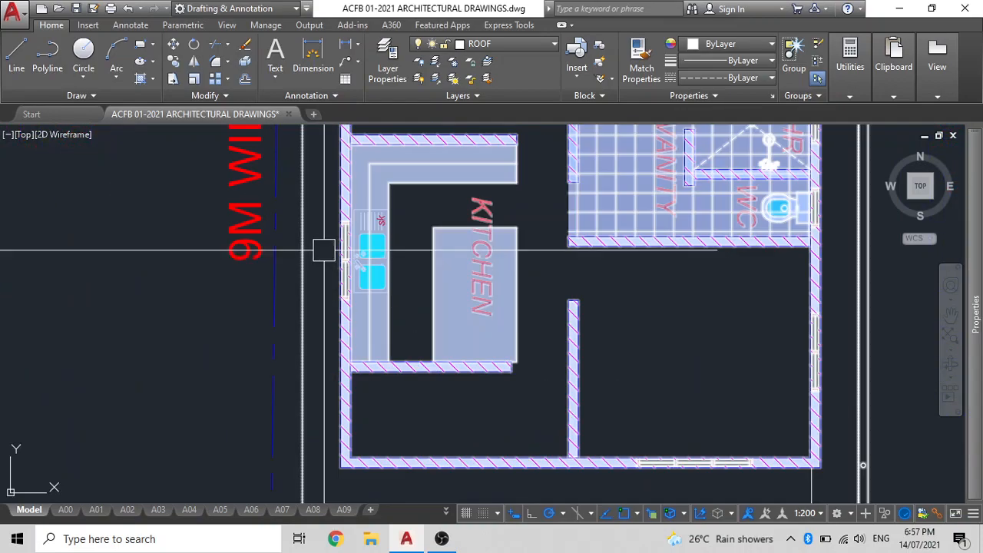
pyautogui.scroll(-2, 321, 248)
pyautogui.scroll(4, 321, 249)
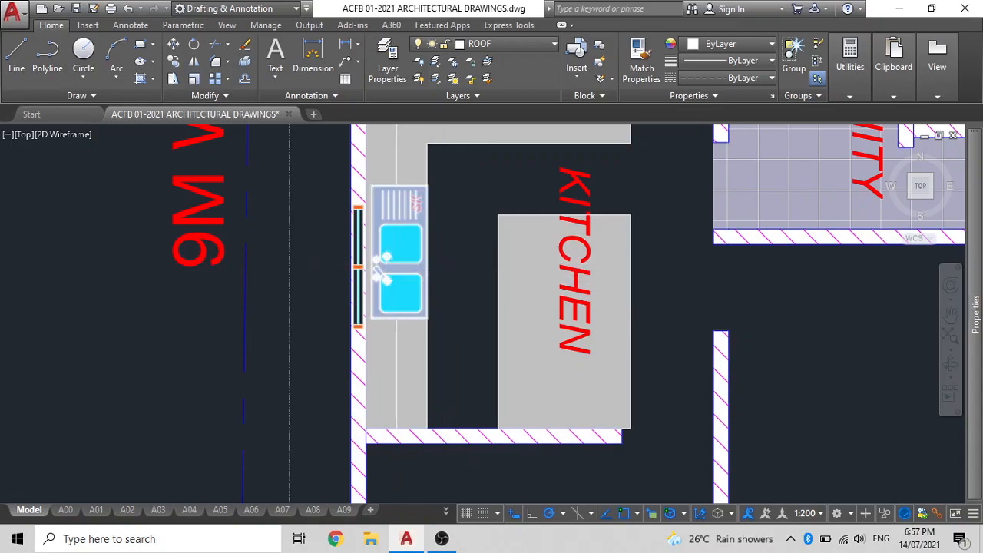
pyautogui.scroll(-8, 392, 267)
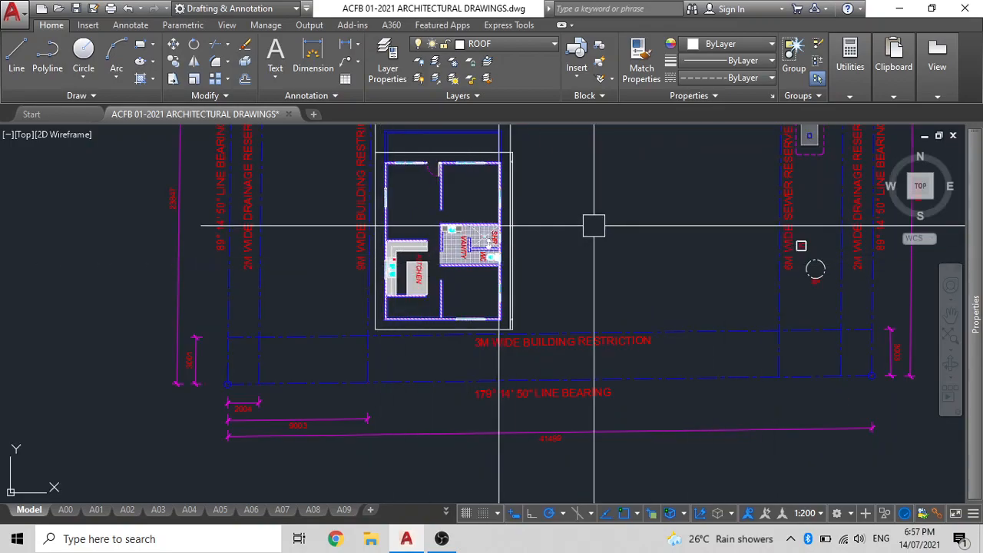
pyautogui.scroll(5, 407, 261)
pyautogui.click(366, 276)
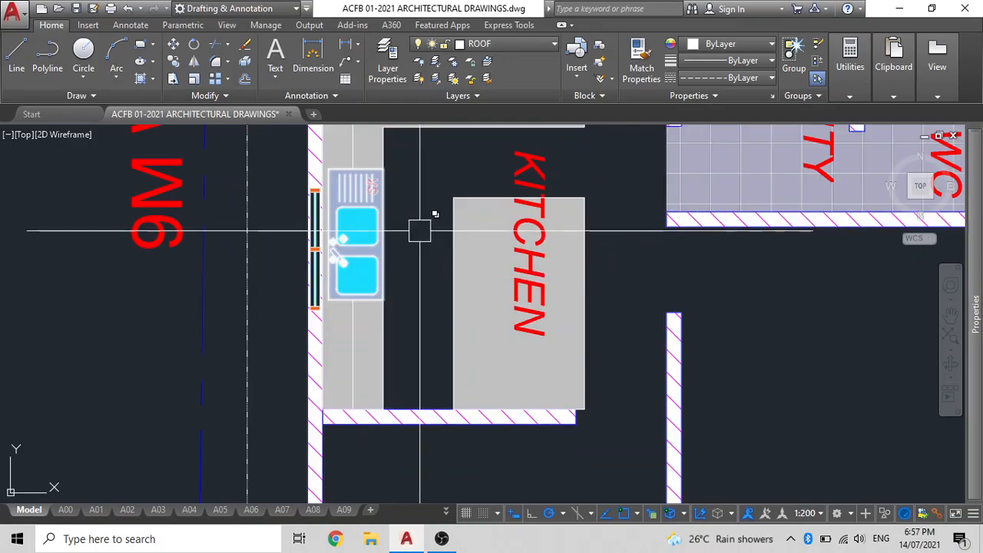
pyautogui.press('Escape')
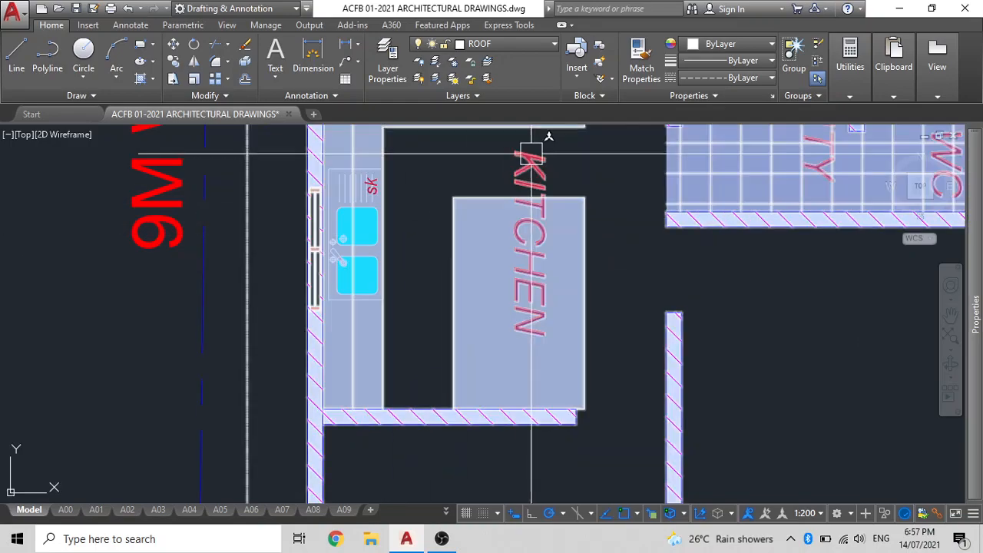
# Copy the "3M WIDE BUILDING RESTRICTION" text to the open area beside the house and change the copy to "F.G".
pyautogui.scroll(-6, 430, 188)
pyautogui.click(577, 281)
pyautogui.write('CO')
pyautogui.press('Return')
pyautogui.click(592, 215)
pyautogui.click(666, 199)
pyautogui.click(659, 218)
pyautogui.doubleClick(659, 217)
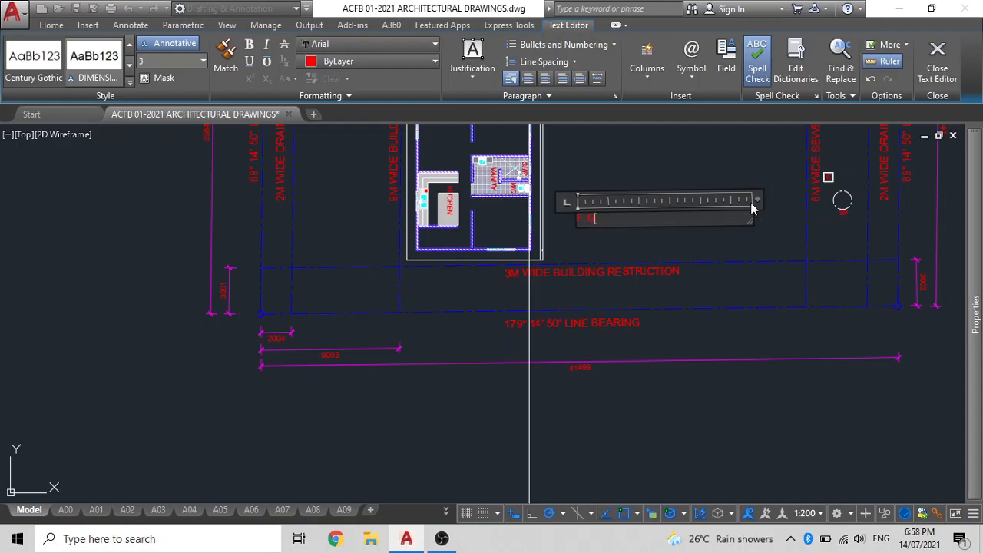
pyautogui.click(745, 177)
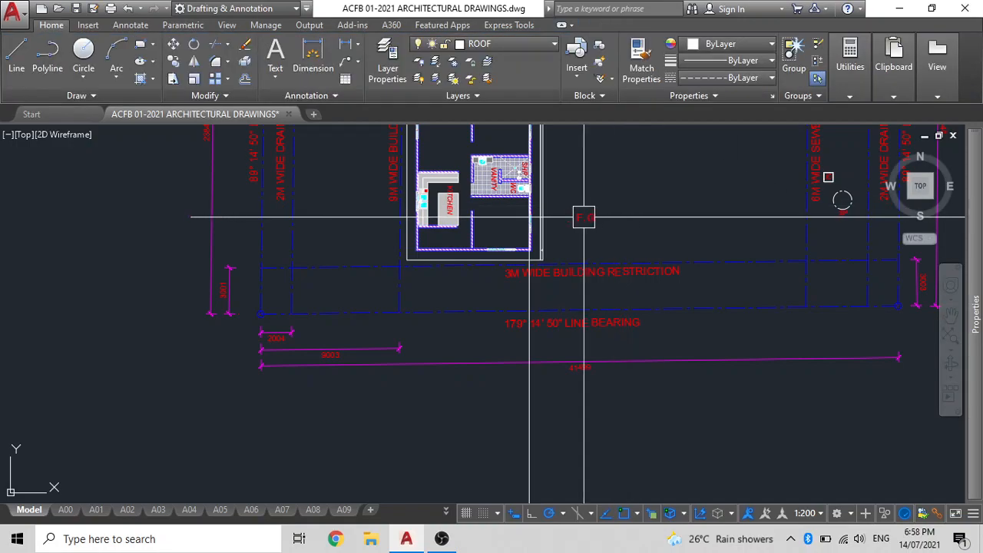
# Narrow the F.G label's text frame to fit its contents and make the text italic.
pyautogui.click(587, 218)
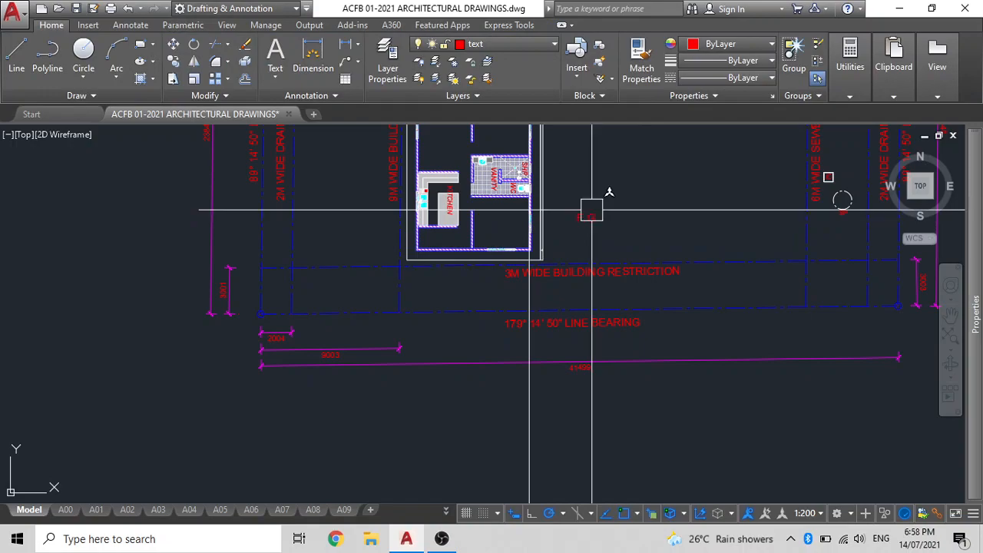
pyautogui.click(605, 213)
pyautogui.click(604, 214)
pyautogui.scroll(6, 579, 216)
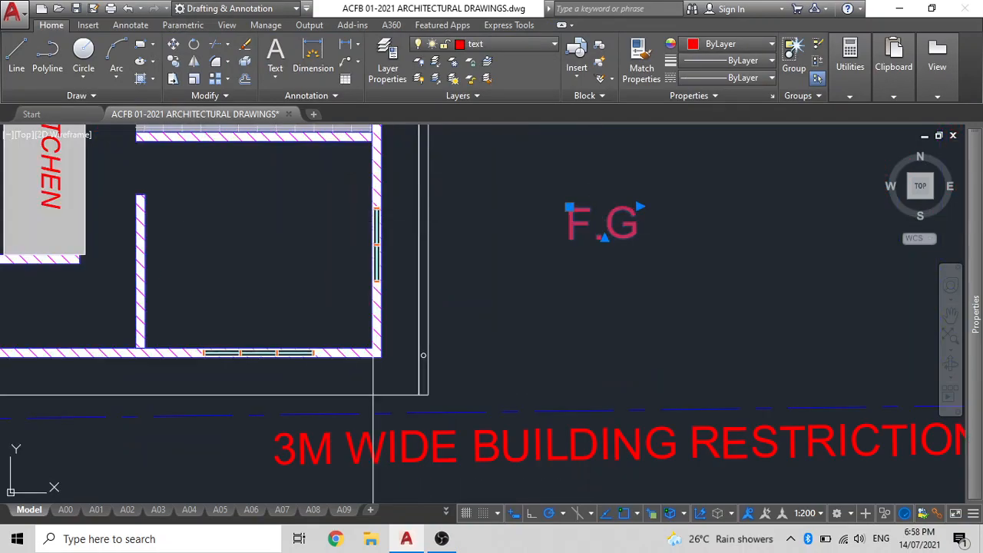
pyautogui.doubleClick(595, 230)
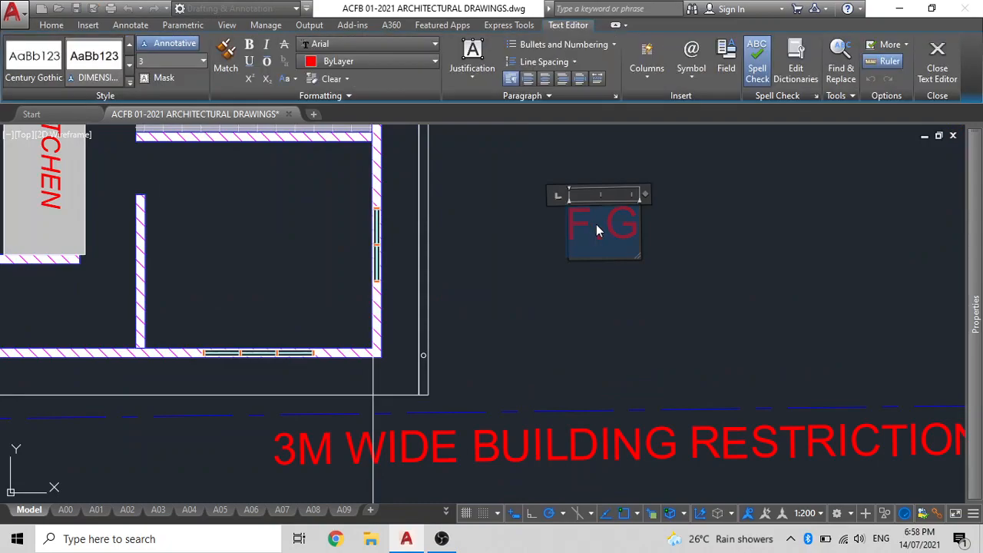
pyautogui.click(670, 236)
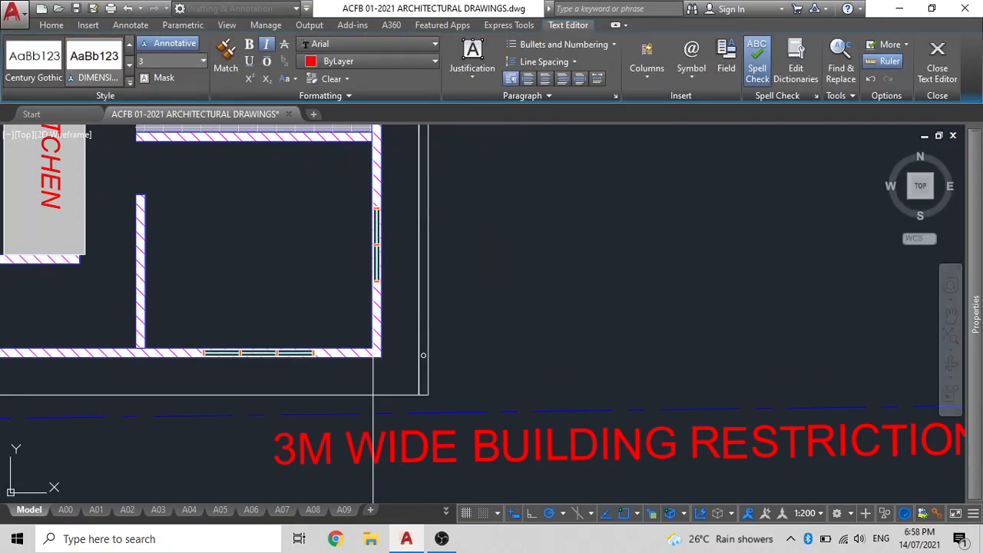
# Copy the F.G label into the kitchen, between the sink and the island.
pyautogui.click(587, 234)
pyautogui.press('Return')
pyautogui.click(569, 239)
pyautogui.moveTo(150, 82); pyautogui.dragTo(445, 267, button='middle')
pyautogui.scroll(8, 244, 361)
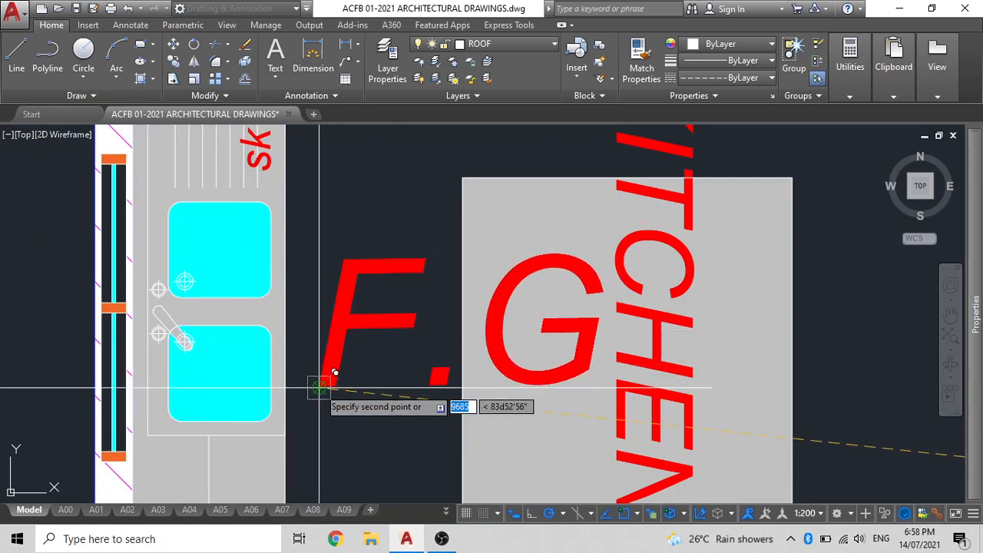
pyautogui.press('Escape')
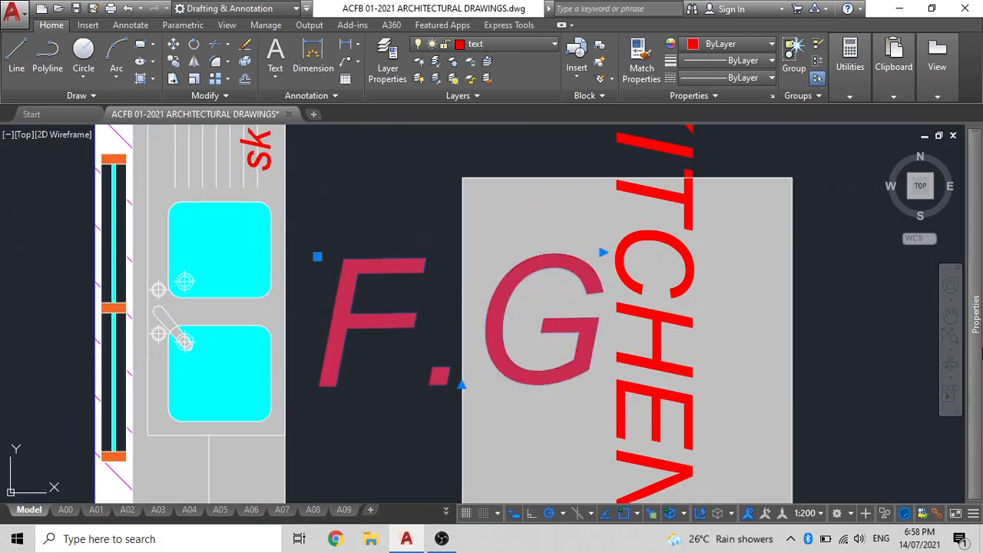
# Reduce the kitchen F.G label's paper text height to 1.
pyautogui.moveTo(980, 353)
pyautogui.click(835, 415)
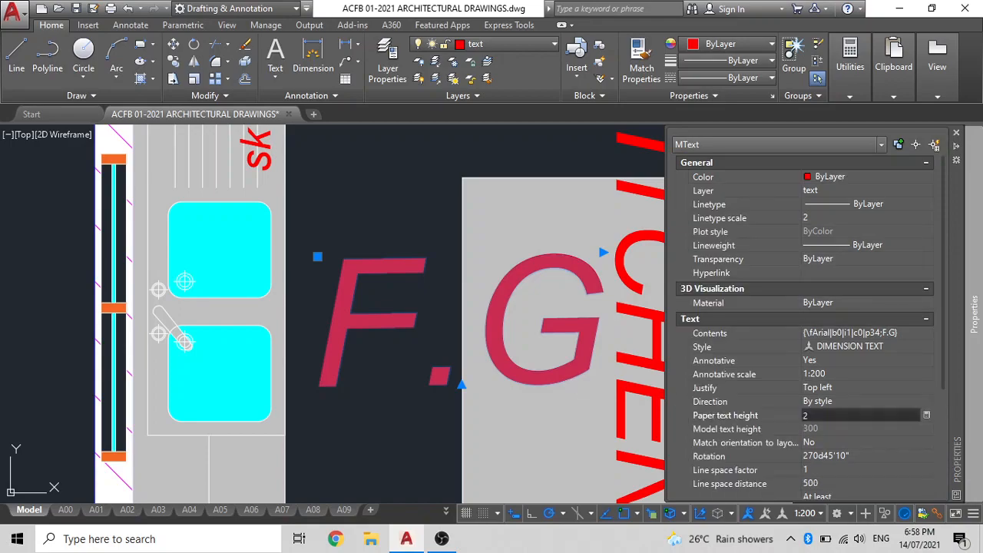
pyautogui.press('Return')
pyautogui.press('Escape')
pyautogui.moveTo(973, 353)
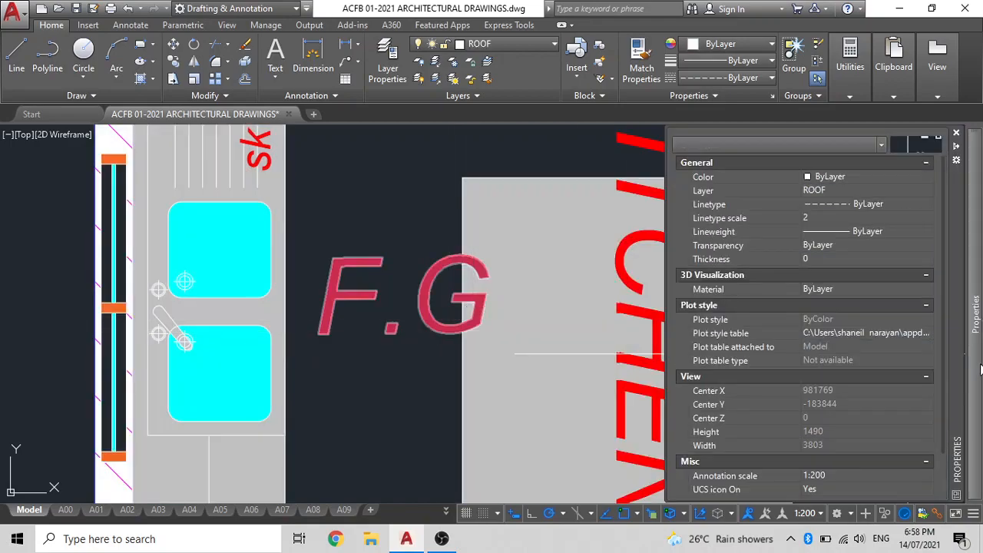
pyautogui.click(440, 310)
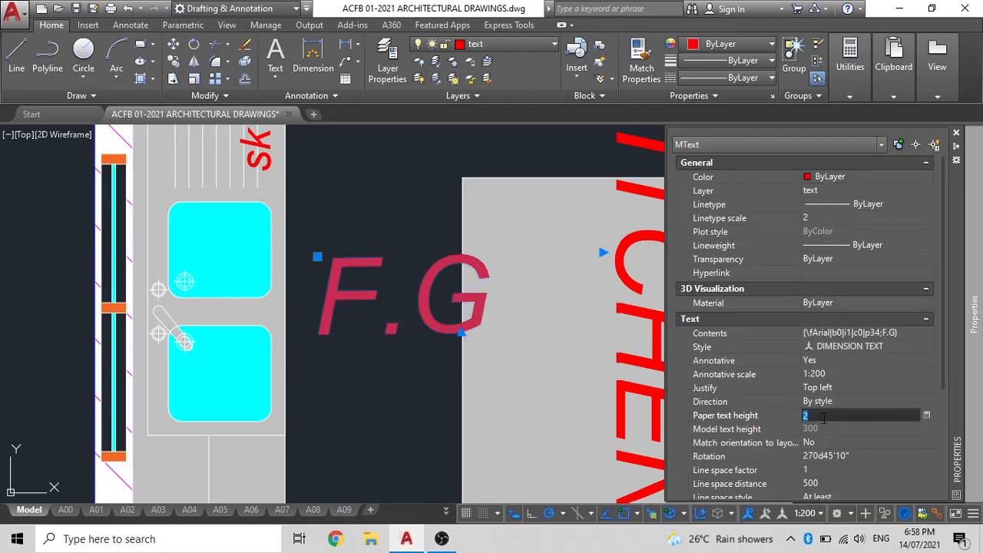
pyautogui.press('Return')
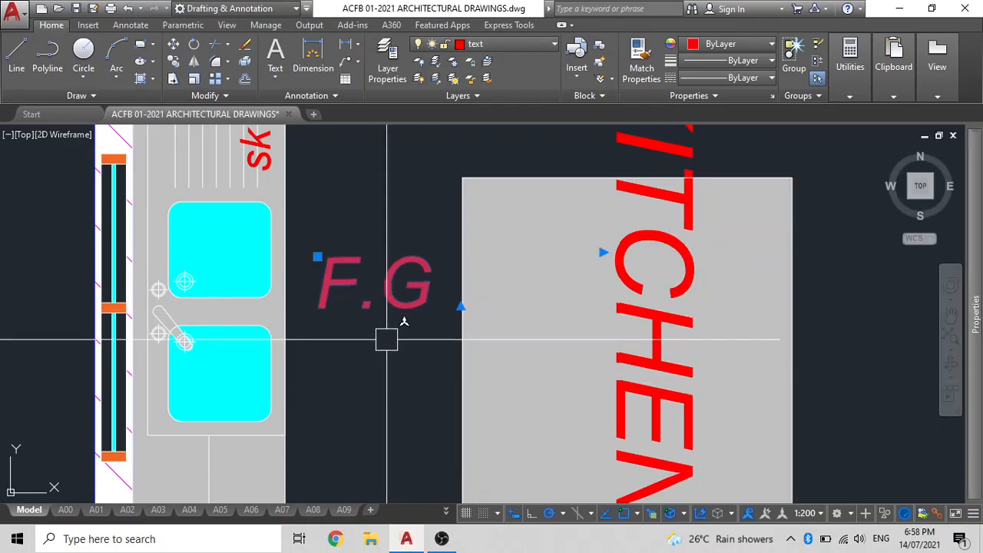
pyautogui.press('Escape')
# Shrink the kitchen F.G label's text frame to fit its contents.
pyautogui.doubleClick(398, 287)
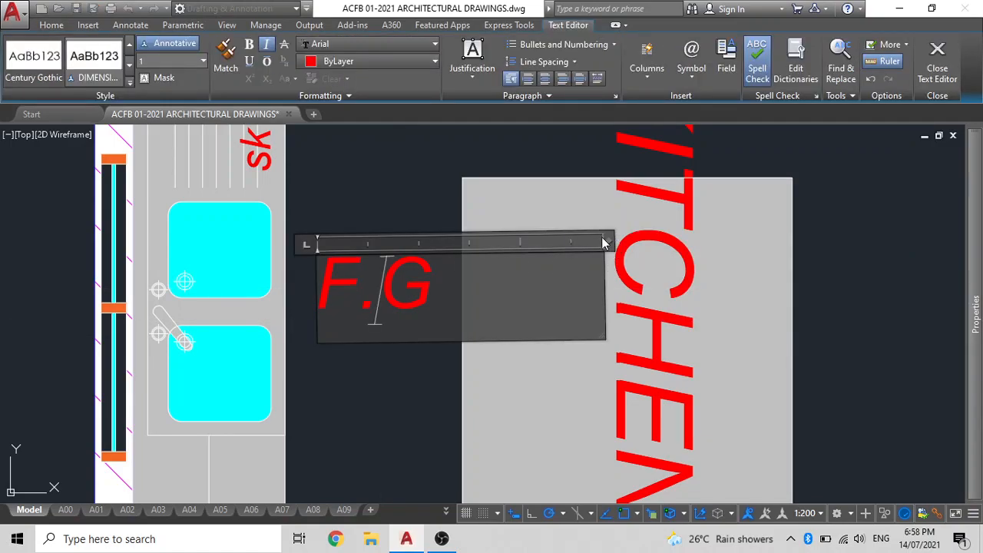
pyautogui.doubleClick(609, 242)
pyautogui.click(409, 182)
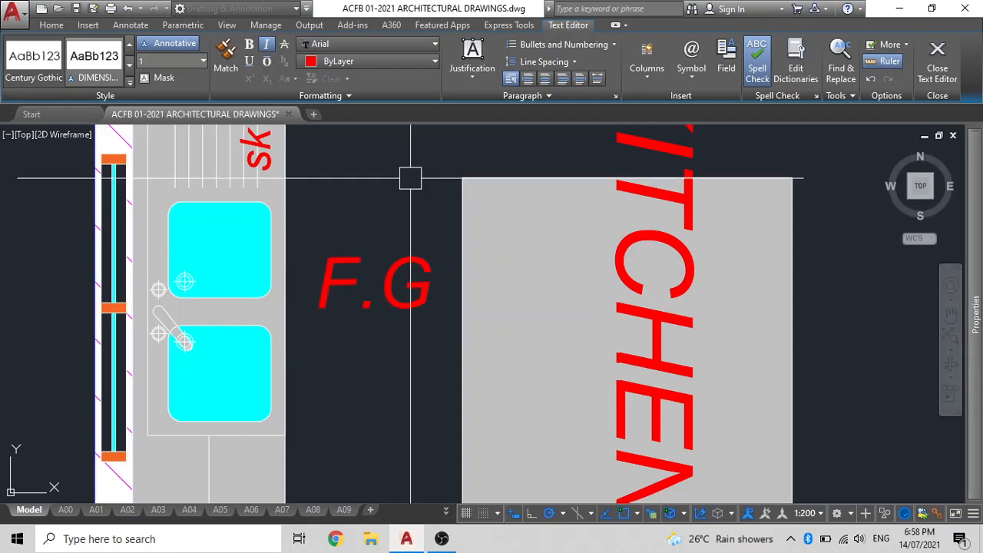
pyautogui.scroll(-2, 424, 254)
# Draw a small circle for the floor gully just below the F.G label, between the kitchen sink and the island.
pyautogui.write('c')
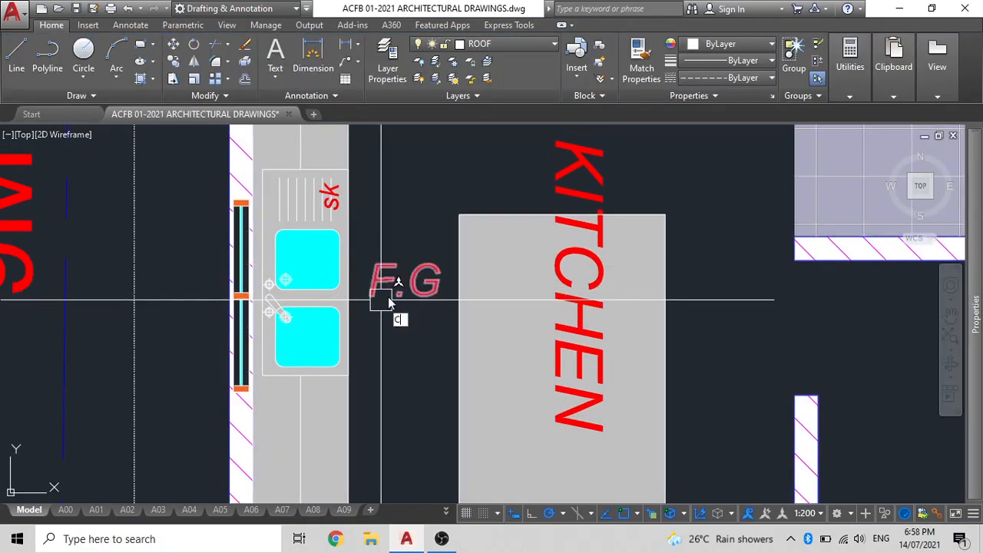
pyautogui.press('Return')
pyautogui.press('Escape')
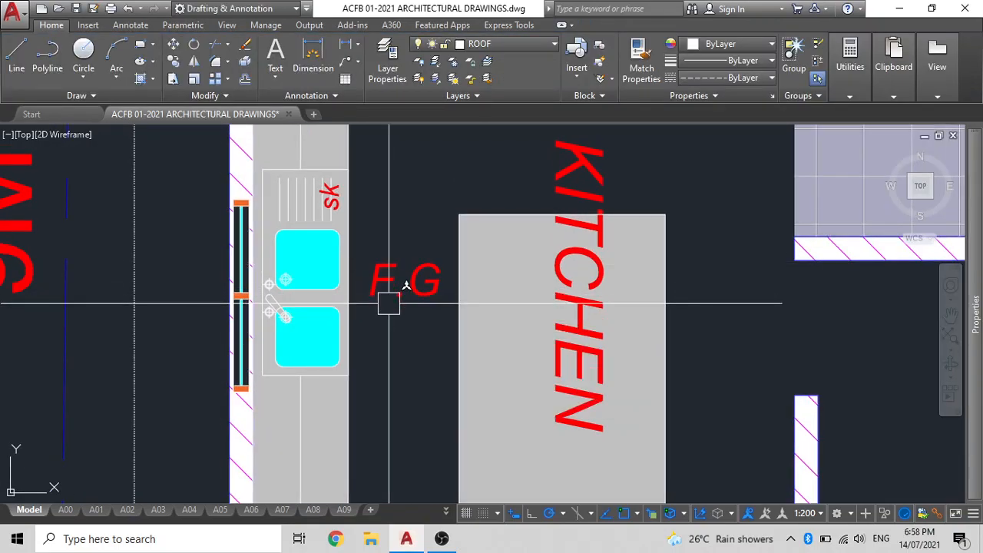
pyautogui.press('Return')
pyautogui.scroll(3, 387, 307)
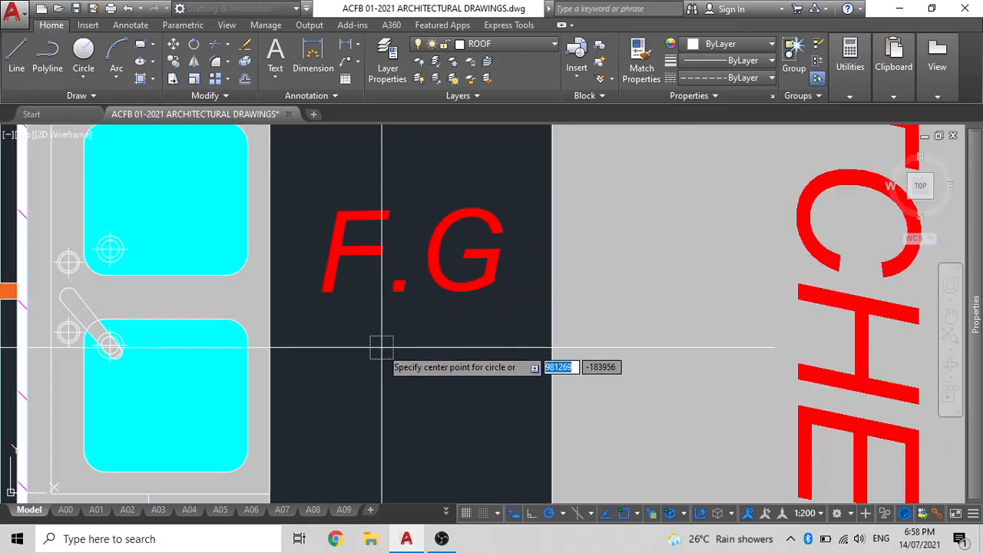
pyautogui.click(381, 351)
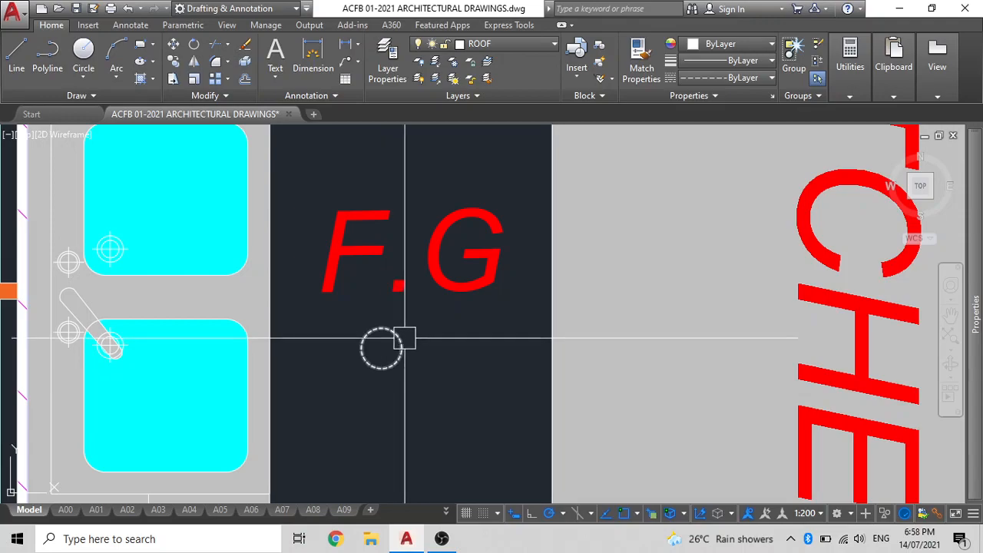
# Copy the kitchen F.G label and its circle to the bathroom, placing the circle just below the vanity basin.
pyautogui.scroll(-2, 404, 281)
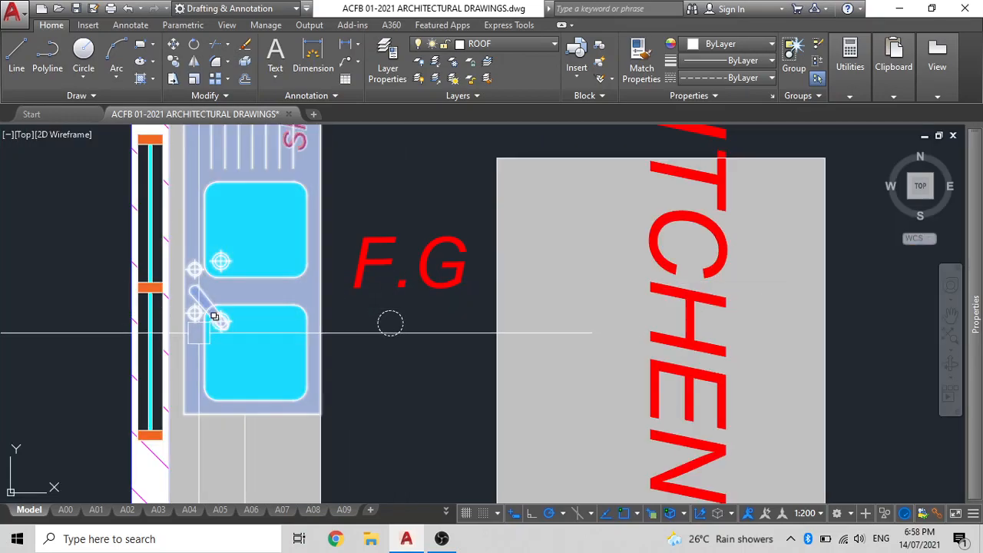
pyautogui.scroll(-2, 389, 322)
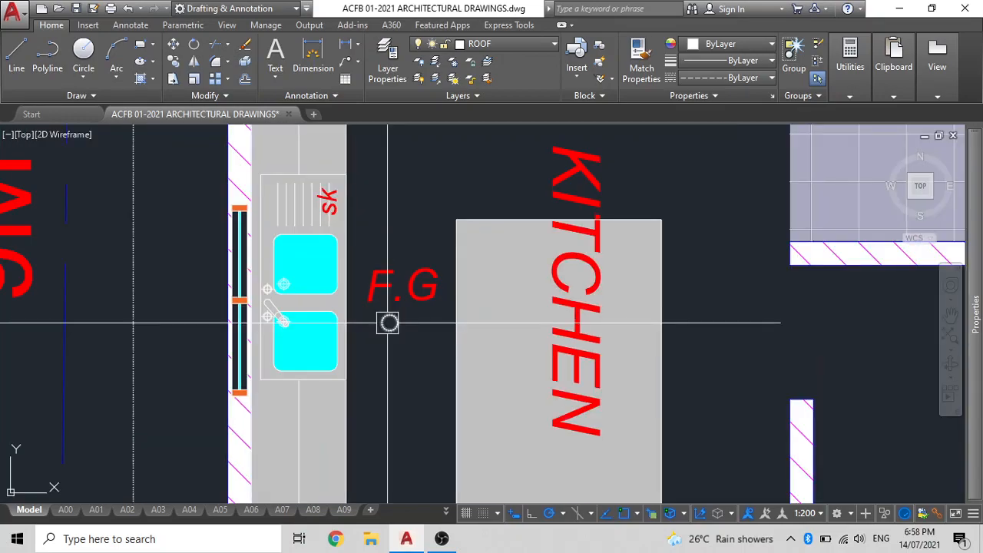
pyautogui.scroll(-2, 389, 323)
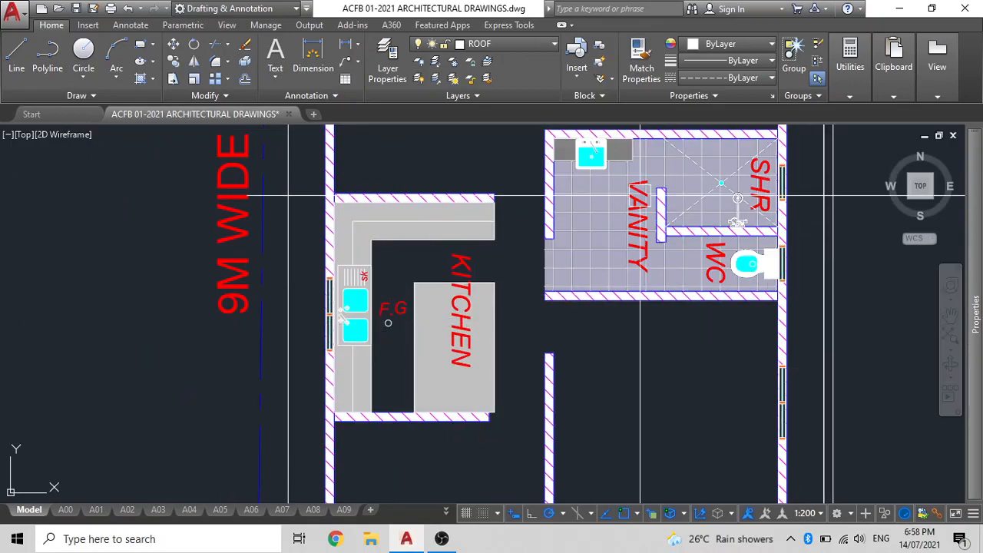
pyautogui.scroll(4, 390, 310)
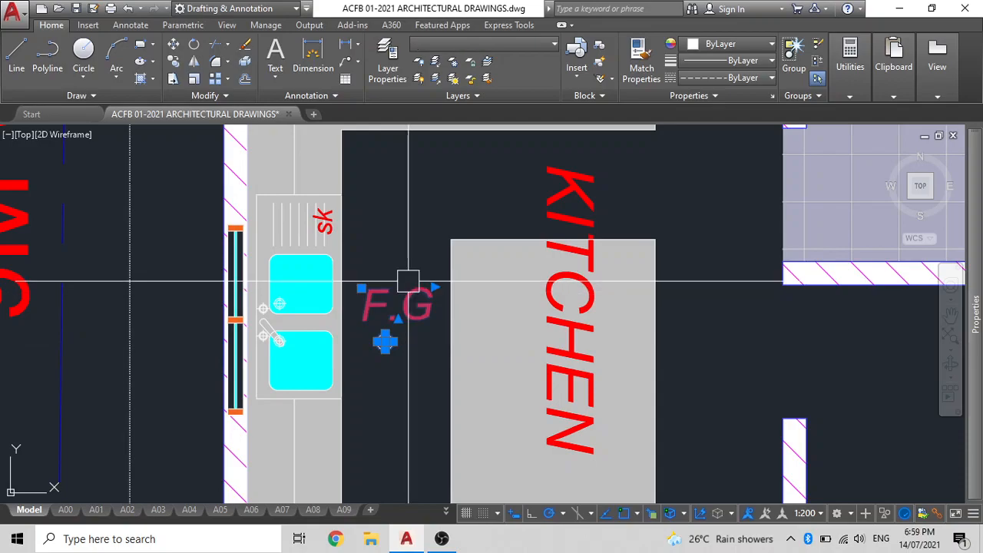
pyautogui.click(386, 341)
pyautogui.scroll(-5, 477, 331)
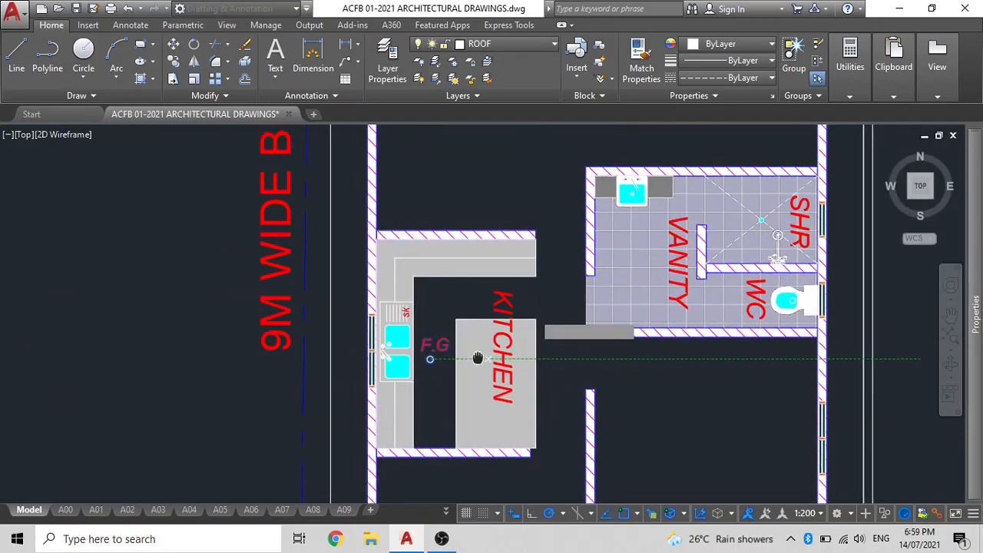
pyautogui.scroll(7, 626, 234)
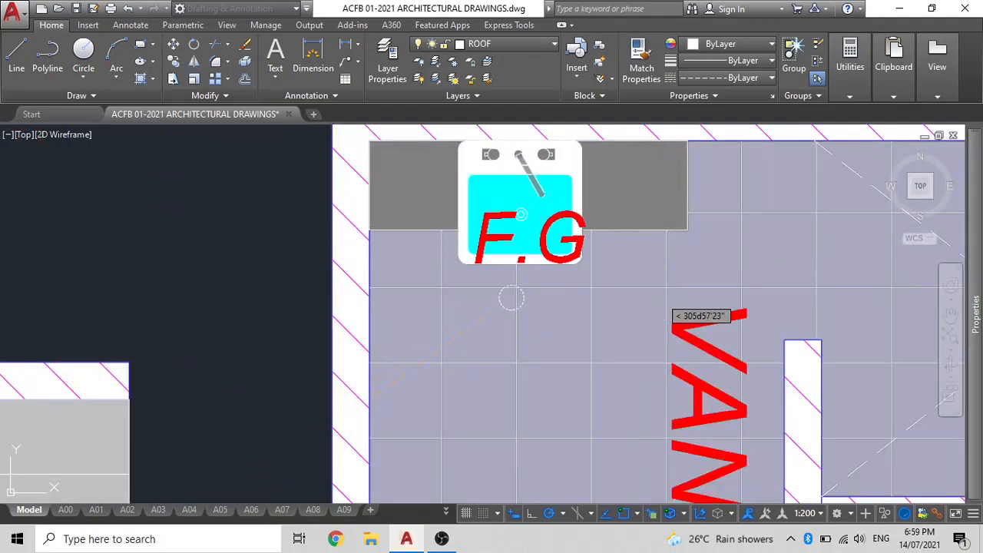
pyautogui.click(510, 291)
# Move the bathroom F.G label straight down so it sits below its circle, clear of the vanity basin.
pyautogui.click(514, 253)
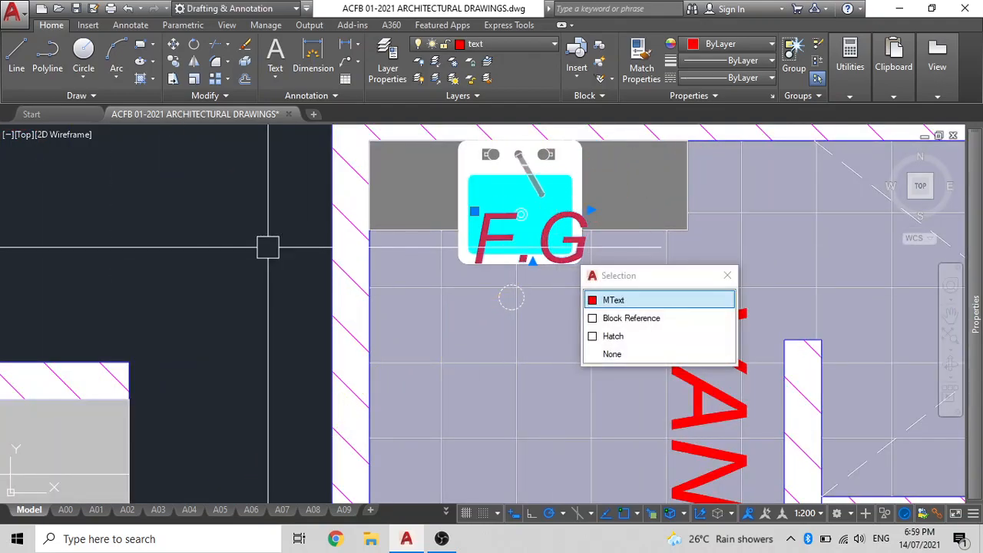
pyautogui.press('Return')
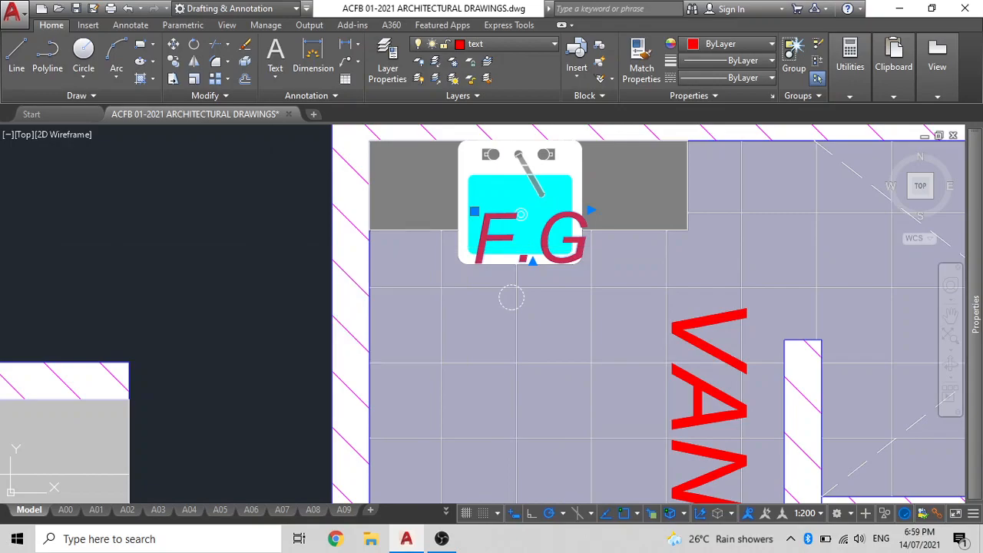
pyautogui.click(268, 248)
pyautogui.click(268, 354)
pyautogui.scroll(-6, 494, 229)
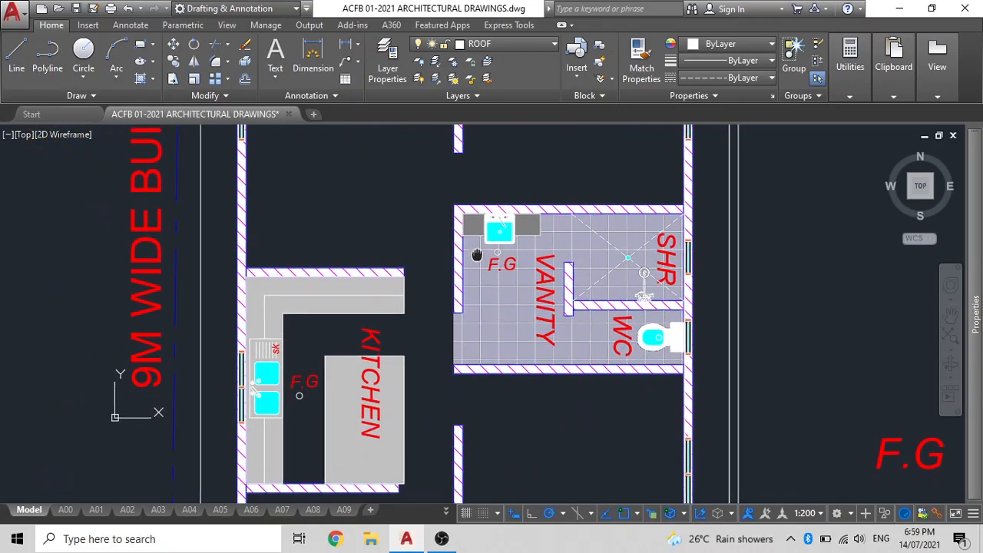
pyautogui.scroll(2, 503, 249)
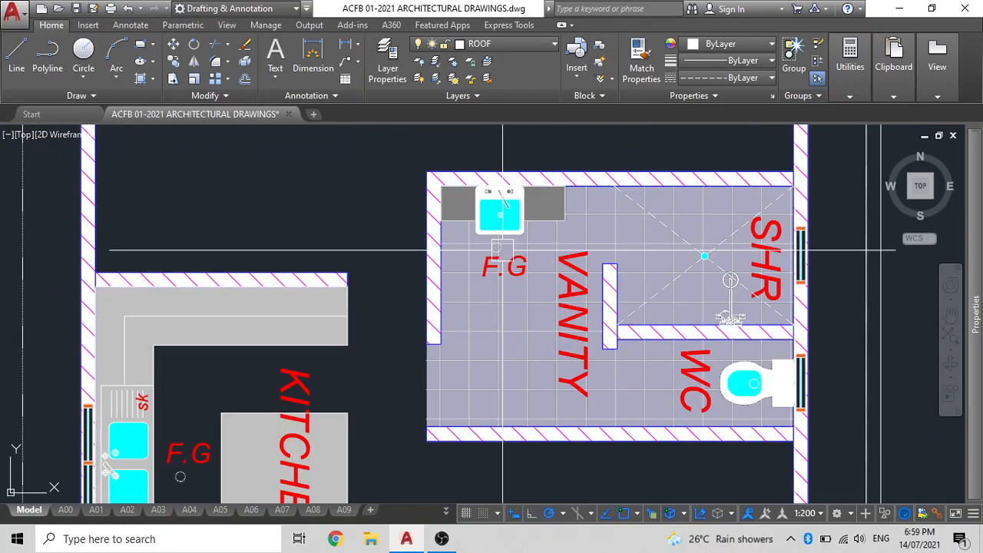
pyautogui.scroll(-8, 496, 247)
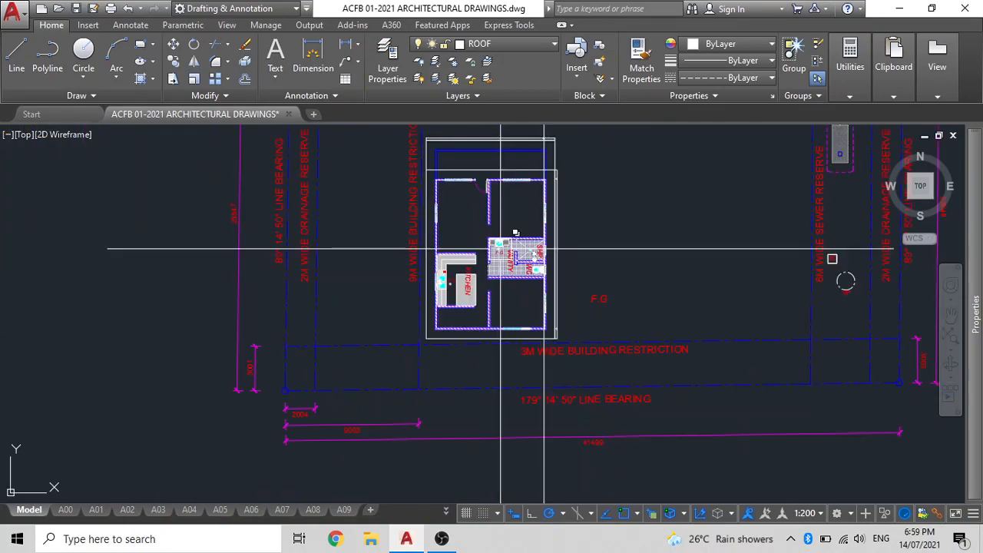
pyautogui.scroll(8, 486, 258)
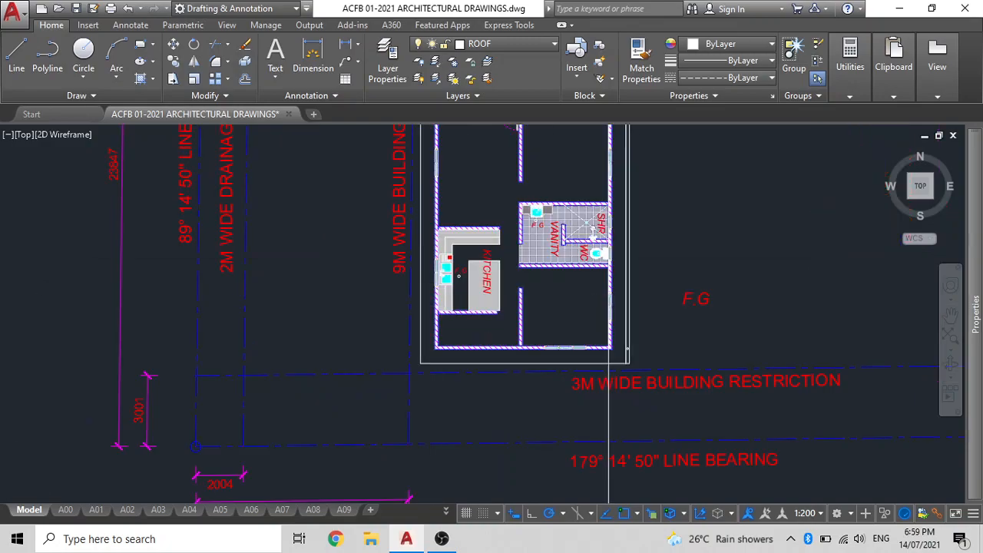
pyautogui.scroll(-5, 518, 261)
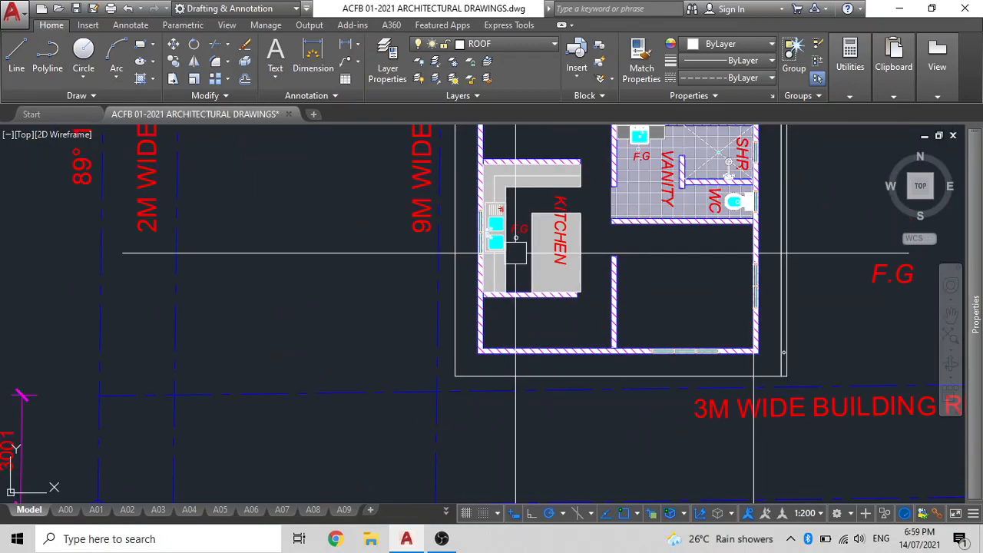
pyautogui.moveTo(518, 261); pyautogui.dragTo(599, 368, button='middle')
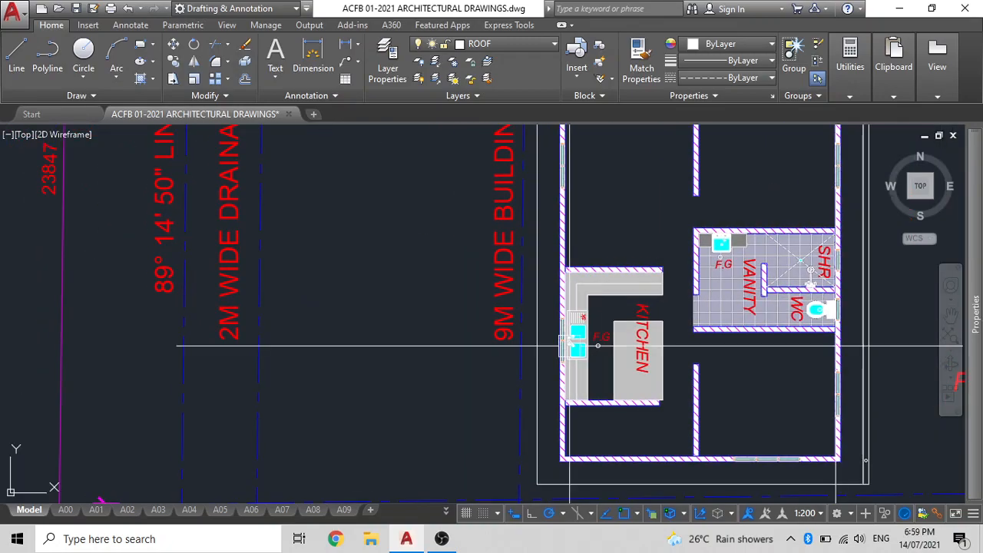
# Make 50 DIA PVC WASTE the current layer.
pyautogui.click(522, 47)
pyautogui.scroll(5, 530, 165)
pyautogui.scroll(9, 534, 180)
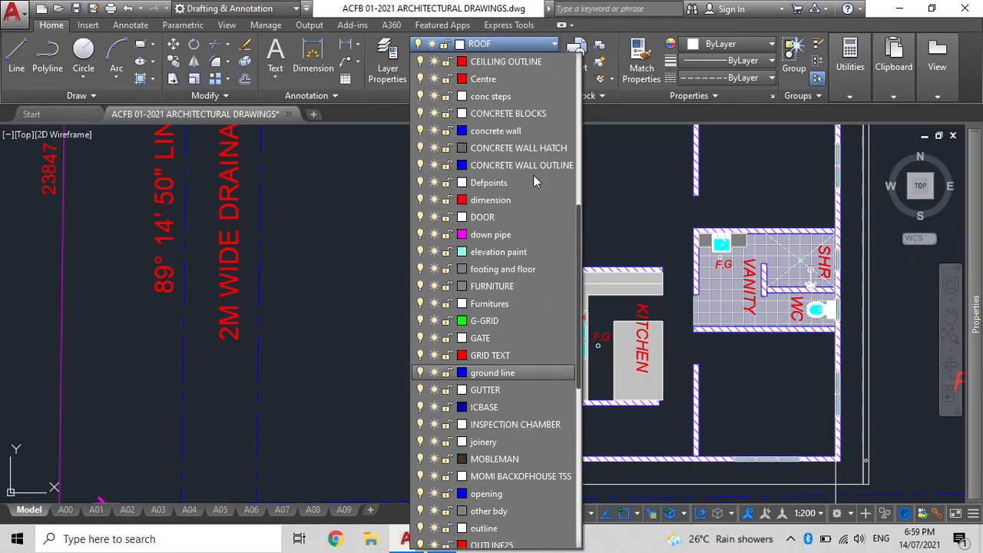
pyautogui.scroll(2, 534, 181)
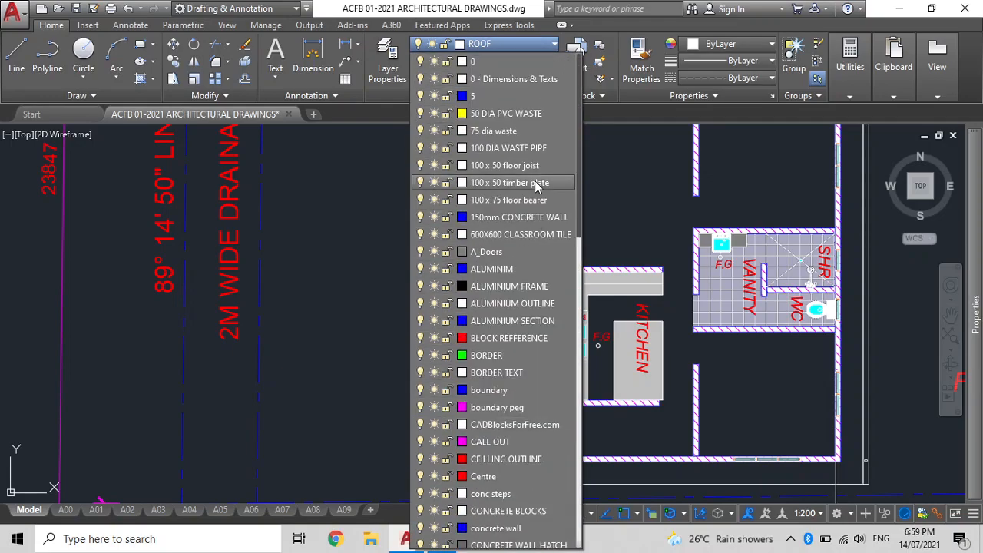
pyautogui.click(503, 114)
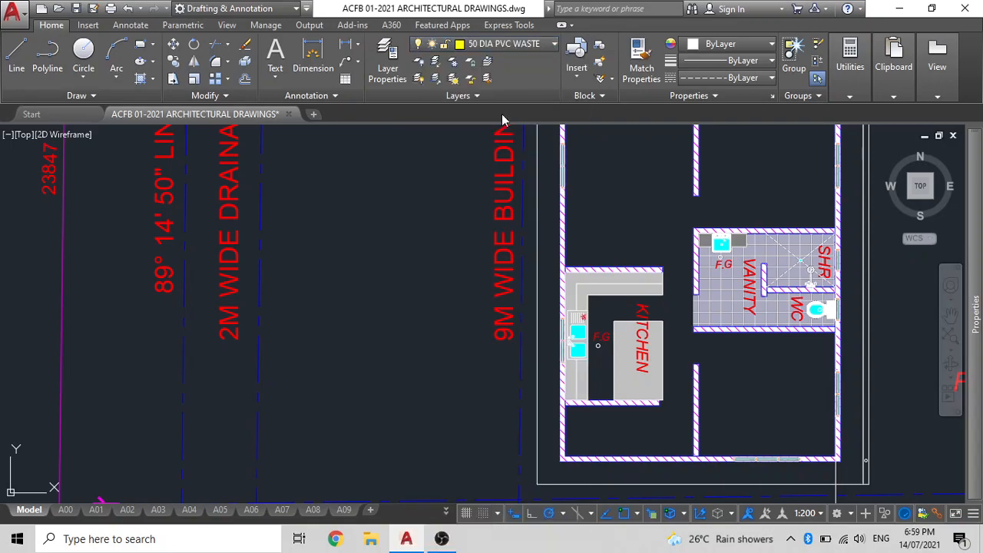
# Rename the layer 50 DIA PVC WASTE to "50mm Dia waste pipe" in the layer properties.
pyautogui.click(491, 45)
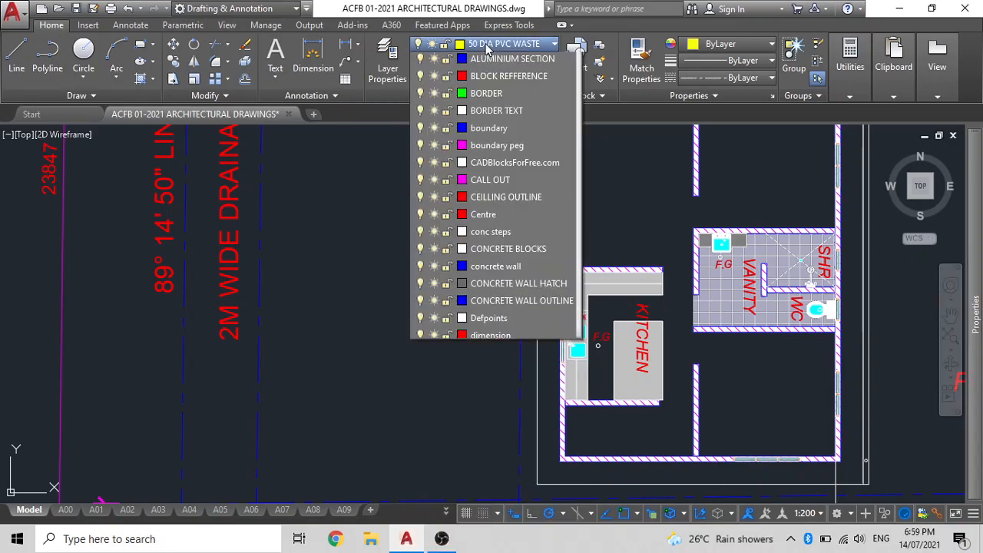
pyautogui.click(474, 63)
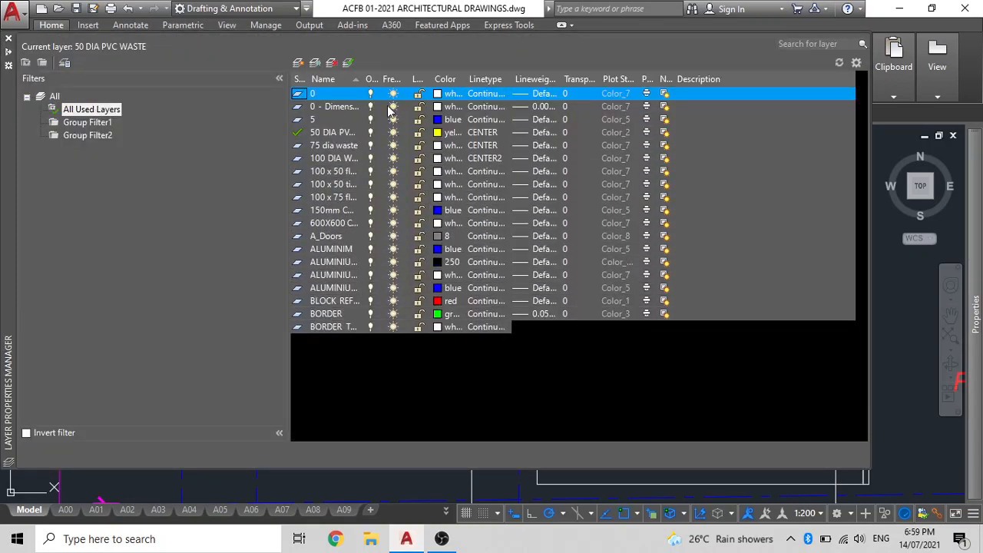
pyautogui.click(334, 132)
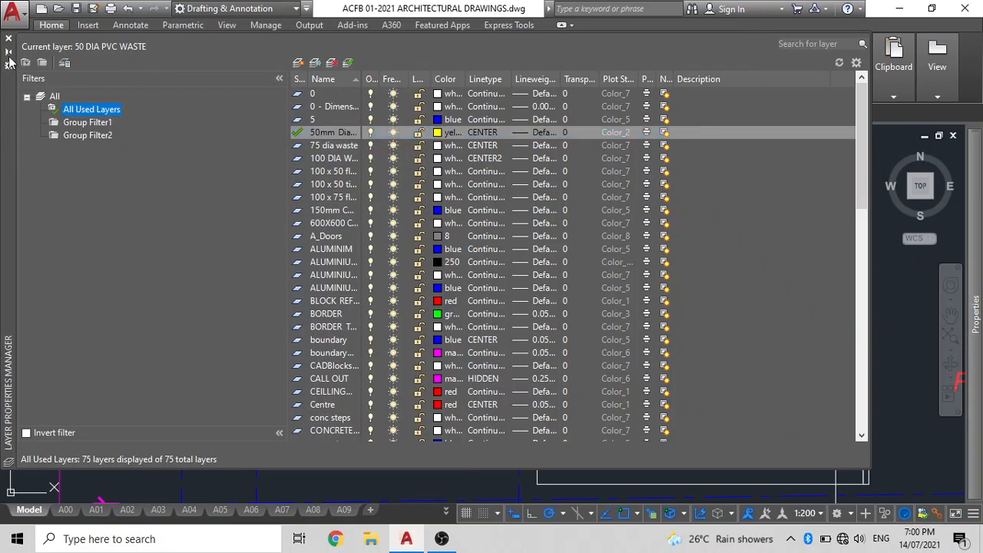
pyautogui.scroll(-5, 407, 225)
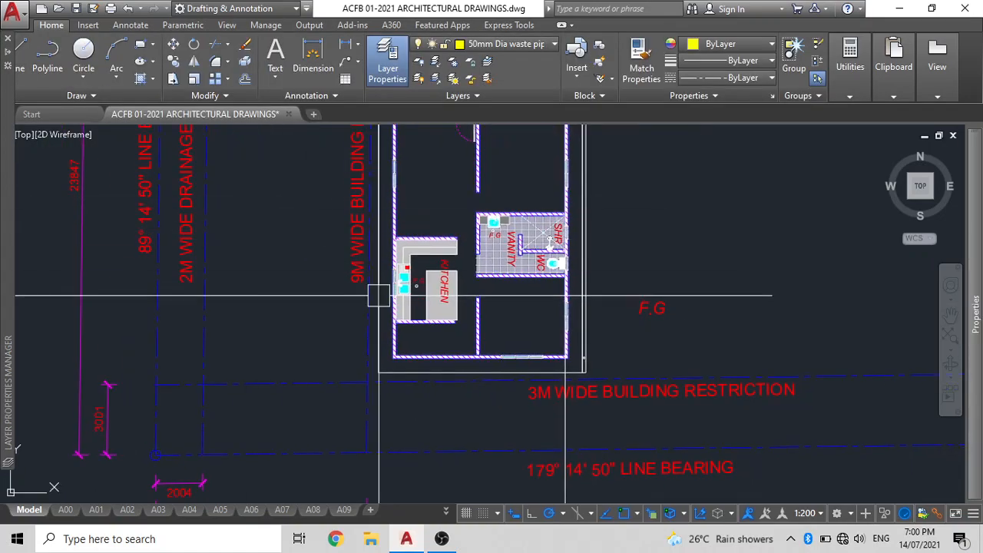
pyautogui.scroll(7, 377, 292)
pyautogui.click(434, 215)
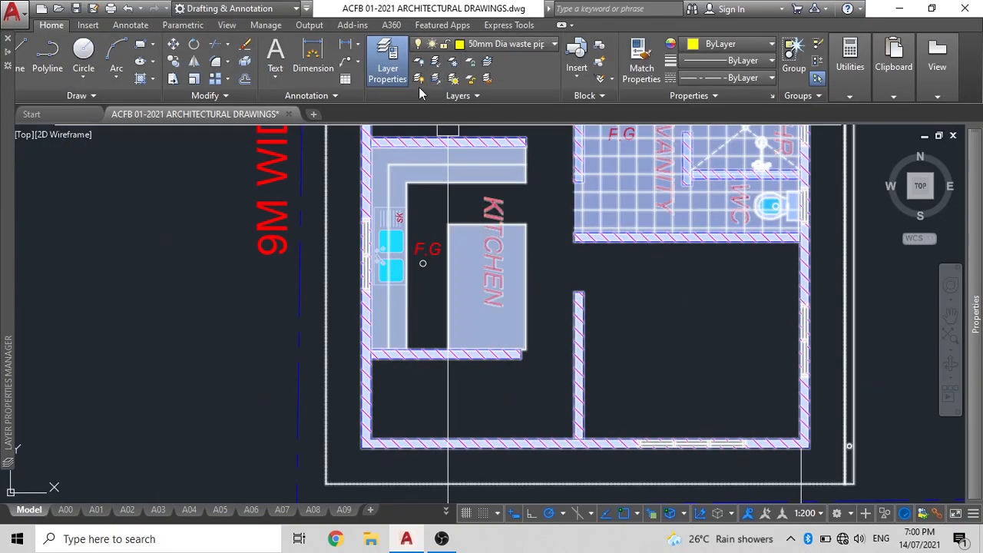
pyautogui.press('Escape')
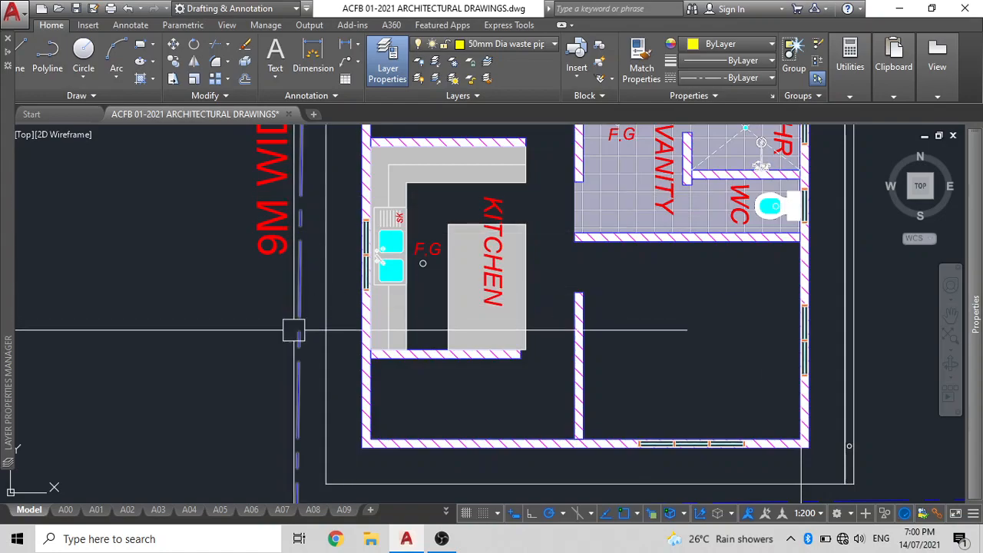
pyautogui.press('Return')
pyautogui.scroll(5, 457, 235)
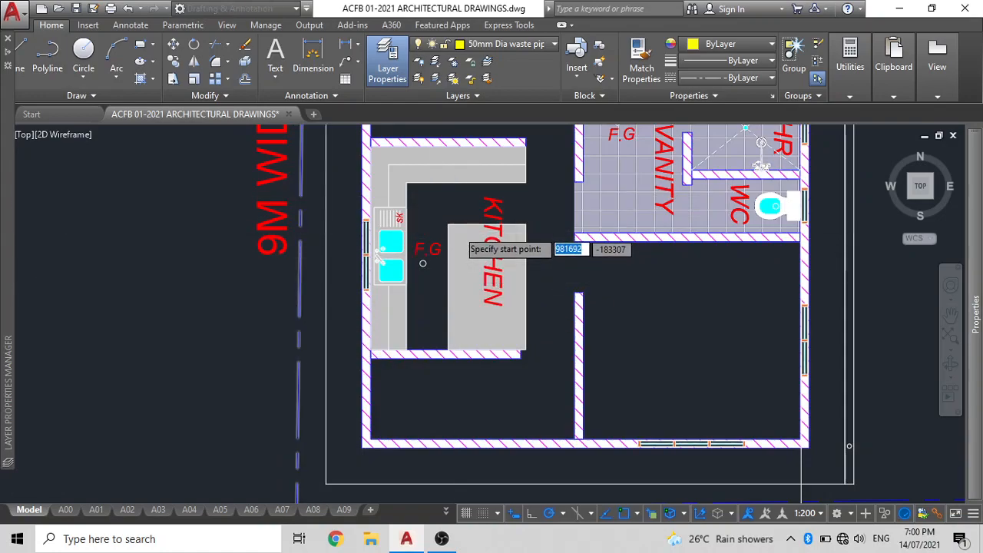
pyautogui.scroll(4, 103, 370)
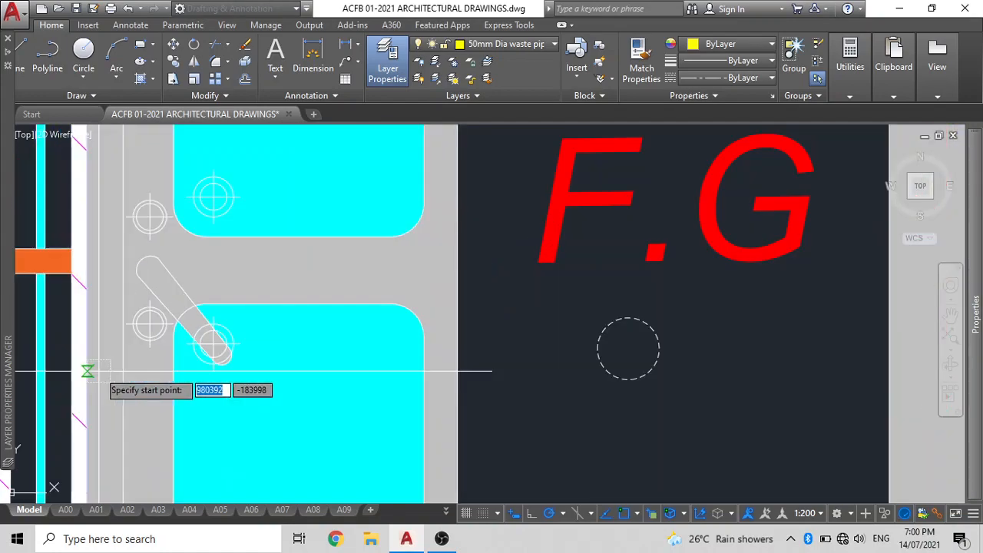
pyautogui.click(150, 324)
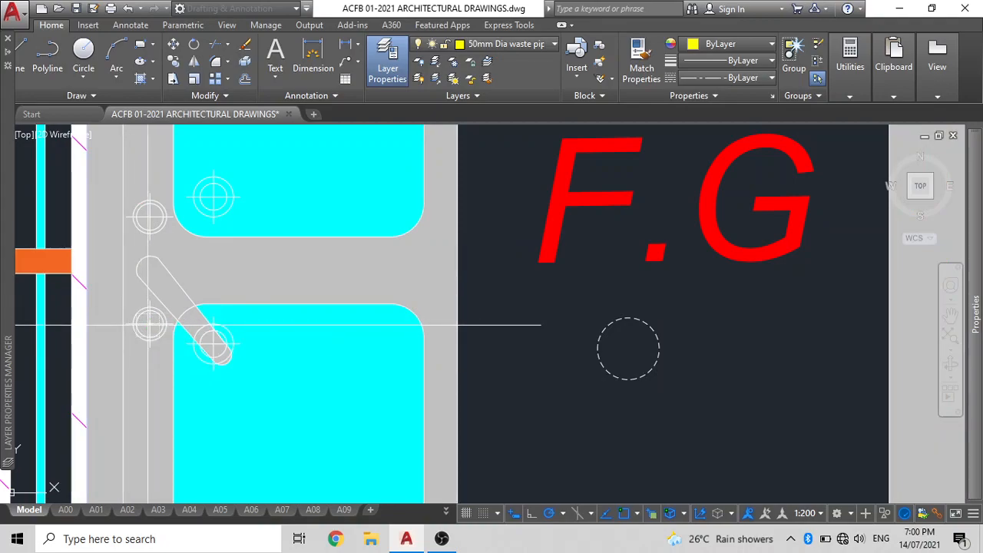
pyautogui.press('Escape')
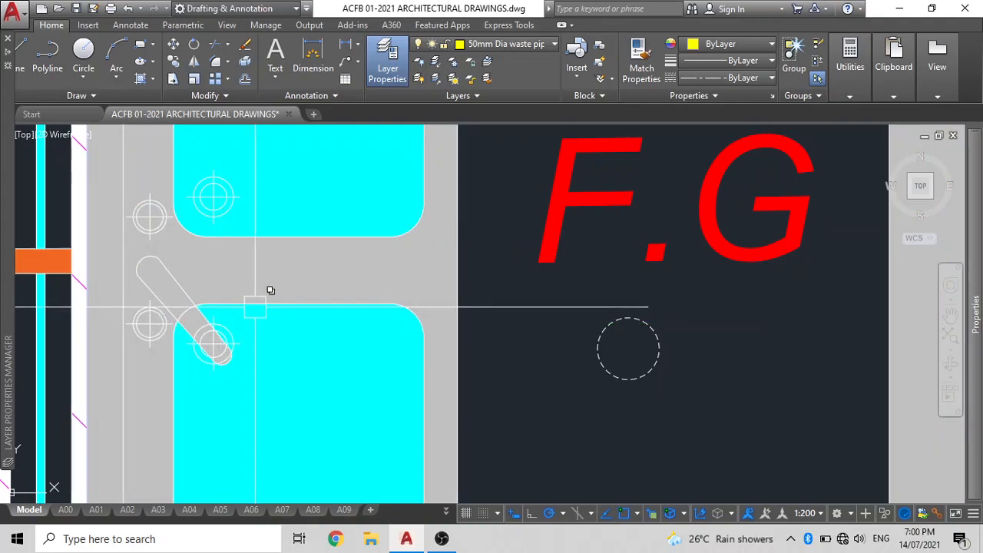
# Draw a vertical polyline joining the drain centres of the two kitchen sink bowls as the 50 mm waste pipe.
pyautogui.press('space')
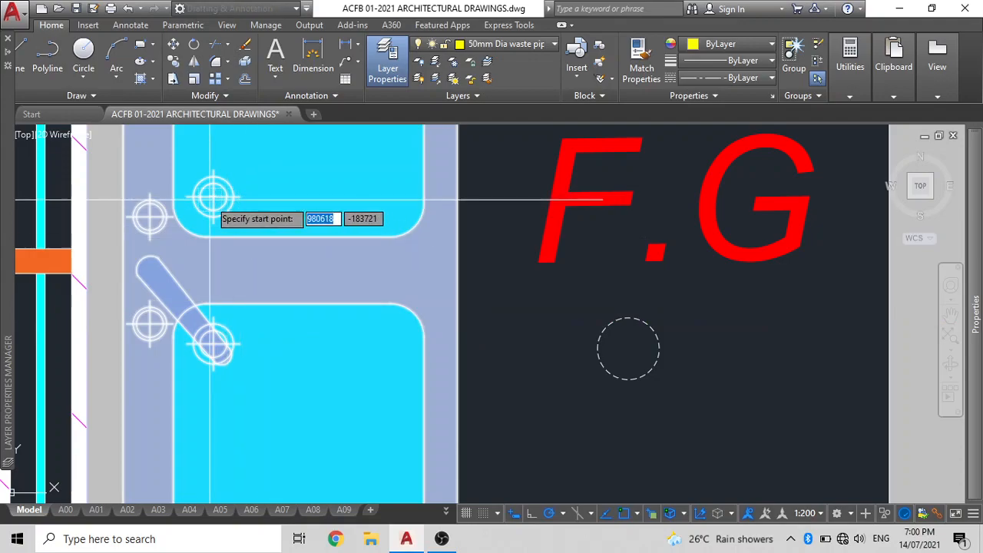
pyautogui.click(209, 199)
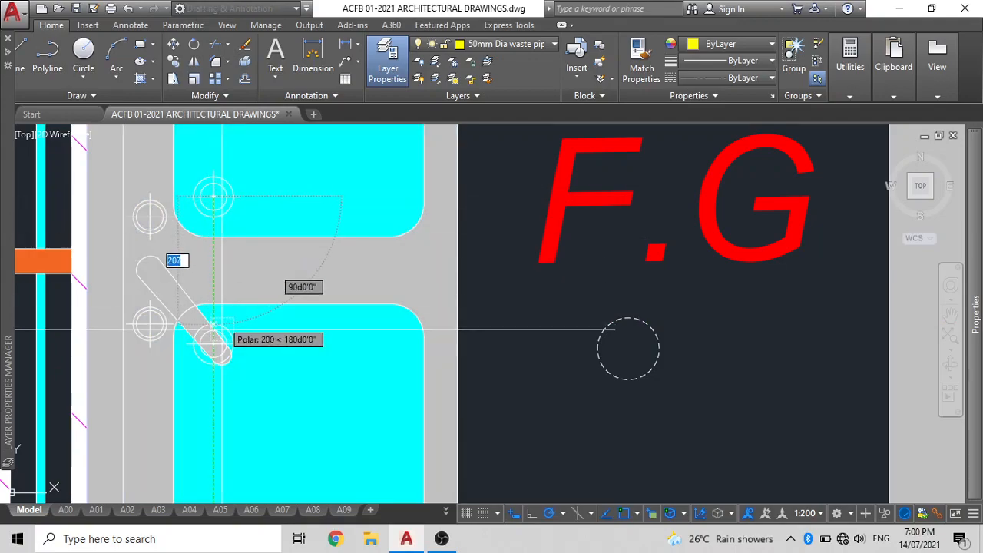
pyautogui.click(212, 347)
pyautogui.press('Escape')
# Draw a waste pipe polyline from the middle of the sink-drain link through the kitchen F.G circle and horizontally into the SP circle.
pyautogui.write('pl')
pyautogui.press('space')
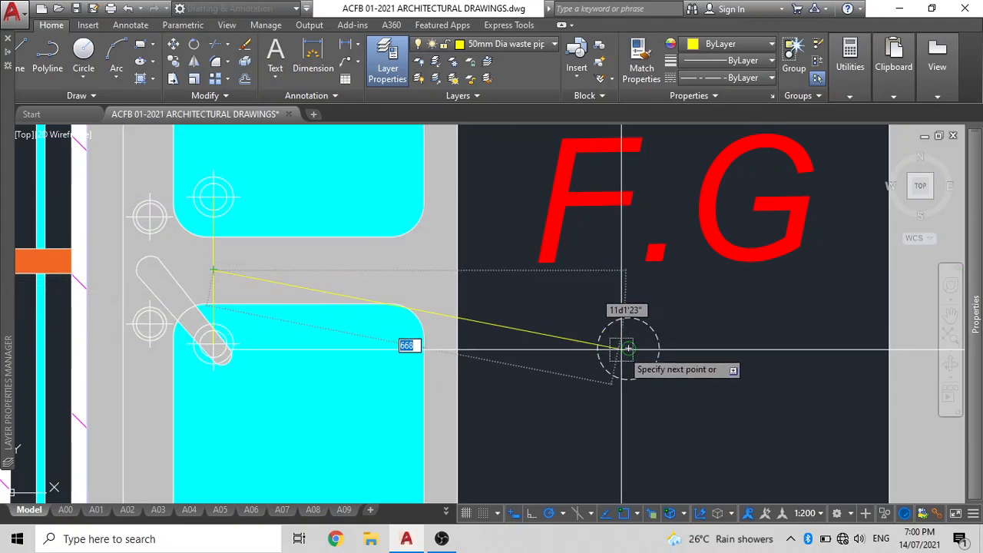
pyautogui.scroll(-5, 607, 350)
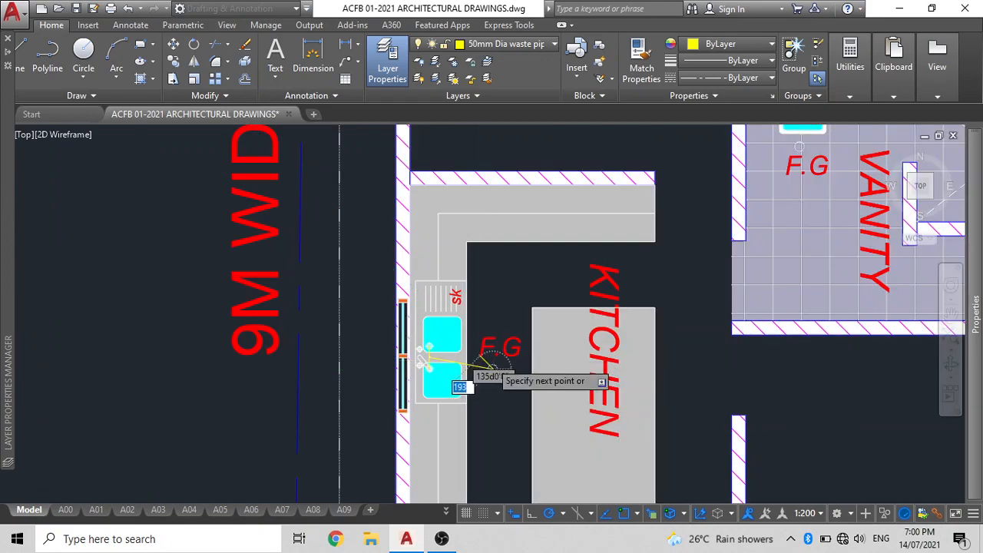
pyautogui.scroll(-4, 480, 355)
pyautogui.moveTo(726, 362); pyautogui.dragTo(39, 322, button='middle')
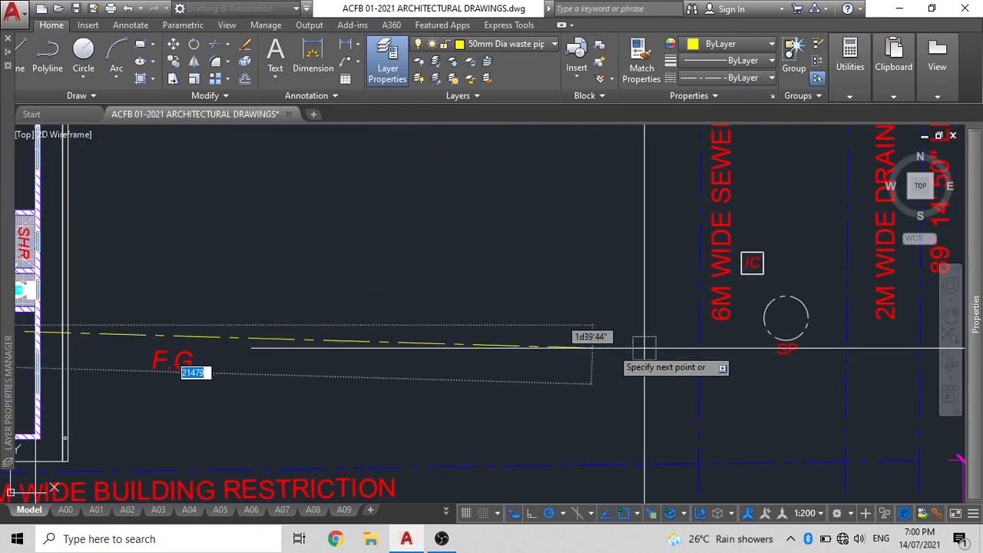
pyautogui.scroll(4, 758, 327)
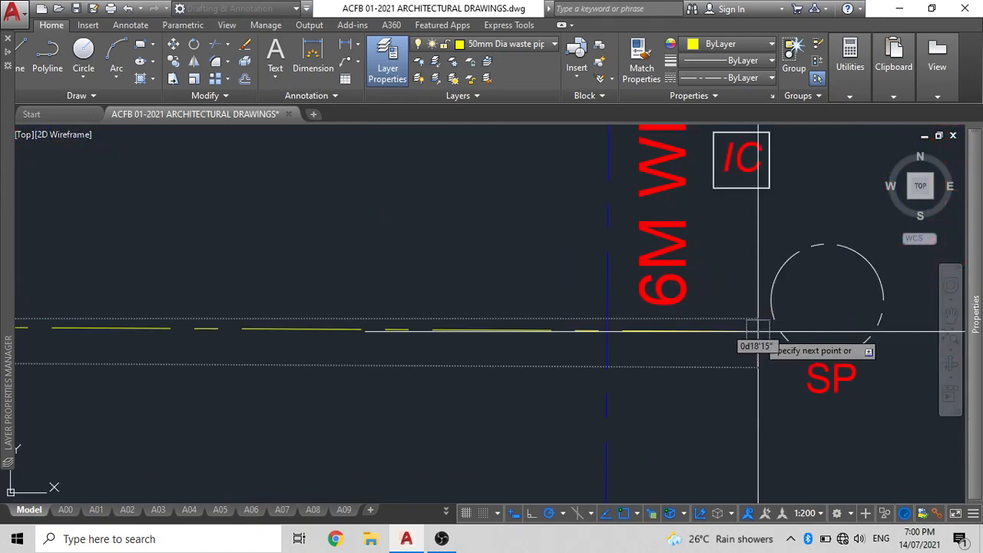
pyautogui.click(804, 319)
# Move the SP circle and its label so the circle's house-side quadrant sits on the waste pipe.
pyautogui.click(849, 433)
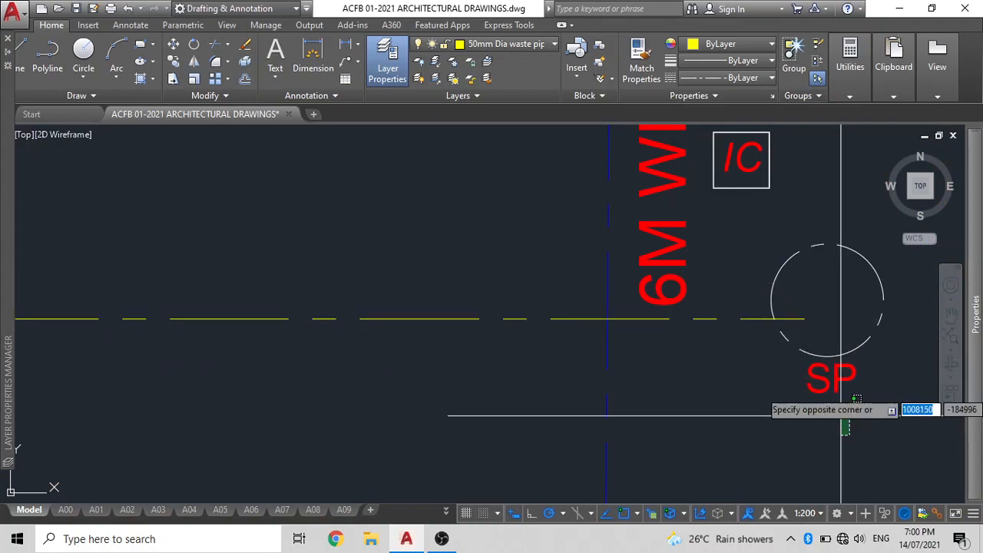
pyautogui.click(801, 345)
pyautogui.press('Return')
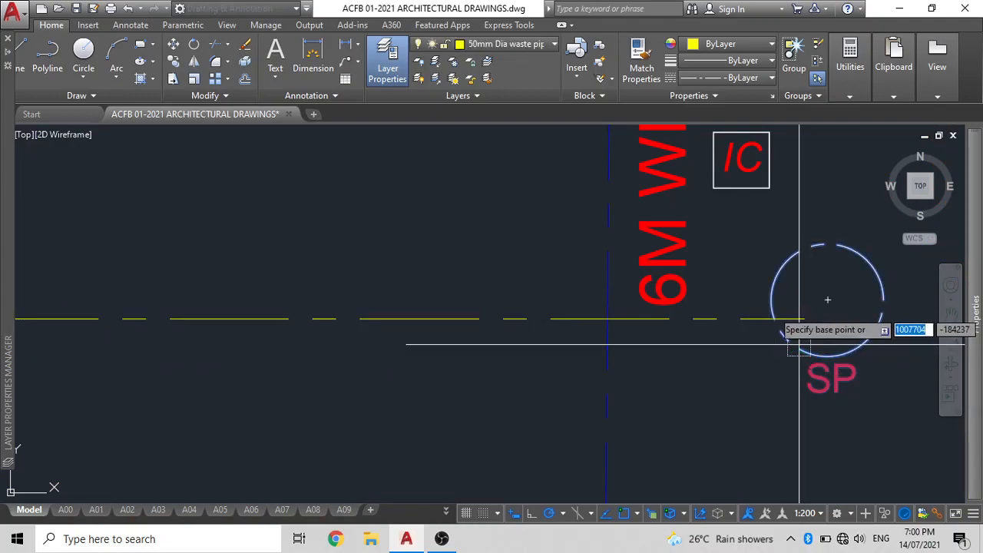
pyautogui.click(770, 300)
pyautogui.click(774, 319)
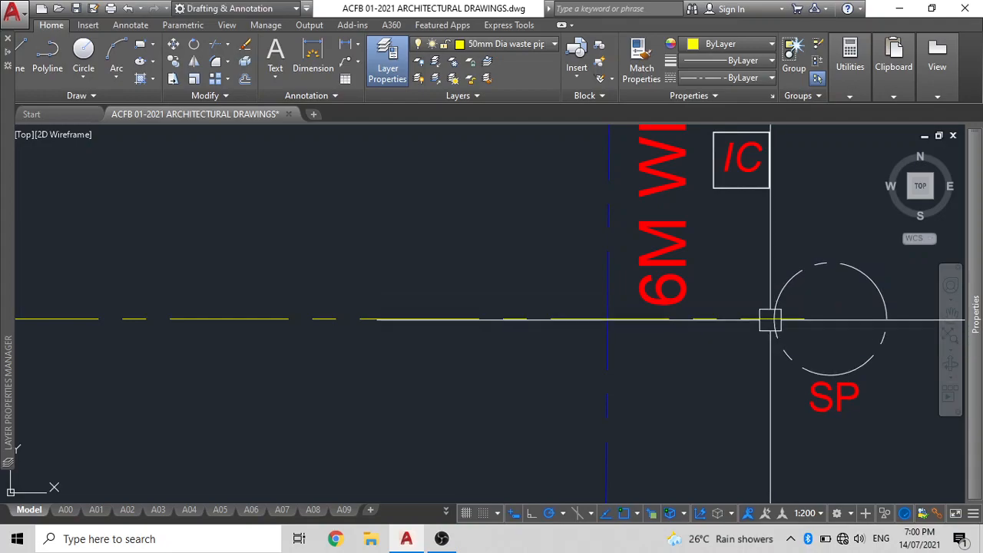
# Trim off the end of the waste pipe that extends inside the SP circle.
pyautogui.click(789, 344)
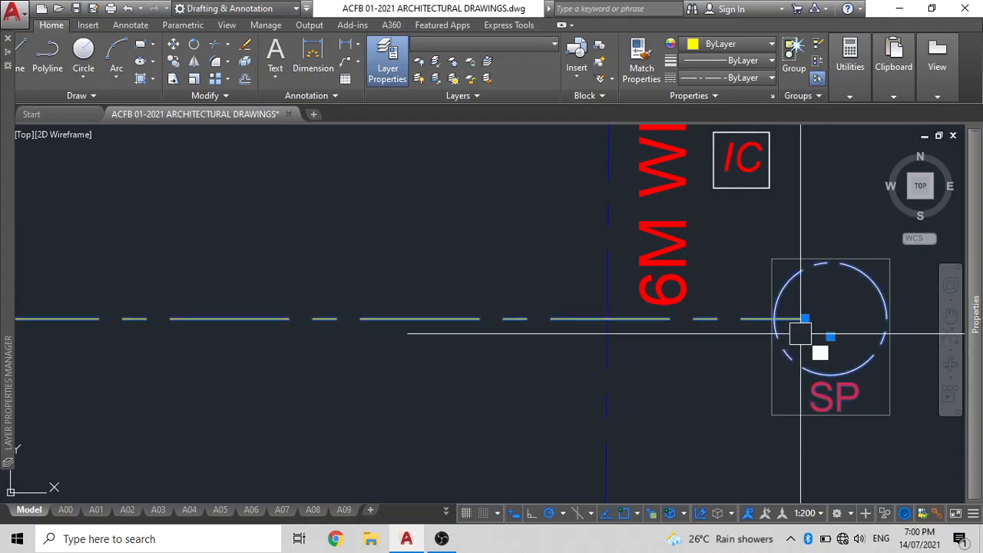
pyautogui.write('tr')
pyautogui.press('Return')
pyautogui.click(797, 318)
pyautogui.press('Escape')
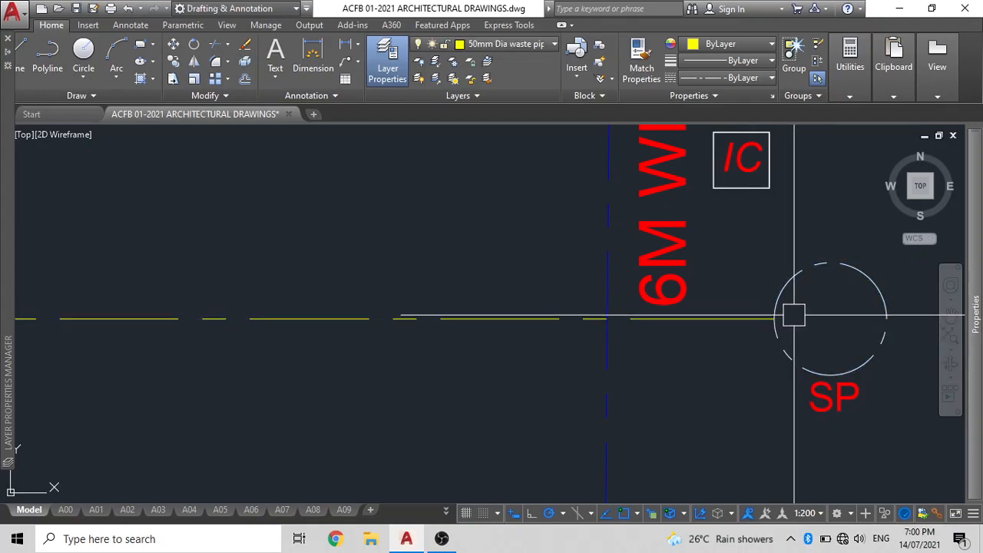
# Draw a waste pipe polyline from the vanity basin drain through the bathroom F.G circle and straight down to the main waste pipe.
pyautogui.scroll(-6, 787, 316)
pyautogui.scroll(-3, 782, 313)
pyautogui.scroll(4, 758, 307)
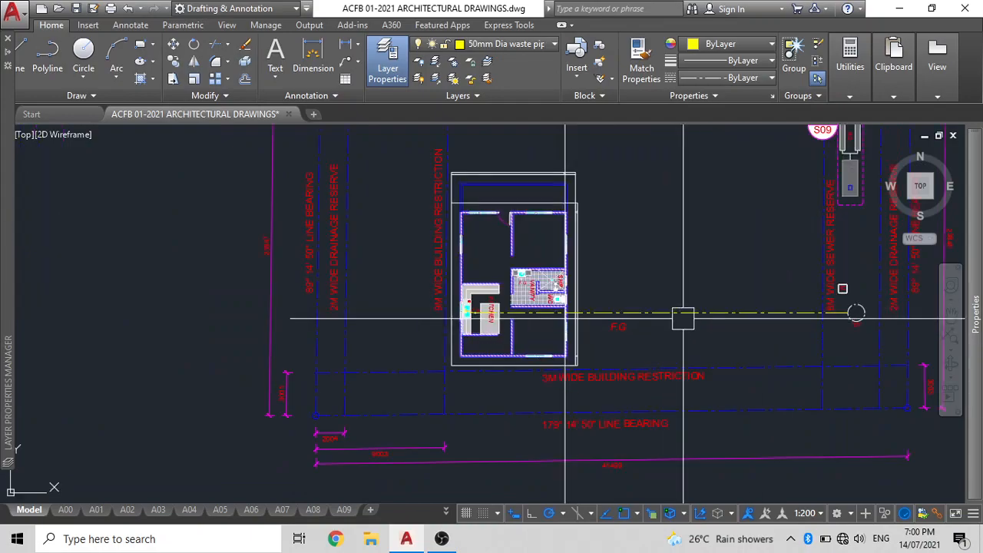
pyautogui.scroll(-2, 568, 307)
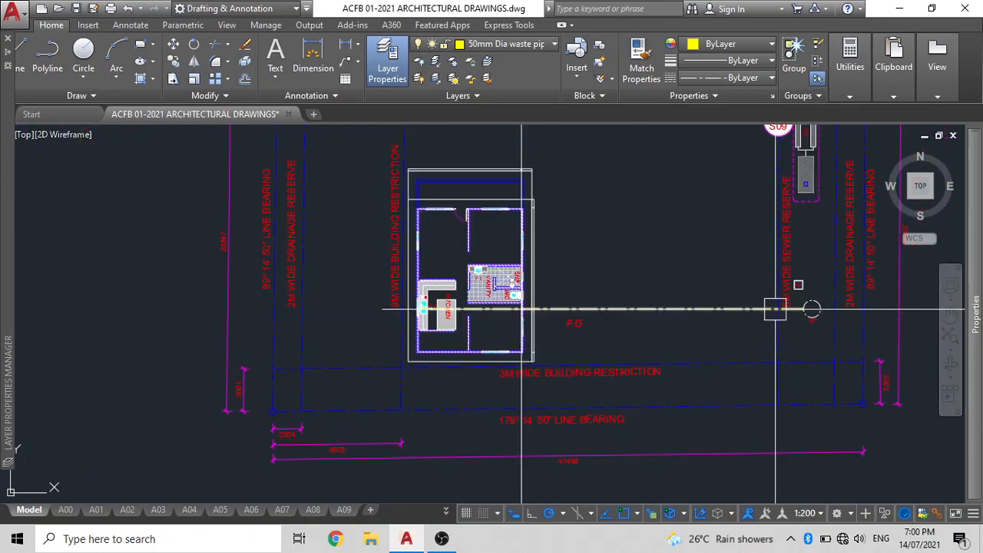
pyautogui.scroll(2, 521, 309)
pyautogui.moveTo(370, 318); pyautogui.dragTo(461, 337, button='middle')
pyautogui.scroll(2, 370, 280)
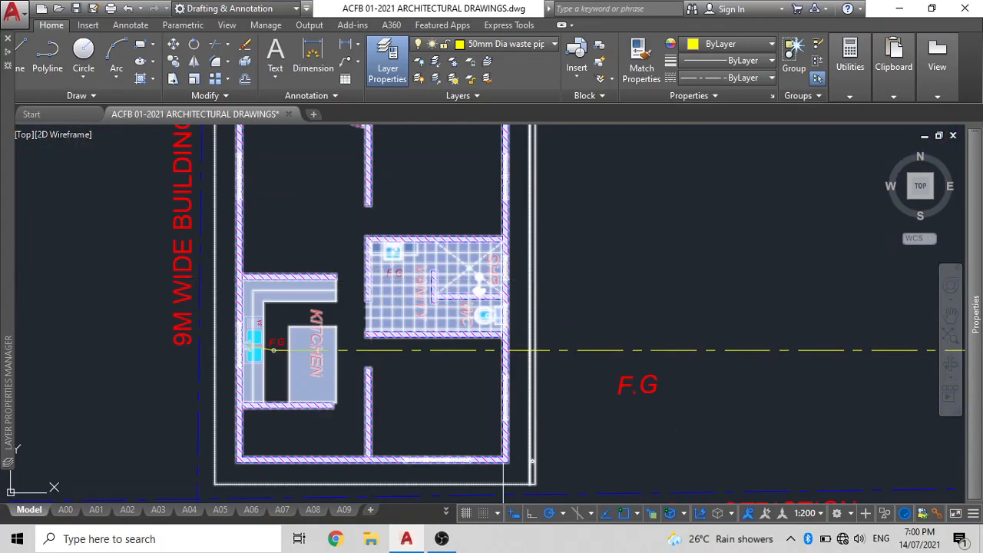
pyautogui.scroll(4, 380, 272)
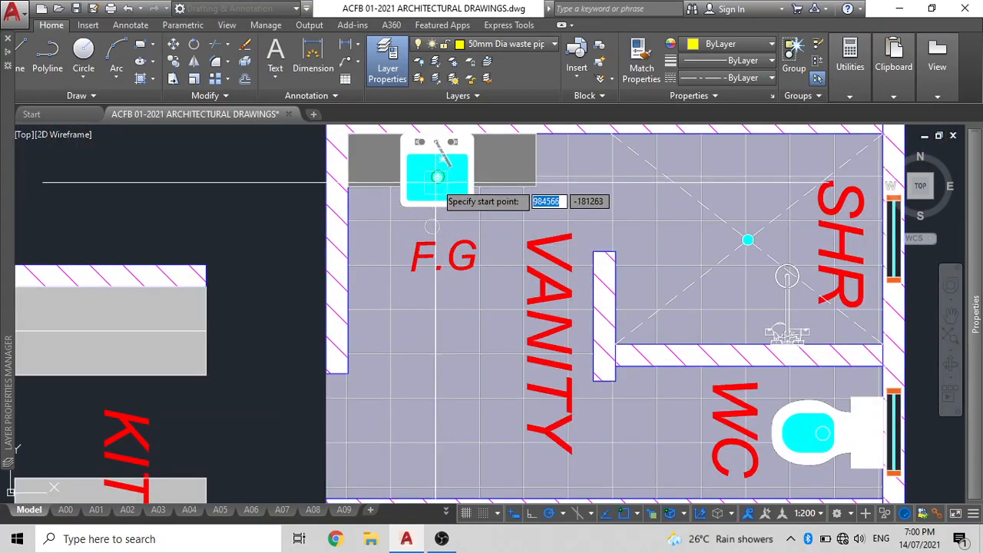
pyautogui.scroll(2, 437, 175)
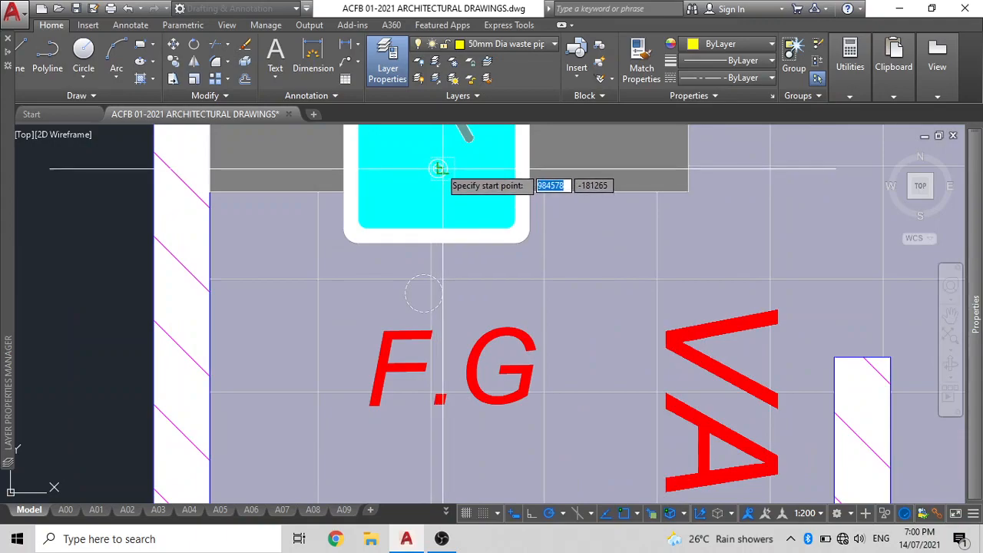
pyautogui.scroll(3, 435, 167)
pyautogui.click(442, 179)
pyautogui.scroll(-4, 375, 275)
pyautogui.moveTo(378, 281)
pyautogui.mouseDown(button='middle')
pyautogui.moveTo(393, 328)
pyautogui.moveTo(407, 245)
pyautogui.mouseUp(button='middle')
pyautogui.scroll(4, 407, 244)
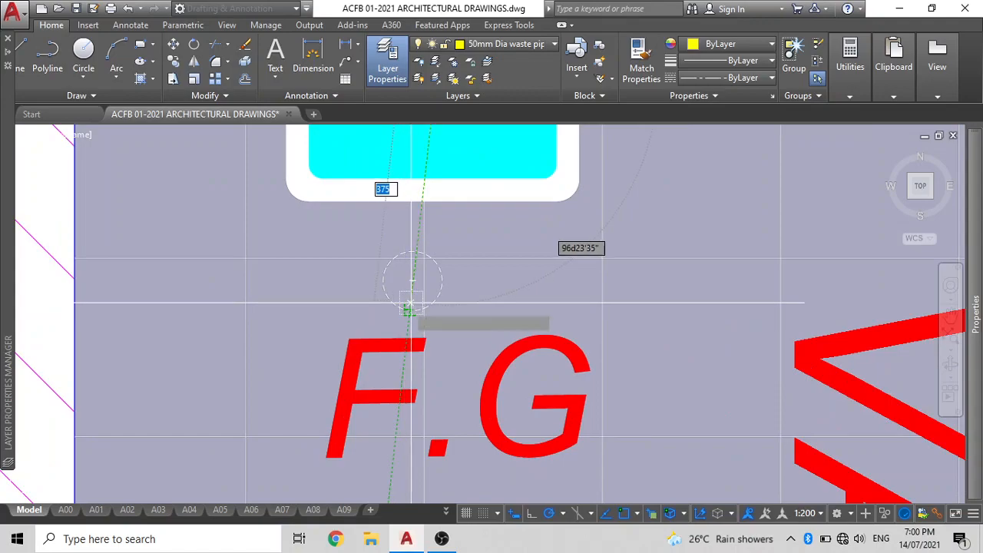
pyautogui.scroll(-4, 419, 368)
pyautogui.moveTo(419, 368); pyautogui.dragTo(417, 148, button='middle')
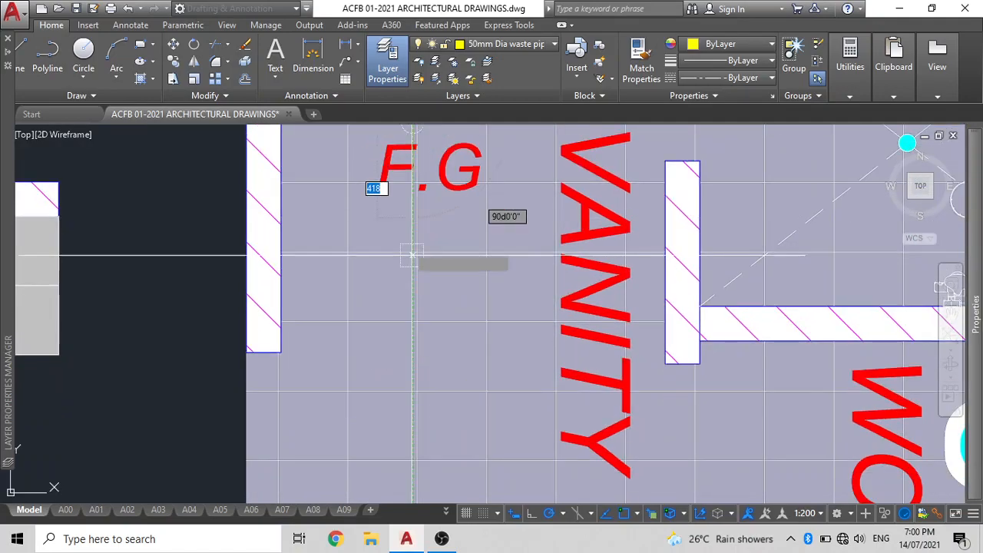
pyautogui.scroll(-8, 418, 265)
pyautogui.scroll(4, 421, 359)
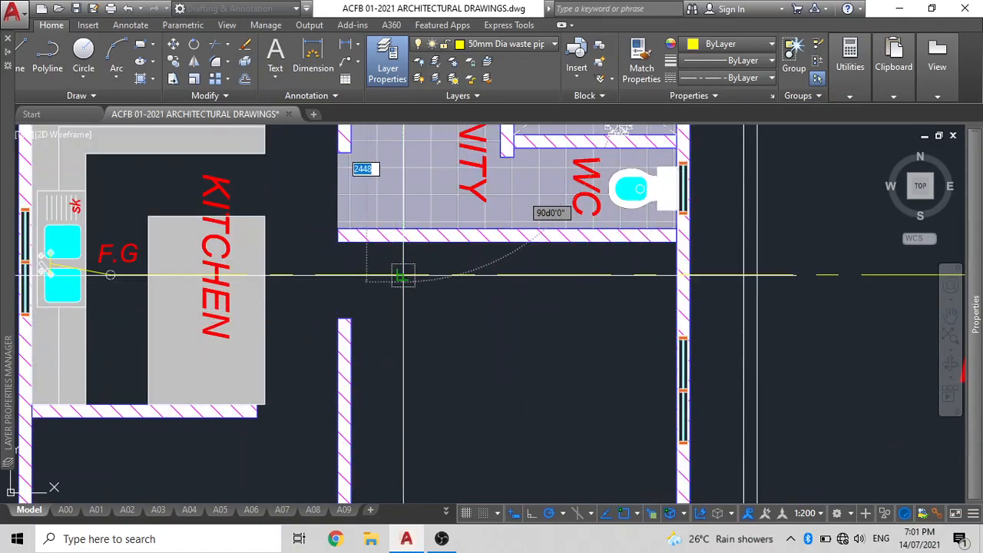
pyautogui.press('Escape')
# Draw a horizontal waste pipe polyline from the shower drain to the vertical vanity pipe just below the bathroom F.G circle.
pyautogui.scroll(-2, 491, 311)
pyautogui.moveTo(497, 273); pyautogui.dragTo(511, 348, button='middle')
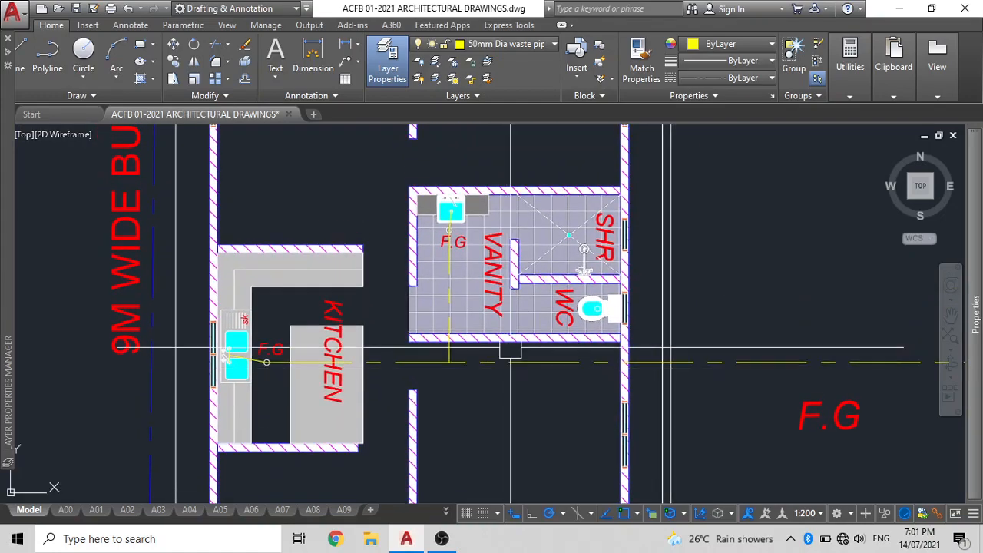
pyautogui.write('l')
pyautogui.press('Return')
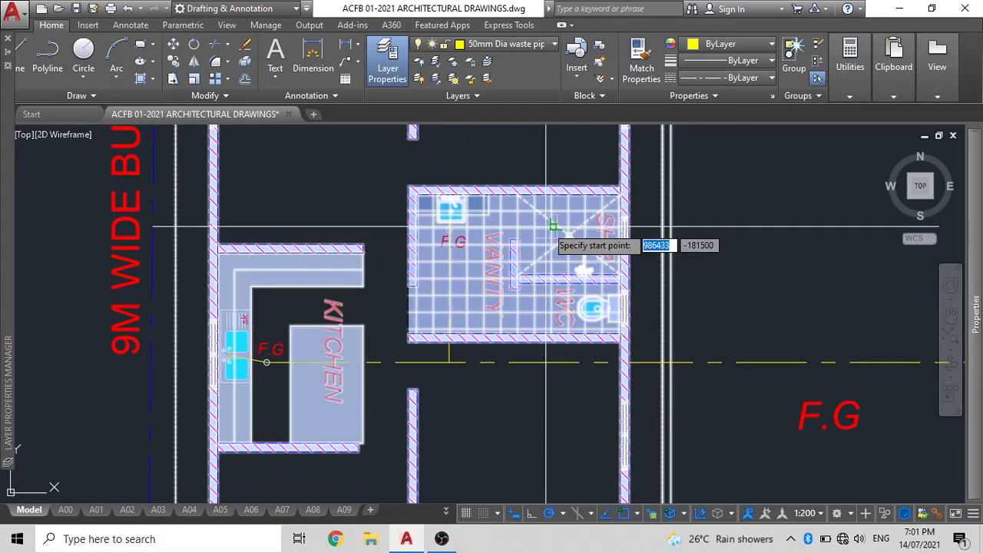
pyautogui.scroll(5, 622, 250)
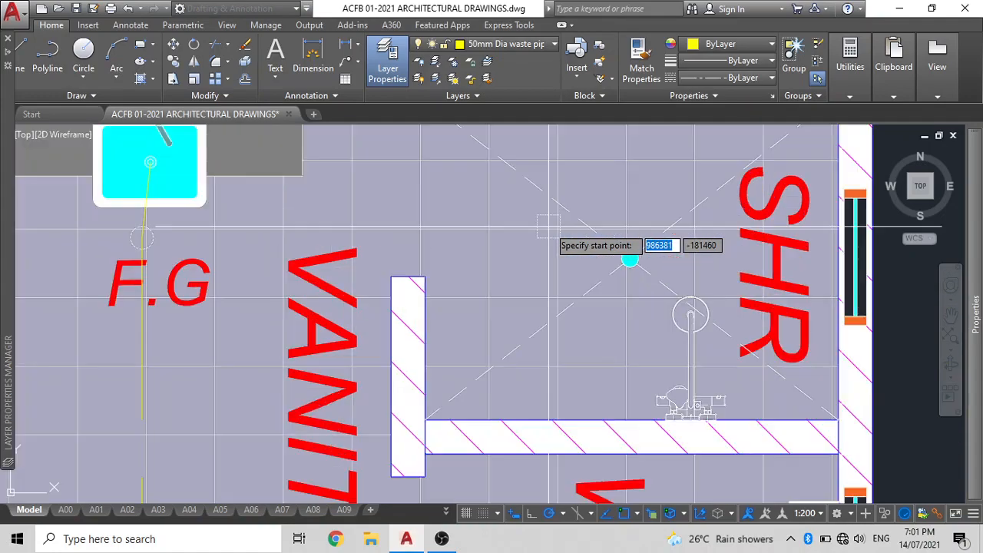
pyautogui.click(628, 257)
pyautogui.scroll(4, 214, 259)
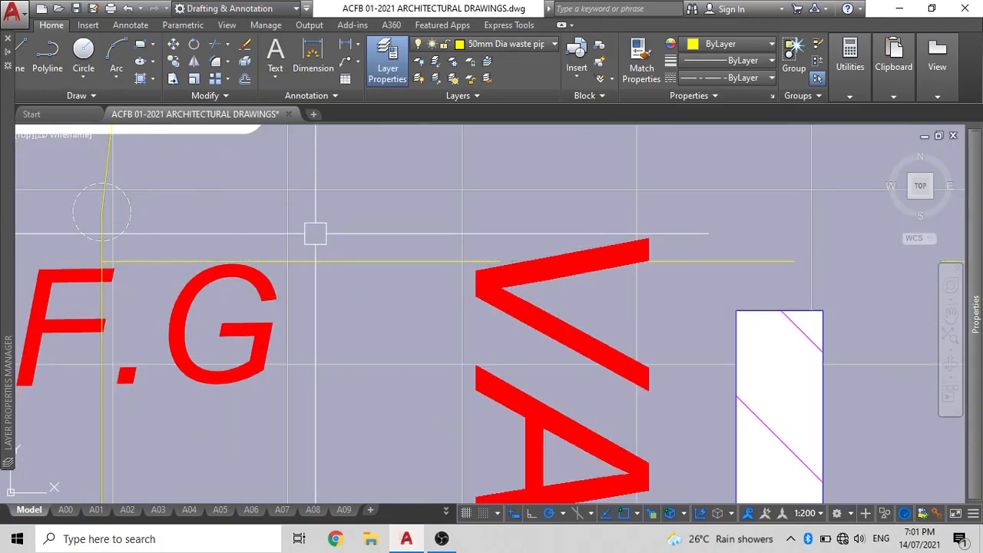
# Draw a small closed triangular polyline about 460 mm high with a horizontal base, above the main waste pipe between the house and the SP circle.
pyautogui.scroll(-5, 315, 232)
pyautogui.scroll(-6, 427, 349)
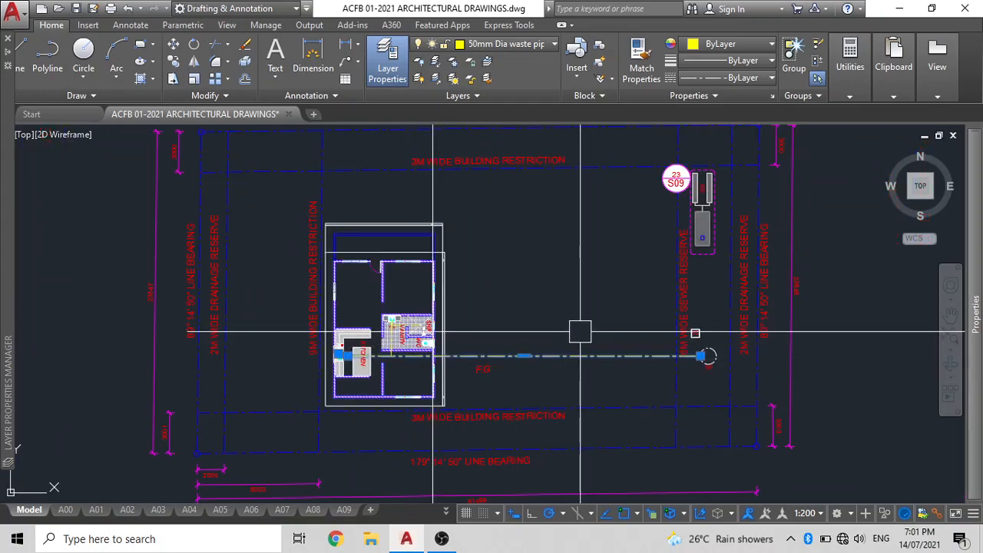
pyautogui.scroll(8, 400, 344)
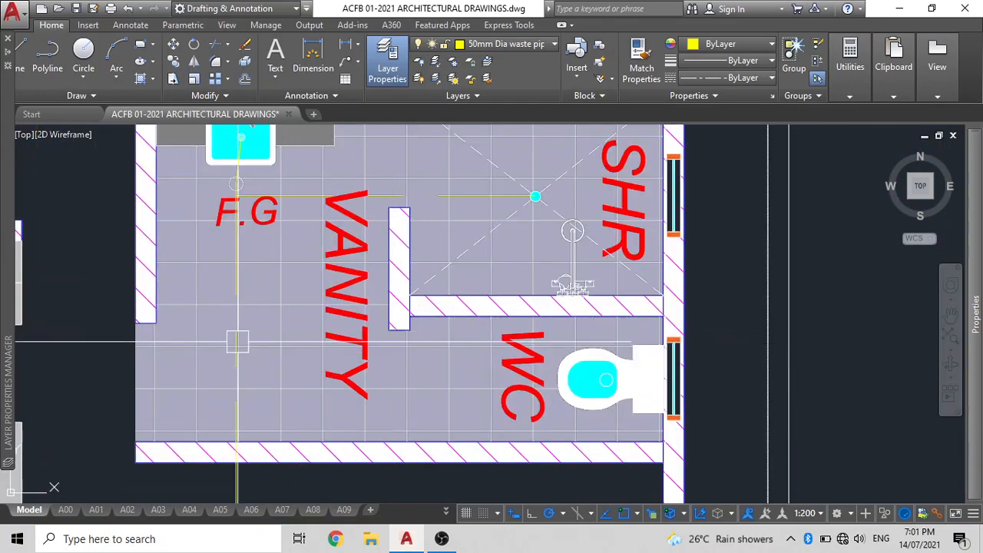
pyautogui.scroll(-6, 244, 332)
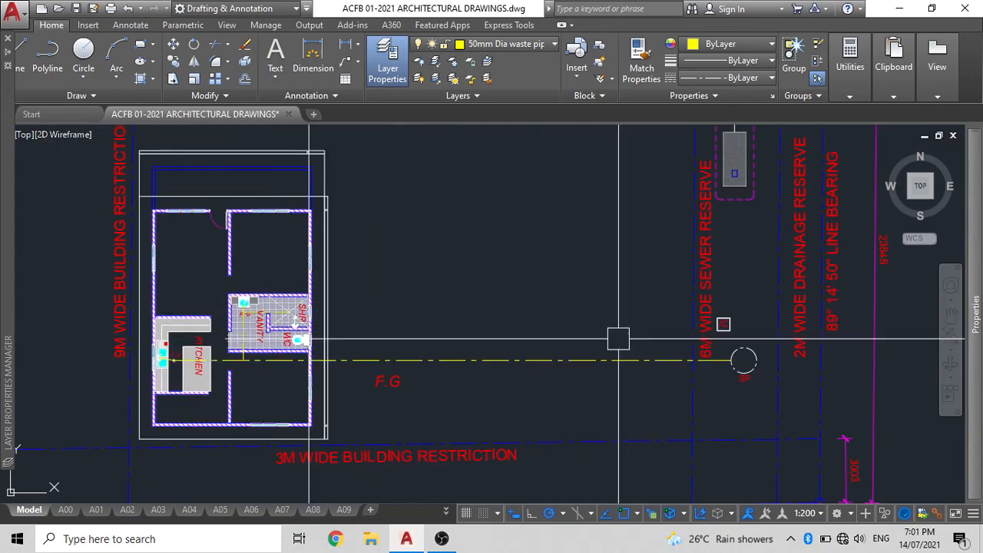
pyautogui.scroll(5, 617, 338)
pyautogui.press('Return')
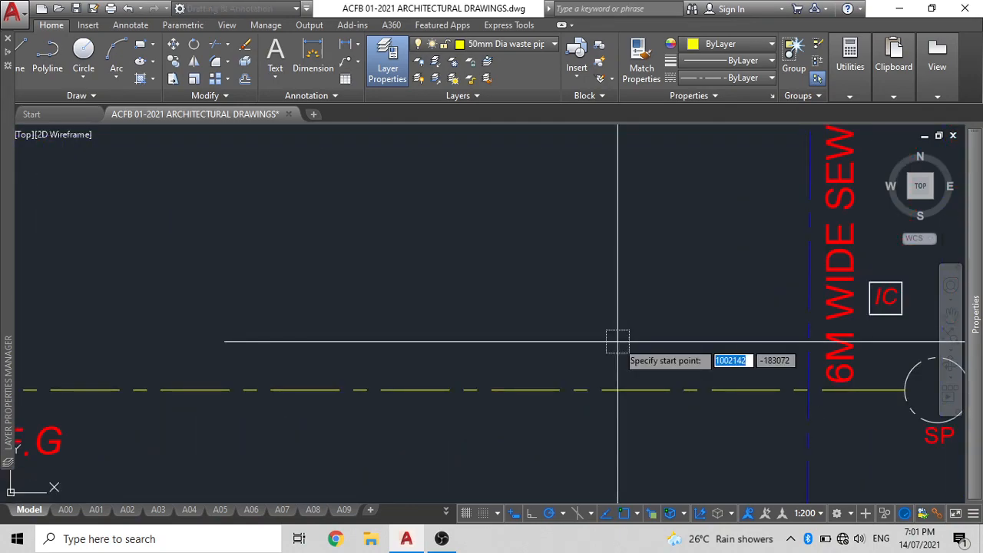
pyautogui.click(458, 277)
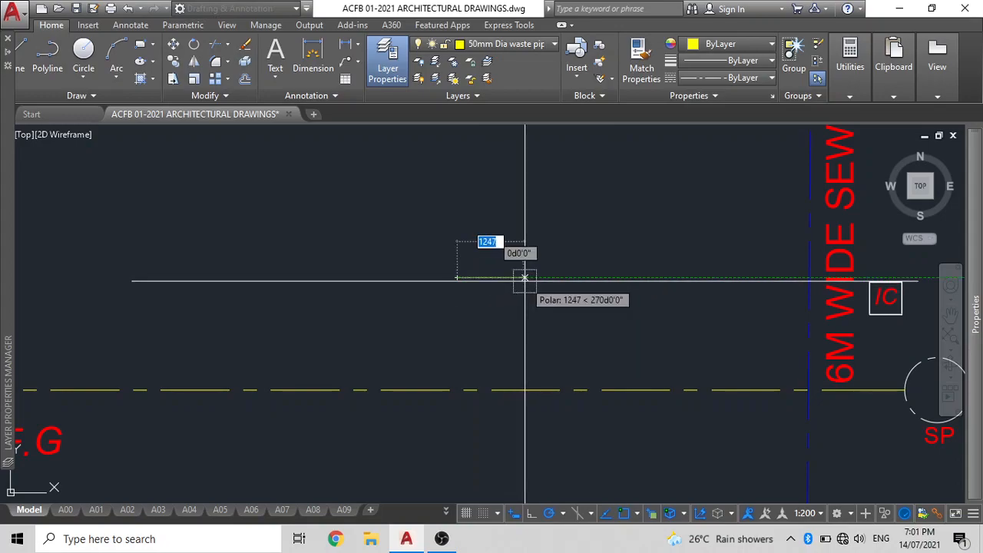
pyautogui.click(494, 280)
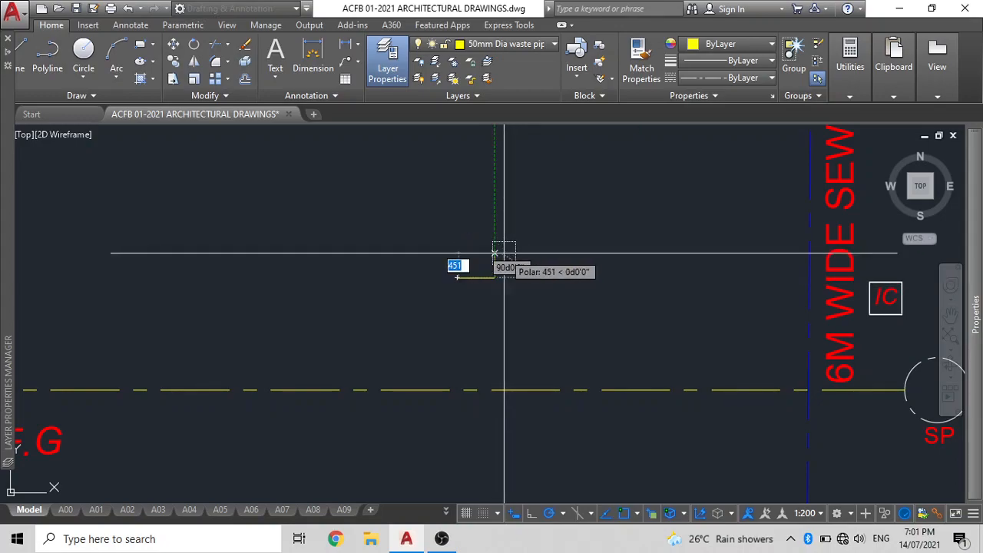
pyautogui.scroll(5, 503, 260)
pyautogui.click(317, 248)
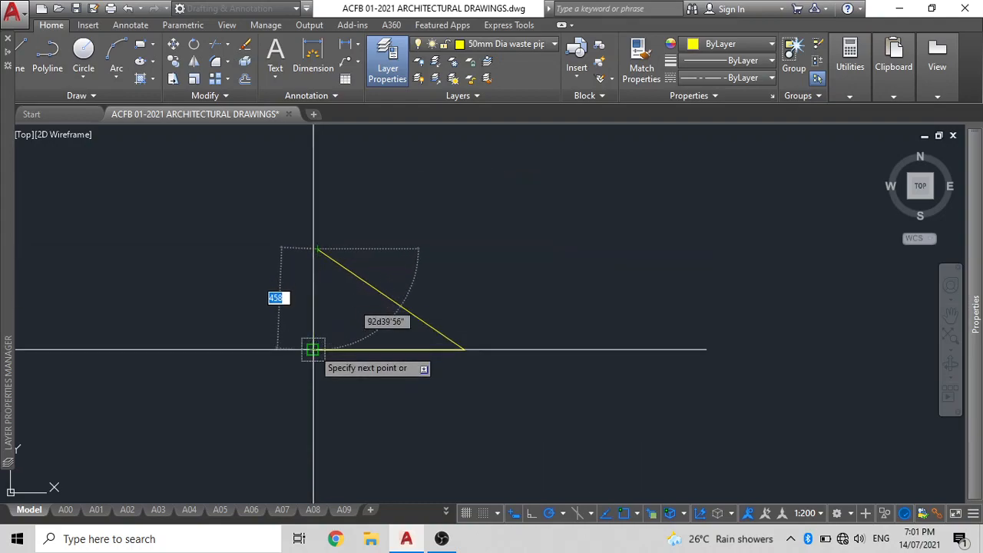
pyautogui.click(317, 249)
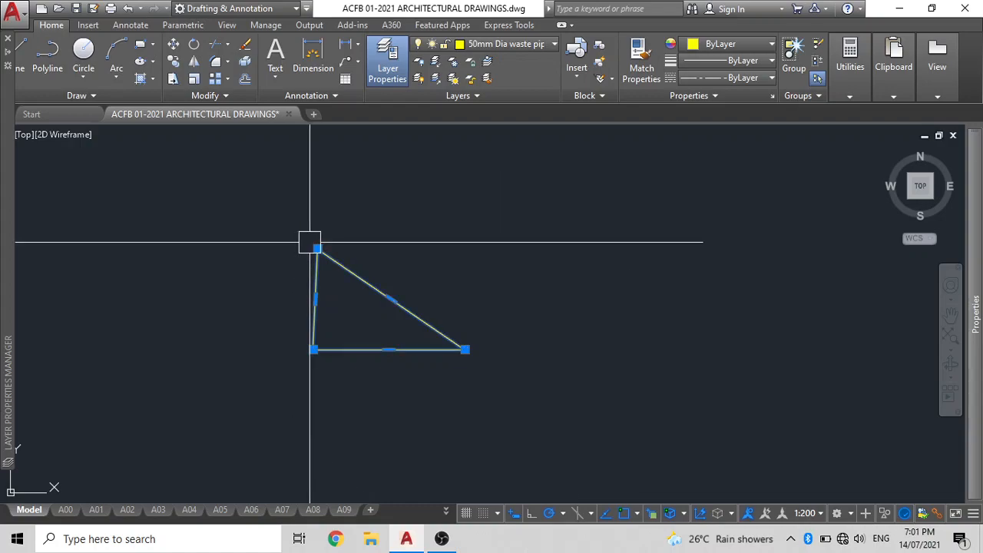
# Place a vertical construction line through the triangle's house-side base corner and move the upper vertex onto that line.
pyautogui.press('Return')
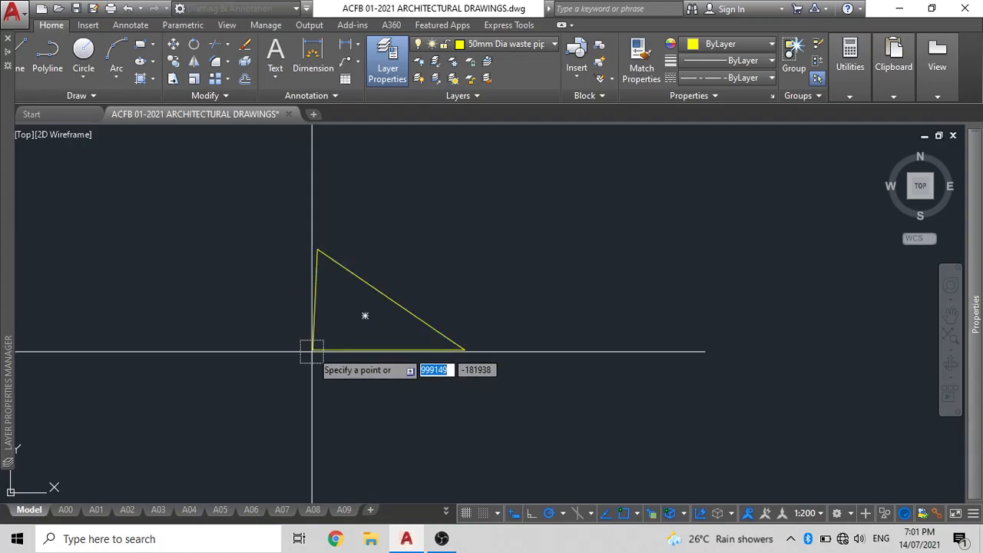
pyautogui.click(312, 198)
pyautogui.press('Escape')
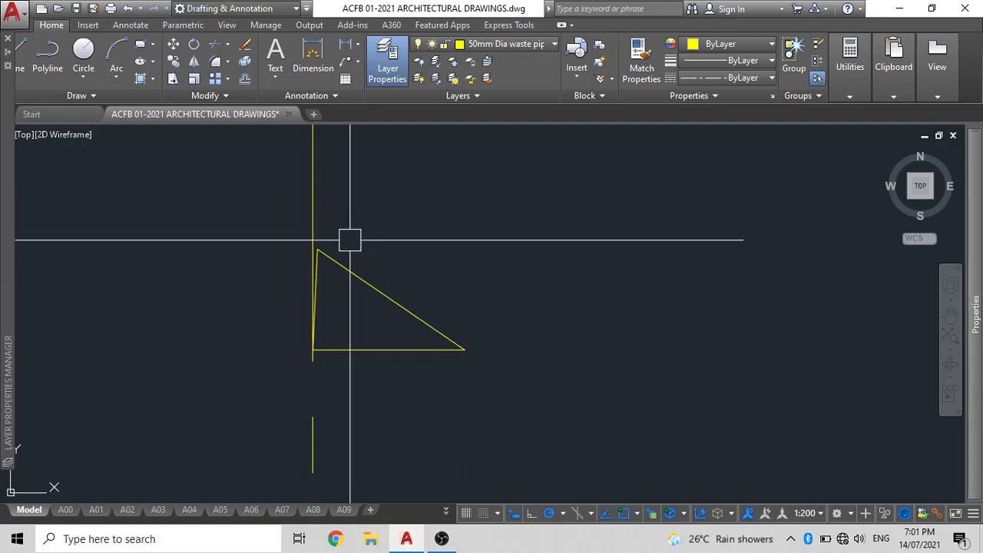
pyautogui.scroll(3, 314, 246)
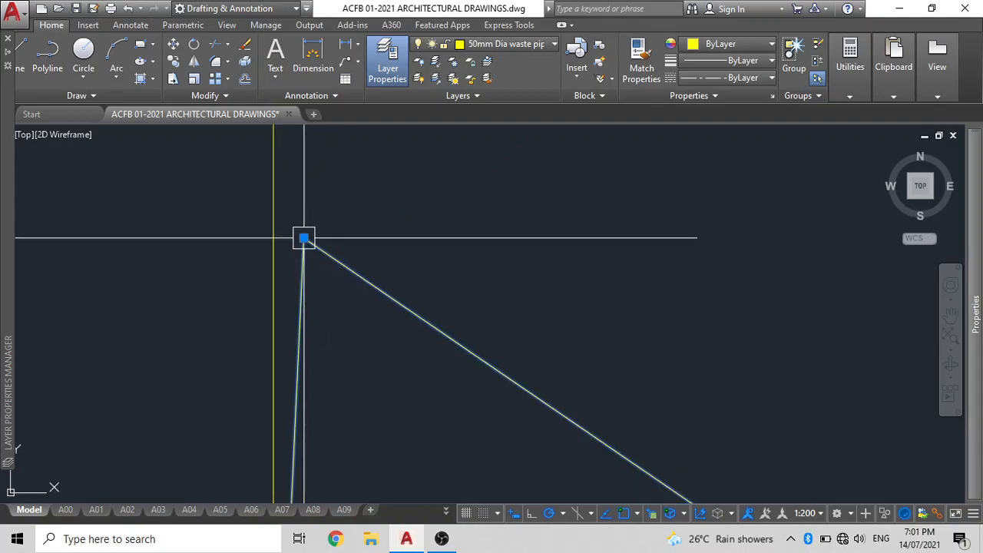
pyautogui.click(302, 235)
pyautogui.click(273, 244)
# Delete the vertical construction line beside the triangle.
pyautogui.scroll(-3, 315, 228)
pyautogui.press('Escape')
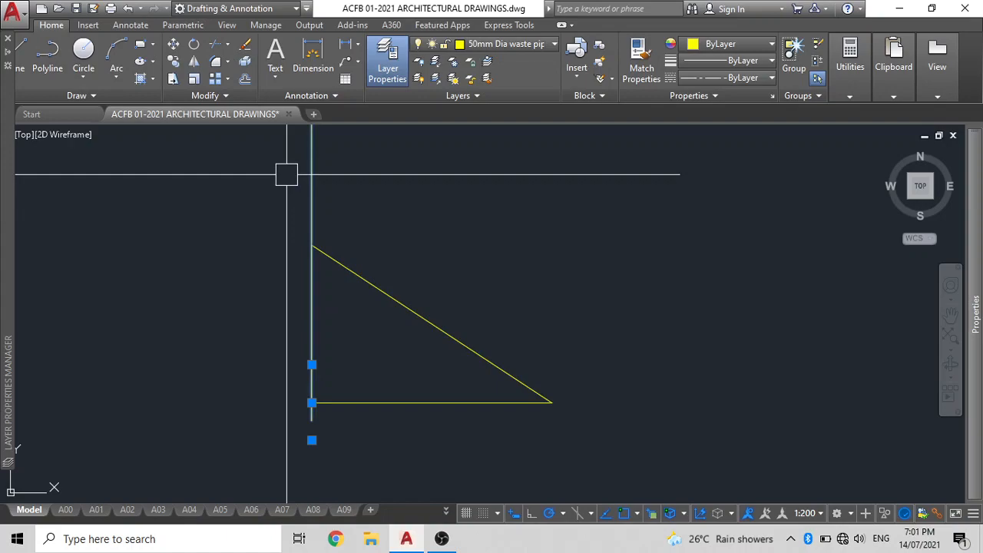
pyautogui.scroll(-2, 384, 307)
pyautogui.write('pl')
pyautogui.press('Return')
pyautogui.press('Escape')
# Mirror the triangle about its horizontal base, keeping the source object, to form a symmetrical arrowhead.
pyautogui.click(379, 284)
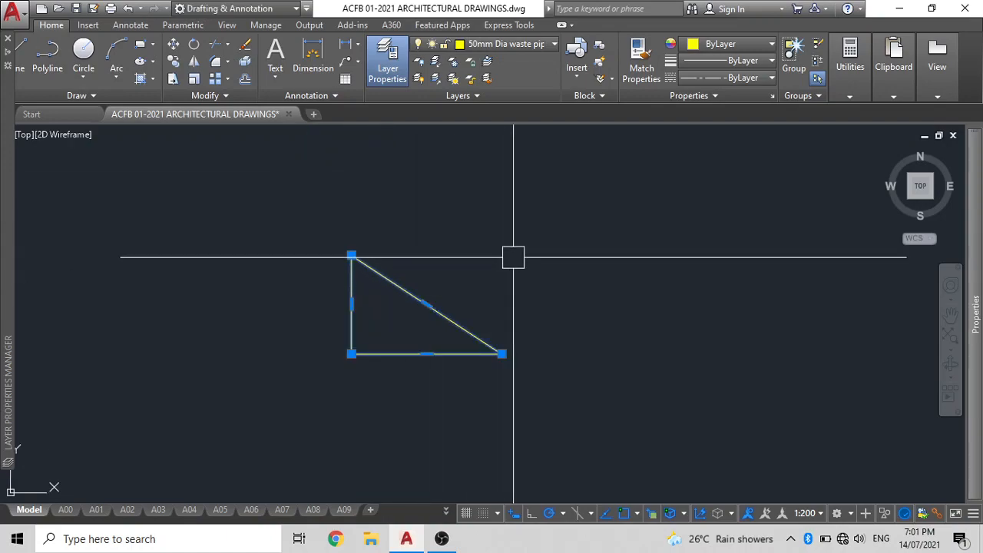
pyautogui.press('Return')
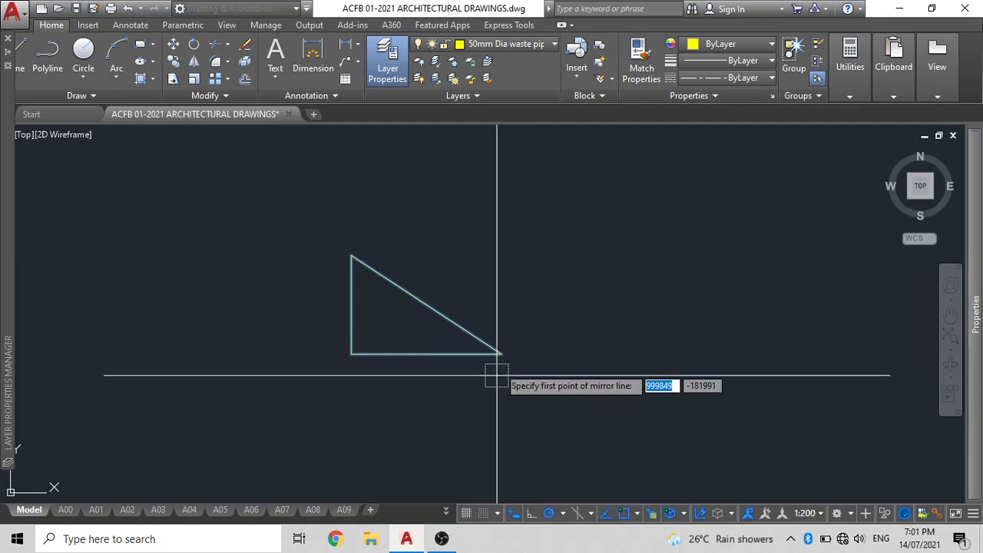
pyautogui.click(502, 354)
pyautogui.click(533, 353)
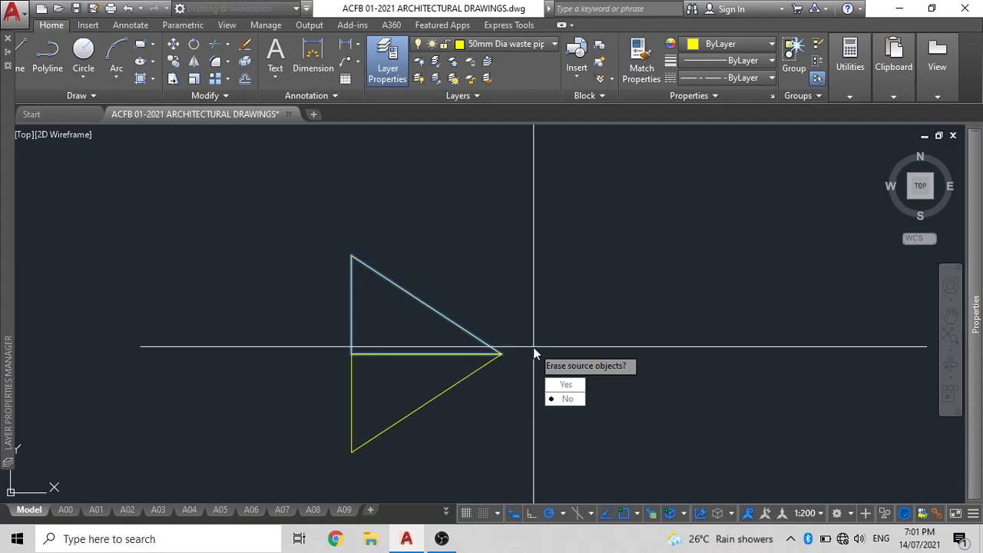
pyautogui.press('Return')
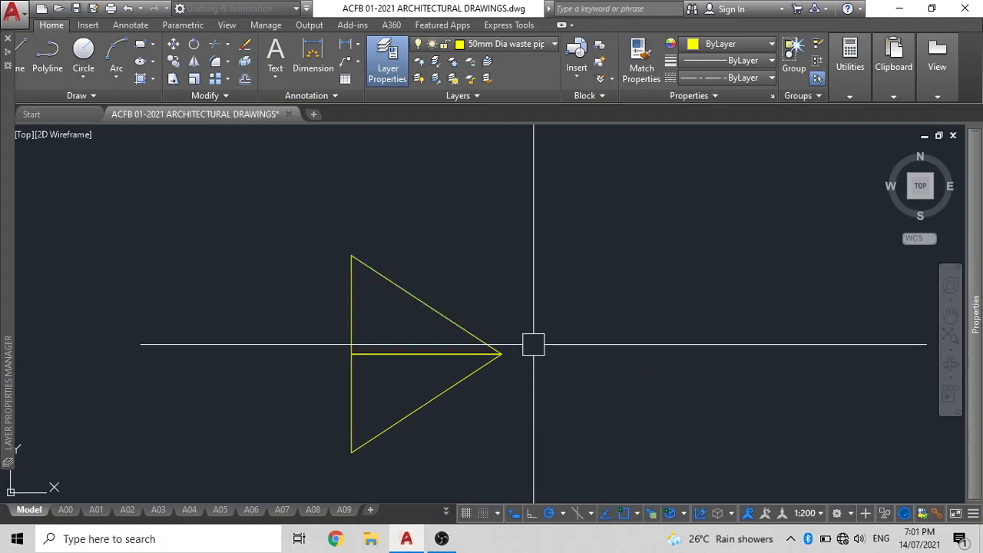
# Trim away the shared horizontal centre line inside the mirrored triangles.
pyautogui.click(406, 350)
pyautogui.click(420, 309)
pyautogui.press('Escape')
pyautogui.scroll(6, 409, 352)
pyautogui.click(417, 402)
pyautogui.click(324, 297)
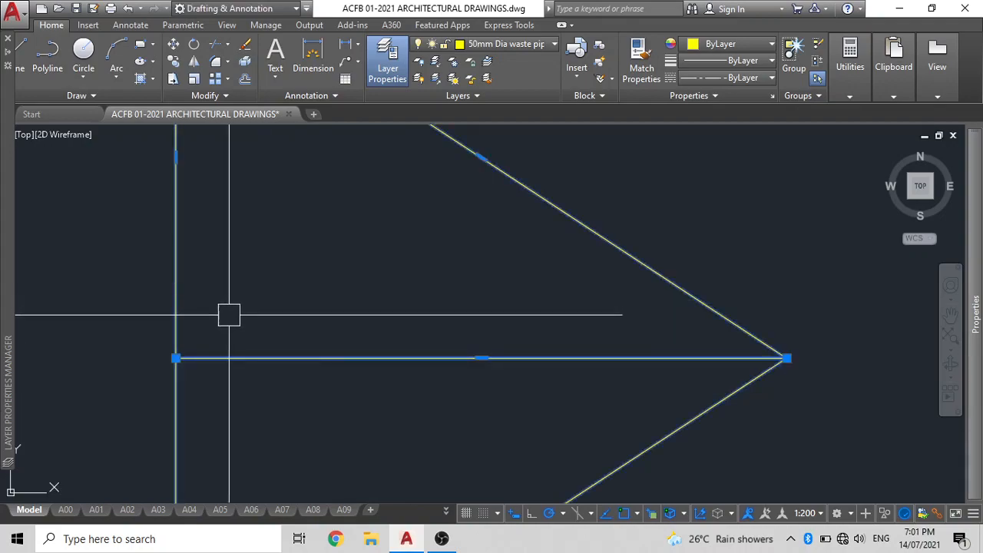
pyautogui.write('tr')
pyautogui.press('space')
pyautogui.click(294, 396)
pyautogui.click(276, 332)
pyautogui.press('Escape')
pyautogui.scroll(-10, 306, 354)
pyautogui.moveTo(338, 354); pyautogui.dragTo(373, 341, button='middle')
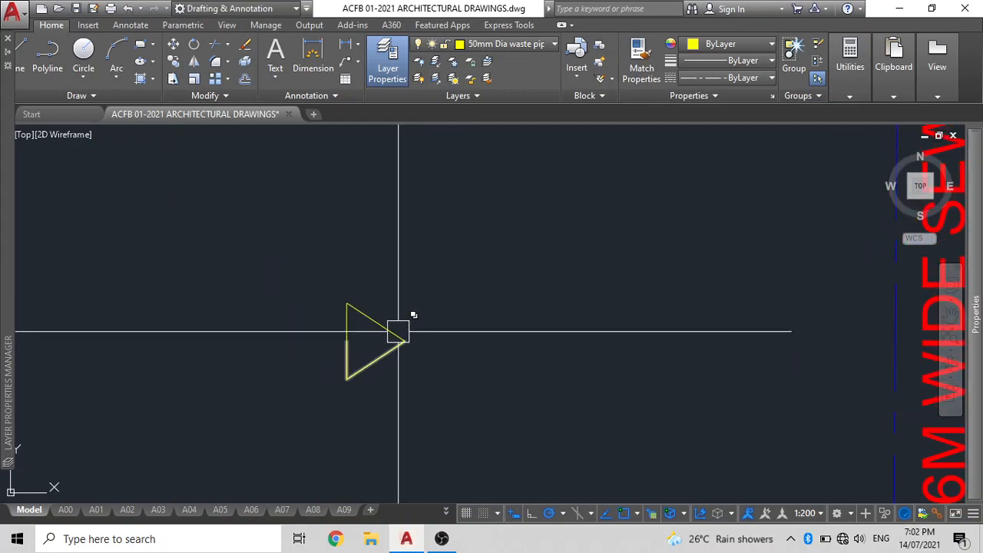
# Stretch the shared tip of both triangle halves horizontally toward the sewer reserve to lengthen the arrowhead.
pyautogui.click(391, 326)
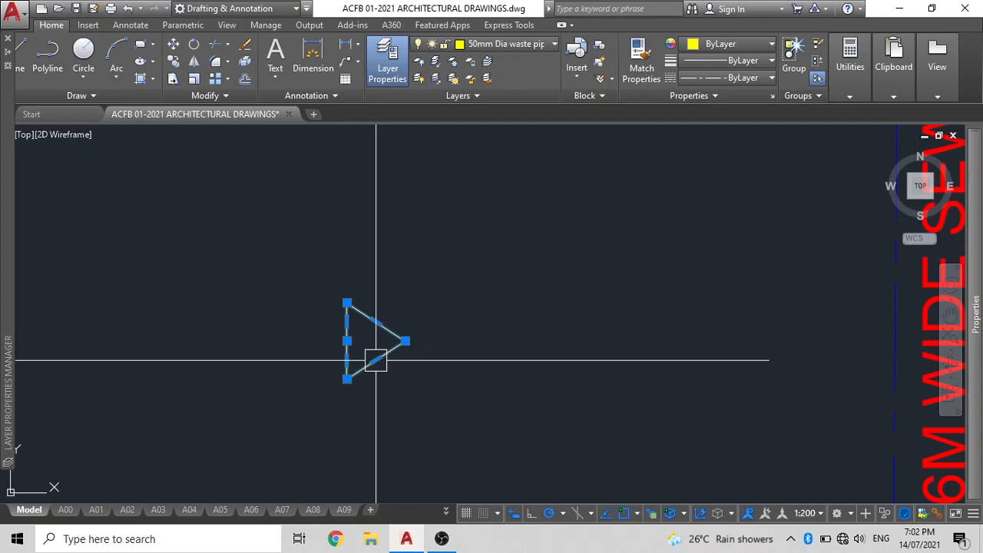
pyautogui.click(406, 340)
pyautogui.click(452, 339)
pyautogui.press('Escape')
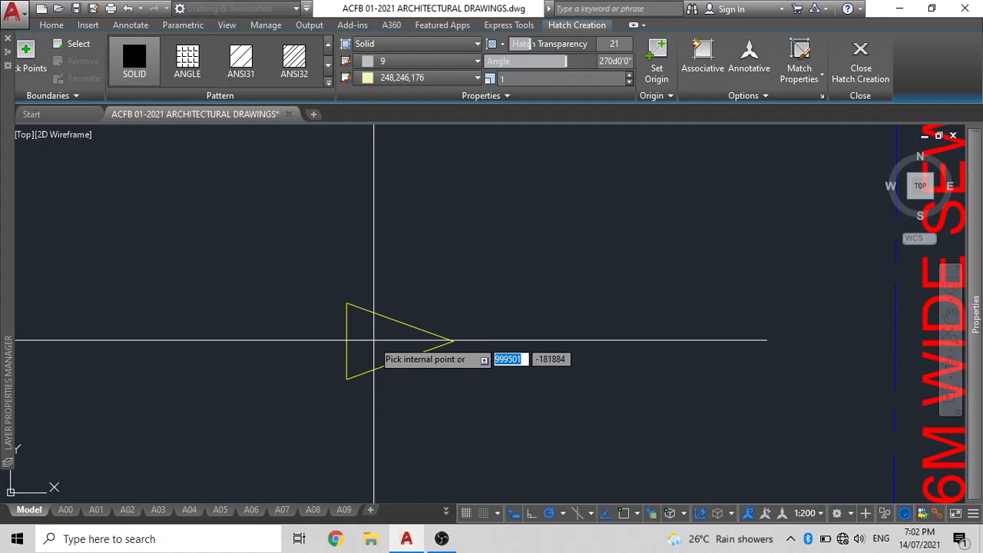
# Fill the arrowhead with a SOLID hatch in Yellow.
pyautogui.click(393, 66)
pyautogui.click(139, 54)
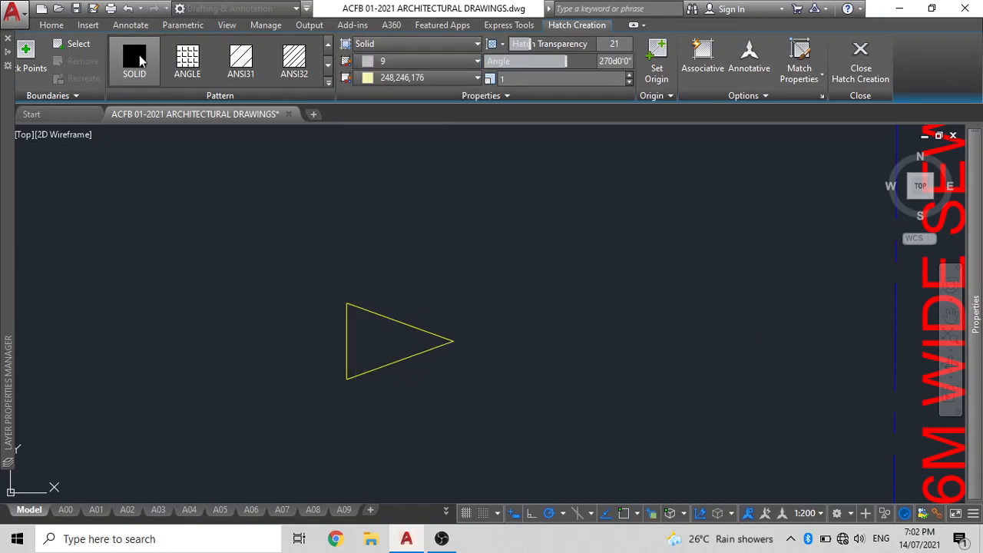
pyautogui.click(423, 62)
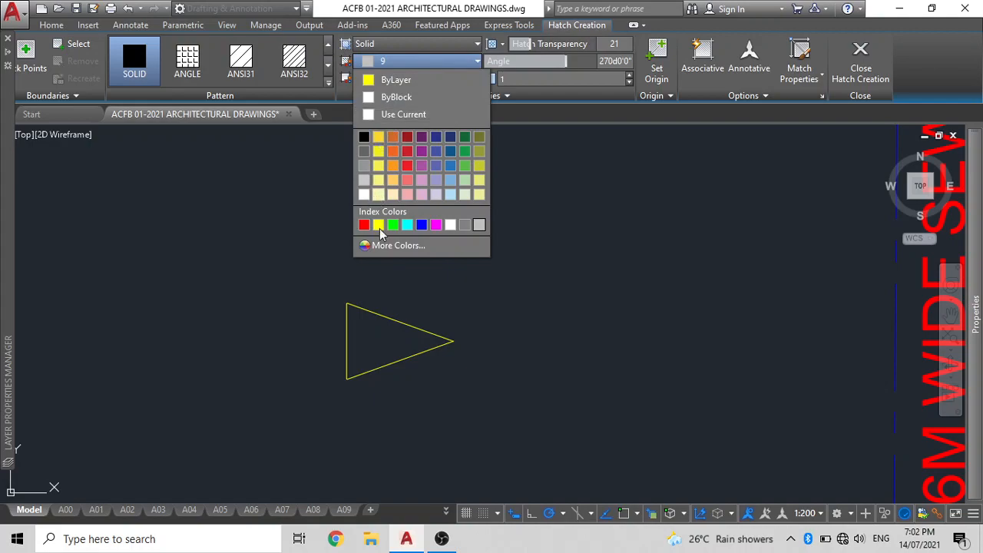
pyautogui.click(379, 225)
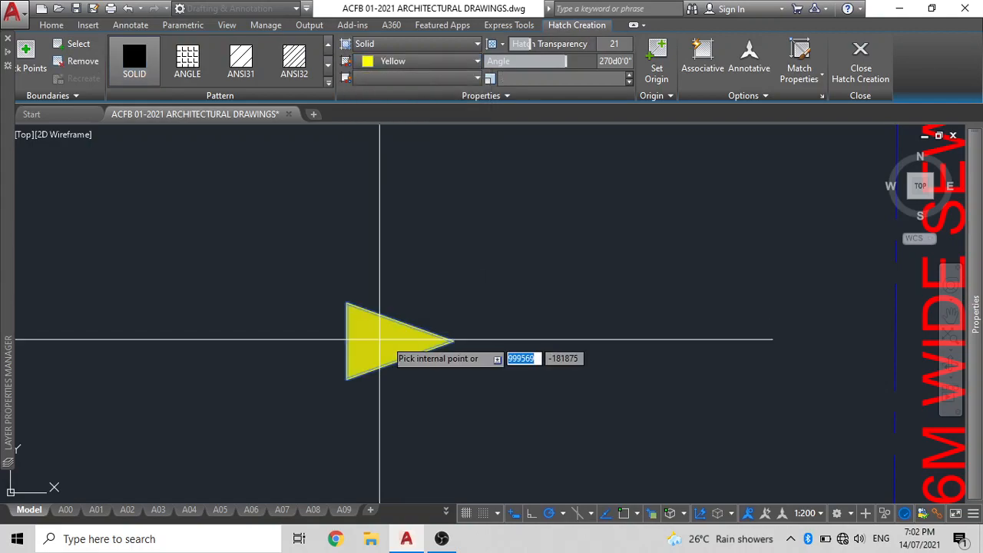
pyautogui.click(387, 338)
pyautogui.press('Return')
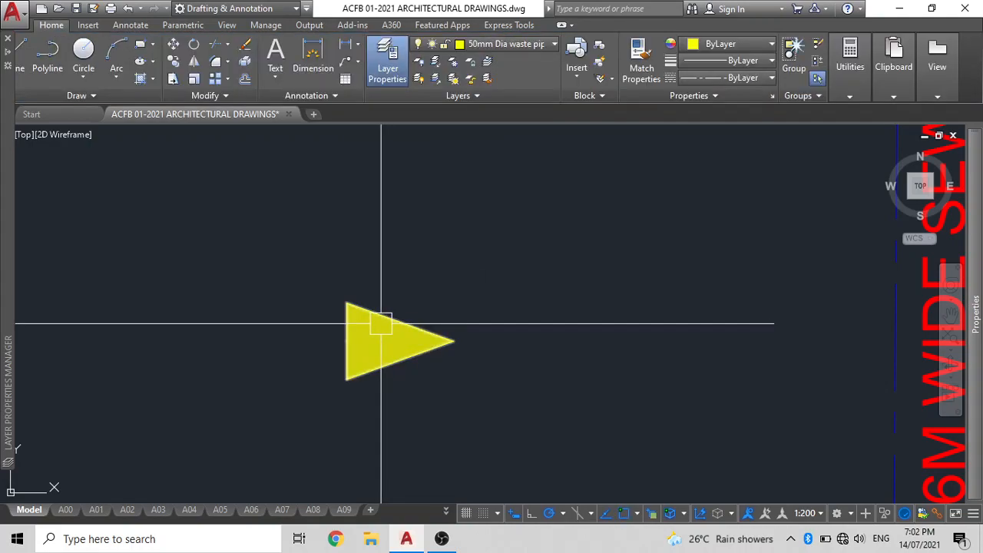
# Group the arrowhead's outline and yellow hatch into one object.
pyautogui.click(463, 417)
pyautogui.click(301, 267)
pyautogui.press('Escape')
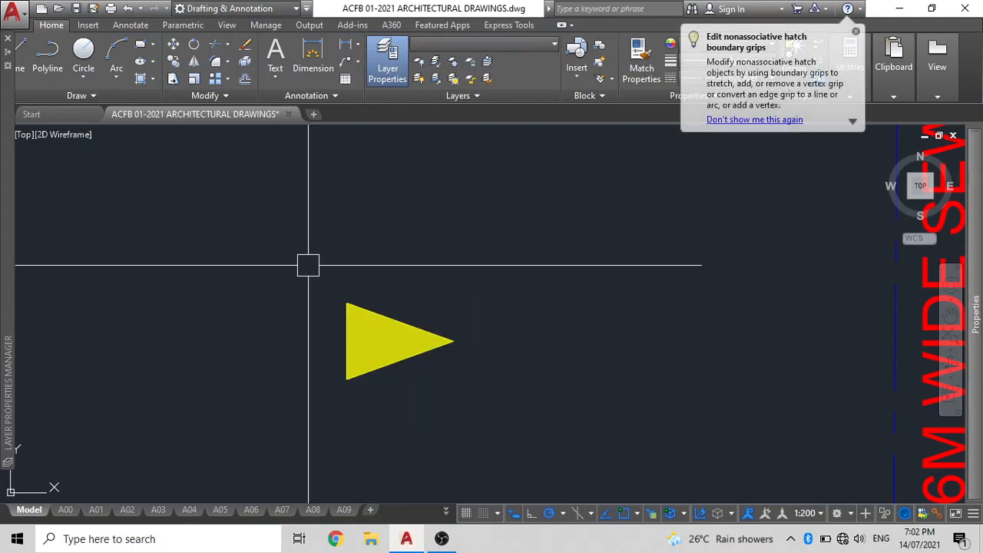
# Move the yellow arrowhead onto the main waste pipe just outside the house, above the F.G label.
pyautogui.click(344, 322)
pyautogui.write('m')
pyautogui.press('Return')
pyautogui.click(395, 339)
pyautogui.scroll(-2, 327, 356)
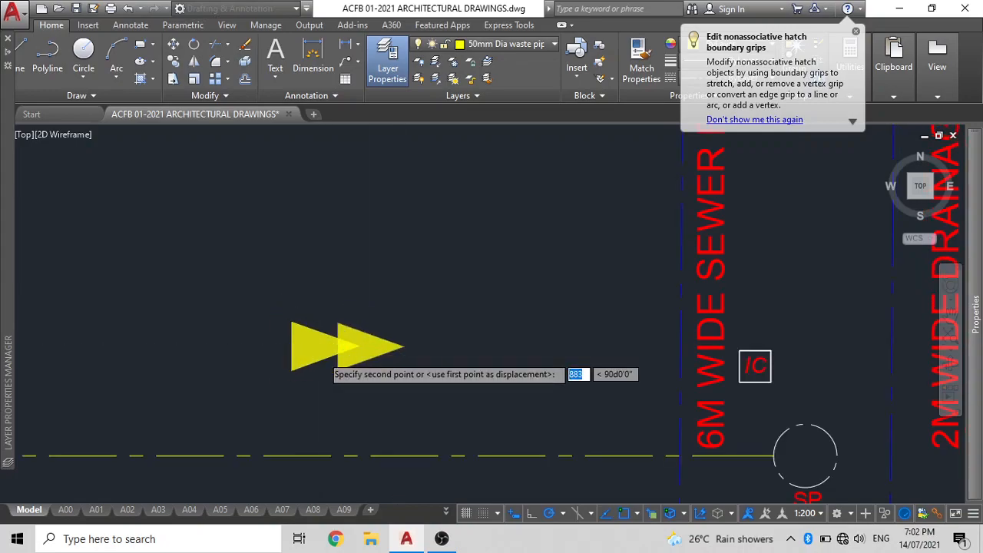
pyautogui.scroll(-3, 338, 336)
pyautogui.scroll(2, 223, 346)
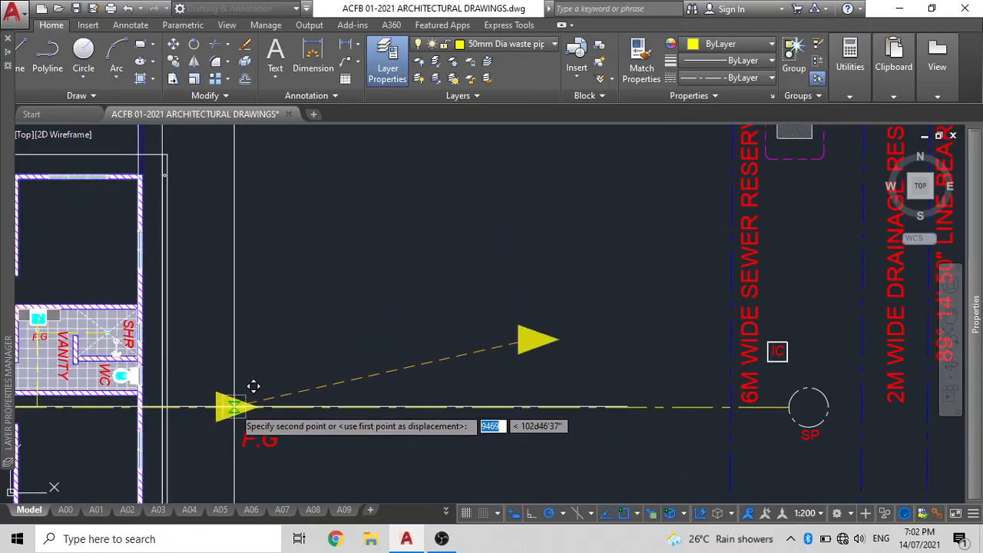
pyautogui.click(253, 387)
pyautogui.scroll(5, 225, 392)
# Move the arrowhead by its tip so that the tip sits exactly on the main waste pipe.
pyautogui.click(207, 430)
pyautogui.scroll(-3, 294, 319)
pyautogui.scroll(5, 272, 409)
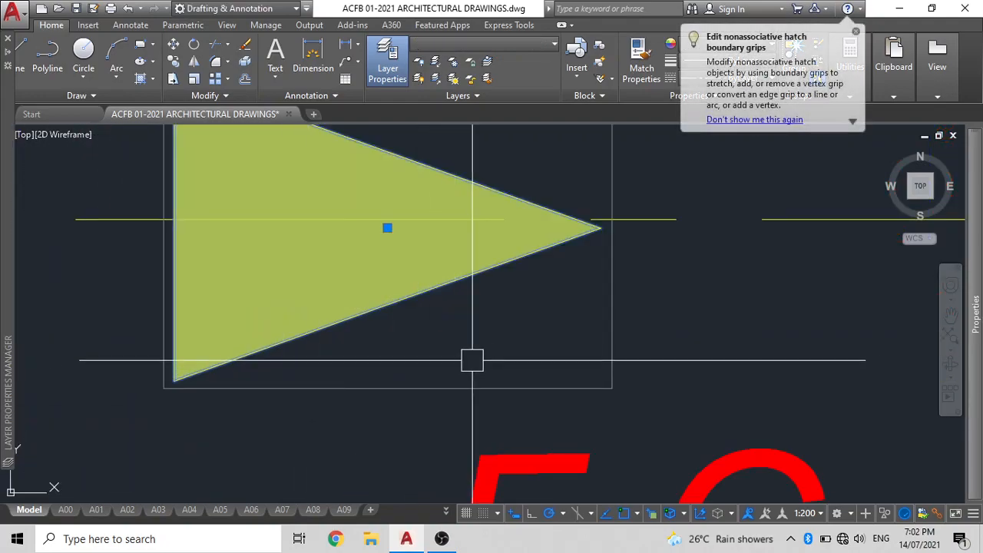
pyautogui.write('m')
pyautogui.press('Return')
pyautogui.scroll(2, 557, 208)
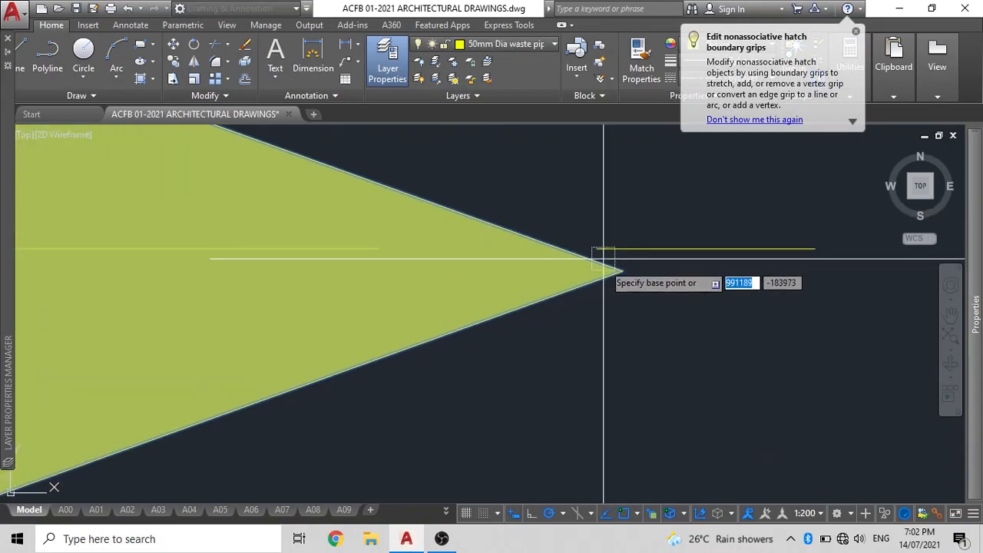
pyautogui.click(622, 265)
pyautogui.scroll(-5, 506, 310)
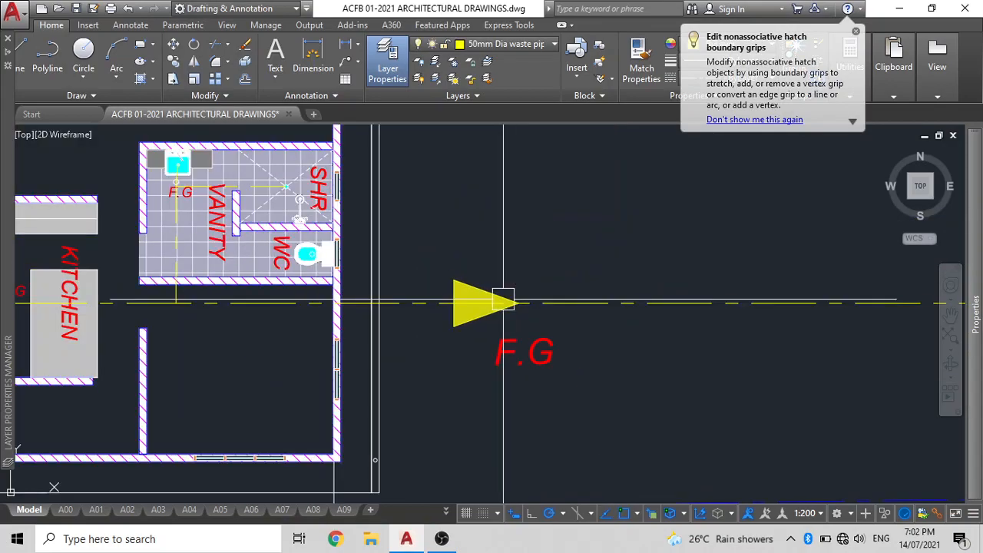
# Copy the arrowhead horizontally along the main waste pipe toward the SP circle.
pyautogui.click(463, 287)
pyautogui.press('m')
pyautogui.press('Return')
pyautogui.scroll(-3, 371, 240)
pyautogui.click(340, 227)
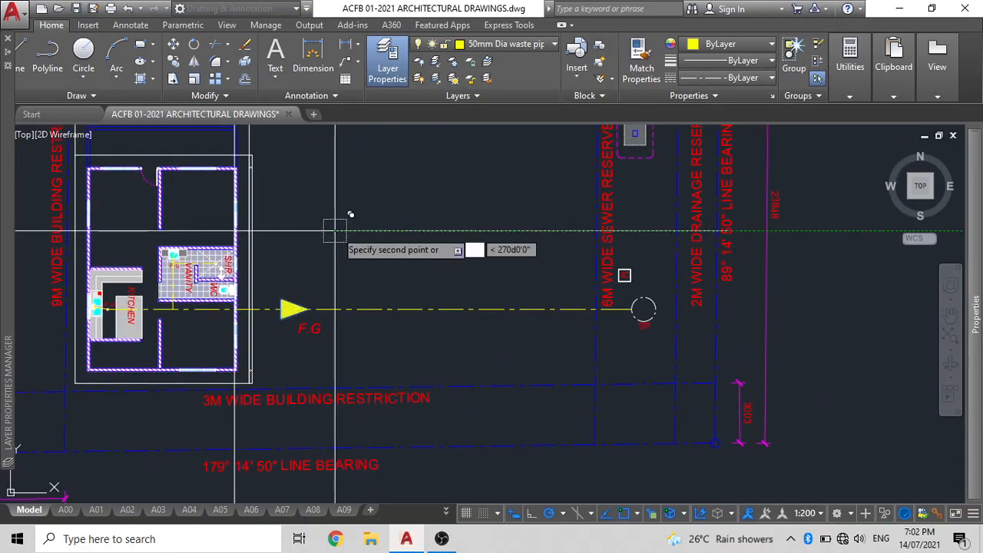
pyautogui.click(527, 230)
pyautogui.press('Escape')
# Copy the arrowhead by its tip onto the vertical vanity pipe where it meets the bathroom wall, and select the copy.
pyautogui.scroll(2, 474, 315)
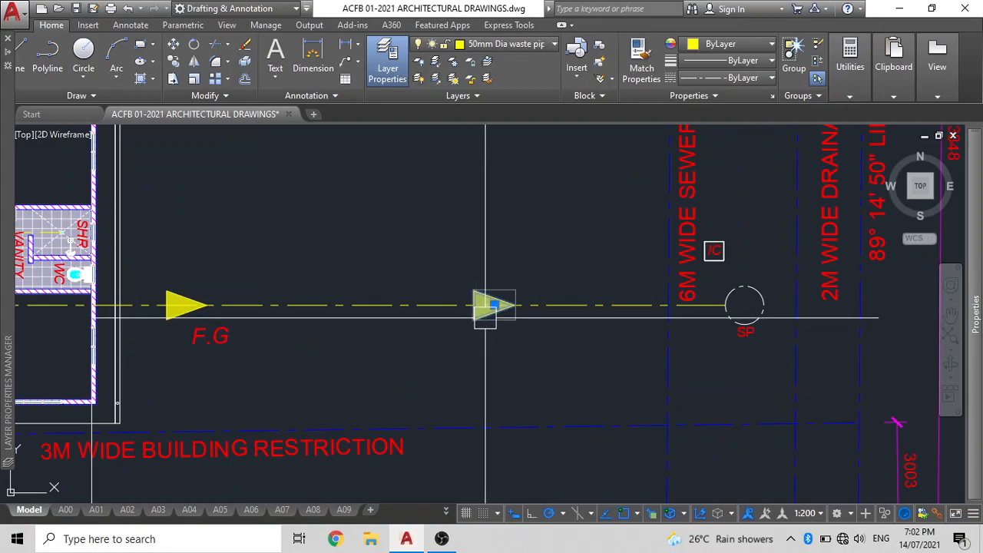
pyautogui.write('co')
pyautogui.click(515, 305)
pyautogui.scroll(-2, 493, 316)
pyautogui.moveTo(493, 317); pyautogui.dragTo(796, 307, button='middle')
pyautogui.scroll(3, 520, 285)
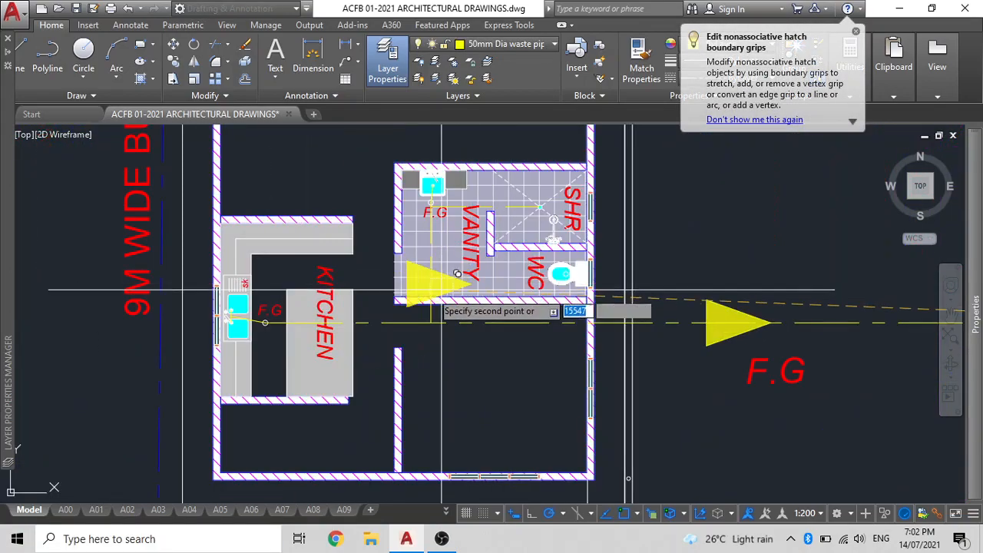
pyautogui.scroll(6, 439, 283)
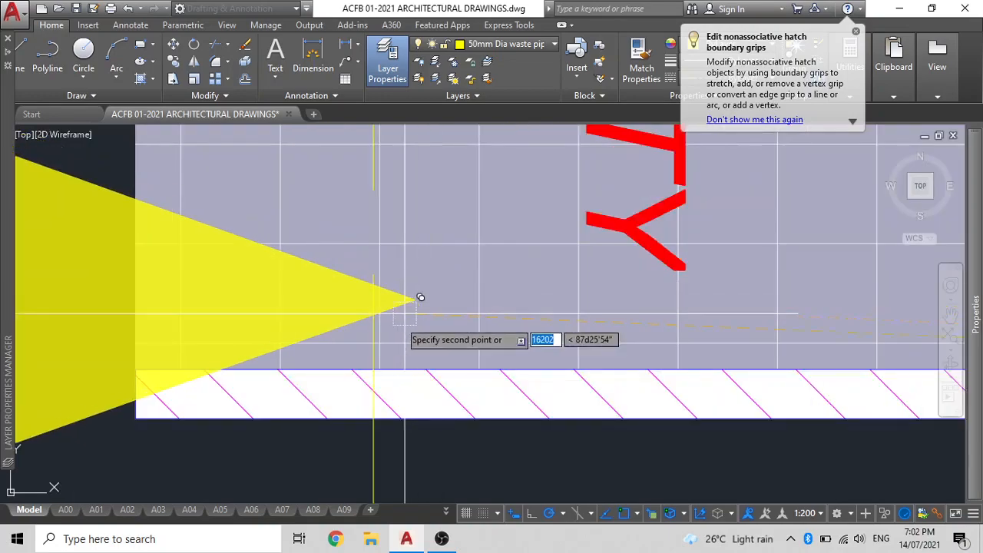
pyautogui.click(374, 369)
pyautogui.press('Escape')
pyautogui.click(345, 347)
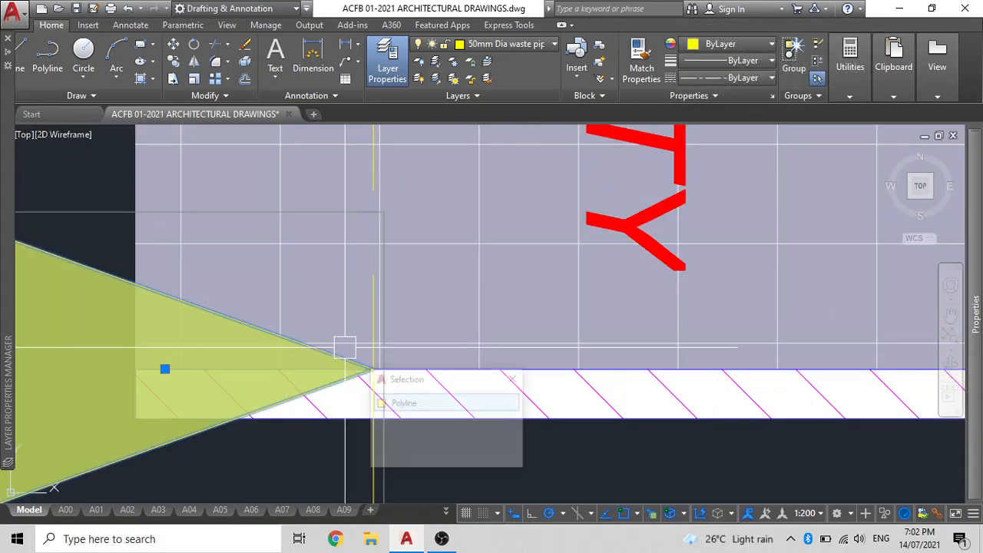
# Rotate the copied arrowhead on the vertical vanity pipe about its tip so that it points straight down.
pyautogui.write('ro')
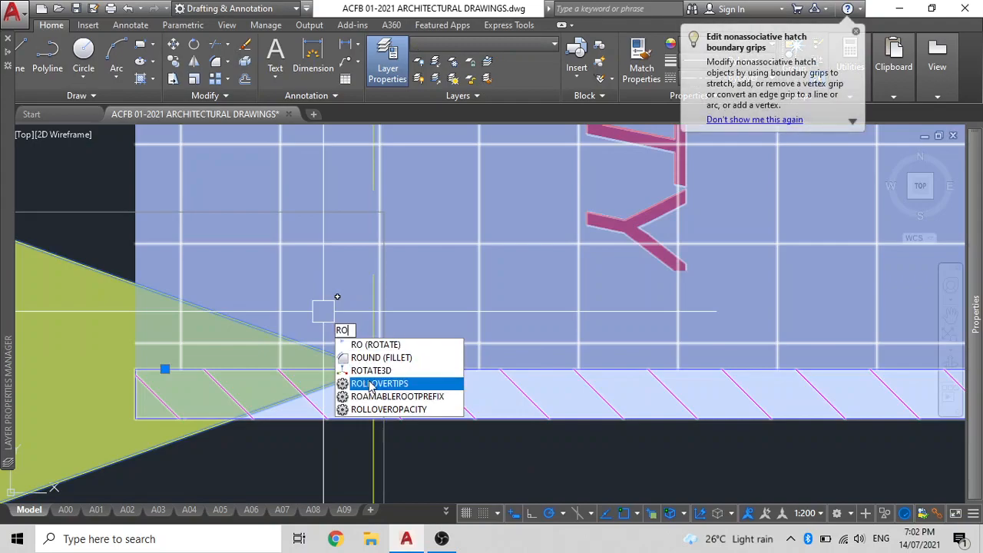
pyautogui.click(367, 344)
pyautogui.click(373, 369)
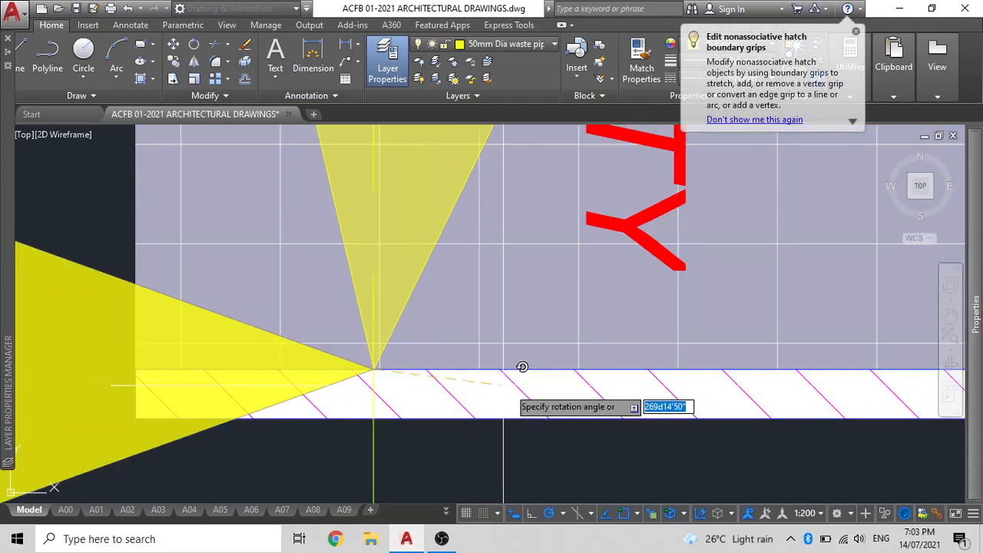
pyautogui.click(523, 373)
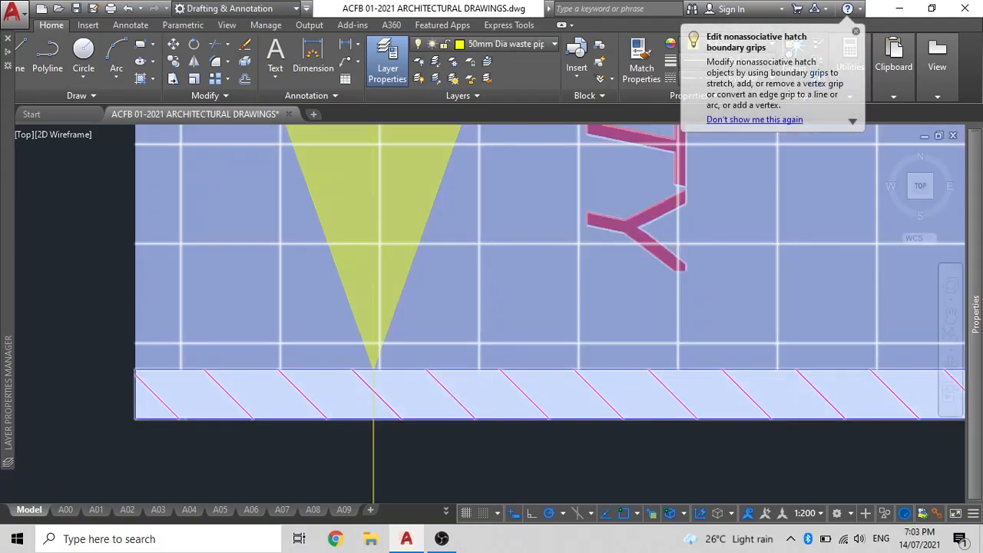
pyautogui.scroll(-4, 523, 367)
pyautogui.click(509, 335)
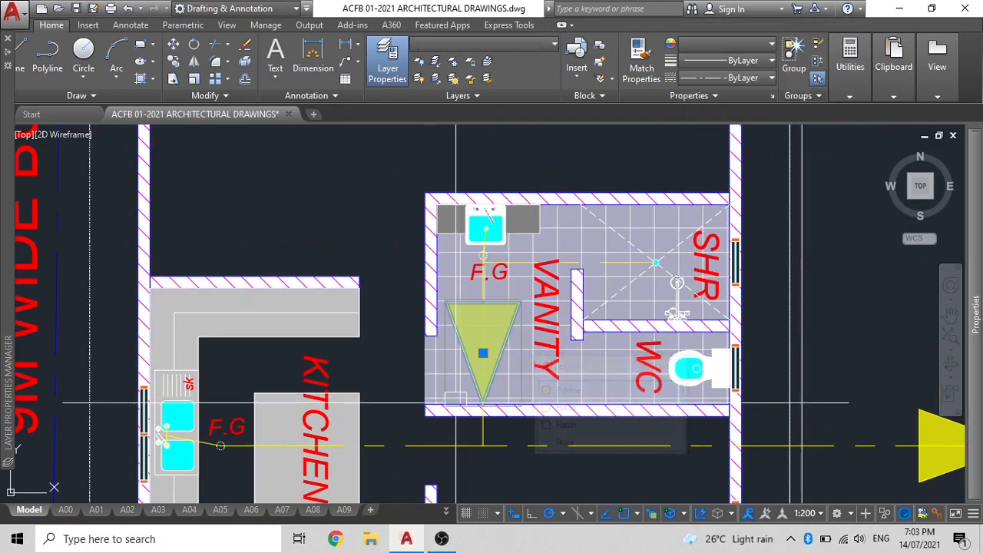
pyautogui.moveTo(453, 401); pyautogui.dragTo(428, 285, button='middle')
pyautogui.press('Escape')
# Scale the arrowhead nearest the SP circle down slightly about its tip, using the Reference option.
pyautogui.scroll(-3, 425, 322)
pyautogui.scroll(-2, 426, 321)
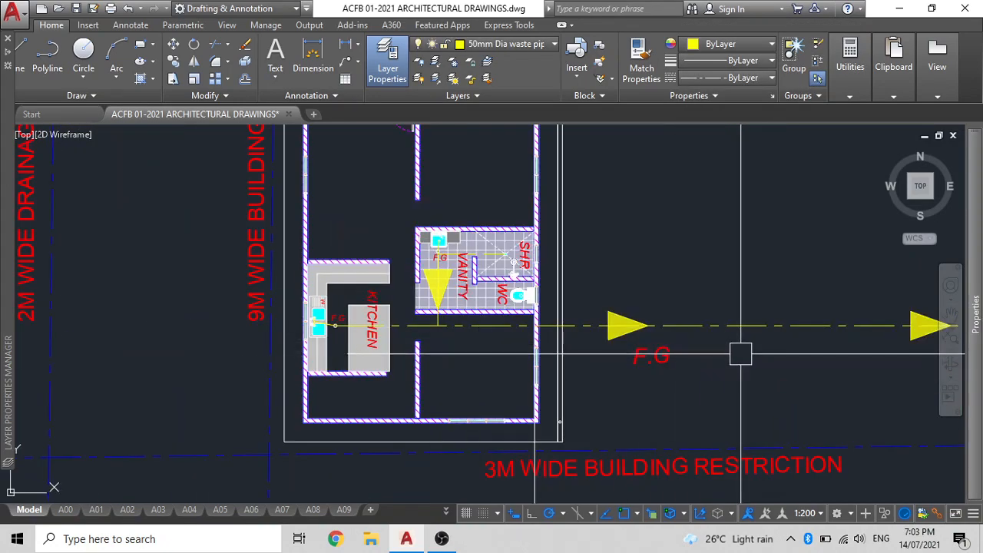
pyautogui.moveTo(740, 354); pyautogui.dragTo(411, 361, button='middle')
pyautogui.scroll(-2, 608, 377)
pyautogui.moveTo(689, 393); pyautogui.dragTo(840, 396, button='middle')
pyautogui.scroll(2, 507, 340)
pyautogui.scroll(-2, 580, 350)
pyautogui.scroll(3, 766, 354)
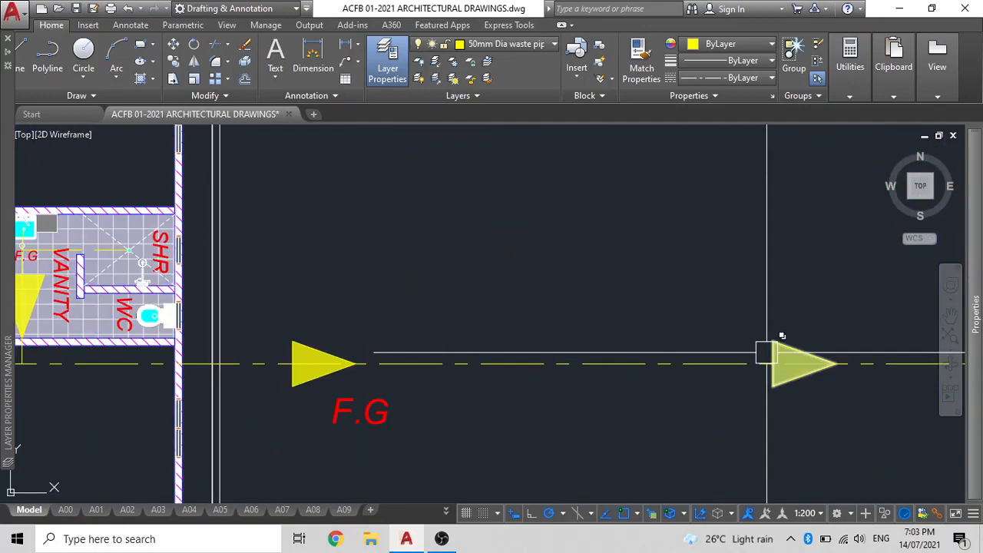
pyautogui.press('m')
pyautogui.press('Return')
pyautogui.scroll(4, 735, 342)
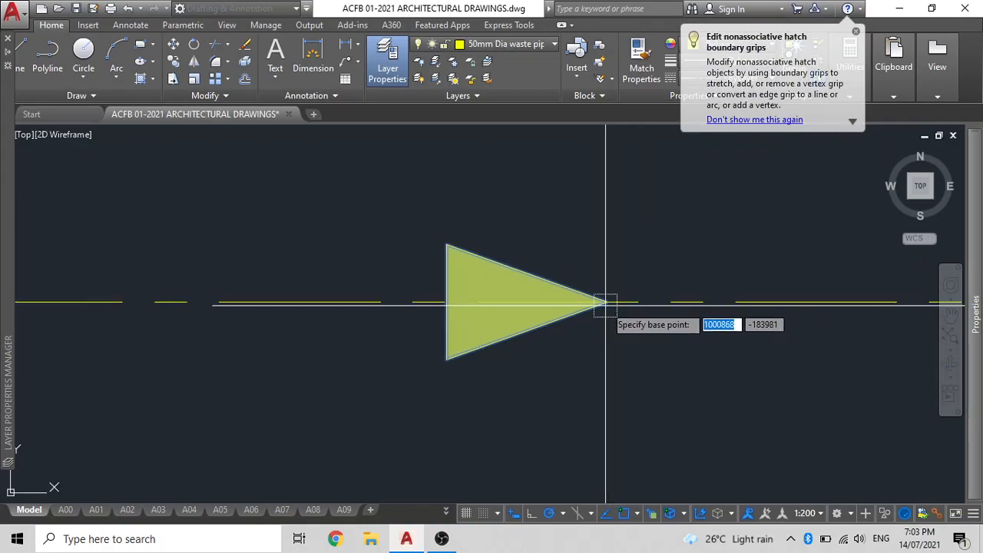
pyautogui.click(605, 303)
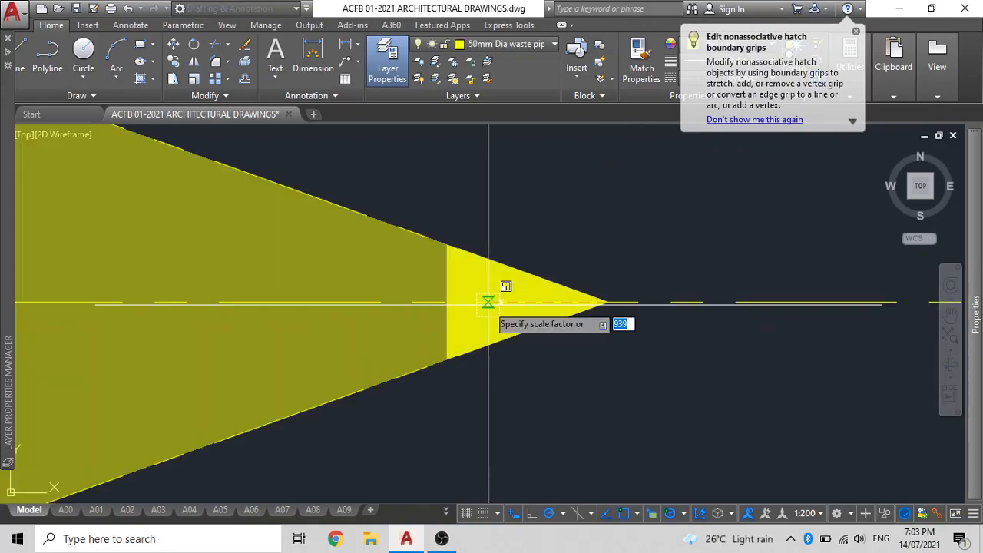
pyautogui.press('r')
pyautogui.press('Return')
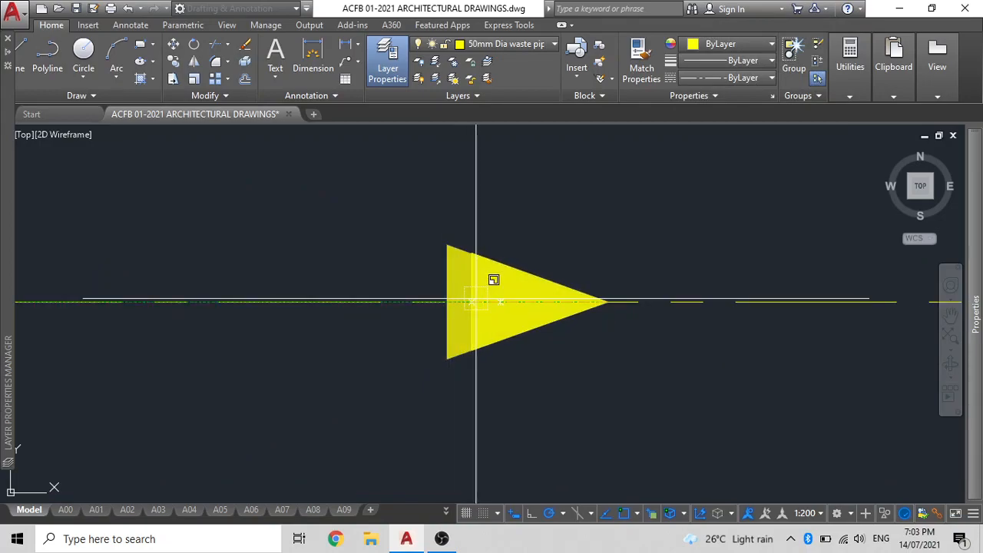
# Delete the larger arrowheads on the vanity pipe and above the outdoor F.G label.
pyautogui.scroll(-8, 496, 344)
pyautogui.scroll(2, 419, 354)
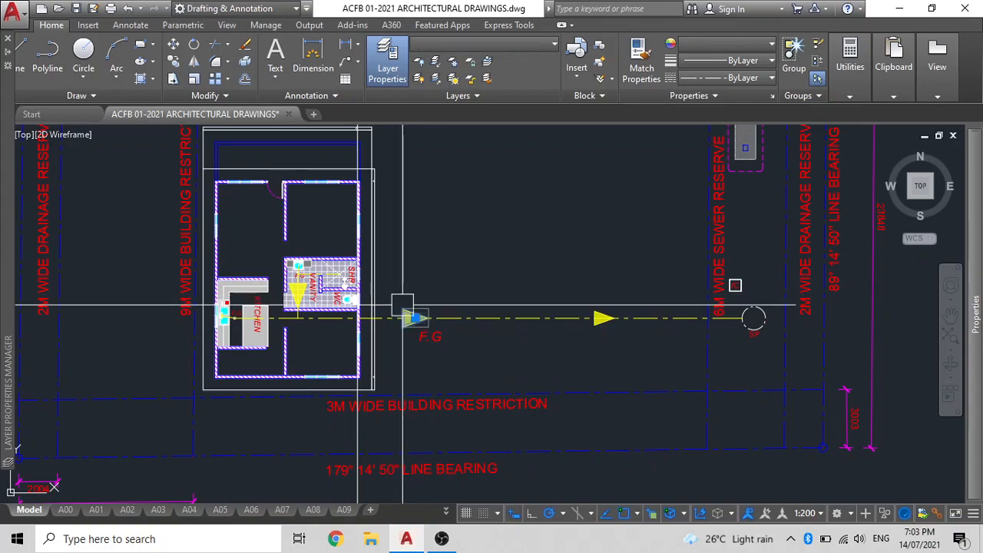
pyautogui.click(298, 294)
pyautogui.press('Delete')
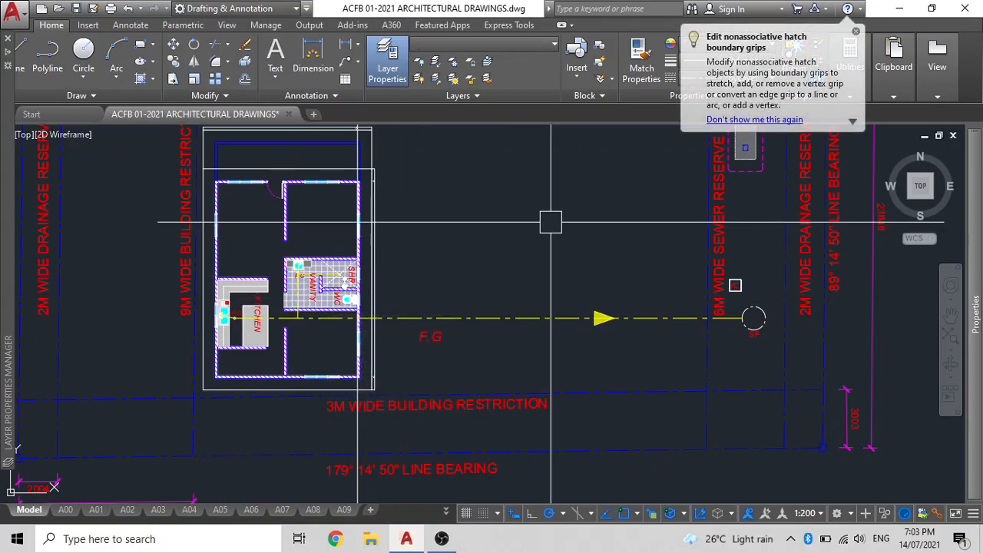
# Copy the remaining arrowhead three times horizontally along the main waste pipe, back from the SP circle into the house.
pyautogui.click(606, 308)
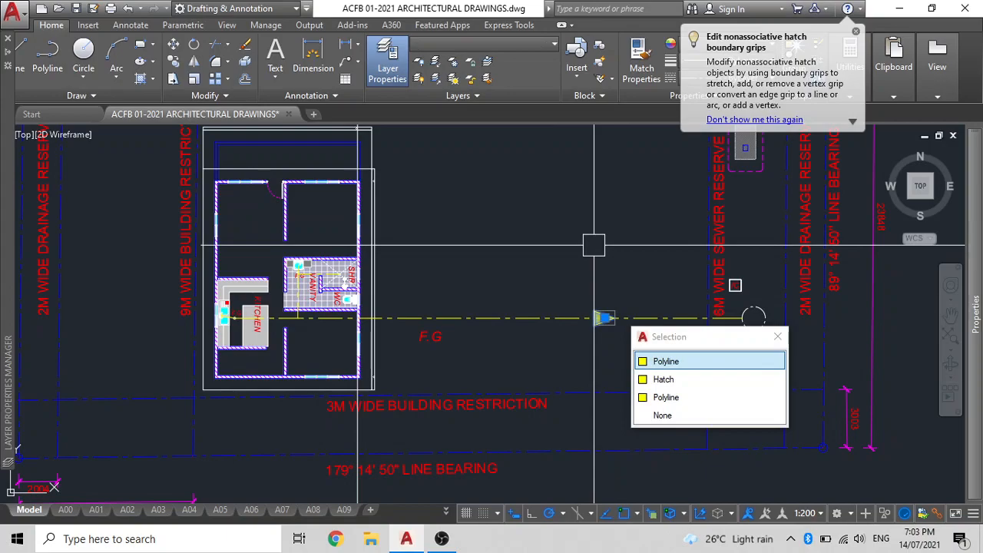
pyautogui.press('Escape')
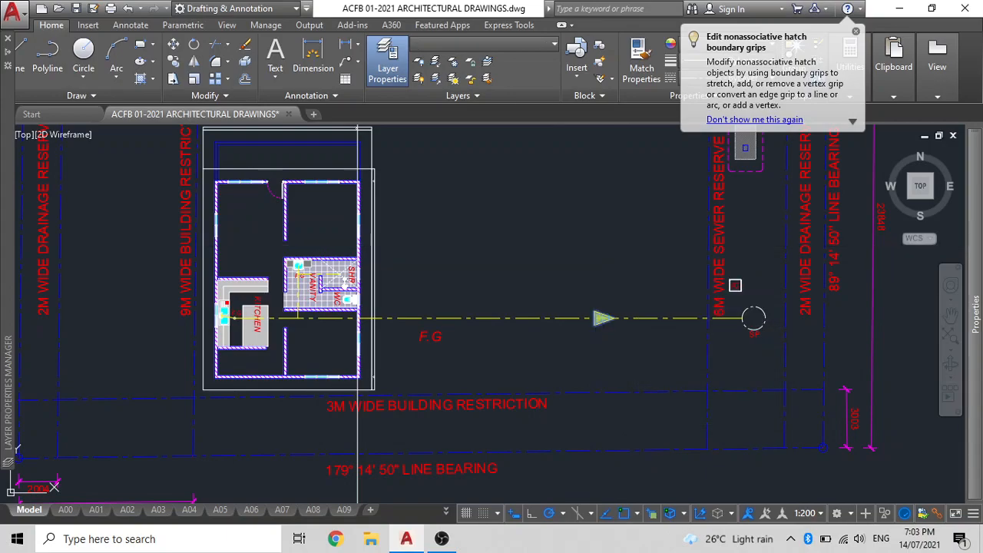
pyautogui.click(609, 261)
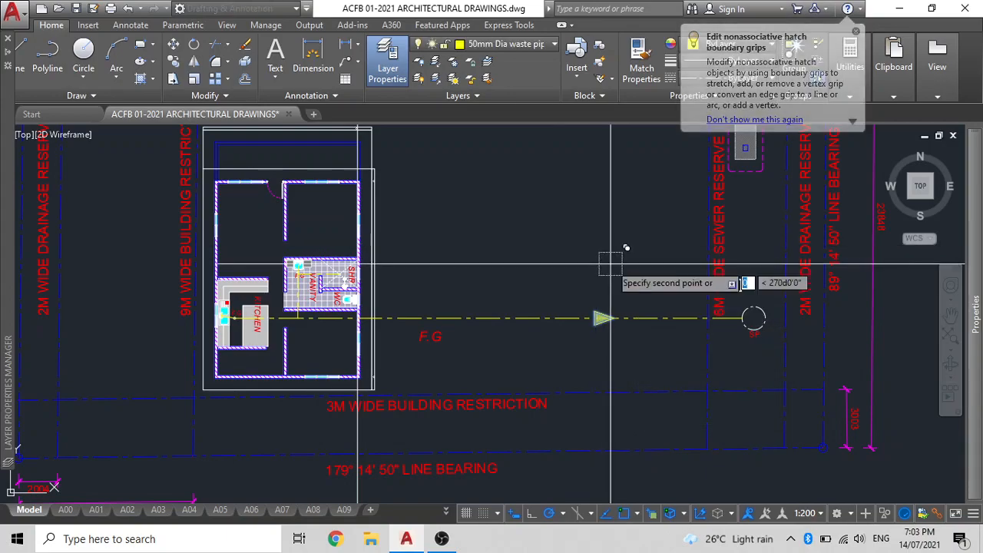
pyautogui.click(504, 264)
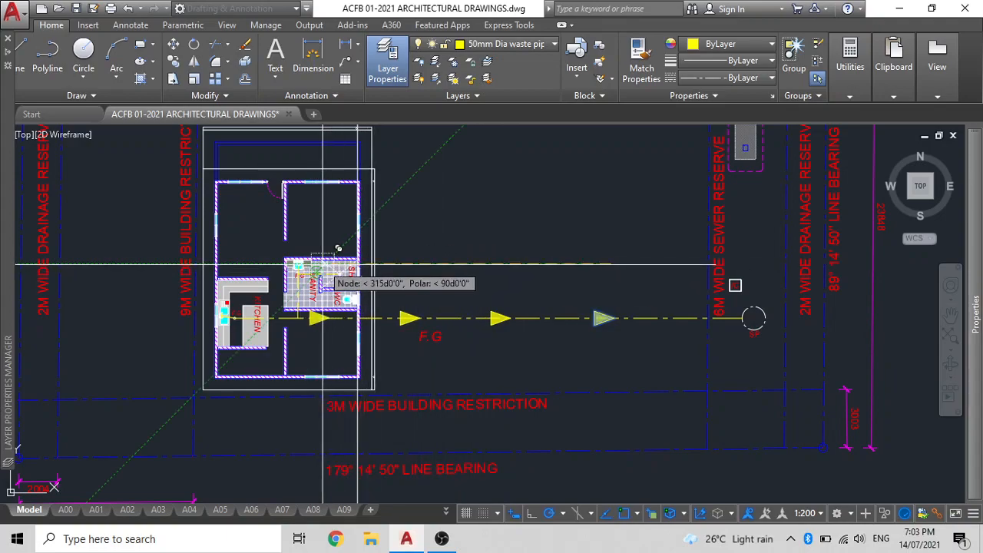
pyautogui.scroll(4, 338, 248)
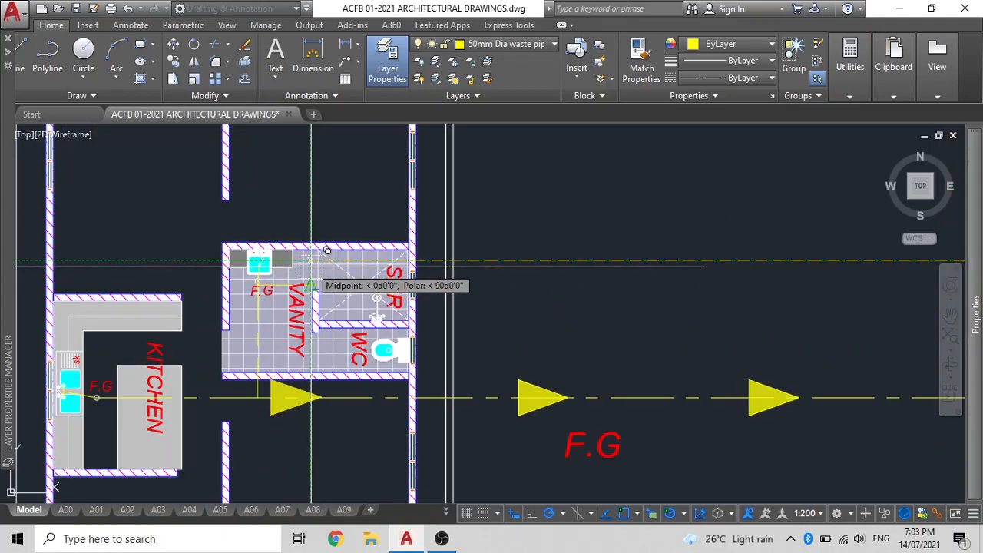
pyautogui.scroll(4, 313, 265)
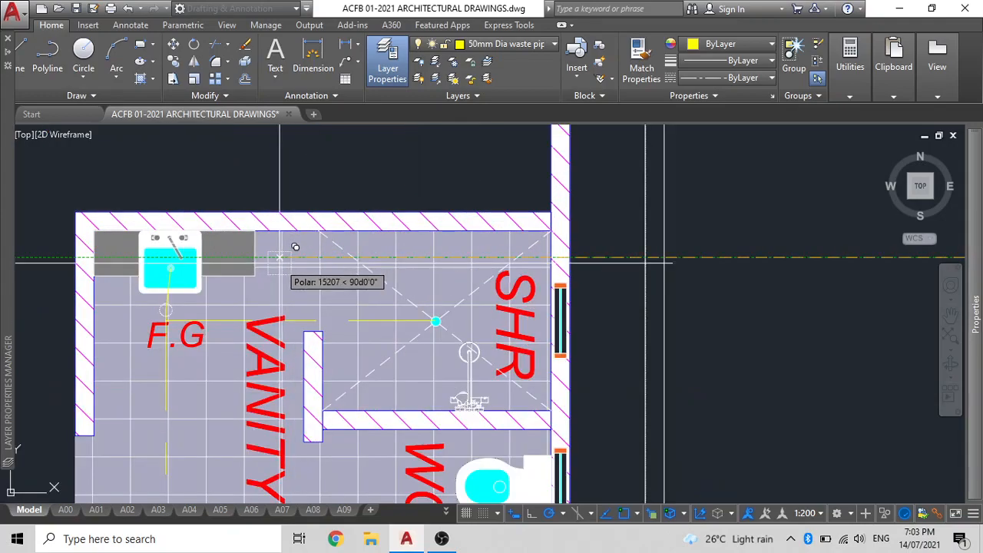
pyautogui.scroll(-4, 335, 324)
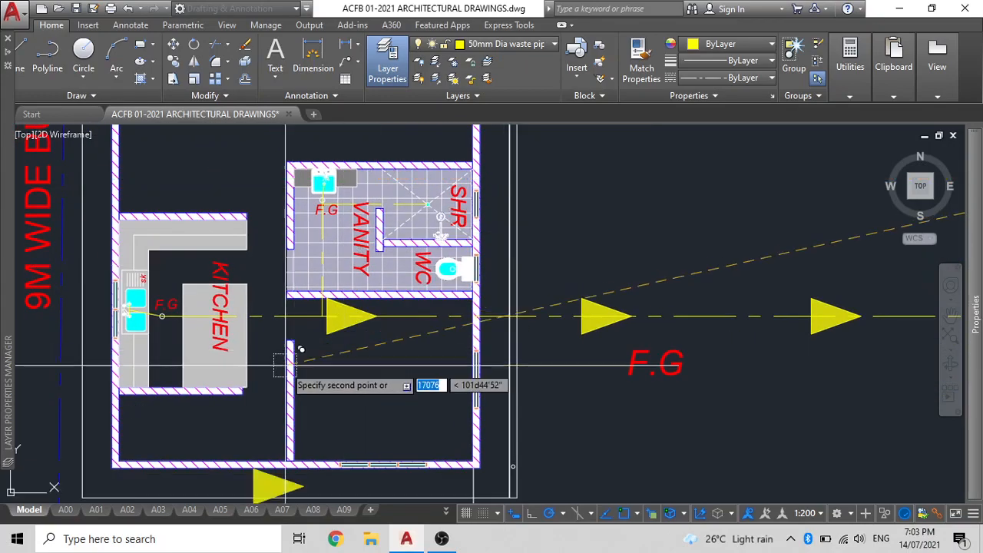
# Copy the arrowhead inside the house by its tip onto the vertical vanity pipe in the bathroom.
pyautogui.scroll(4, 335, 323)
pyautogui.write('co')
pyautogui.press('Return')
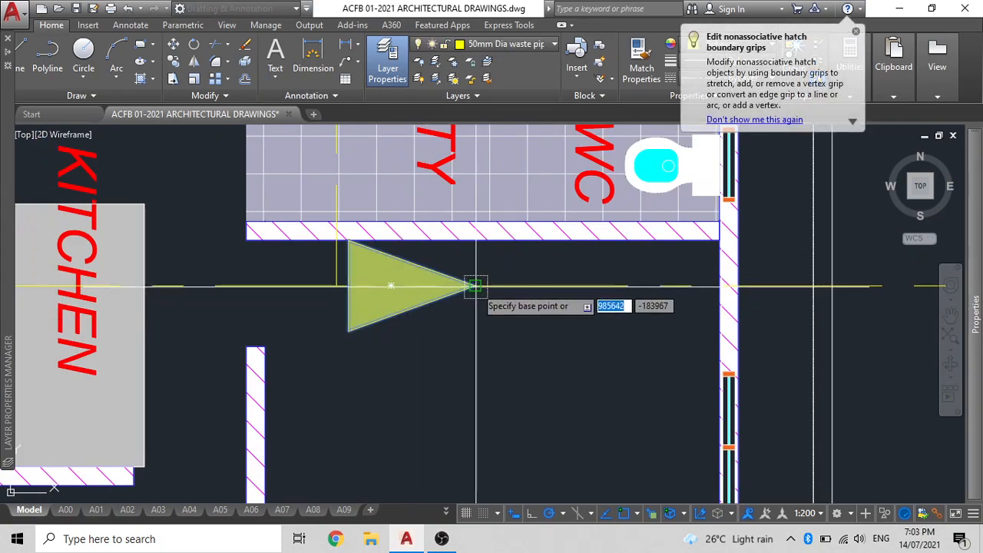
pyautogui.moveTo(467, 285); pyautogui.dragTo(521, 427, button='middle')
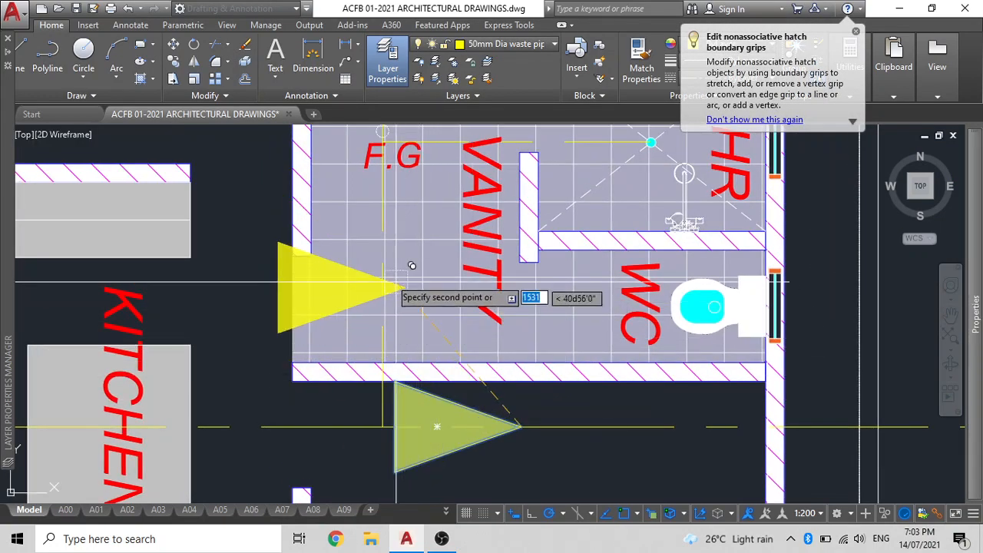
pyautogui.click(379, 278)
# Rotate the bathroom arrowhead about its tip so that it points down the vanity pipe toward the main waste pipe.
pyautogui.click(357, 275)
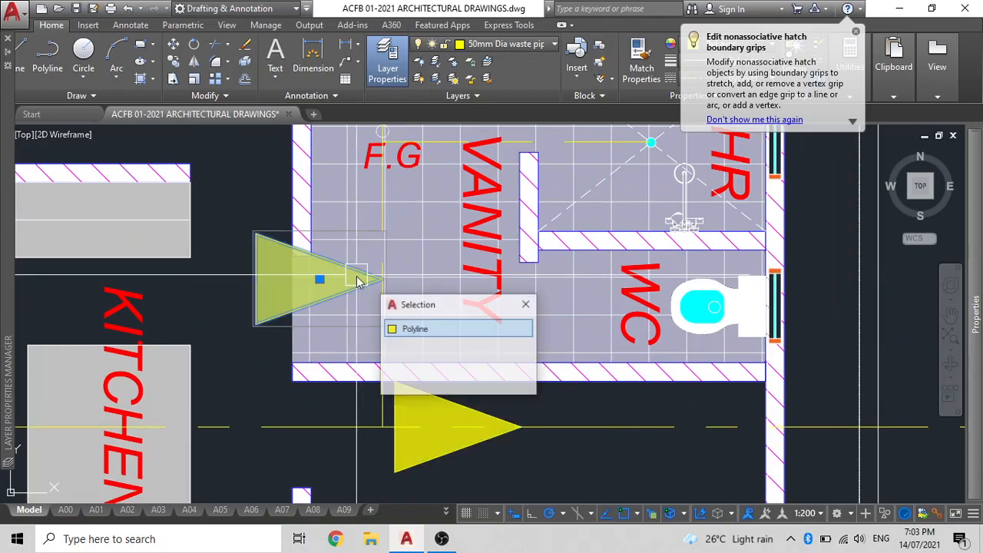
pyautogui.write('ro')
pyautogui.press('Return')
pyautogui.click(383, 278)
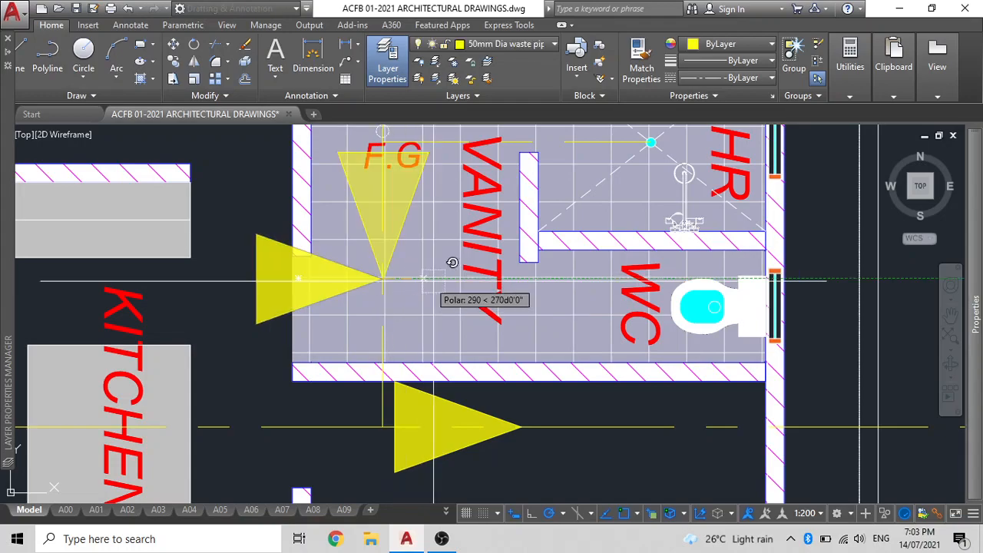
pyautogui.click(458, 285)
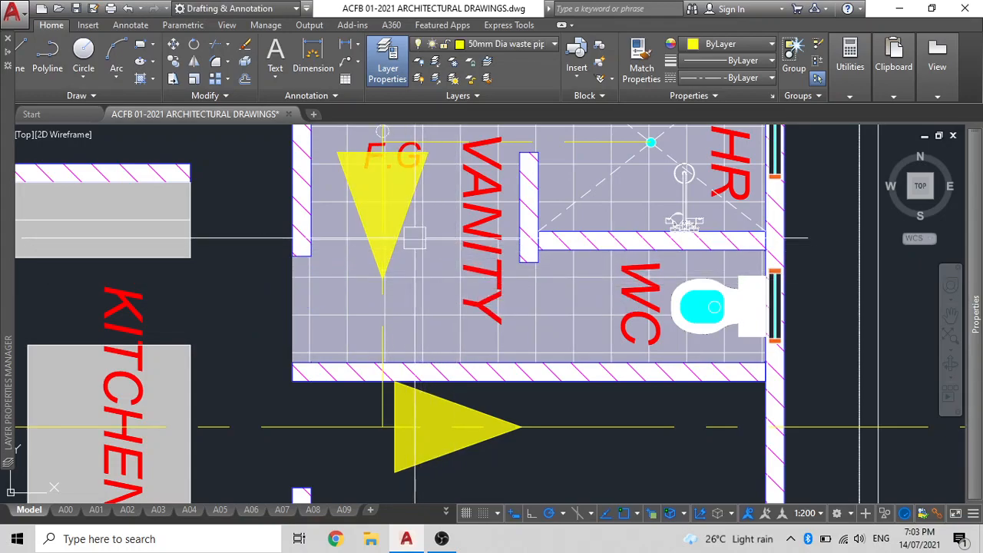
# Move the bathroom arrowhead straight down along the vanity pipe, clear of the F.G label.
pyautogui.click(415, 238)
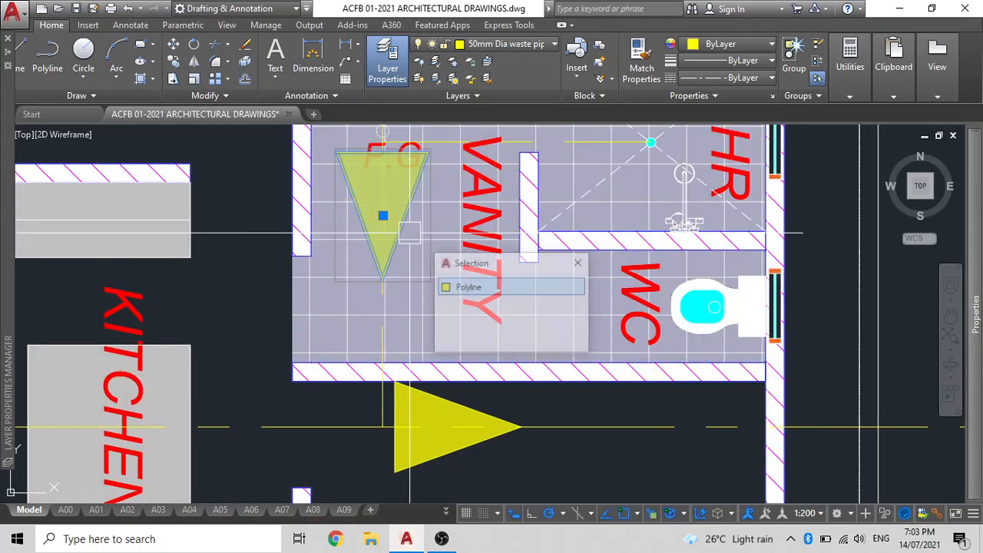
pyautogui.click(245, 205)
pyautogui.click(245, 204)
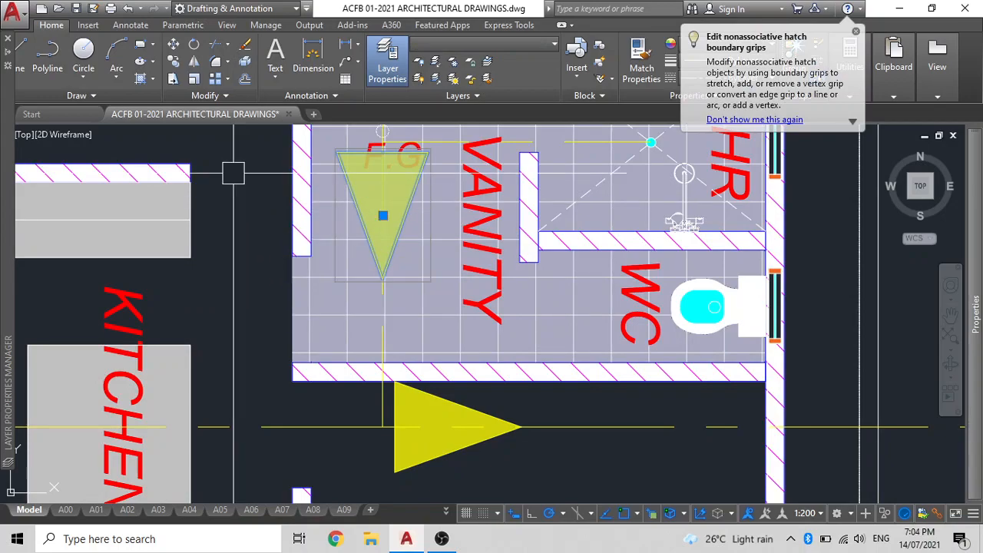
pyautogui.write('m')
pyautogui.press('space')
pyautogui.click(240, 206)
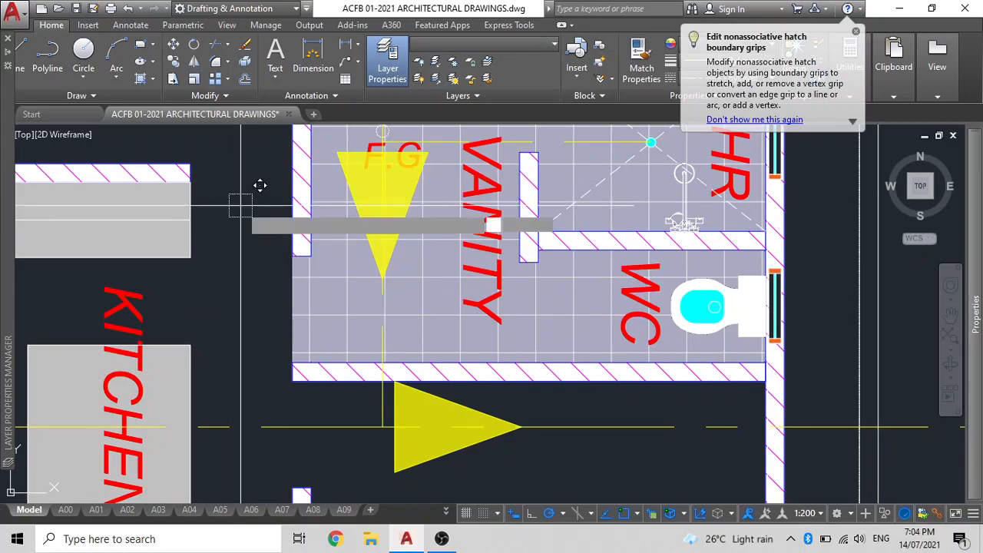
pyautogui.click(240, 245)
# Examine the arrowheads along the waste pipes from the house fixtures to the SP circle.
pyautogui.scroll(-4, 299, 395)
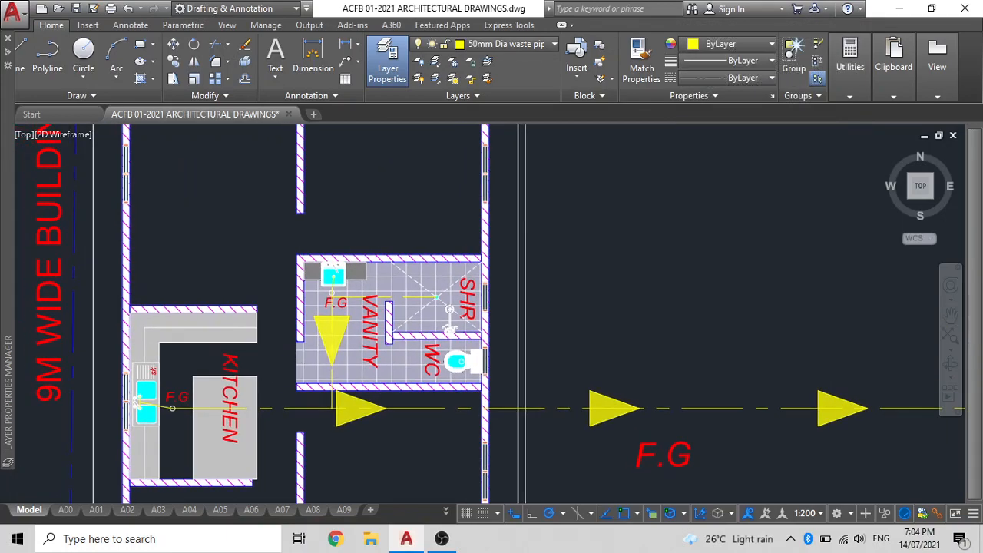
pyautogui.scroll(-4, 252, 284)
pyautogui.moveTo(250, 285); pyautogui.dragTo(208, 257, button='middle')
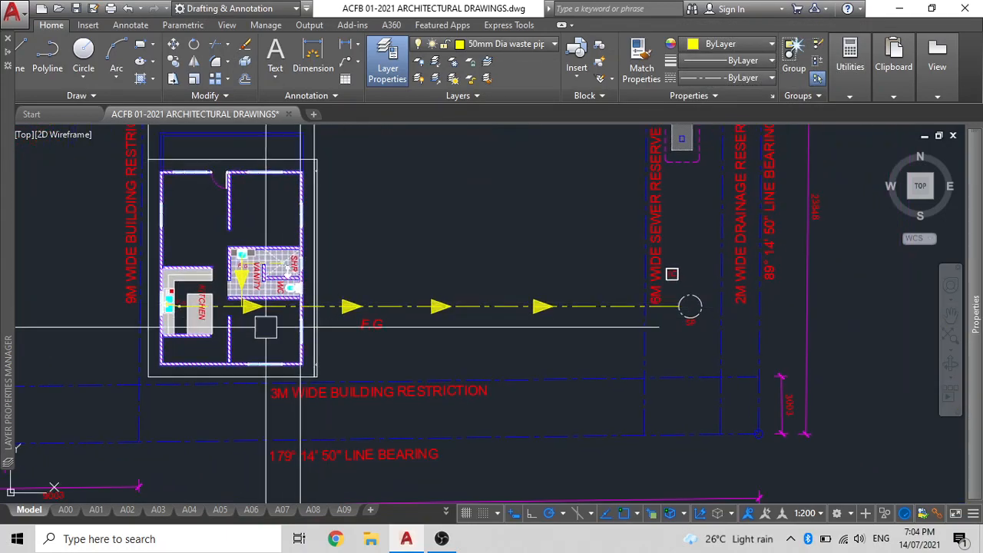
pyautogui.scroll(2, 234, 315)
pyautogui.scroll(-2, 274, 314)
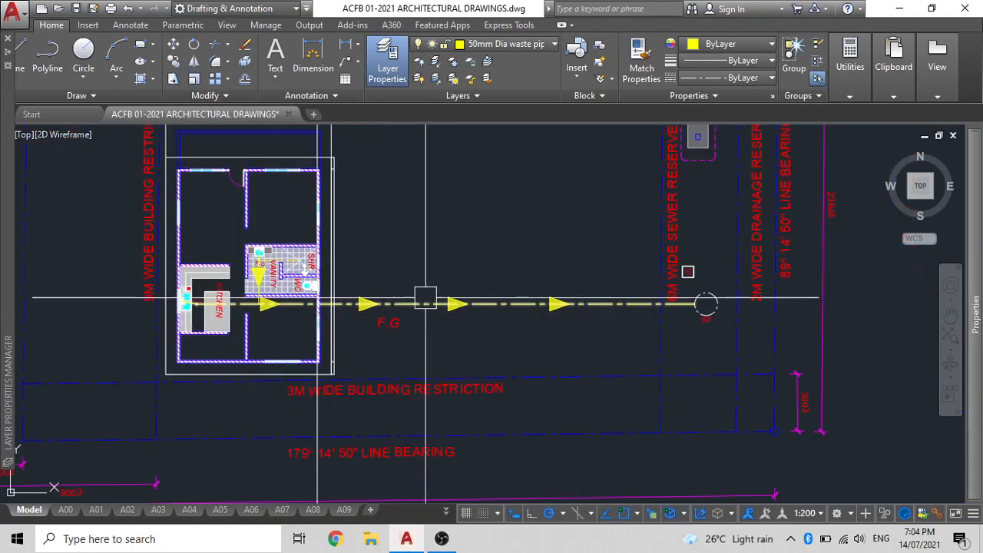
pyautogui.scroll(-2, 555, 302)
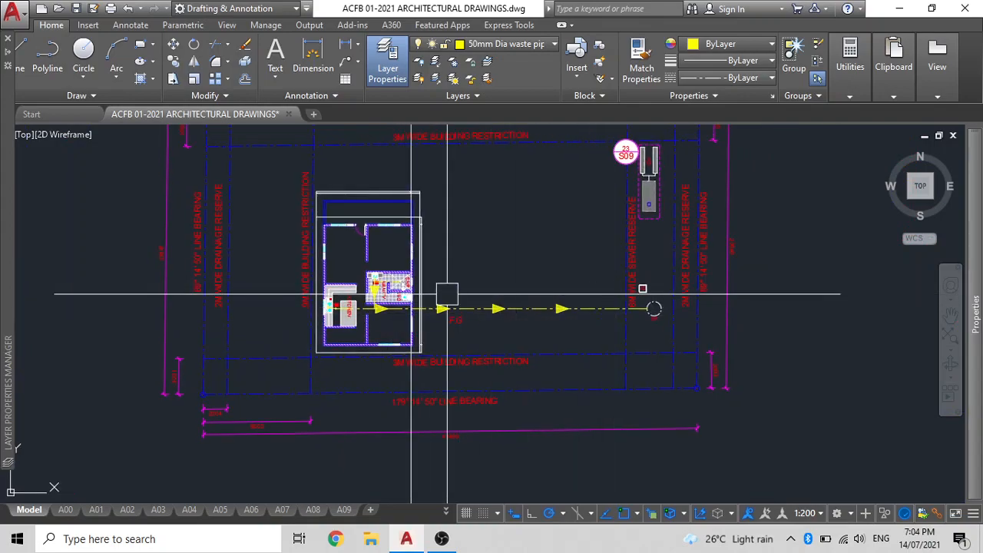
pyautogui.scroll(2, 430, 300)
pyautogui.scroll(5, 420, 307)
pyautogui.scroll(-4, 446, 297)
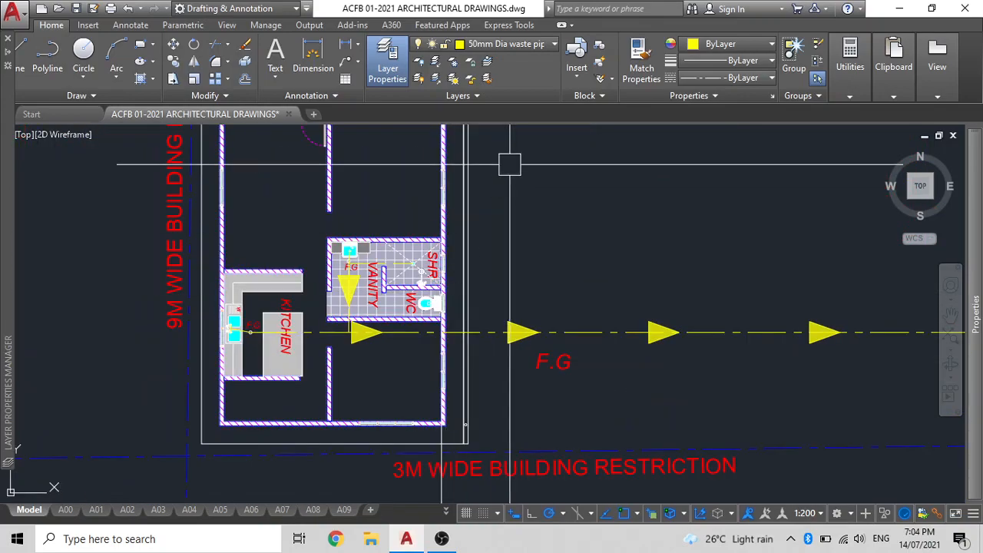
# Make 100 DIA WASTE PIPE the current layer and check the wc-ic entry in the DRAINAGE PIPE SIZE table.
pyautogui.click(520, 46)
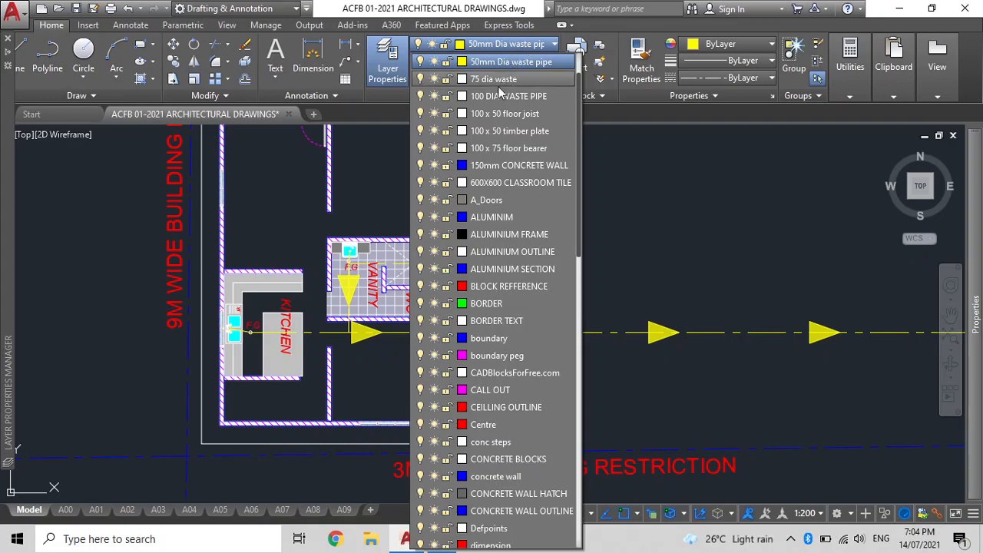
pyautogui.press('Escape')
pyautogui.scroll(-4, 504, 212)
pyautogui.scroll(5, 496, 238)
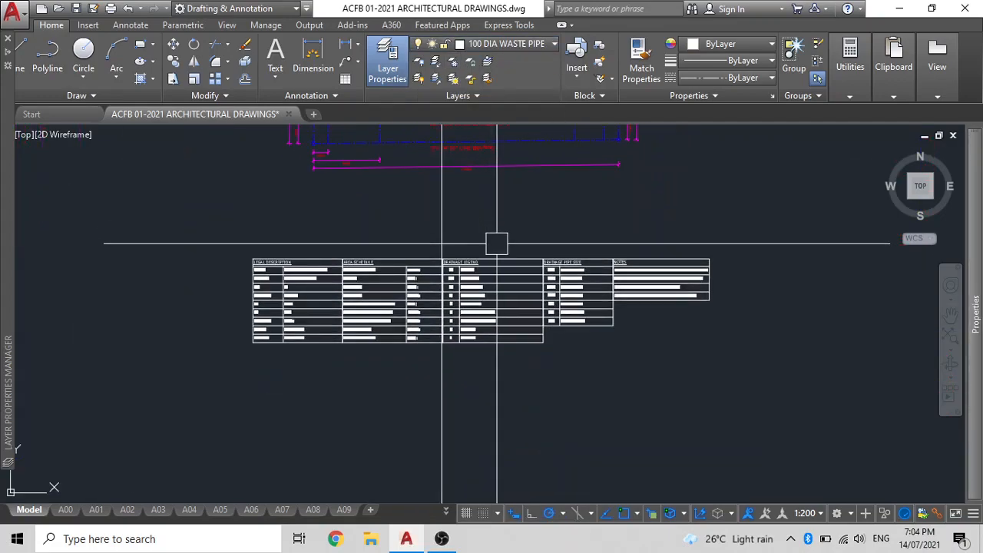
pyautogui.scroll(5, 579, 284)
pyautogui.scroll(-2, 583, 286)
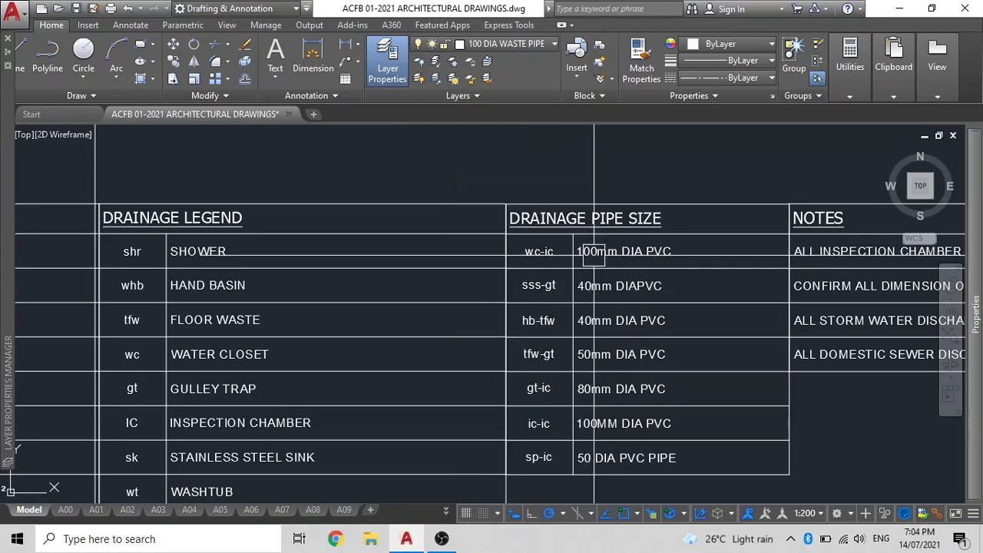
pyautogui.scroll(-5, 594, 255)
pyautogui.moveTo(592, 266); pyautogui.dragTo(565, 424, button='middle')
pyautogui.moveTo(489, 253); pyautogui.dragTo(508, 361, button='middle')
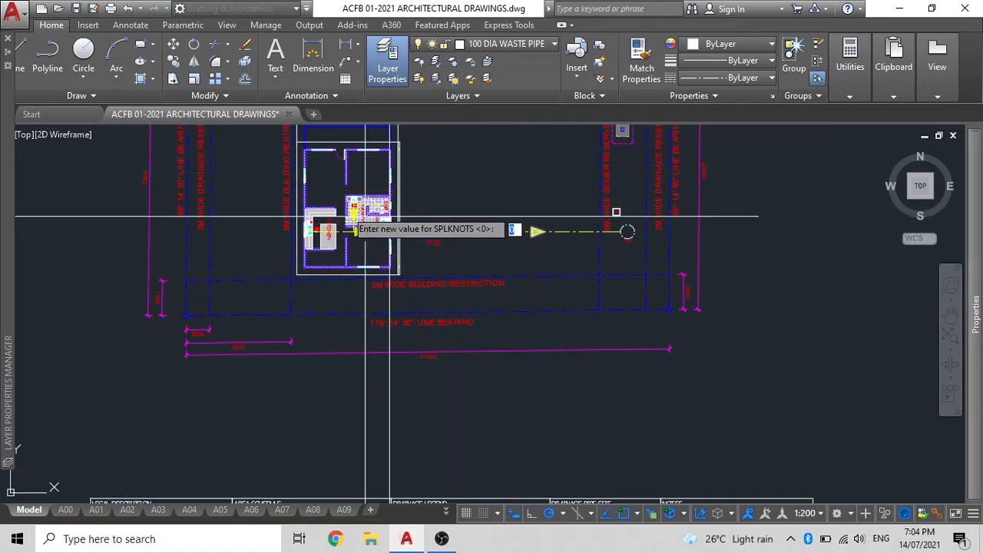
# Start a polyline for the 100 mm waste pipe at the WC and run it straight to the point below the IC box.
pyautogui.scroll(8, 359, 222)
pyautogui.scroll(8, 576, 304)
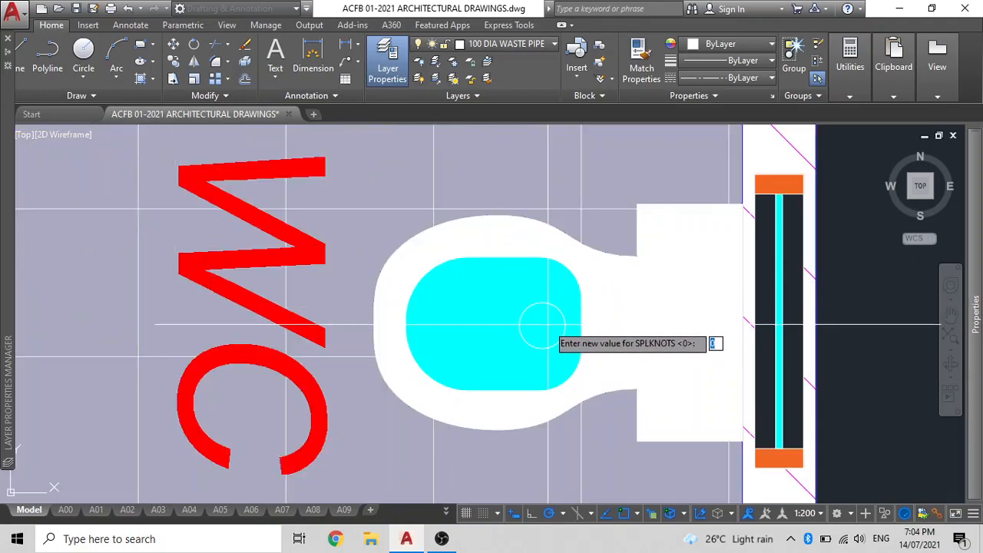
pyautogui.scroll(-7, 542, 322)
pyautogui.moveTo(859, 307); pyautogui.dragTo(555, 291, button='middle')
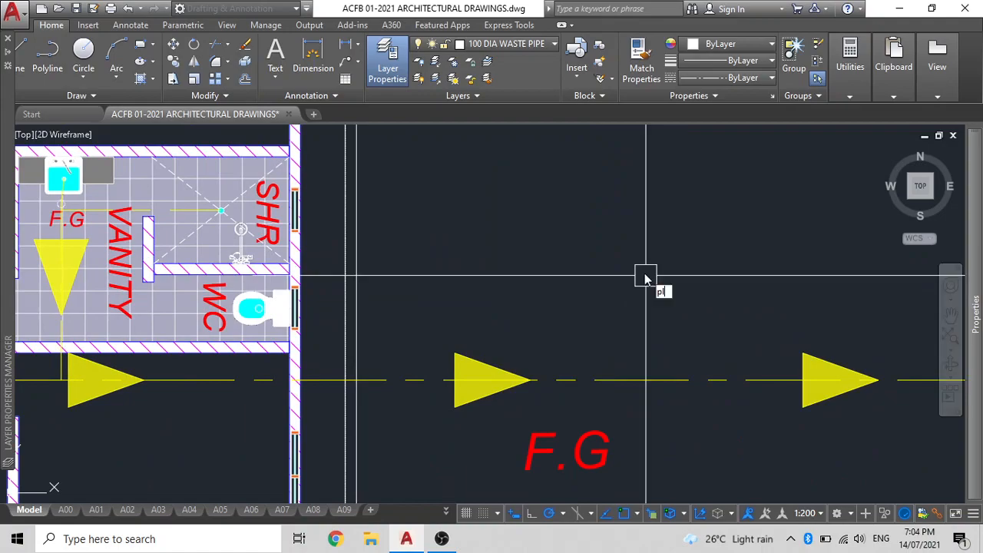
pyautogui.write('PL')
pyautogui.press('Return')
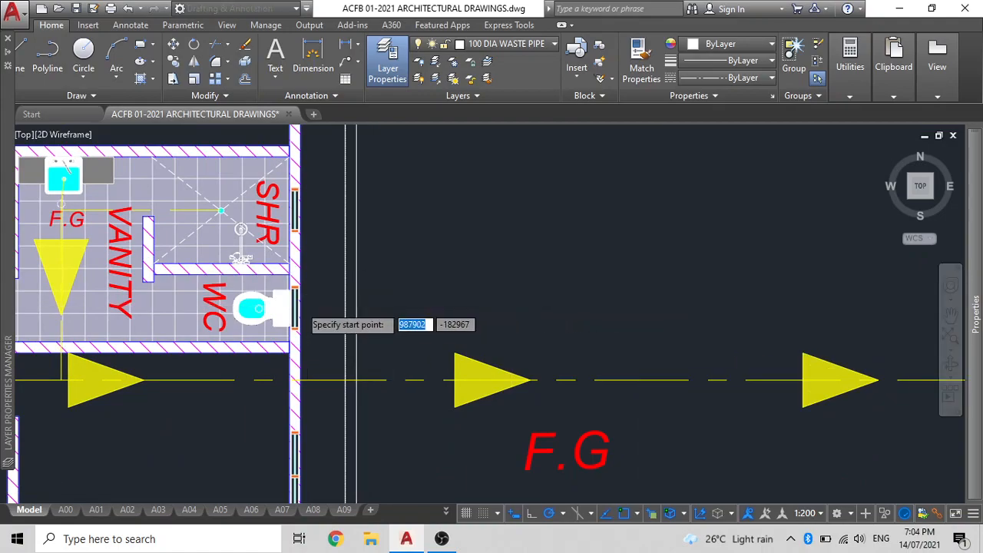
pyautogui.scroll(6, 277, 315)
pyautogui.click(131, 313)
pyautogui.scroll(-8, 327, 310)
pyautogui.moveTo(933, 305); pyautogui.dragTo(573, 328, button='middle')
pyautogui.moveTo(744, 296); pyautogui.dragTo(615, 329, button='middle')
pyautogui.scroll(4, 697, 310)
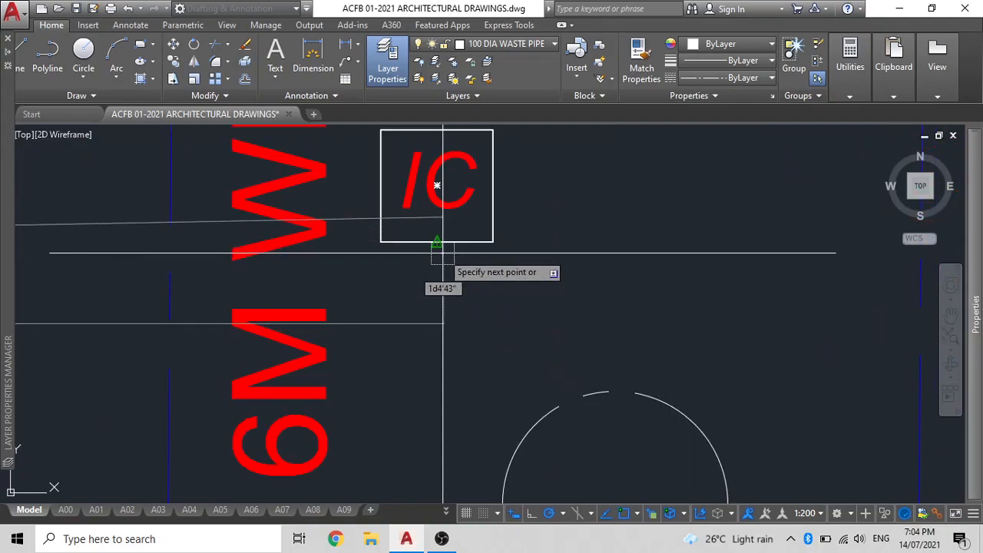
pyautogui.click(435, 329)
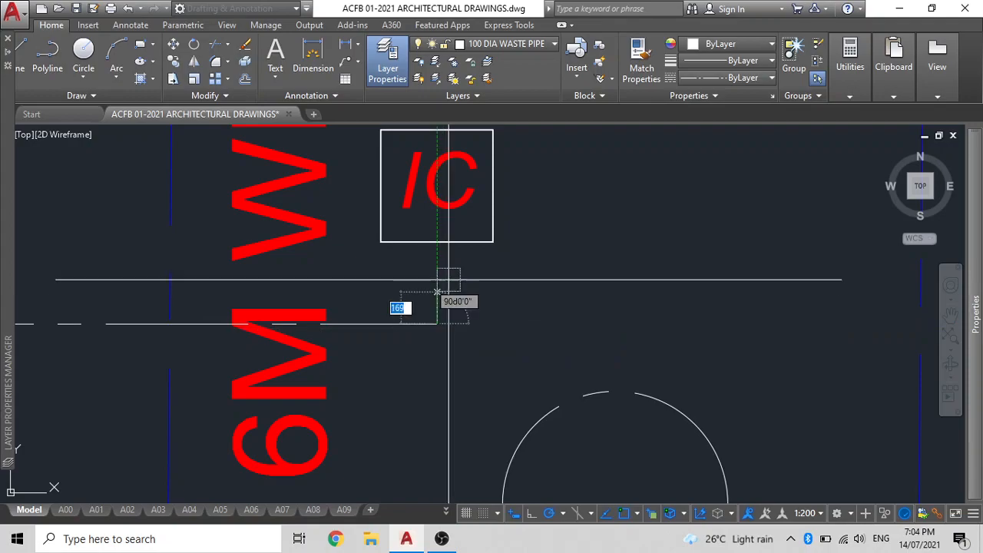
# Continue the pipe polyline from the bend below the IC box to the midpoint of the hatched tank's near edge and finish it.
pyautogui.scroll(-3, 441, 247)
pyautogui.moveTo(441, 240); pyautogui.dragTo(450, 483, button='middle')
pyautogui.scroll(5, 441, 300)
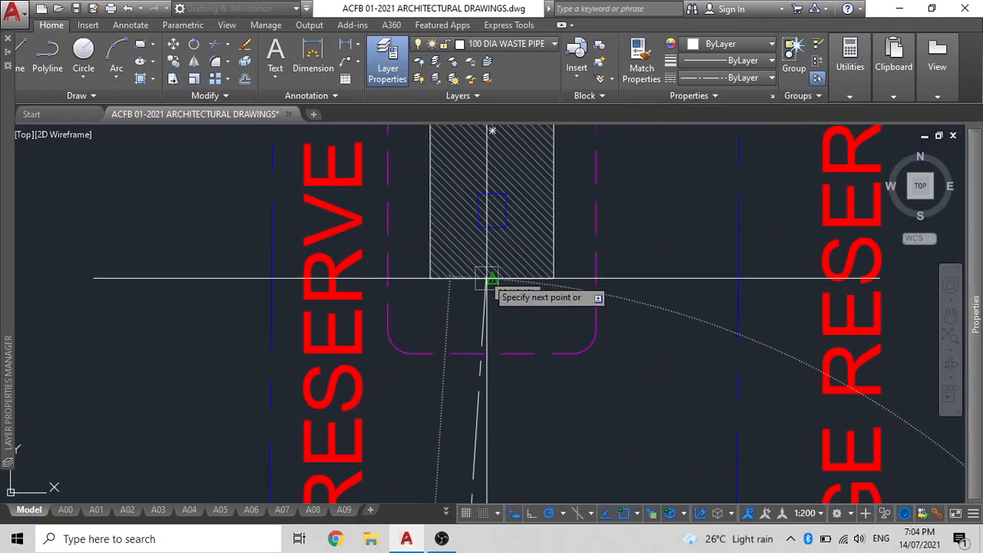
pyautogui.click(492, 278)
pyautogui.scroll(-3, 492, 278)
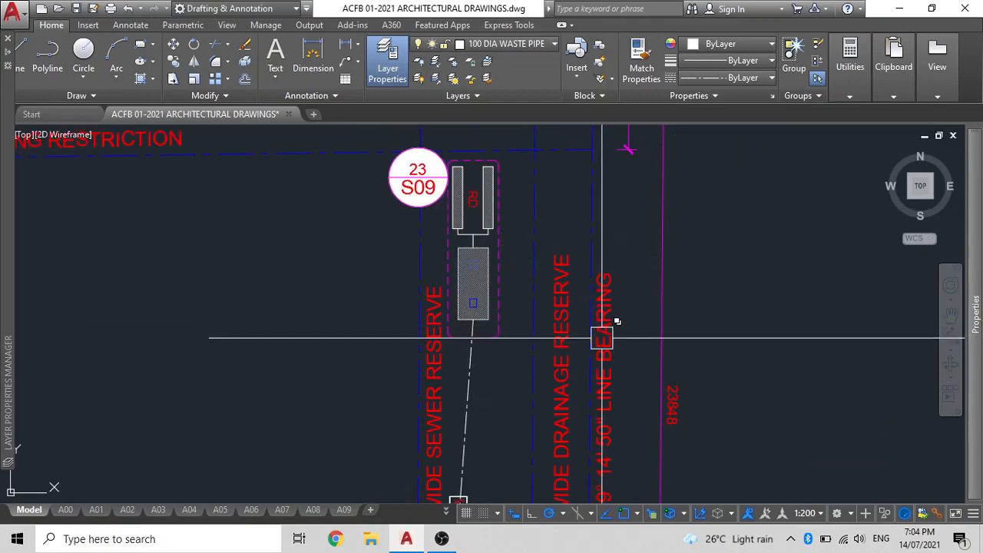
# Move the IC box slightly sideways toward the 2M WIDE DRAINAGE RESERVE.
pyautogui.moveTo(480, 412); pyautogui.dragTo(641, 255, button='middle')
pyautogui.scroll(5, 579, 370)
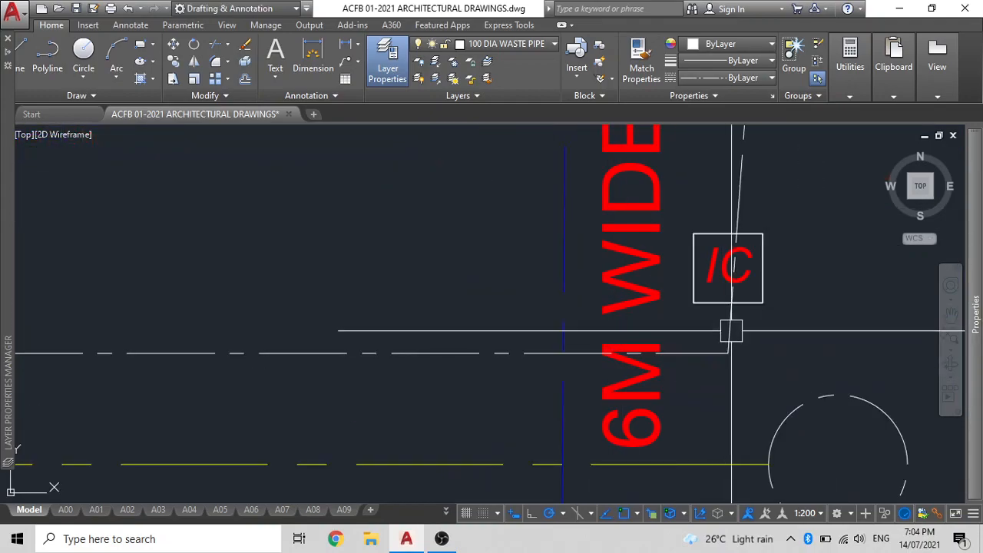
pyautogui.scroll(4, 761, 288)
pyautogui.click(730, 327)
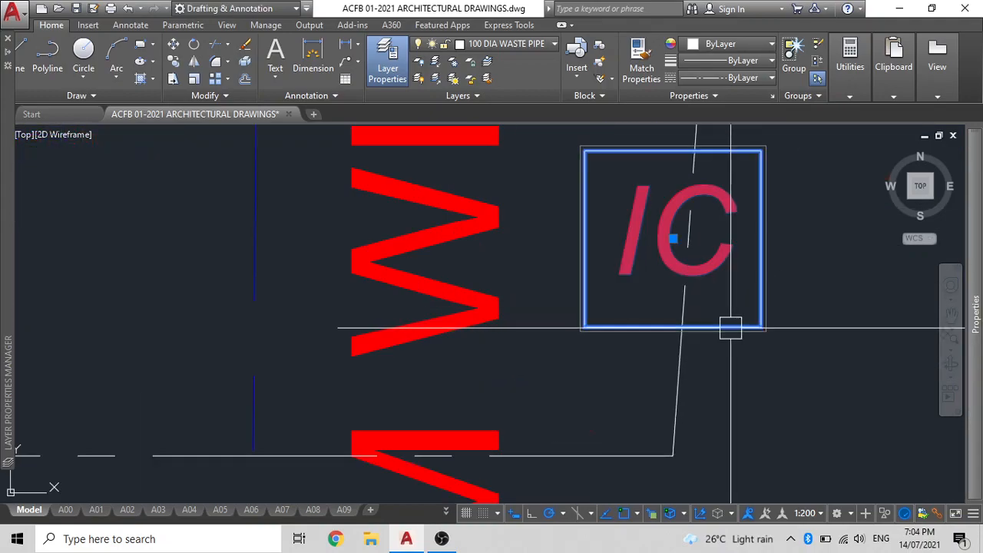
pyautogui.press('m')
pyautogui.press('Return')
pyautogui.click(747, 372)
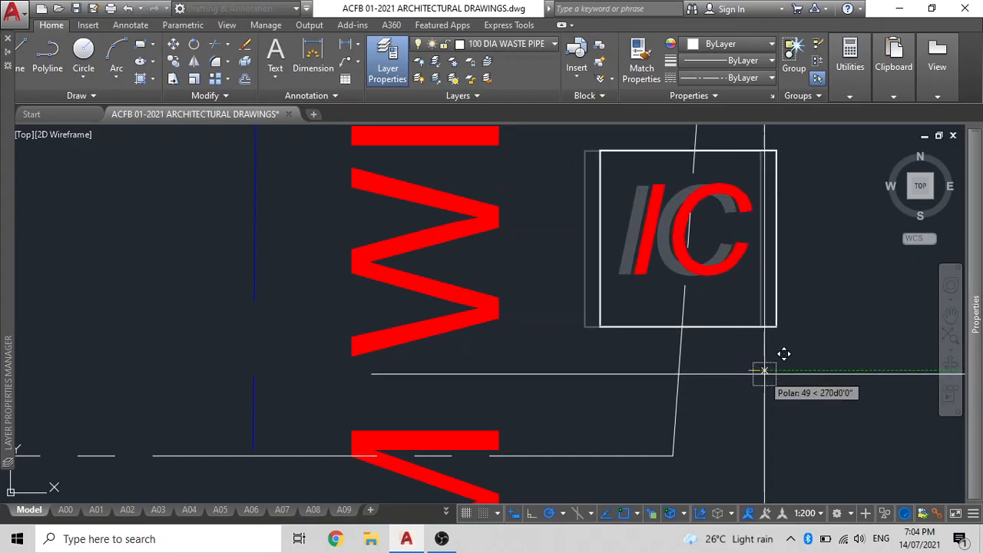
pyautogui.click(768, 376)
# Move the IC box straight down so that it covers the bend of the 100 mm waste pipe.
pyautogui.click(755, 330)
pyautogui.scroll(-2, 684, 316)
pyautogui.moveTo(683, 316); pyautogui.dragTo(528, 265, button='middle')
pyautogui.press('m')
pyautogui.press('Return')
pyautogui.click(702, 206)
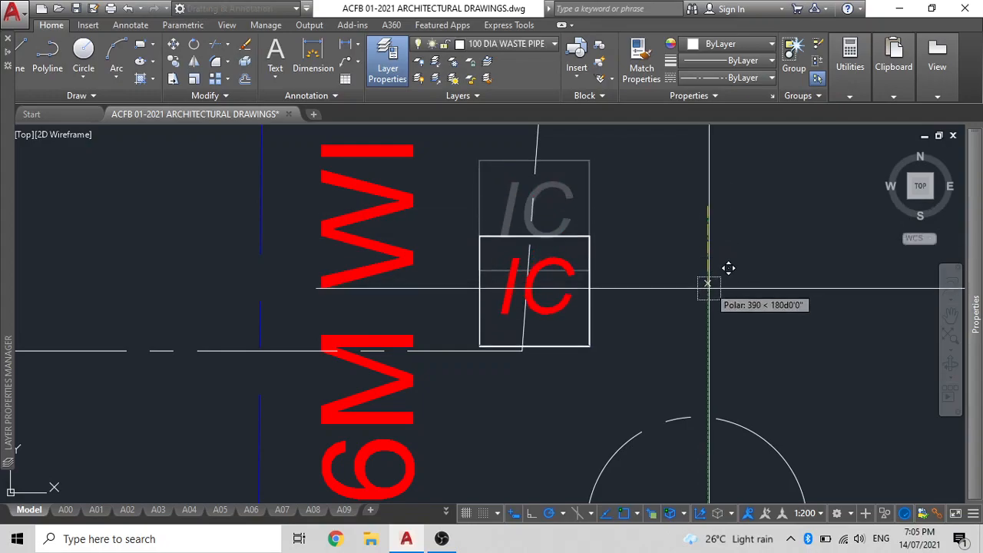
pyautogui.click(707, 346)
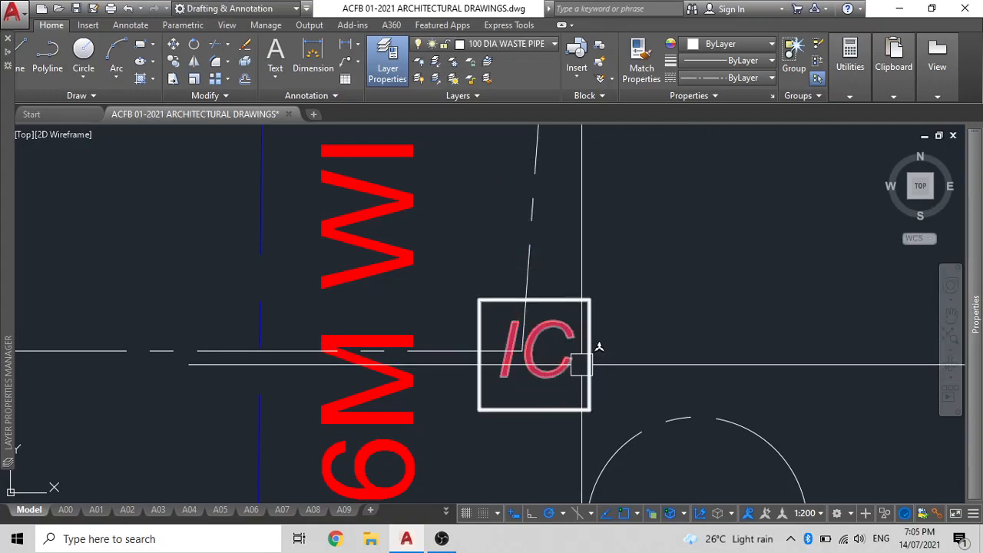
# Trim both portions of the 100 mm waste pipe inside the IC box, using the box as the cutting edge.
pyautogui.scroll(2, 533, 306)
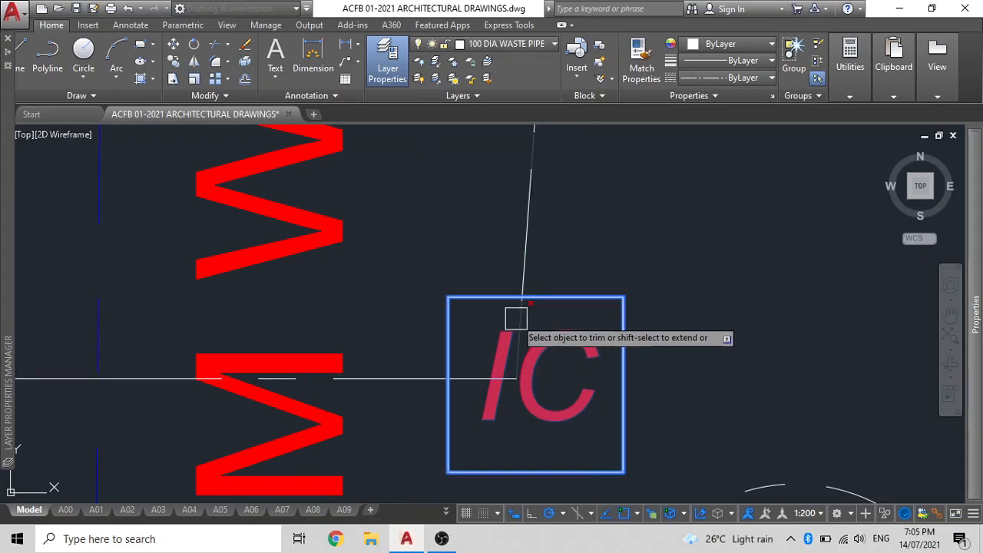
pyautogui.scroll(4, 516, 319)
pyautogui.click(479, 360)
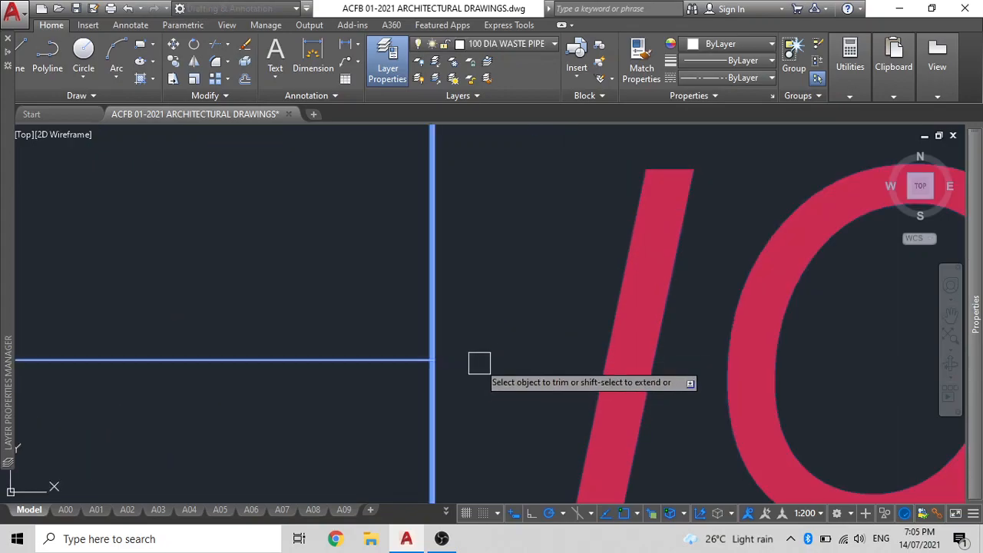
pyautogui.scroll(-3, 483, 358)
pyautogui.scroll(-2, 484, 358)
pyautogui.scroll(6, 551, 268)
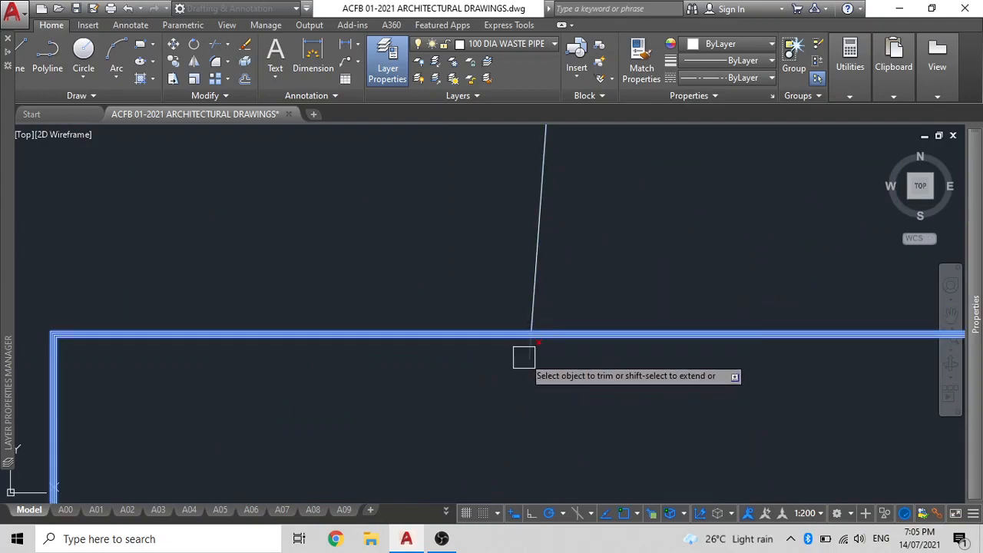
pyautogui.scroll(-6, 507, 374)
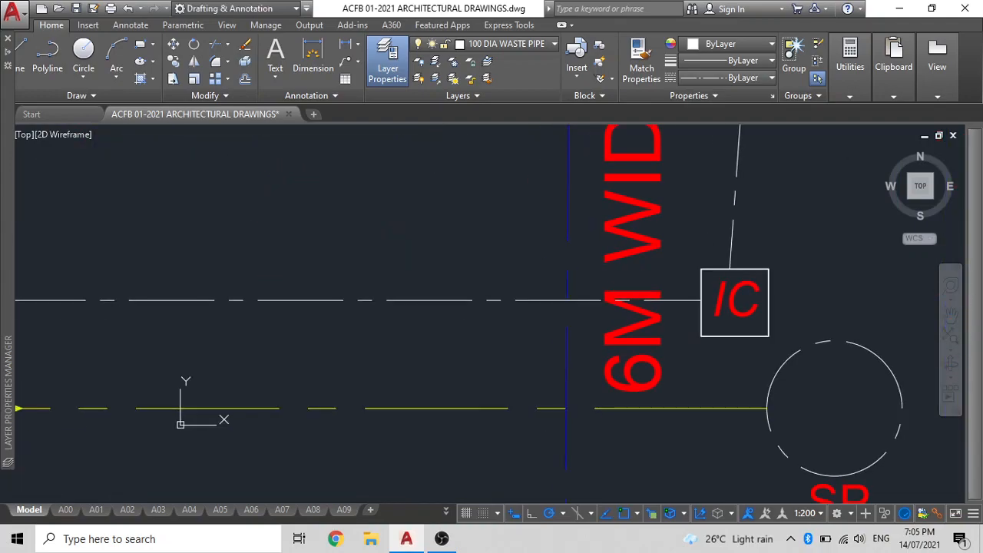
# Draw a vertical construction line along the outer wall face where the WC waste pipe leaves the house.
pyautogui.scroll(2, 618, 356)
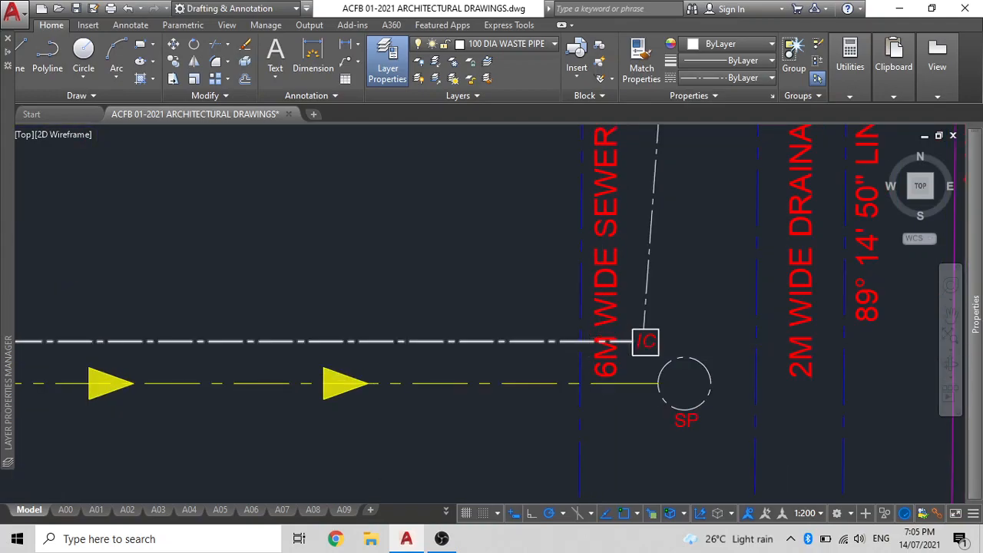
pyautogui.scroll(-2, 601, 351)
pyautogui.moveTo(600, 351); pyautogui.dragTo(817, 355, button='middle')
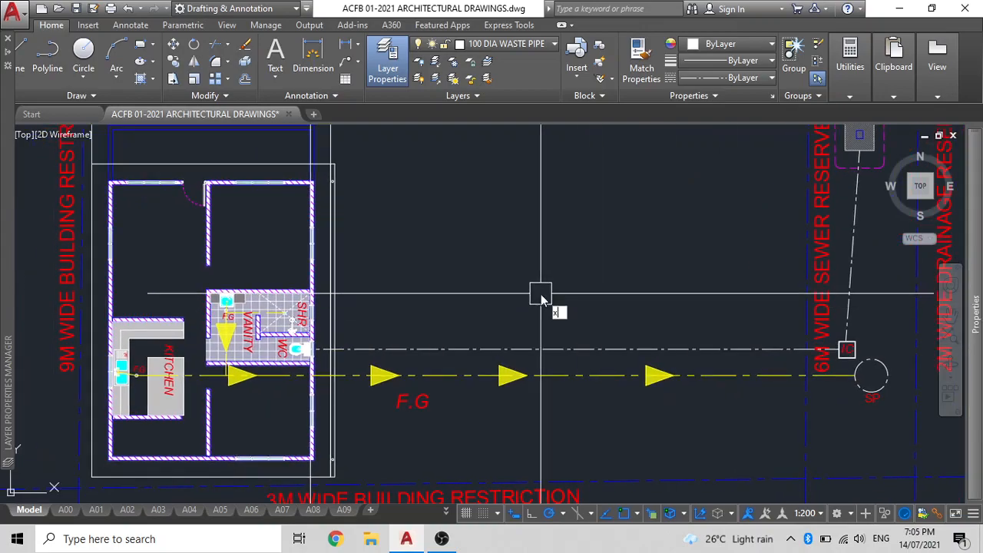
pyautogui.write('l')
pyautogui.press('Return')
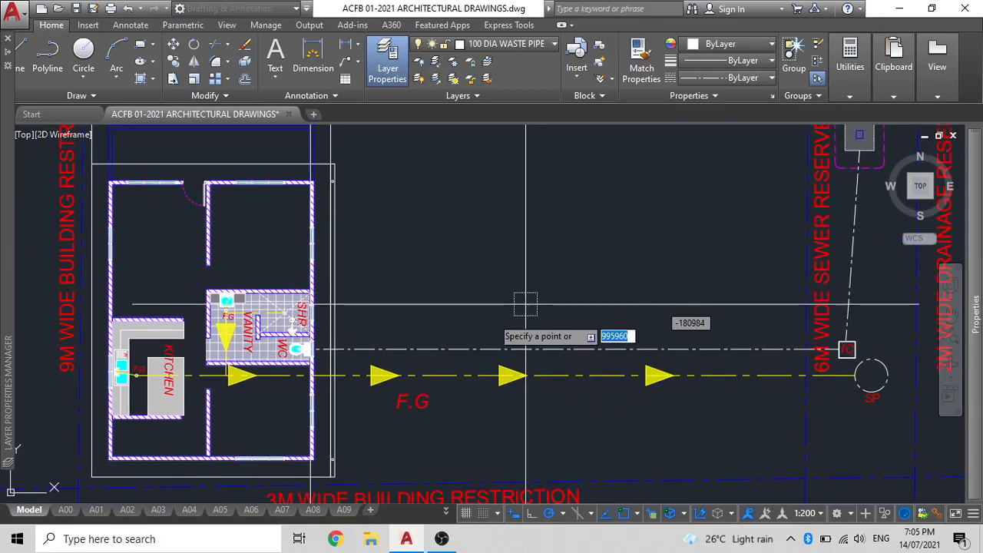
pyautogui.scroll(2, 290, 348)
pyautogui.scroll(5, 322, 357)
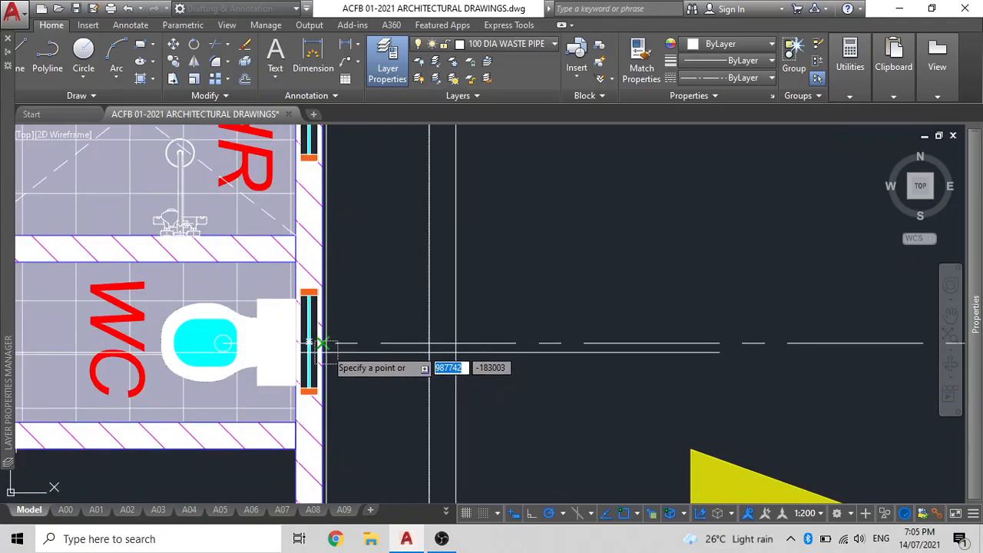
pyautogui.click(309, 342)
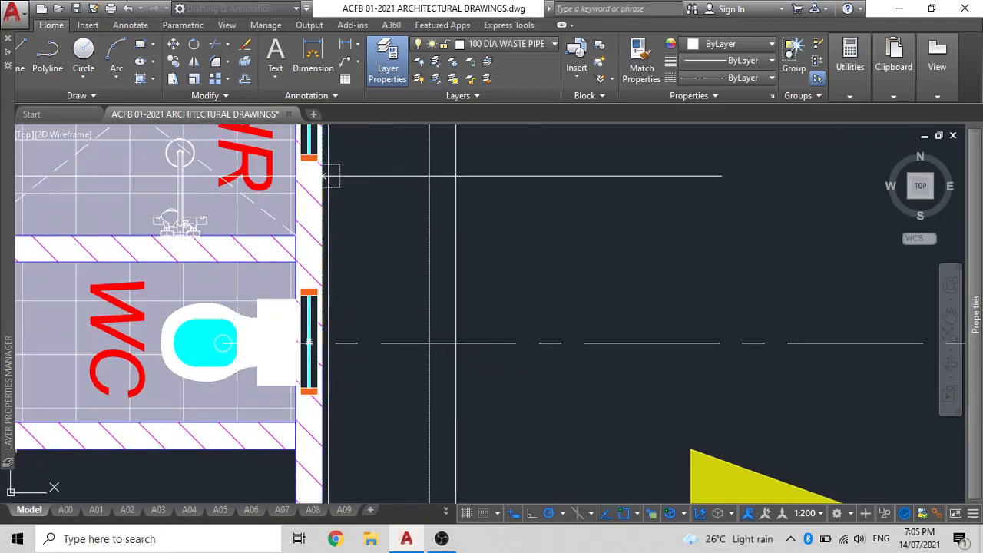
pyautogui.scroll(-8, 367, 185)
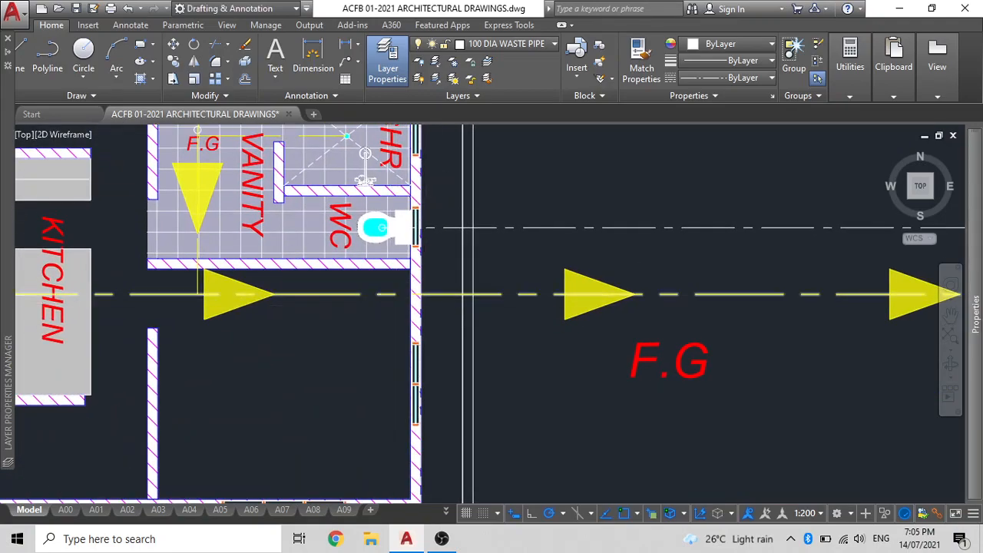
# Offset the vertical construction line by 6000 toward the sewer reserve, and offset the copy by another 6000 the same way.
pyautogui.write('o')
pyautogui.press('Return')
pyautogui.write('6000')
pyautogui.press('Return')
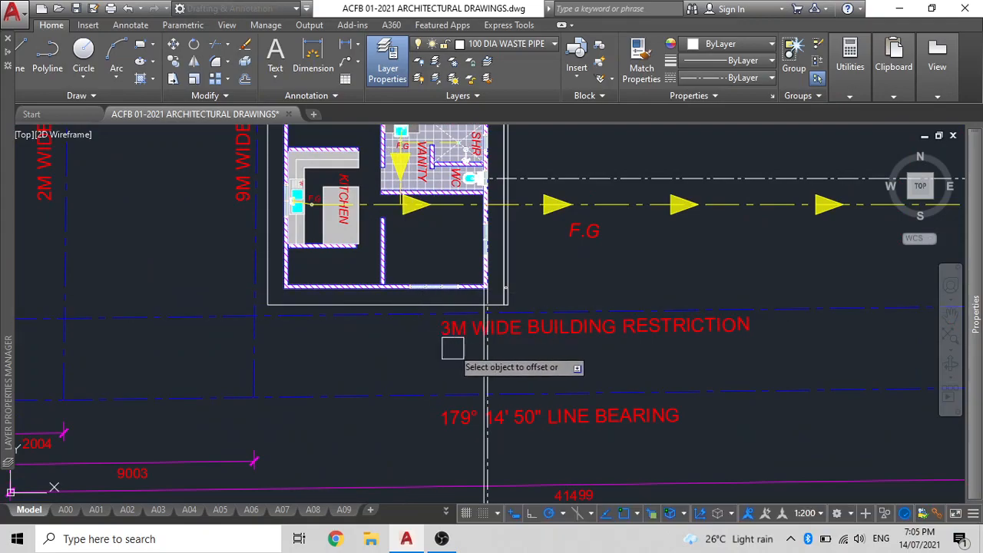
pyautogui.click(492, 351)
pyautogui.click(589, 351)
pyautogui.moveTo(601, 347); pyautogui.dragTo(395, 501, button='middle')
pyautogui.scroll(-2, 424, 399)
pyautogui.scroll(2, 438, 360)
pyautogui.click(425, 329)
pyautogui.click(616, 315)
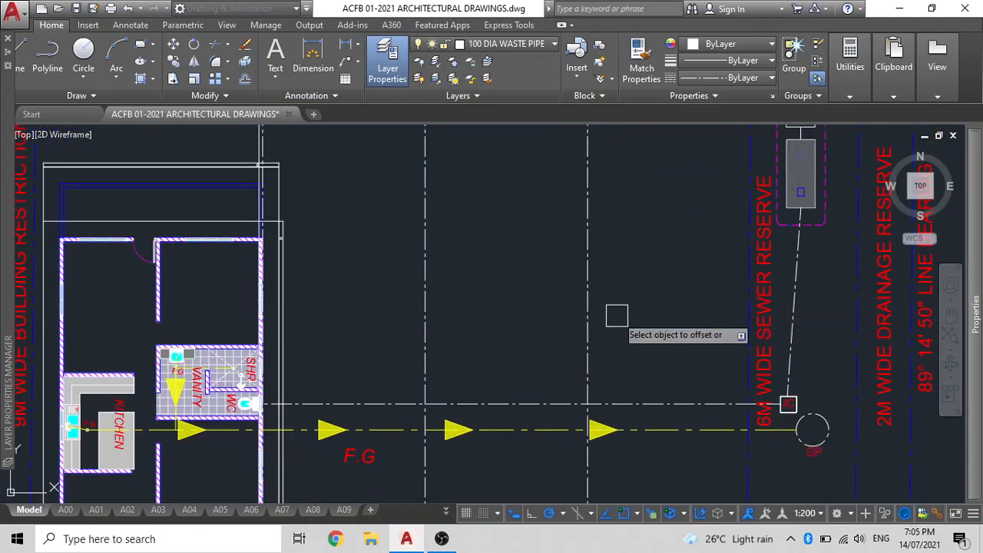
# Offset the second offset line once more toward the sewer reserve and erase the resulting line.
pyautogui.click(589, 342)
pyautogui.click(722, 334)
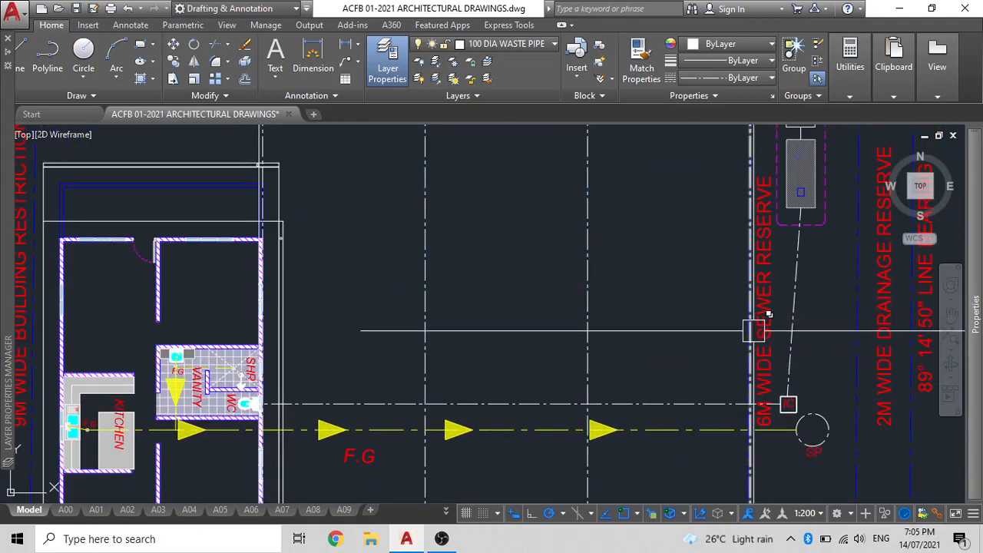
pyautogui.click(749, 331)
pyautogui.click(809, 384)
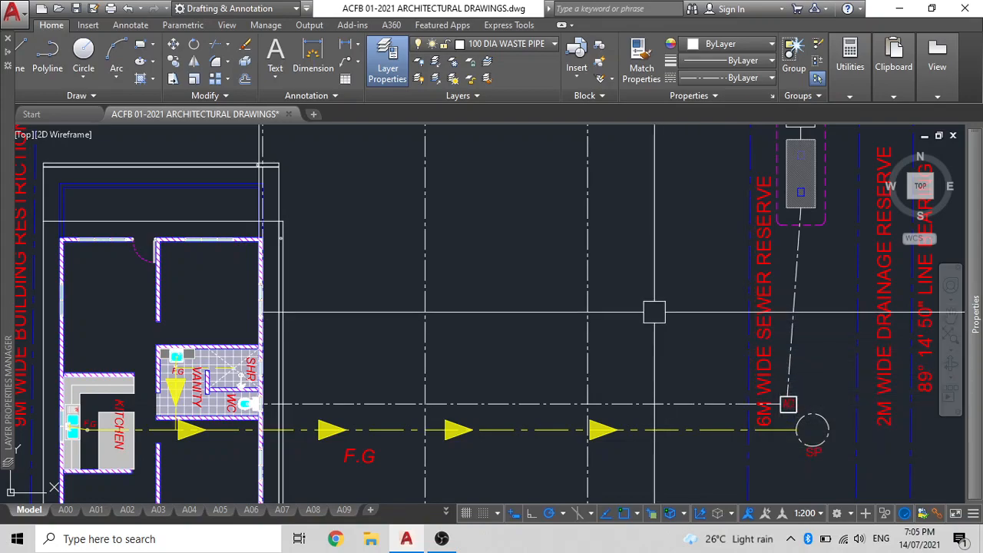
# Copy the IC box onto the intersection of the 100 mm waste pipe and the offset line nearer the sewer reserve.
pyautogui.scroll(2, 788, 404)
pyautogui.click(767, 393)
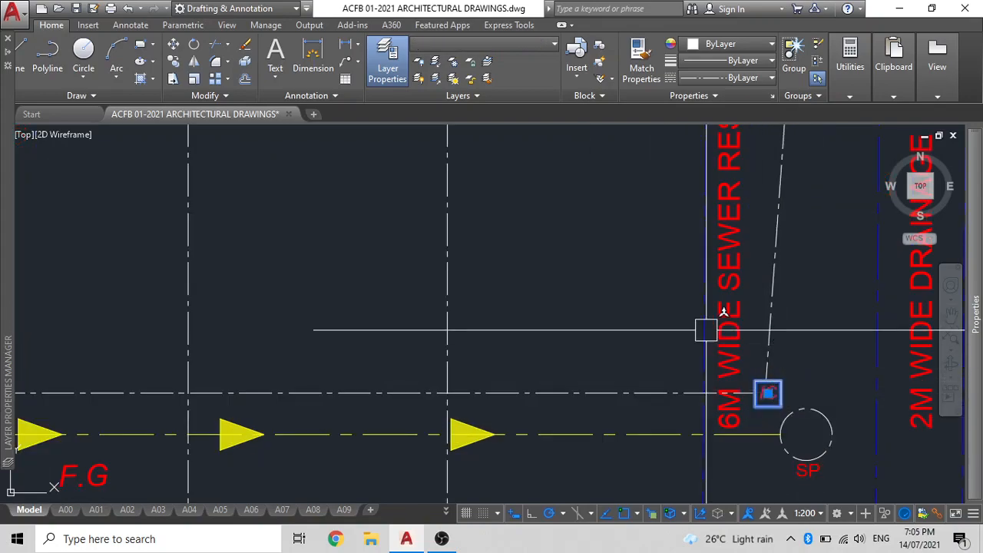
pyautogui.press('Escape')
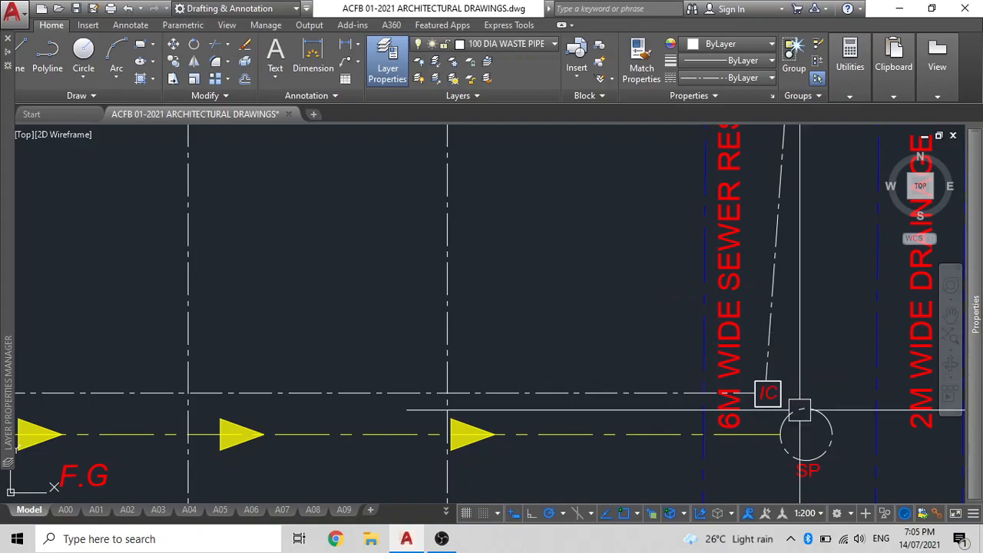
pyautogui.click(782, 390)
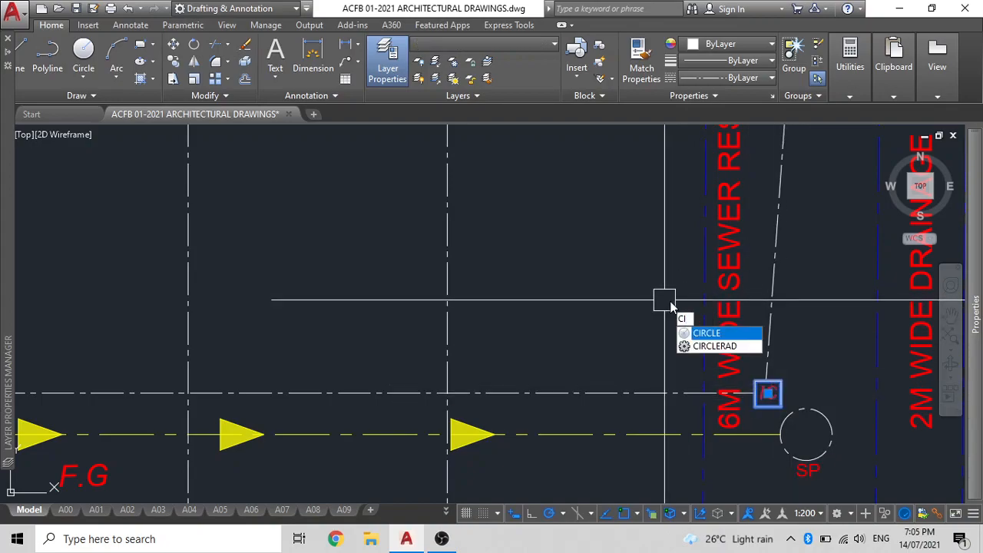
pyautogui.write('o')
pyautogui.press('Return')
pyautogui.scroll(3, 768, 407)
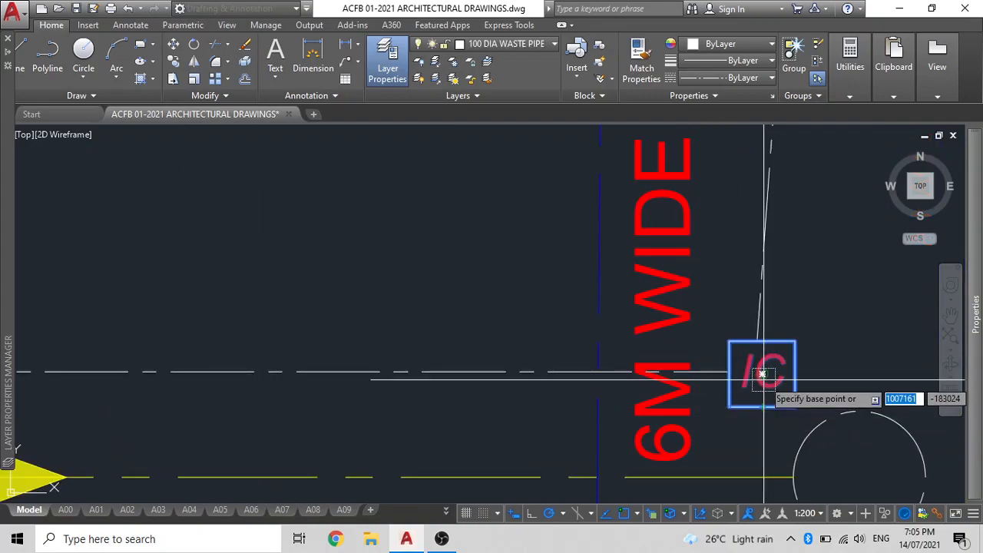
pyautogui.click(692, 387)
pyautogui.scroll(-3, 692, 388)
pyautogui.scroll(3, 569, 378)
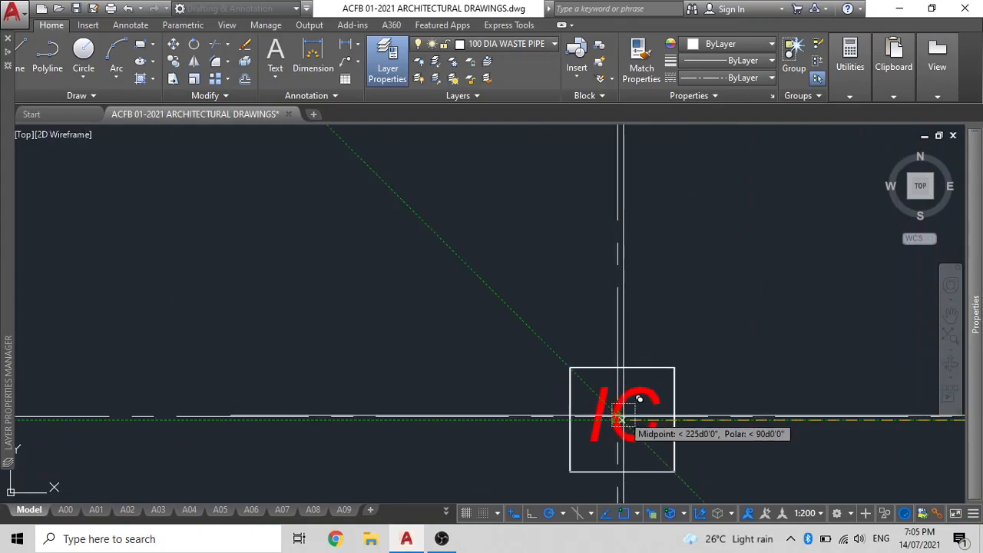
pyautogui.click(618, 416)
# Place another IC copy where the pipe crosses the offset line nearer the house, and erase both offset construction lines.
pyautogui.scroll(-5, 534, 418)
pyautogui.moveTo(535, 419); pyautogui.dragTo(797, 381, button='middle')
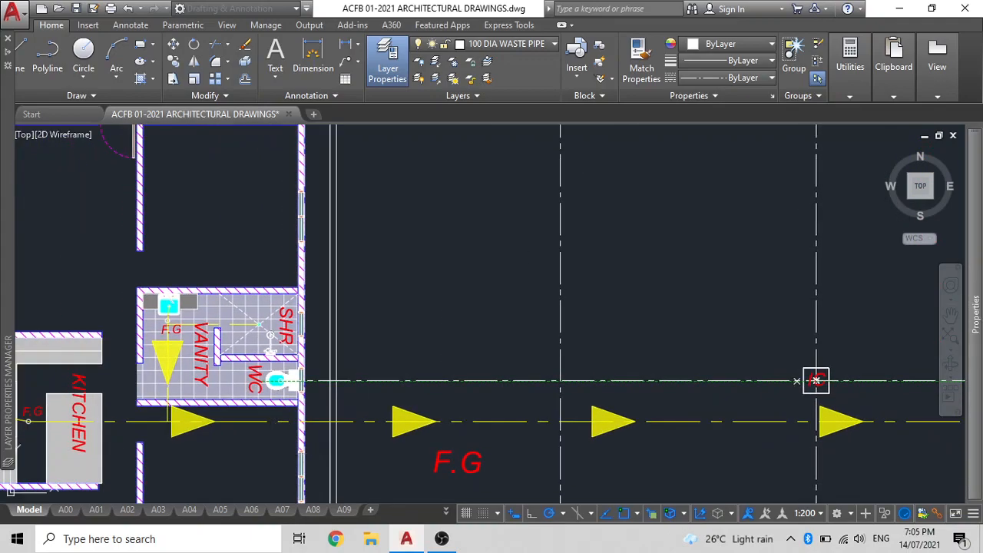
pyautogui.scroll(2, 570, 377)
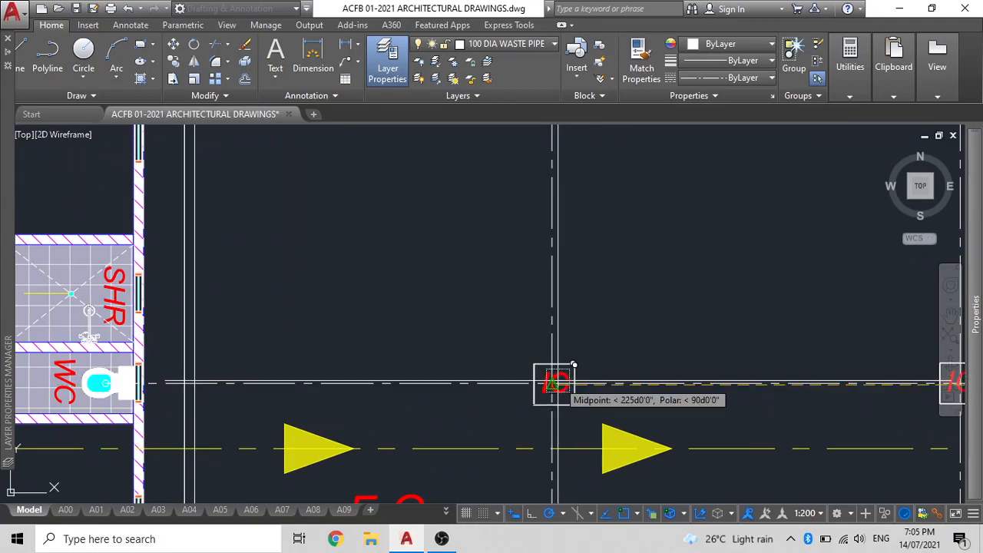
pyautogui.scroll(4, 69, 370)
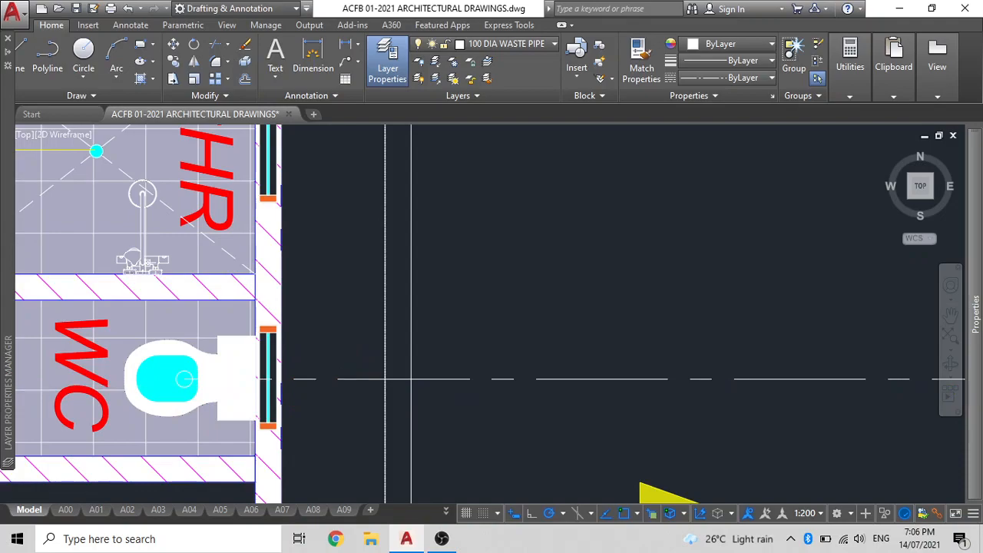
pyautogui.scroll(-4, 411, 379)
pyautogui.click(586, 303)
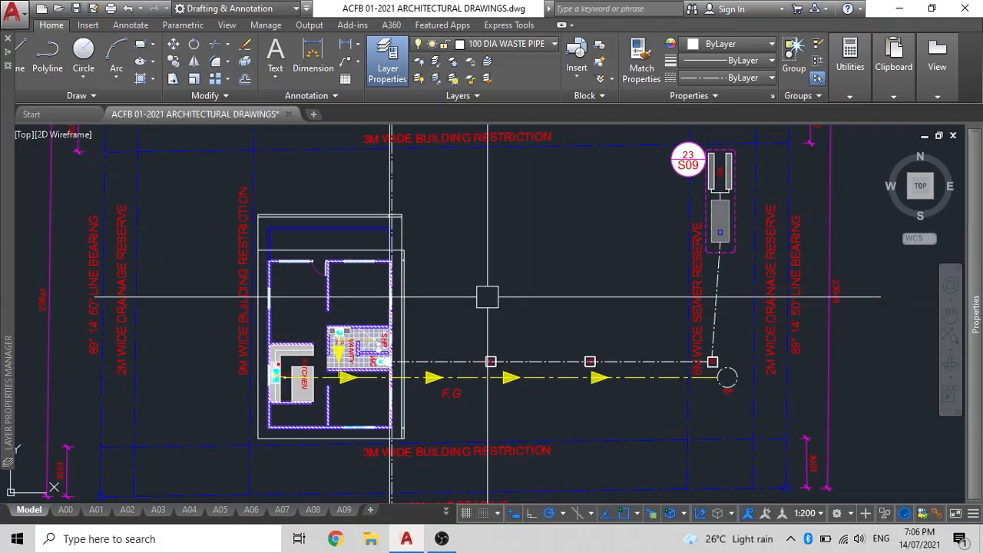
# Examine the downpipe positions along the house's roof edges and the surrounding site drainage layout.
pyautogui.scroll(-2, 499, 295)
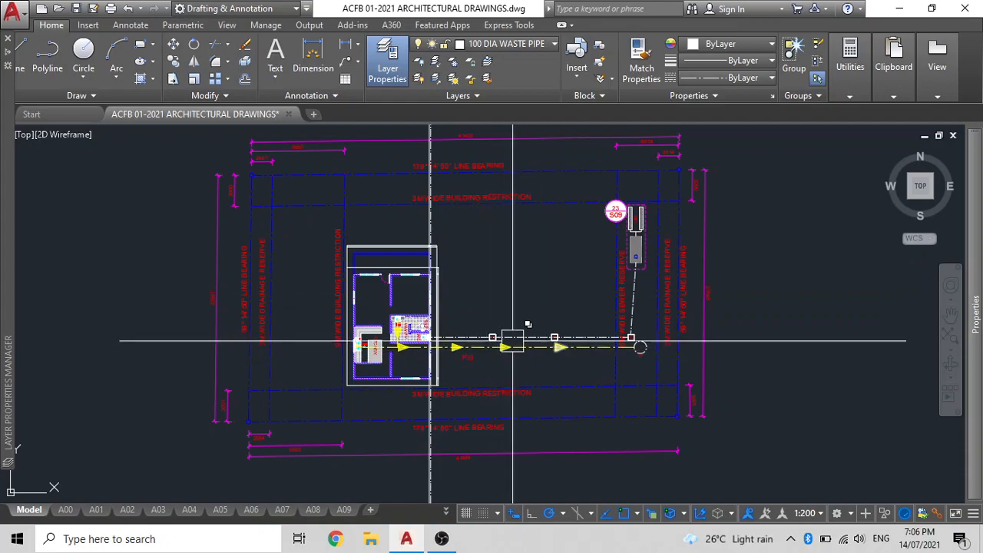
pyautogui.scroll(2, 507, 347)
pyautogui.scroll(-2, 493, 341)
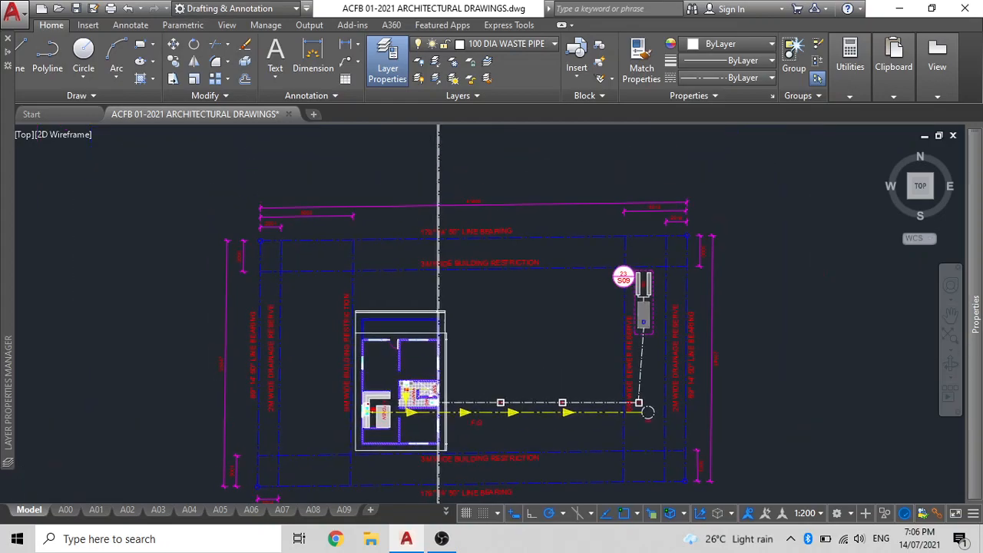
pyautogui.moveTo(523, 382); pyautogui.dragTo(589, 341, button='middle')
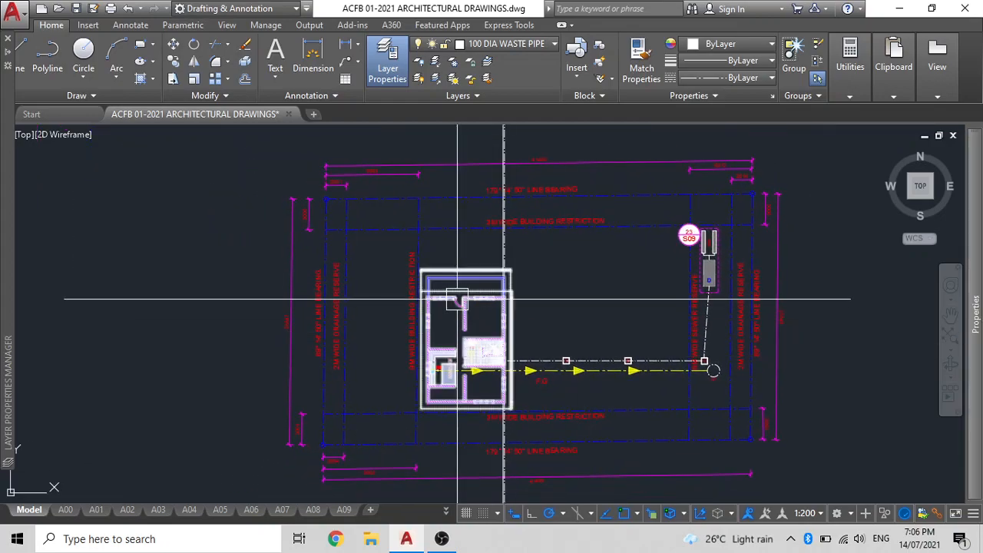
pyautogui.scroll(4, 457, 300)
pyautogui.scroll(2, 542, 291)
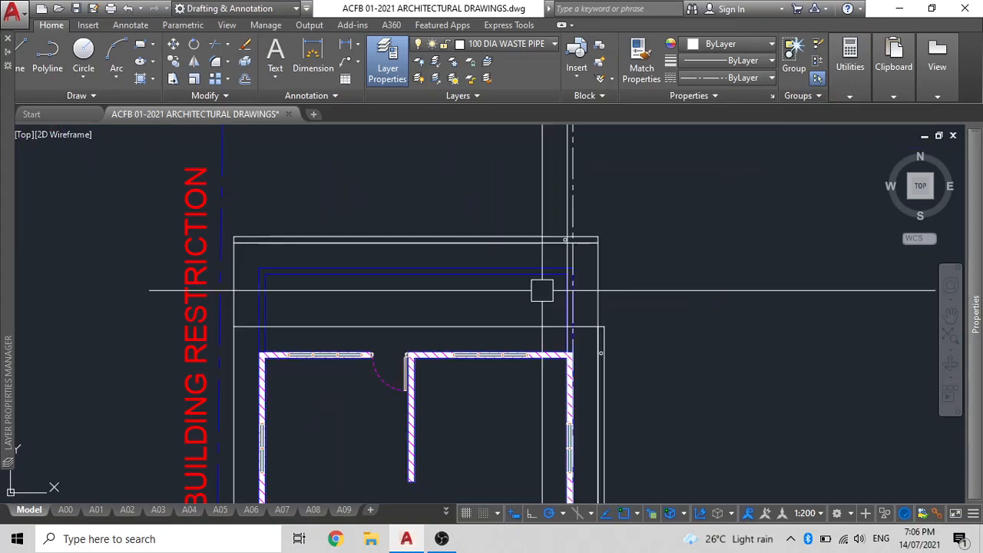
pyautogui.scroll(-2, 536, 292)
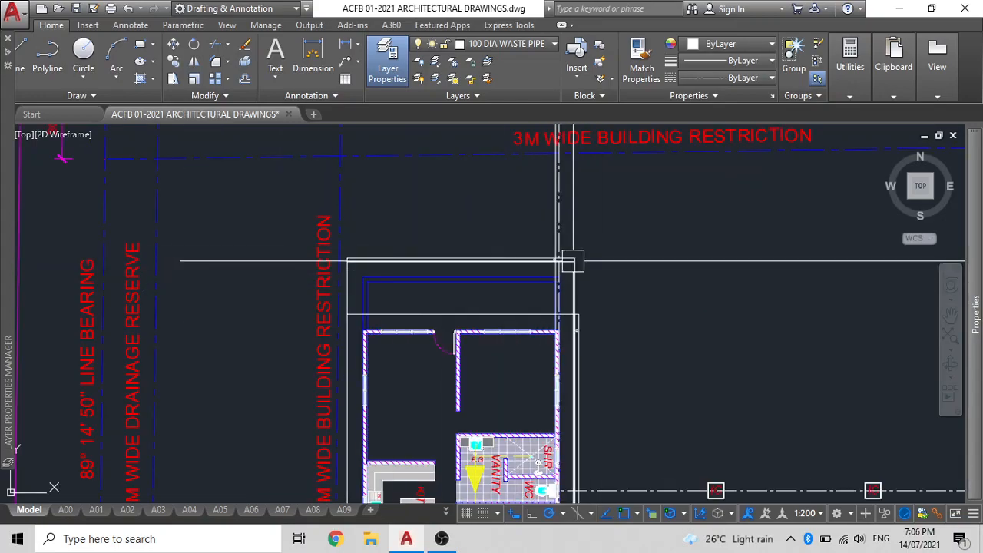
pyautogui.scroll(-1, 412, 270)
pyautogui.scroll(-2, 615, 209)
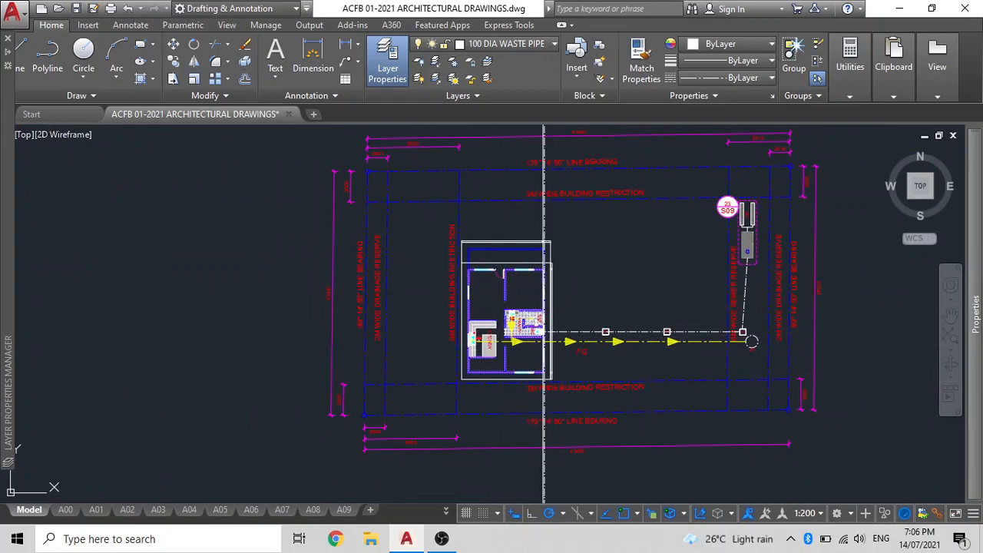
pyautogui.moveTo(542, 369); pyautogui.dragTo(475, 347, button='middle')
pyautogui.scroll(3, 484, 330)
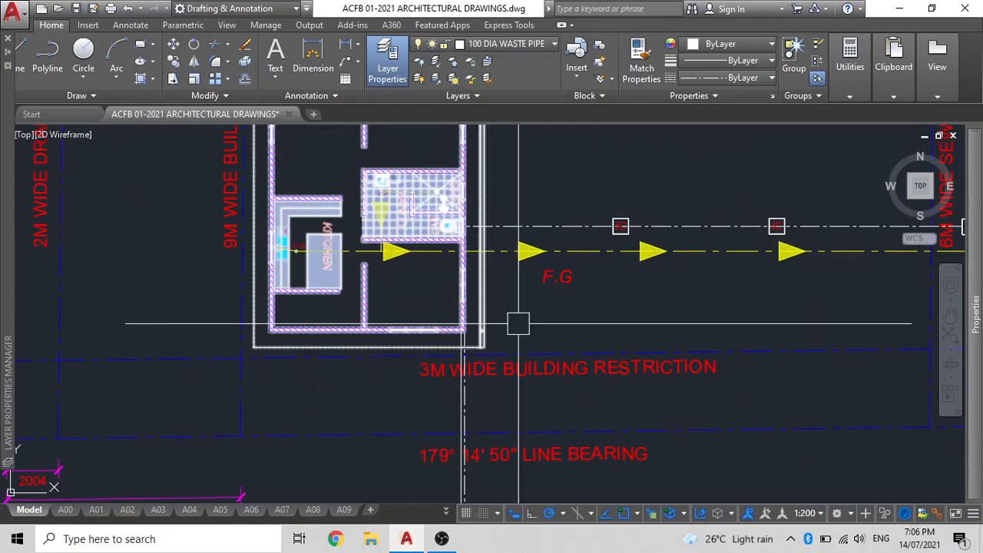
pyautogui.scroll(-2, 523, 329)
pyautogui.scroll(1, 534, 272)
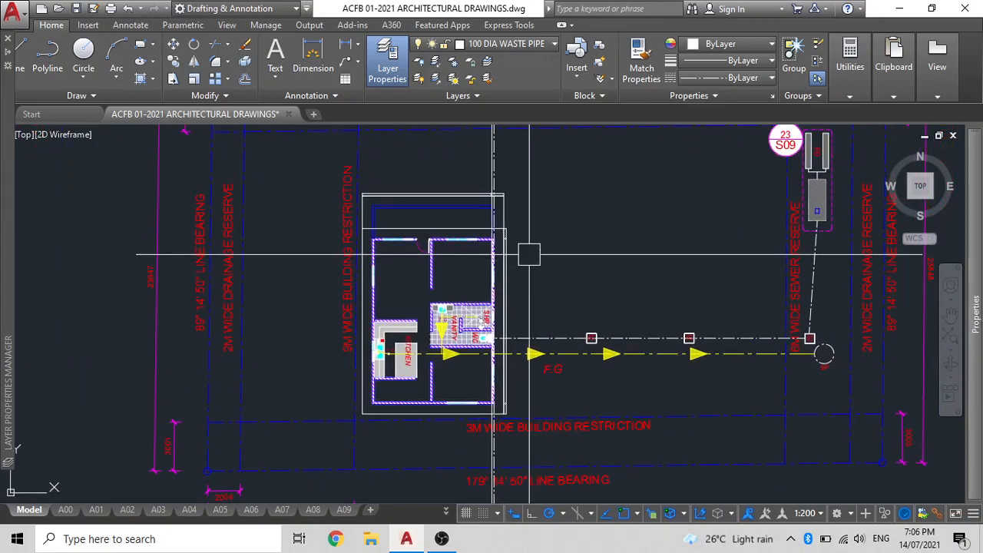
# Insert a new row below the sp-ic row of the DRAINAGE PIPE SIZE table.
pyautogui.scroll(-3, 546, 229)
pyautogui.scroll(4, 482, 268)
pyautogui.scroll(5, 524, 298)
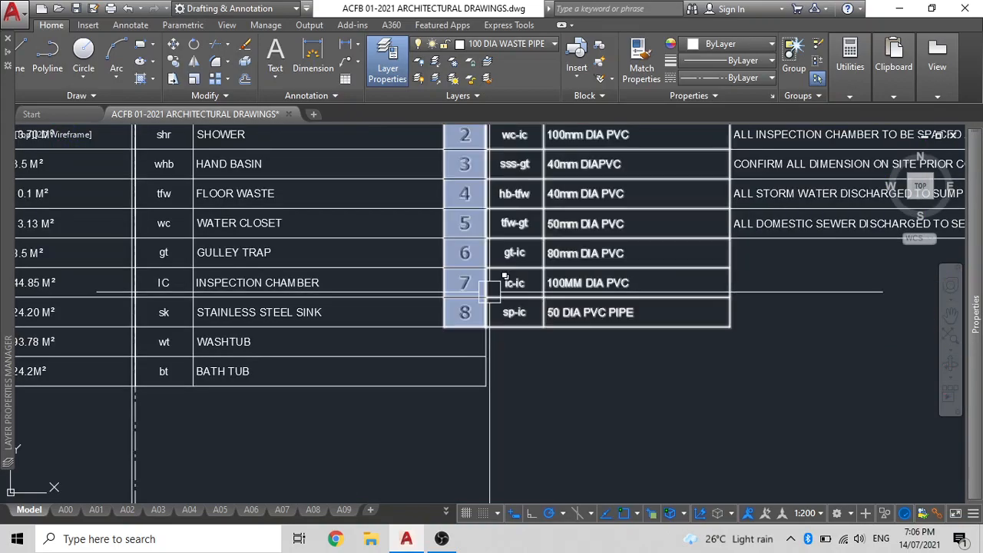
pyautogui.click(515, 299)
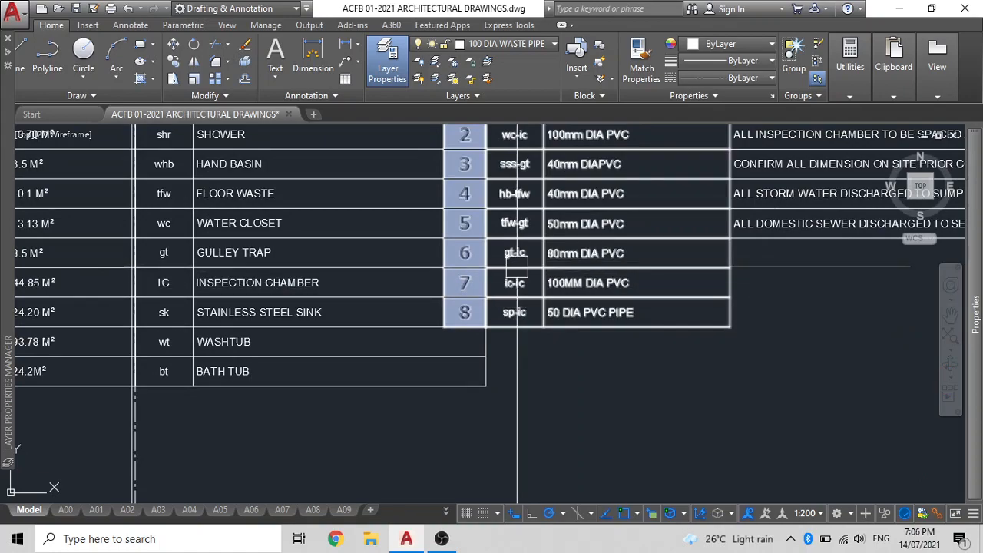
pyautogui.moveTo(516, 261); pyautogui.dragTo(527, 353, button='middle')
pyautogui.click(515, 290)
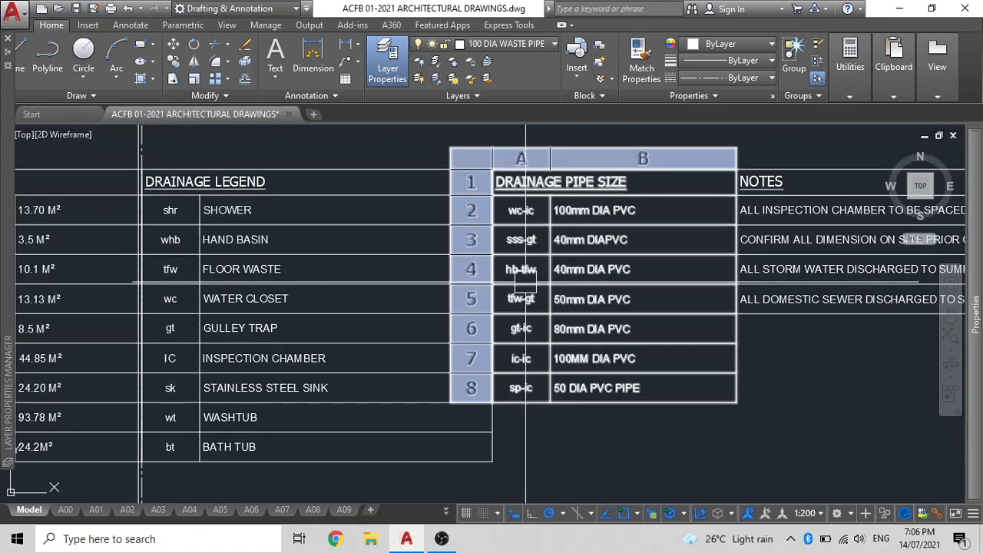
pyautogui.moveTo(580, 377); pyautogui.dragTo(546, 337, button='middle')
pyautogui.scroll(4, 551, 357)
pyautogui.scroll(-3, 544, 358)
pyautogui.scroll(1, 530, 342)
pyautogui.click(536, 337)
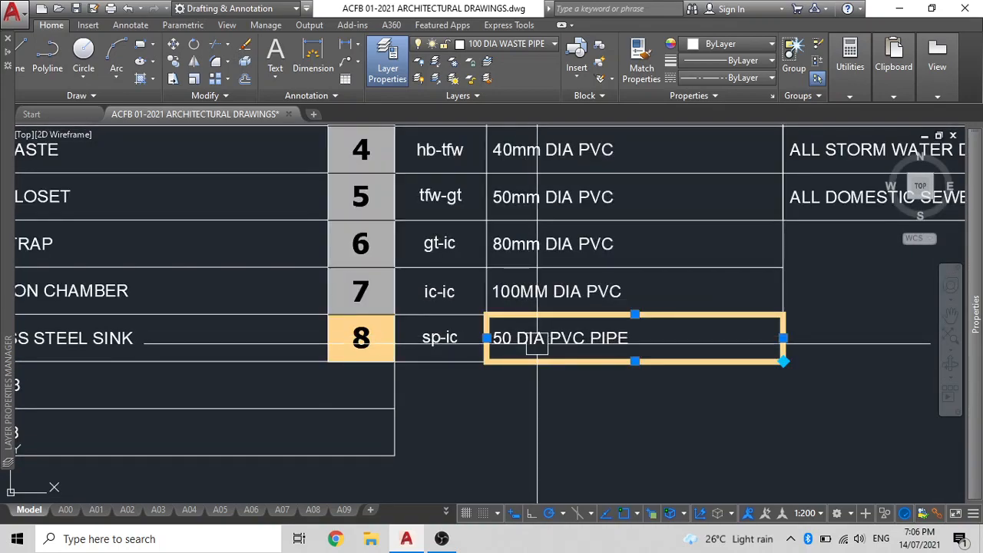
pyautogui.moveTo(537, 343); pyautogui.dragTo(396, 344)
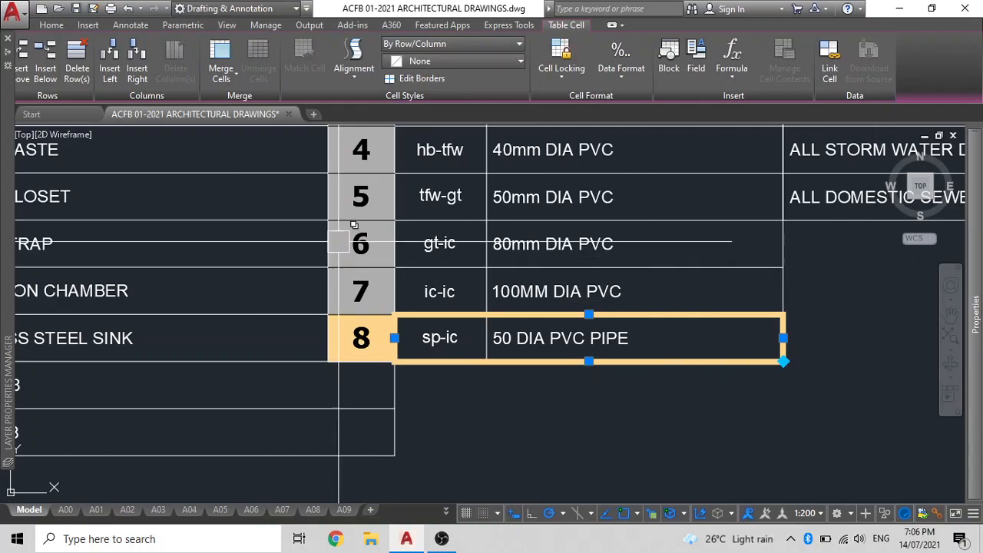
pyautogui.click(37, 51)
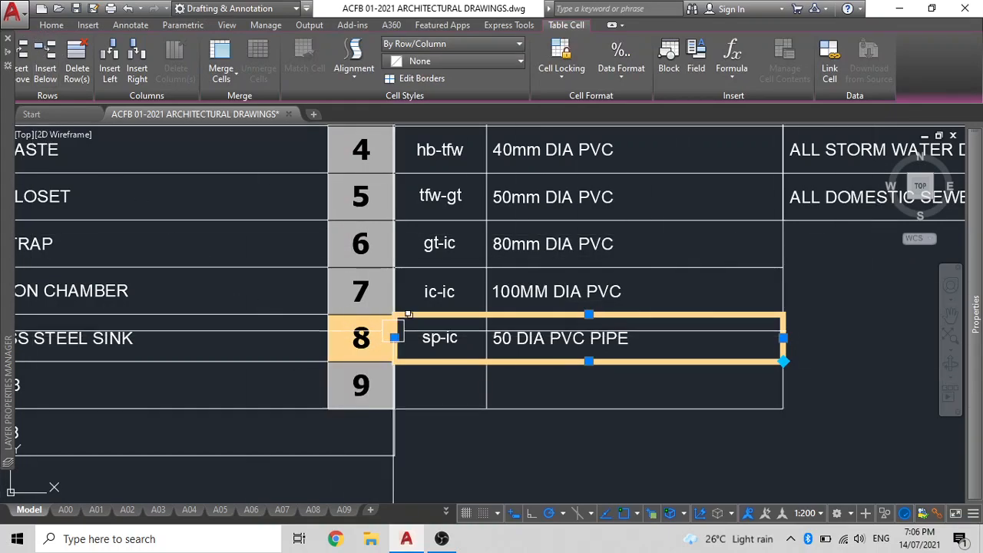
# Auto-fill the new ninth row with the contents of the sp-ic row above it.
pyautogui.moveTo(421, 299); pyautogui.dragTo(403, 259, button='middle')
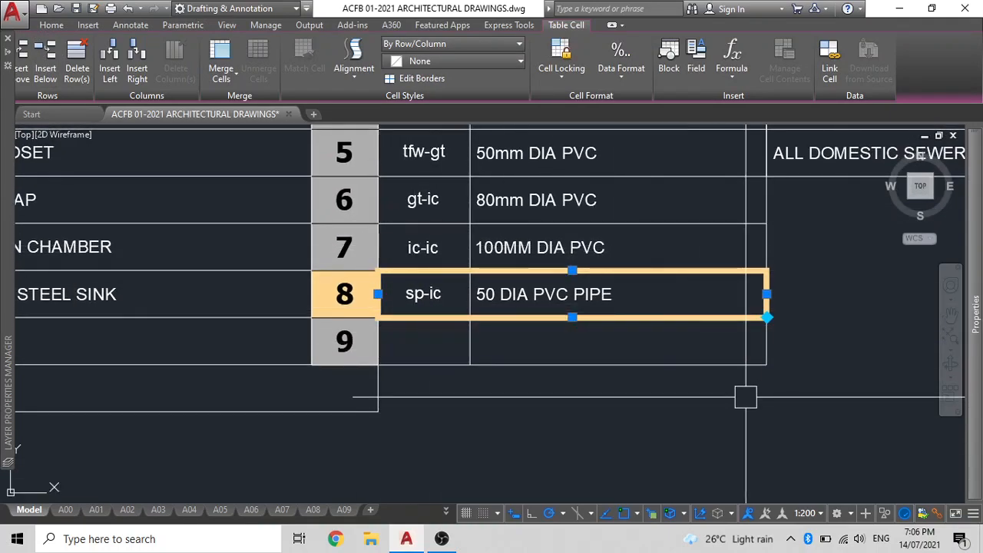
pyautogui.moveTo(767, 316); pyautogui.dragTo(767, 364)
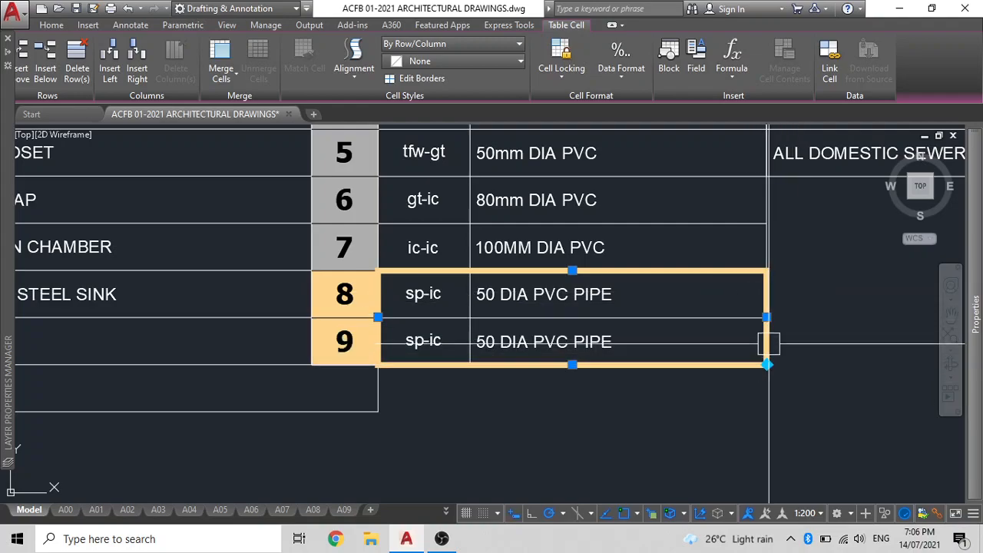
pyautogui.press('Escape')
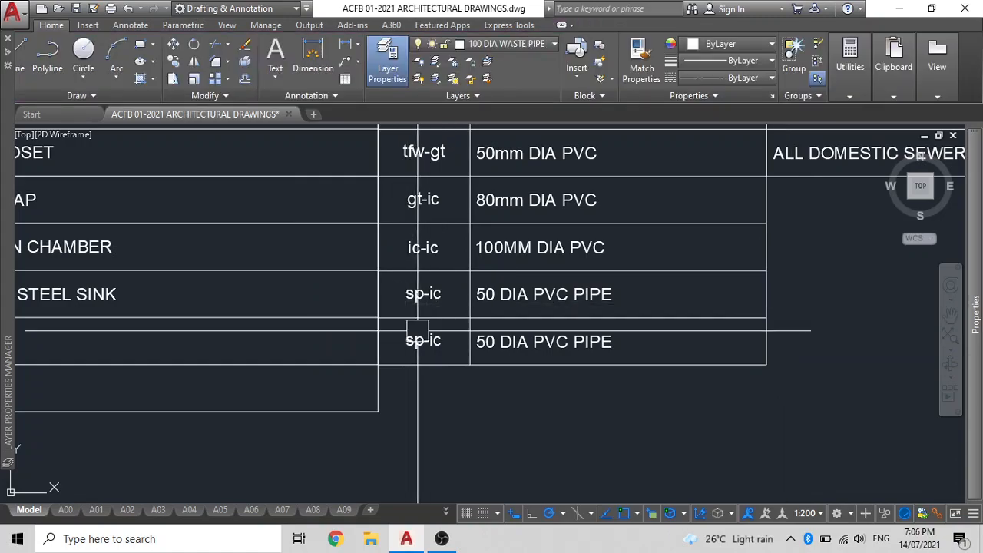
# Change the pipe-run label in the table's last row to dp-vd.
pyautogui.click(431, 340)
pyautogui.doubleClick(431, 339)
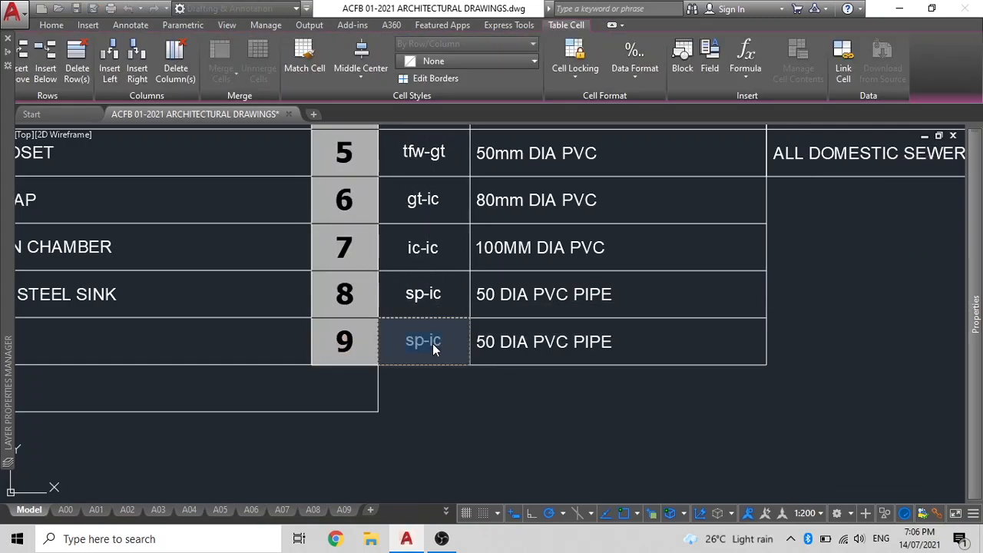
pyautogui.click(440, 343)
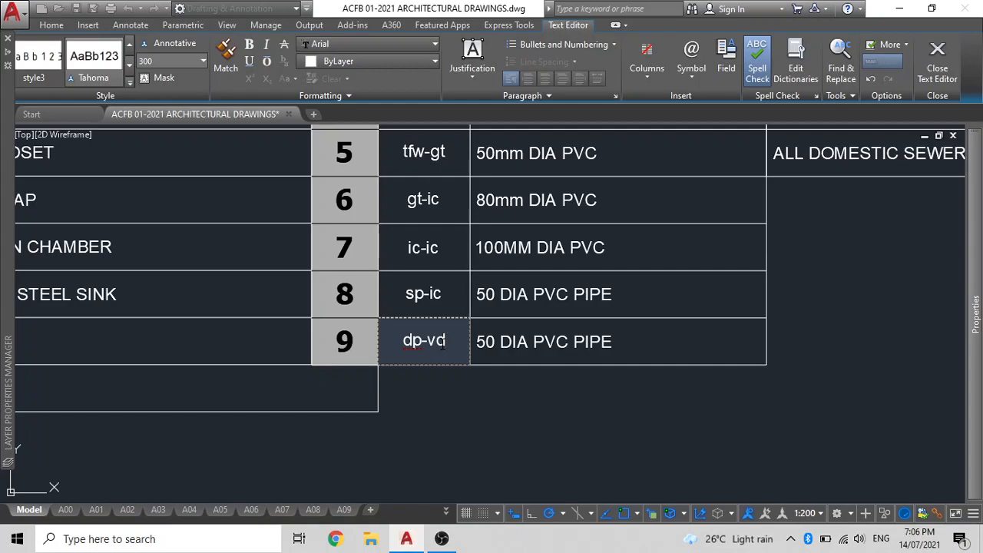
# Change the pipe size description in the dp-vd row to 75mm DIA PVC WASTE PIPE.
pyautogui.press('Tab')
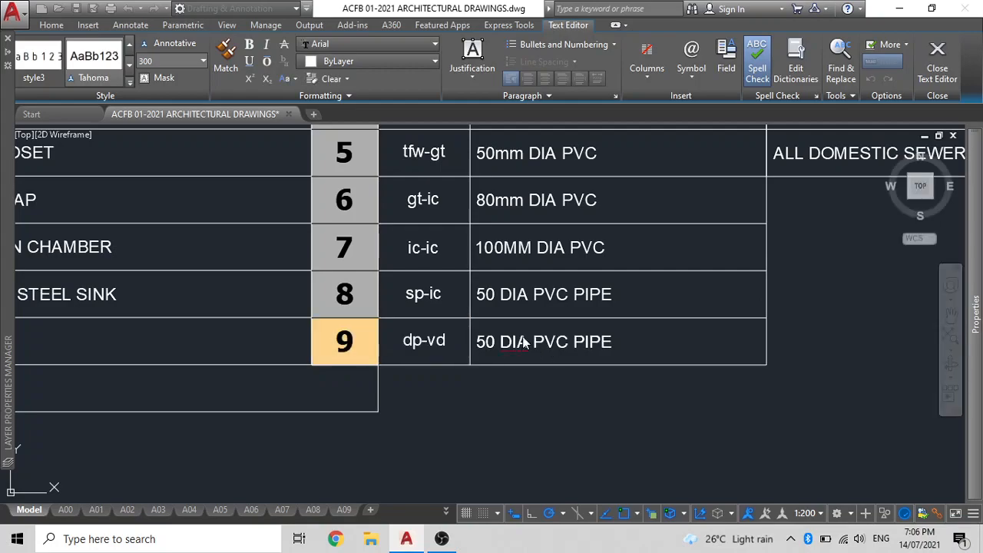
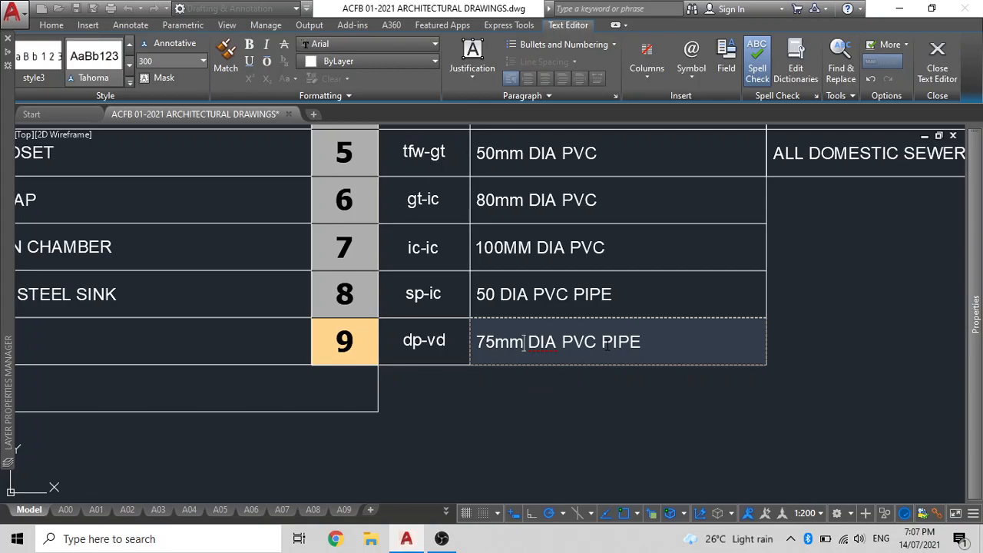
pyautogui.click(584, 391)
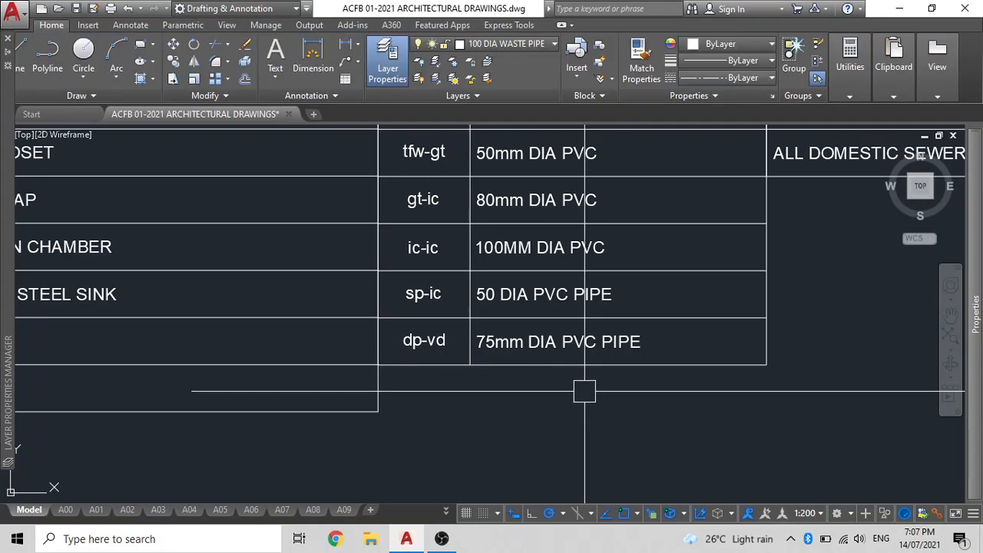
pyautogui.doubleClick(566, 343)
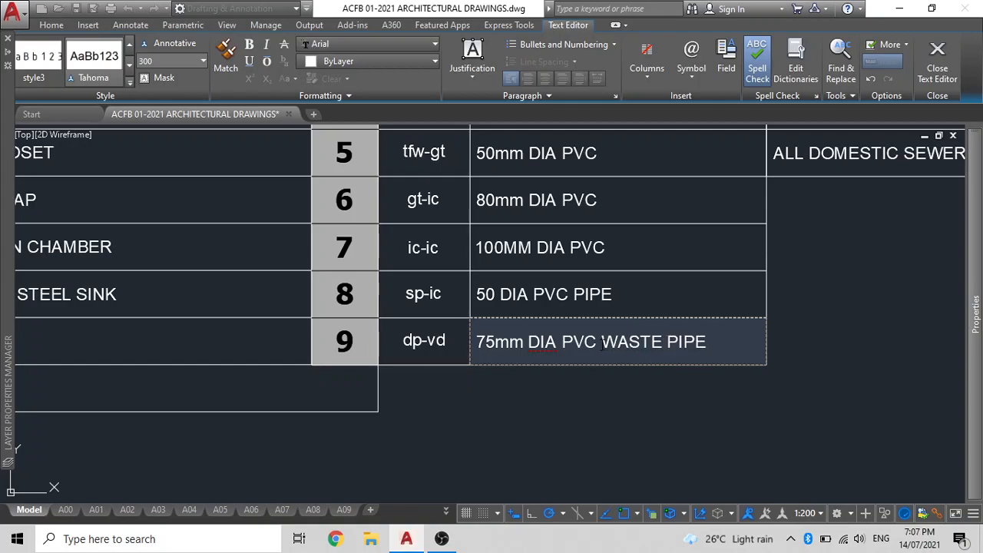
pyautogui.click(814, 351)
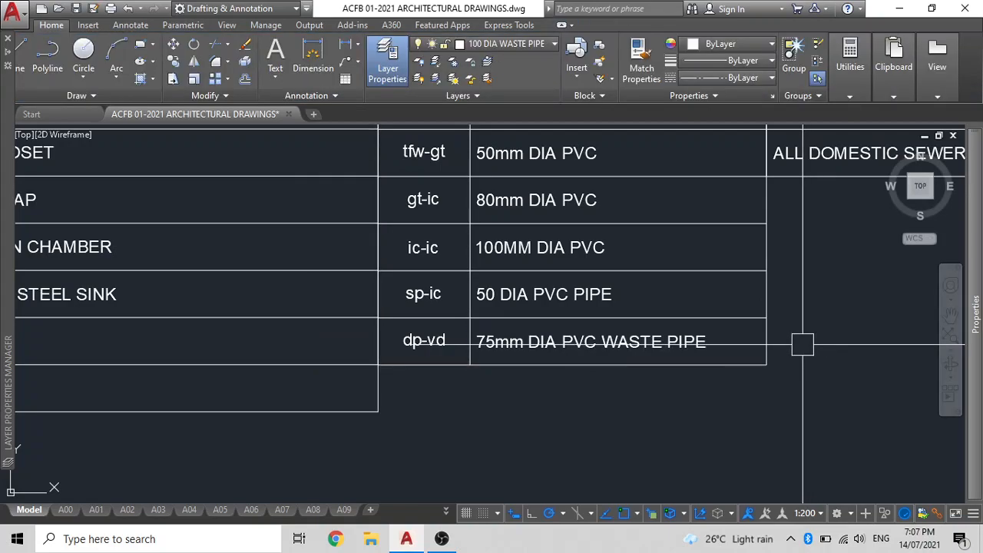
# Make 75 dia waste the current layer and close the layer manager.
pyautogui.scroll(-4, 662, 330)
pyautogui.moveTo(560, 389); pyautogui.dragTo(556, 412, button='middle')
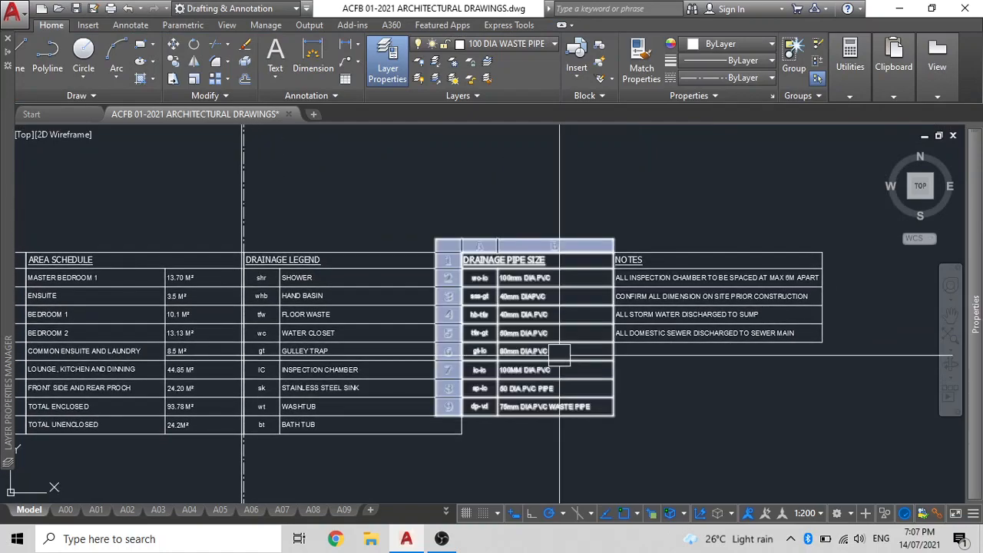
pyautogui.scroll(-2, 560, 351)
pyautogui.moveTo(558, 228); pyautogui.dragTo(593, 403, button='middle')
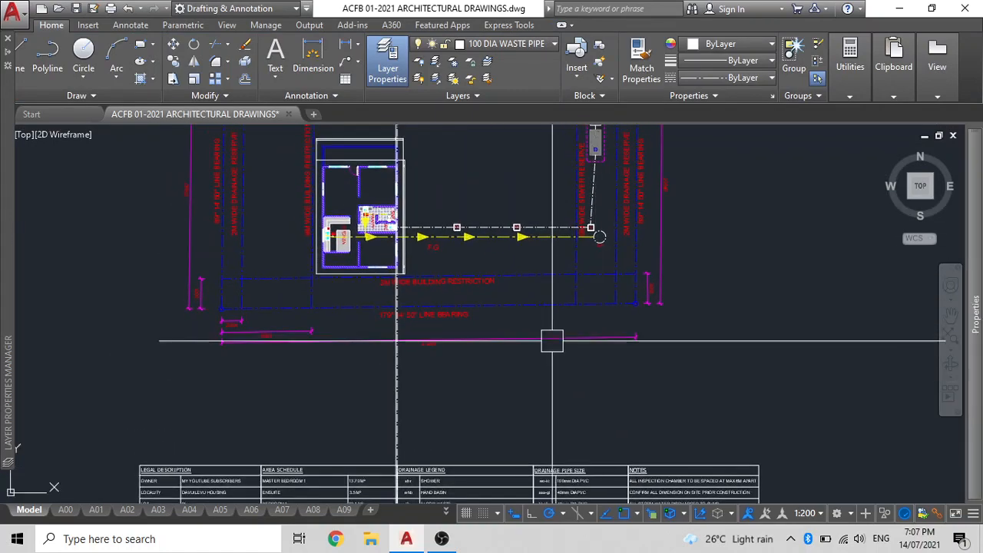
pyautogui.moveTo(434, 206); pyautogui.dragTo(515, 262, button='middle')
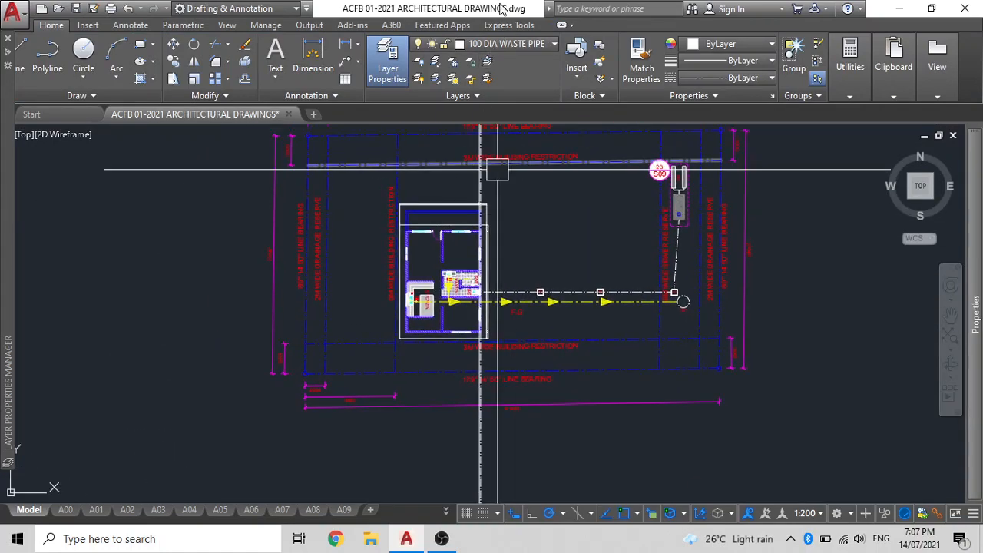
pyautogui.click(507, 44)
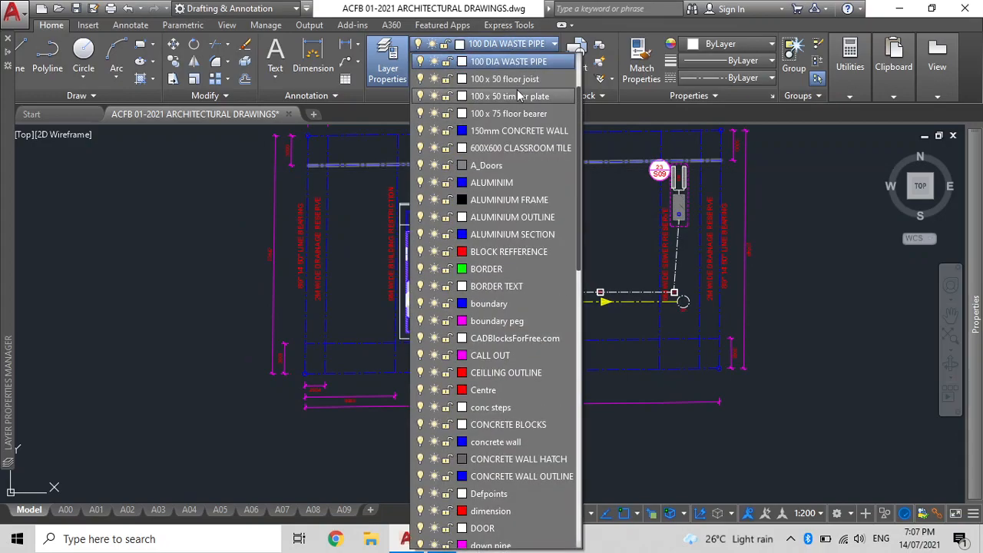
pyautogui.click(397, 48)
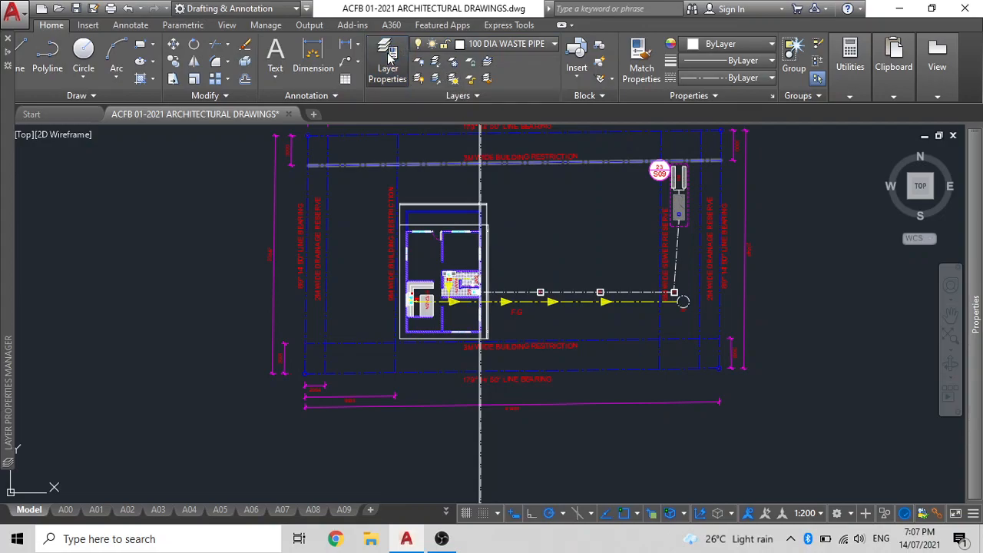
pyautogui.click(389, 59)
pyautogui.click(383, 60)
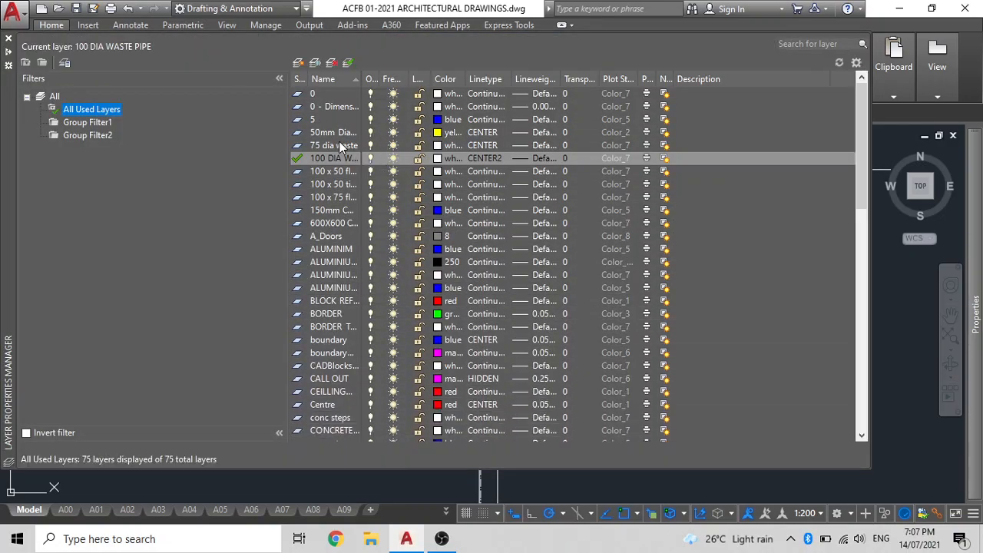
pyautogui.click(334, 146)
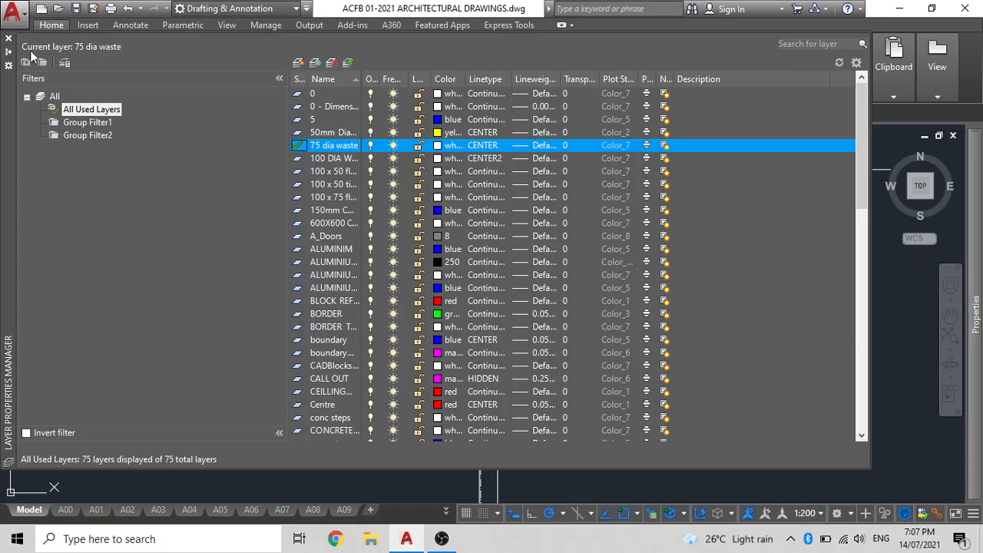
pyautogui.click(8, 40)
# Start a polyline at the downpipe near the house's lower outer corner and run it to the downpipe at the upper corner.
pyautogui.write('PL')
pyautogui.press('Return')
pyautogui.scroll(6, 468, 308)
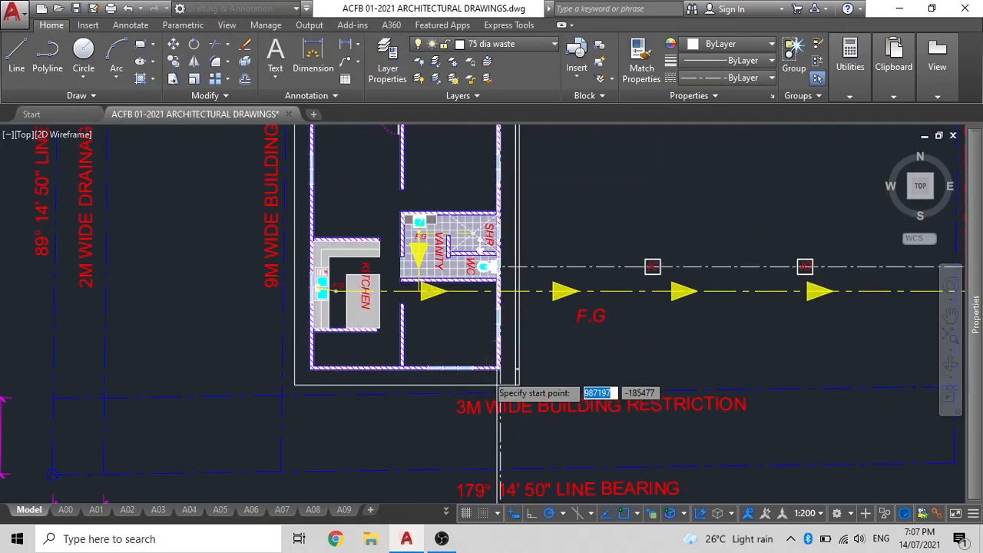
pyautogui.scroll(4, 545, 268)
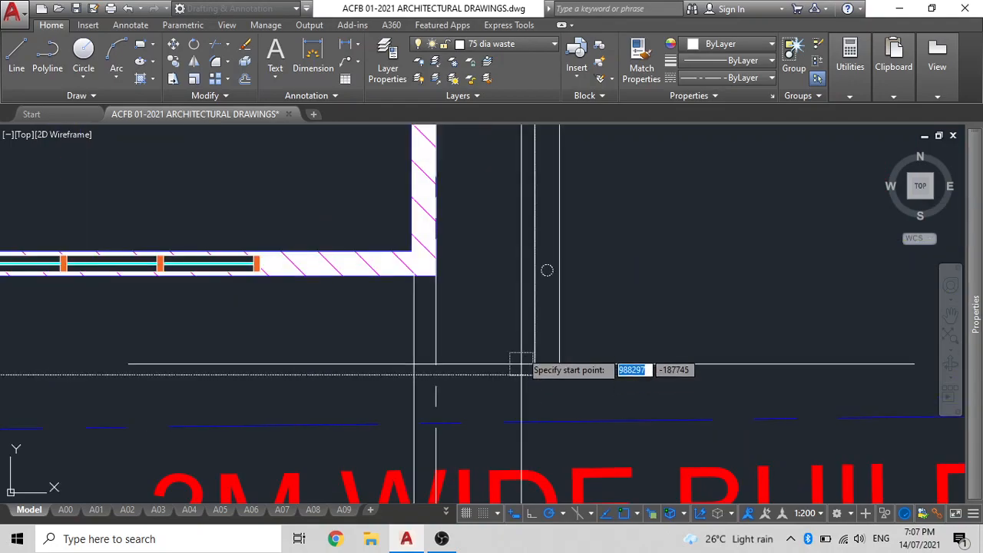
pyautogui.click(547, 264)
pyautogui.scroll(-4, 545, 205)
pyautogui.moveTo(546, 206); pyautogui.dragTo(524, 504, button='middle')
pyautogui.moveTo(516, 215); pyautogui.dragTo(504, 496, button='middle')
pyautogui.scroll(4, 483, 211)
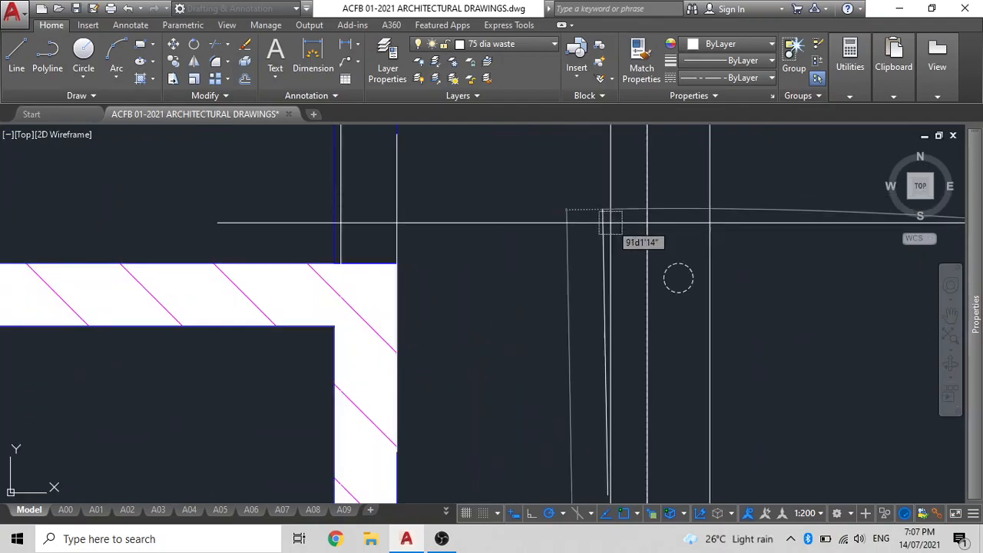
pyautogui.click(679, 277)
# Continue the polyline to the downpipe on the front roof edge and end it at the 2M wide drainage reserve line.
pyautogui.scroll(-4, 620, 220)
pyautogui.moveTo(621, 220); pyautogui.dragTo(631, 491, button='middle')
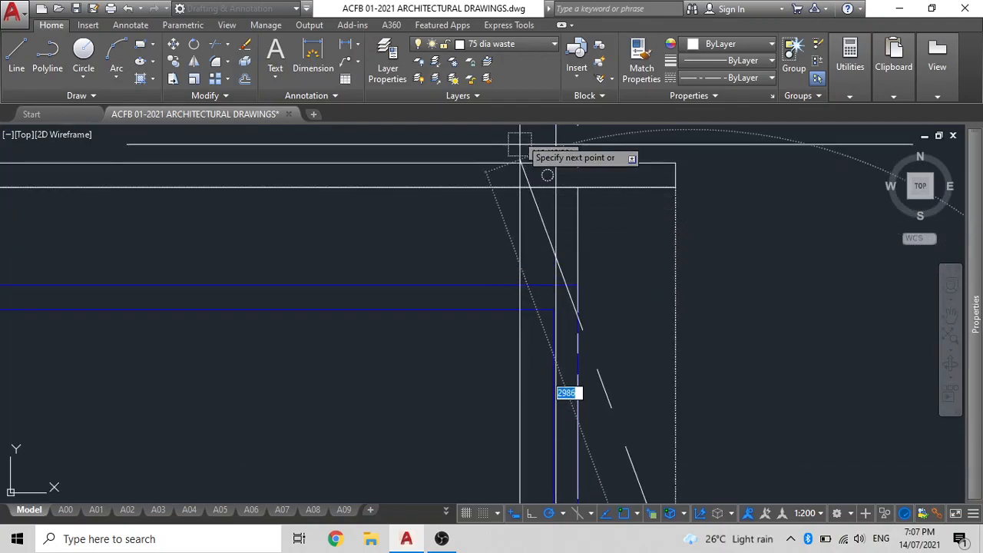
pyautogui.scroll(5, 548, 142)
pyautogui.click(543, 274)
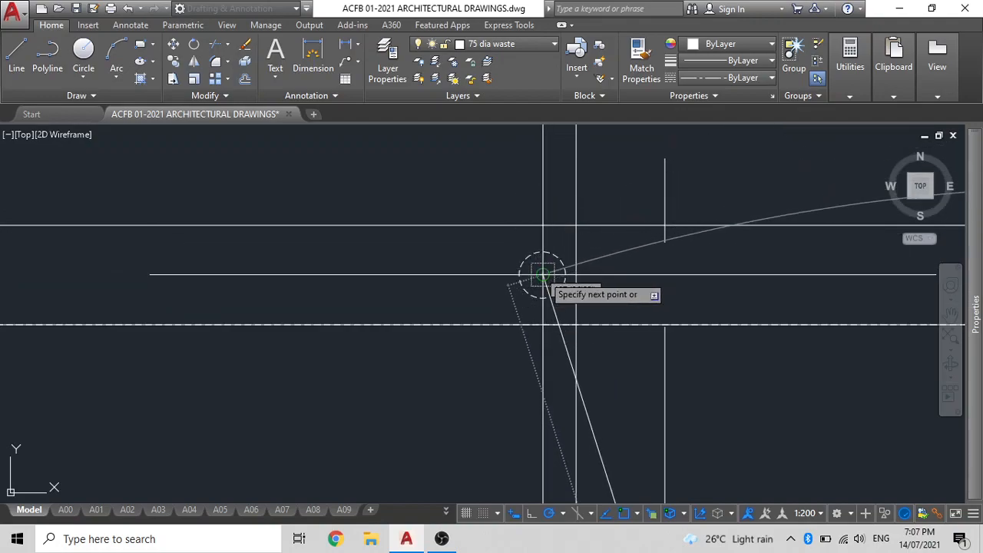
pyautogui.scroll(-5, 438, 258)
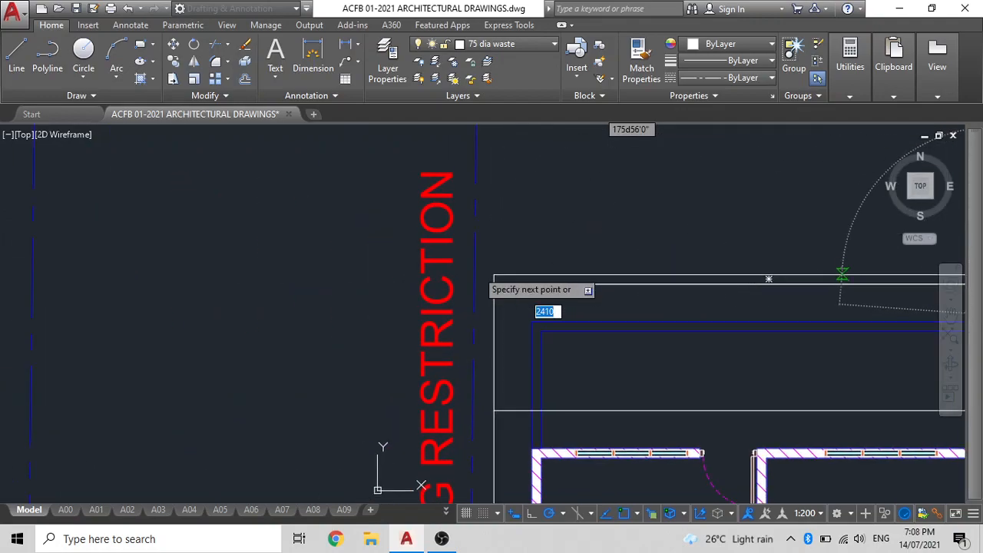
pyautogui.scroll(-2, 338, 278)
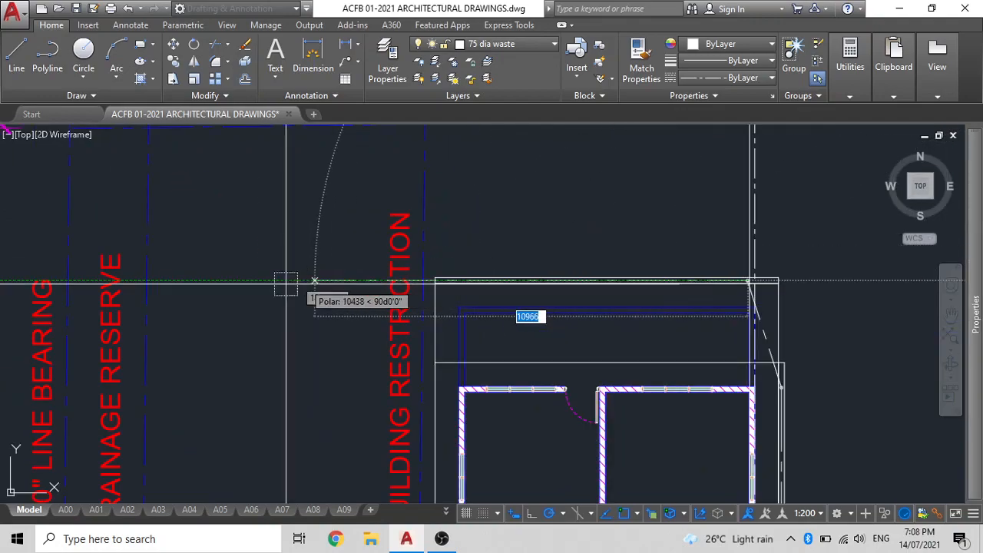
pyautogui.click(146, 281)
pyautogui.press('Return')
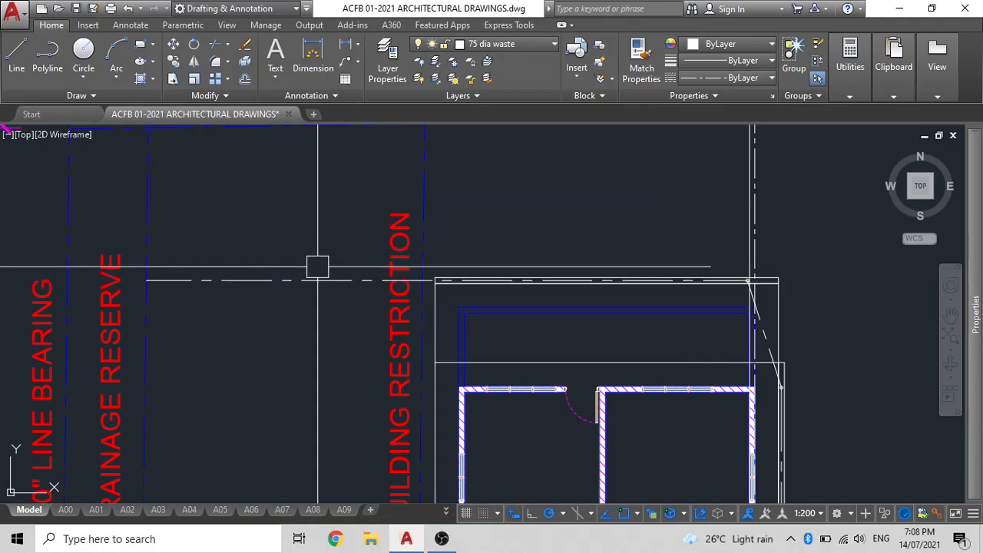
# Move the 9M WIDE BUILDING RESTRICTION label down along its line, clear of the new 75 mm pipe.
pyautogui.scroll(-3, 330, 257)
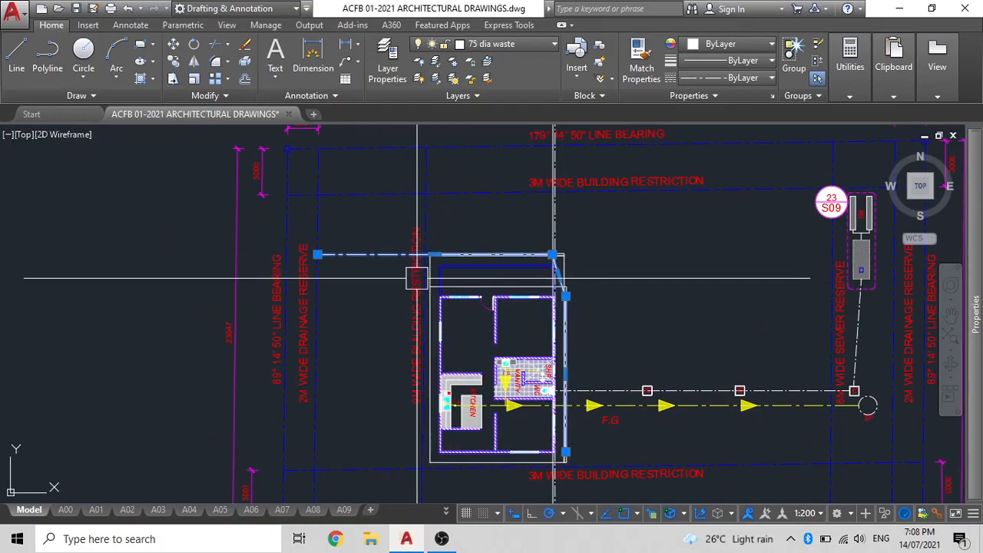
pyautogui.click(414, 318)
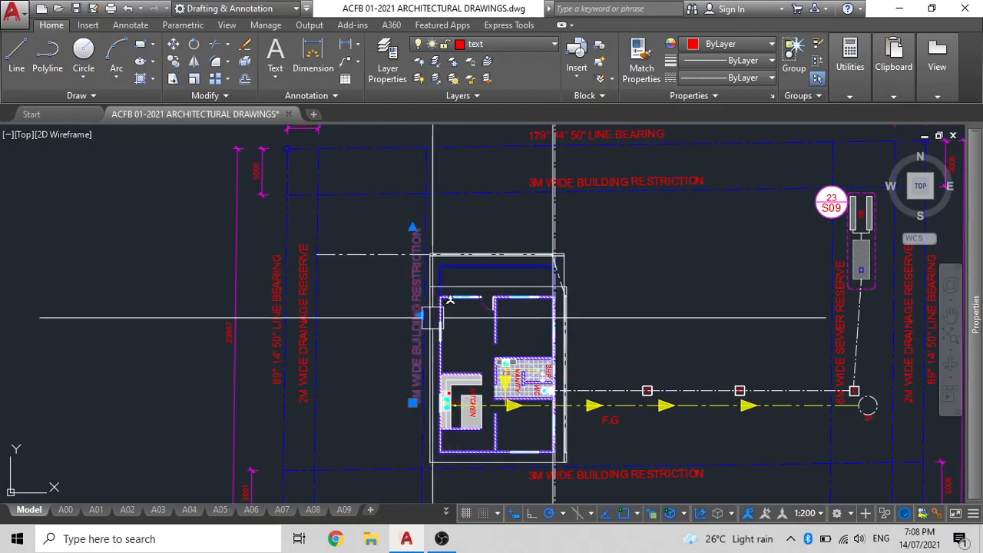
pyautogui.click(708, 265)
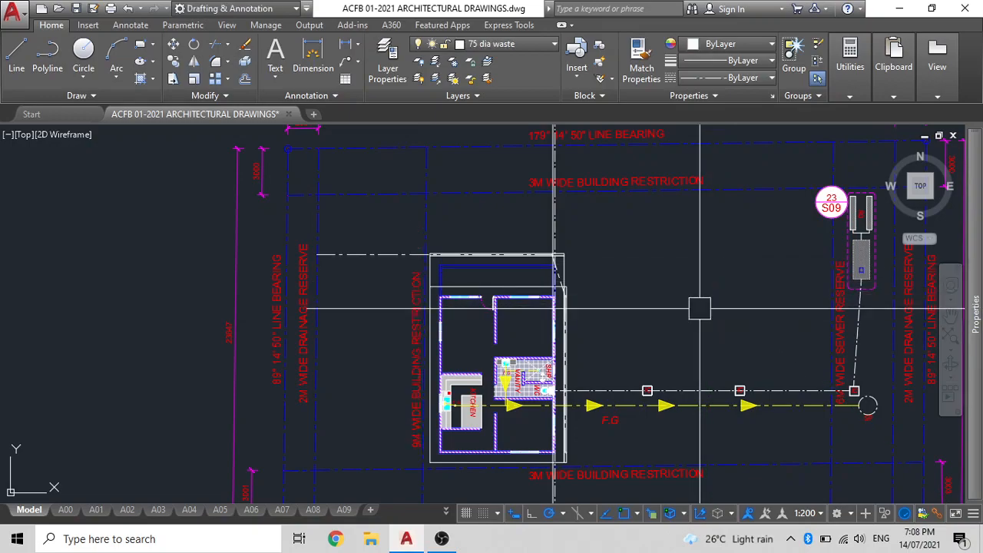
# Move the 6M WIDE SEWER RESERVE label straight up about 1118 mm, clear of the waste pipe.
pyautogui.click(844, 306)
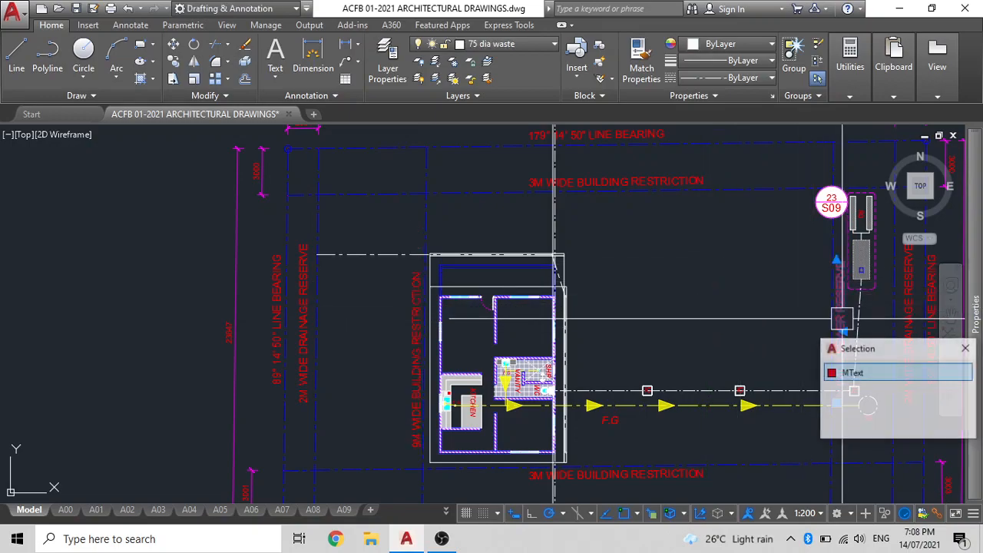
pyautogui.write('M')
pyautogui.press('Escape')
pyautogui.click(762, 281)
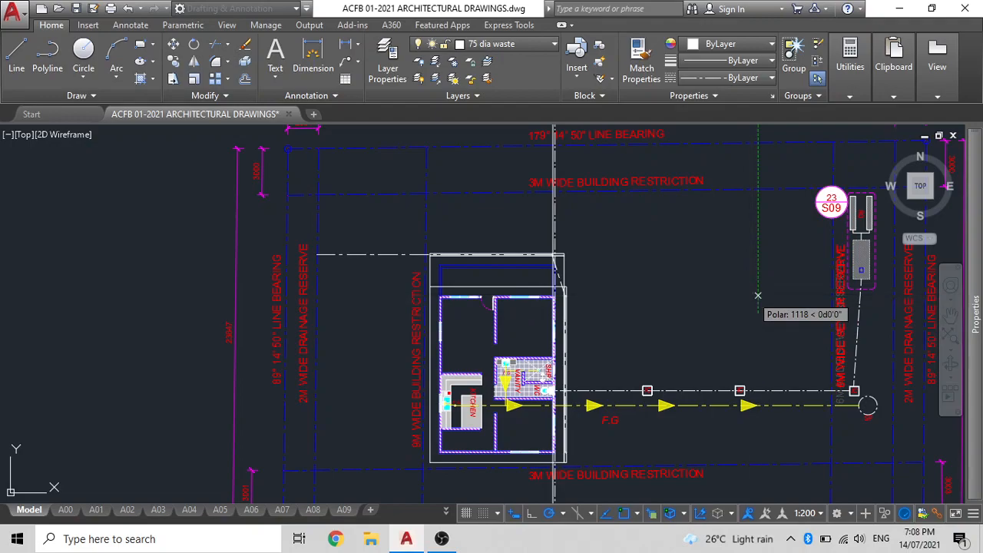
pyautogui.click(758, 295)
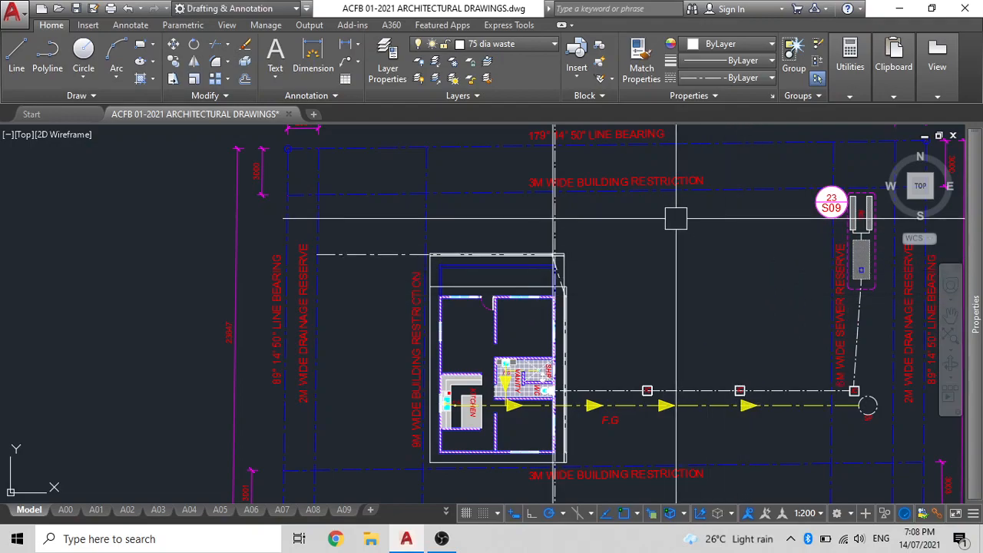
# Copy a yellow flow arrow onto each section of the chamber pipe run and onto the sloping pipe to the septic tank.
pyautogui.moveTo(296, 399)
pyautogui.mouseDown(button='middle')
pyautogui.moveTo(329, 351)
pyautogui.moveTo(339, 391)
pyautogui.mouseUp(button='middle')
pyautogui.scroll(2, 669, 408)
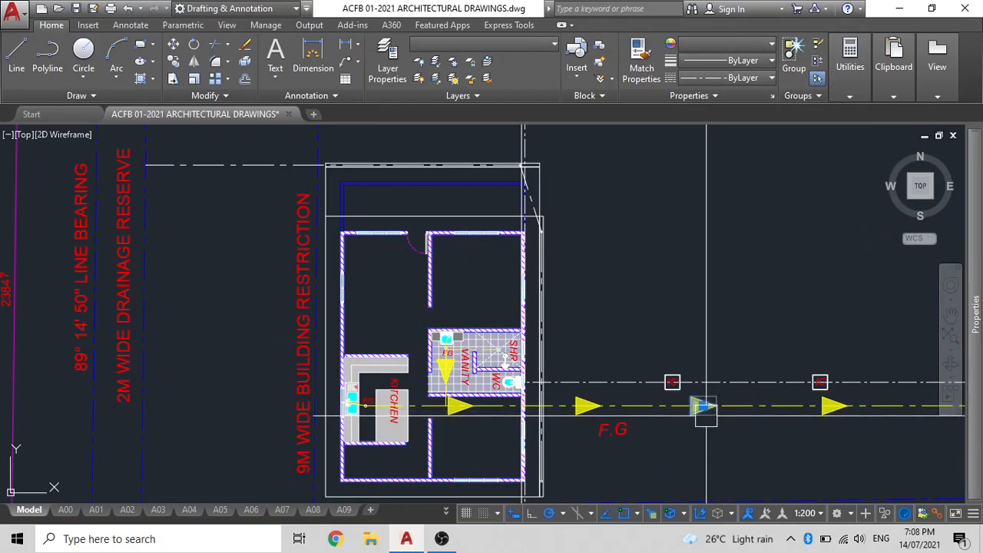
pyautogui.press('Return')
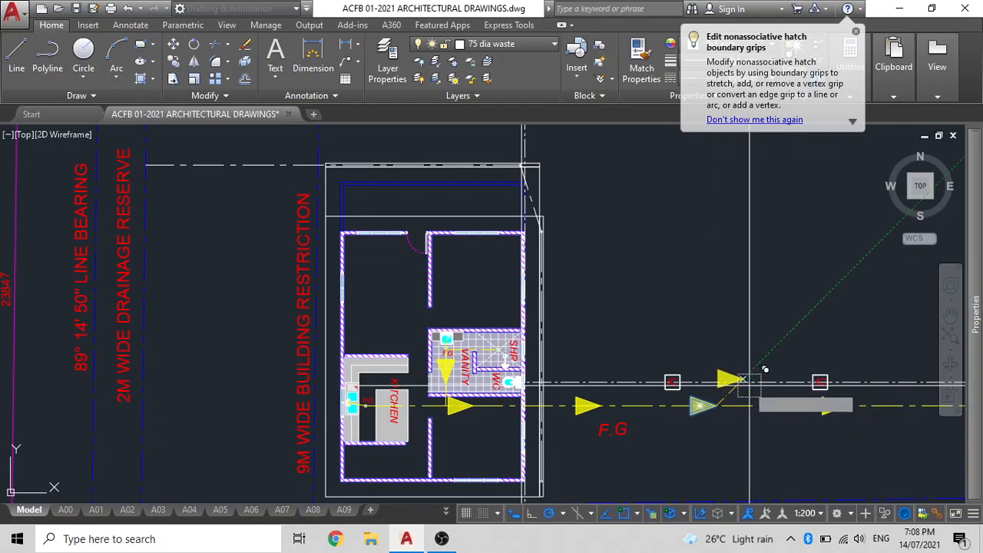
pyautogui.moveTo(760, 344); pyautogui.dragTo(593, 307, button='middle')
pyautogui.click(549, 369)
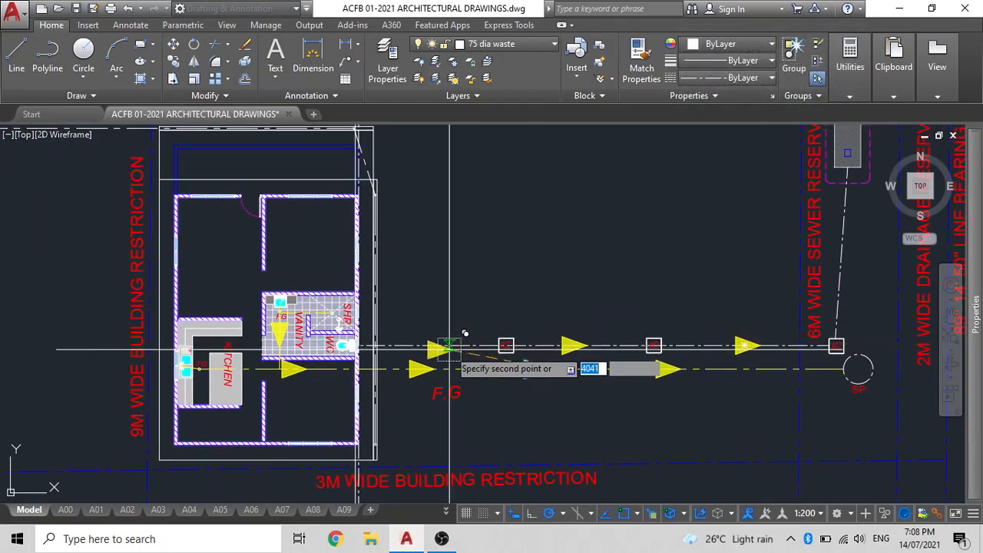
pyautogui.scroll(4, 676, 268)
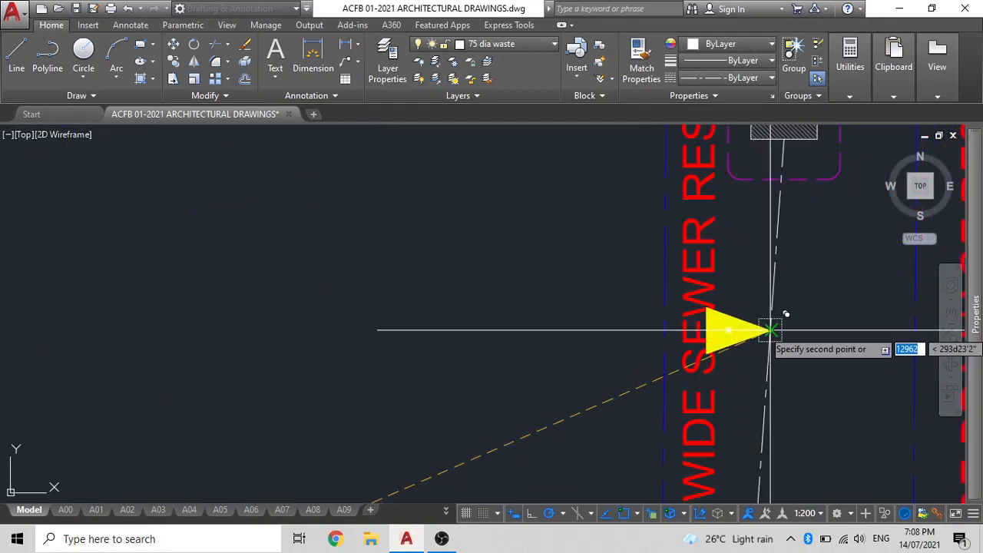
pyautogui.click(770, 330)
pyautogui.press('Escape')
# Rotate the arrow on the sloping pipe about its tip, by reference, so it points along the pipe toward the septic tank.
pyautogui.click(735, 324)
pyautogui.write('R')
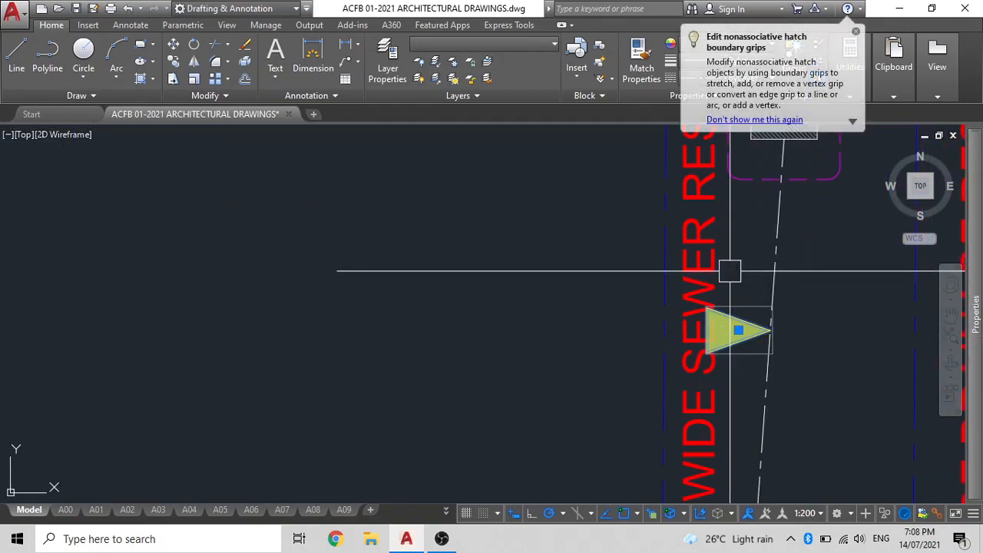
pyautogui.press('Return')
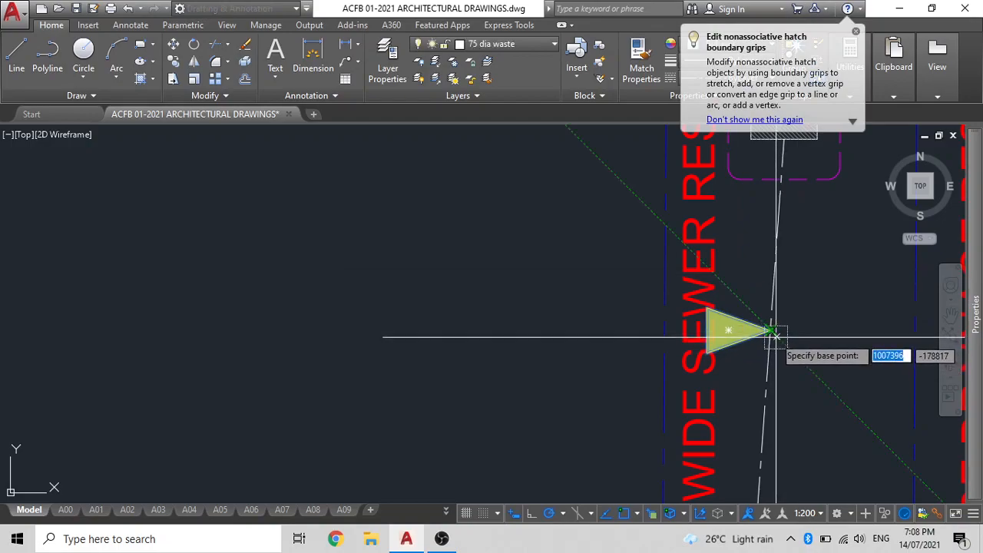
pyautogui.click(771, 330)
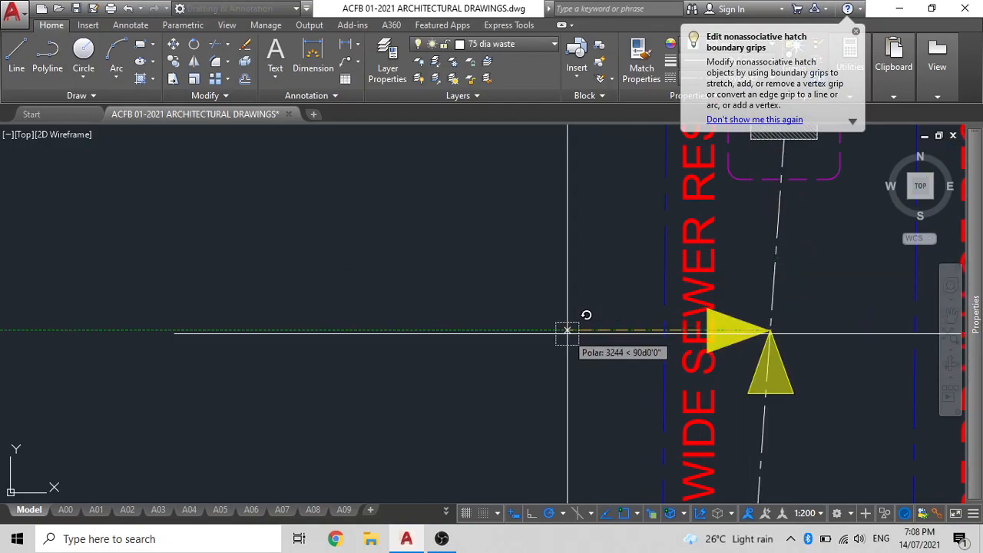
pyautogui.write('r')
pyautogui.press('Return')
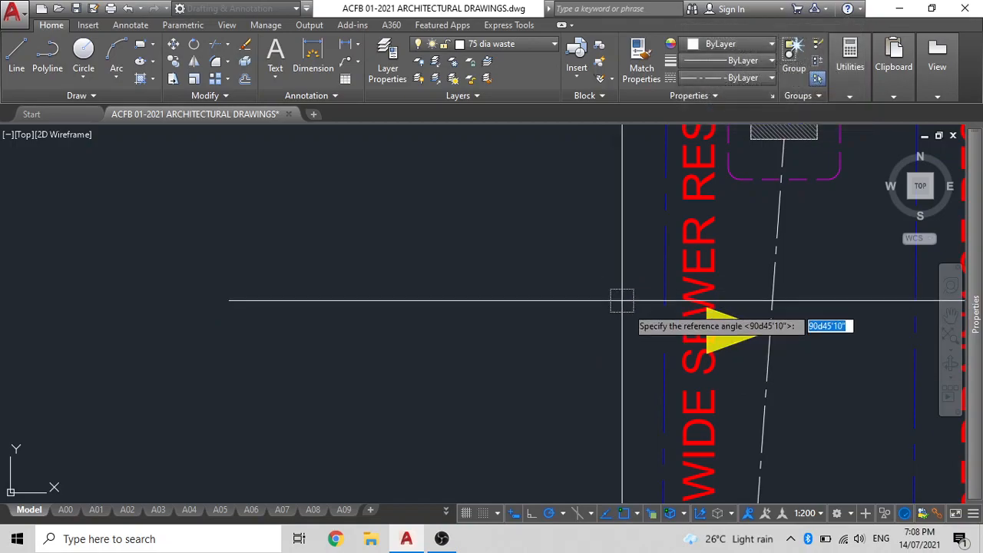
pyautogui.click(715, 330)
pyautogui.click(755, 382)
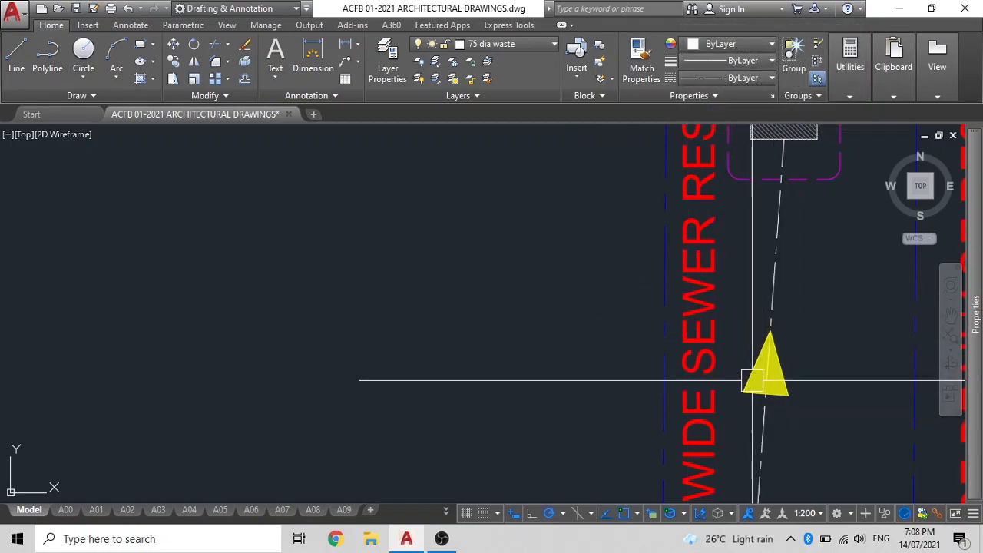
# Move the last flow arrow on the F.G pipe about 4301 mm along the line toward the SP circle.
pyautogui.scroll(-5, 755, 381)
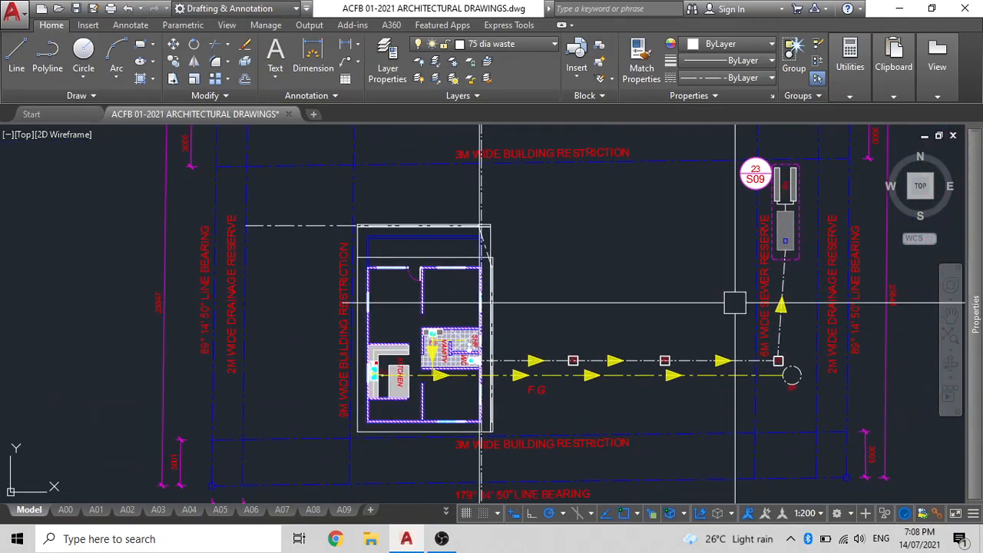
pyautogui.scroll(2, 672, 384)
pyautogui.write('co')
pyautogui.press('Return')
pyautogui.click(660, 404)
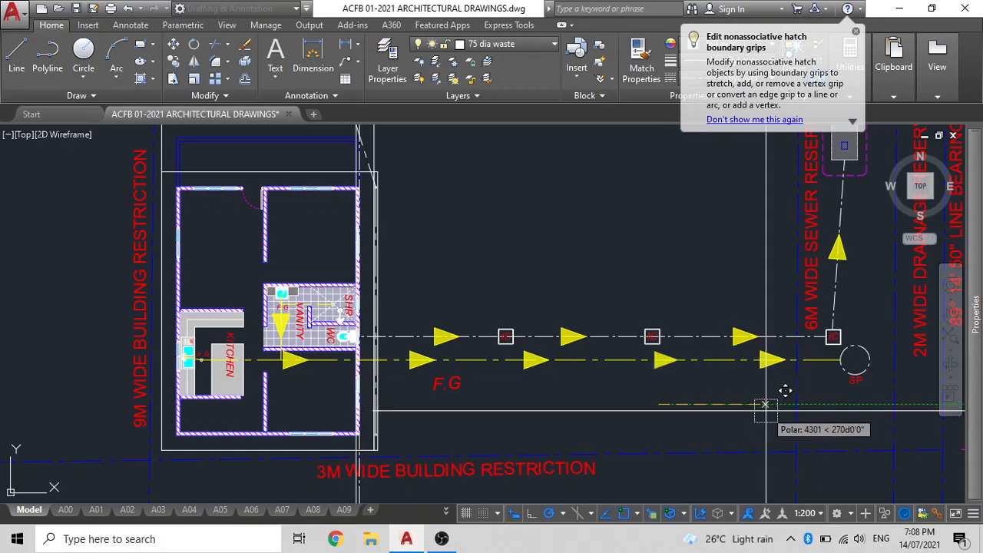
# Move the middle F.G flow arrow along the pipe to about midway between its two neighbouring arrows.
pyautogui.click(529, 379)
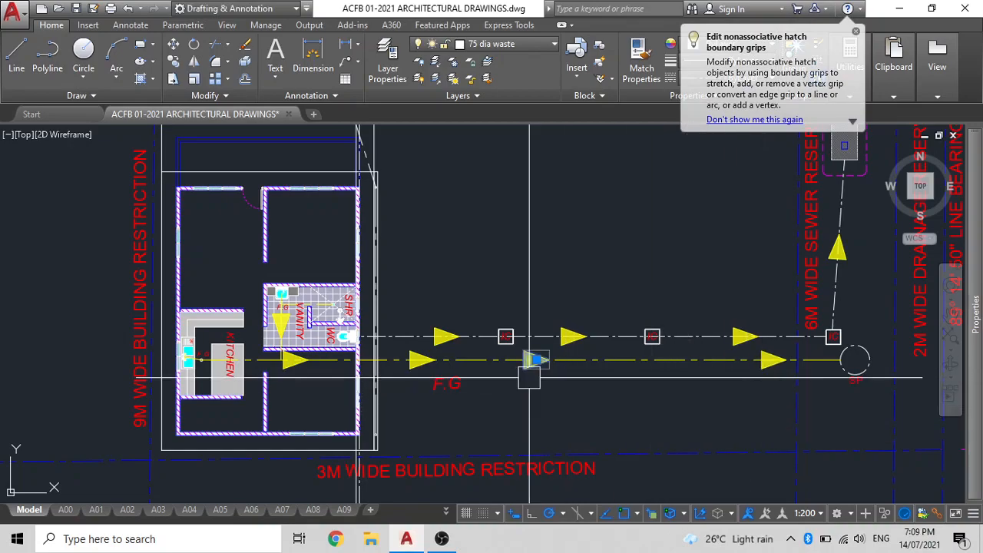
pyautogui.write('m')
pyautogui.press('Return')
pyautogui.click(566, 391)
pyautogui.click(641, 388)
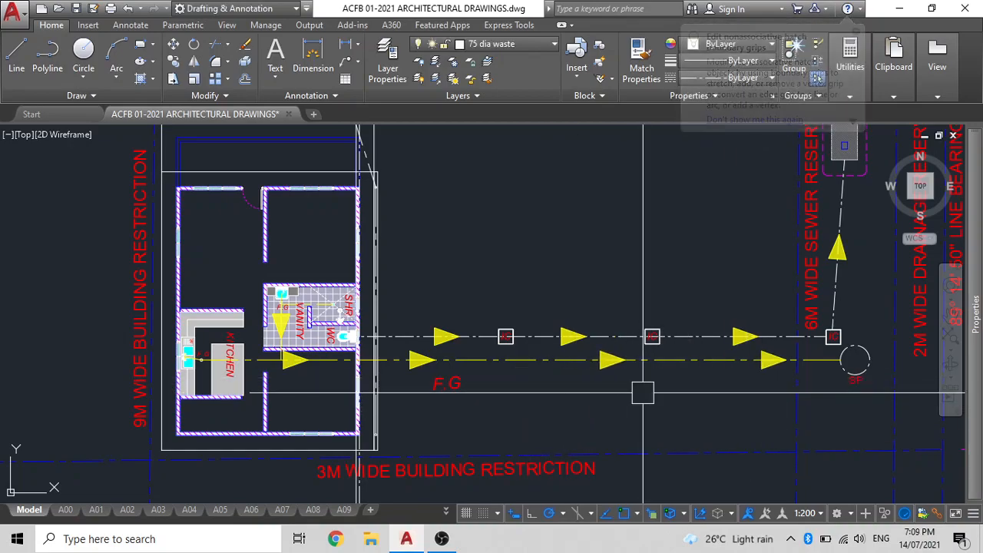
# Place a multileader pointing at the 75 mm pipe beside the drainage reserve, with its text position straight above the arrowhead.
pyautogui.scroll(-2, 450, 316)
pyautogui.moveTo(460, 307); pyautogui.dragTo(537, 458, button='middle')
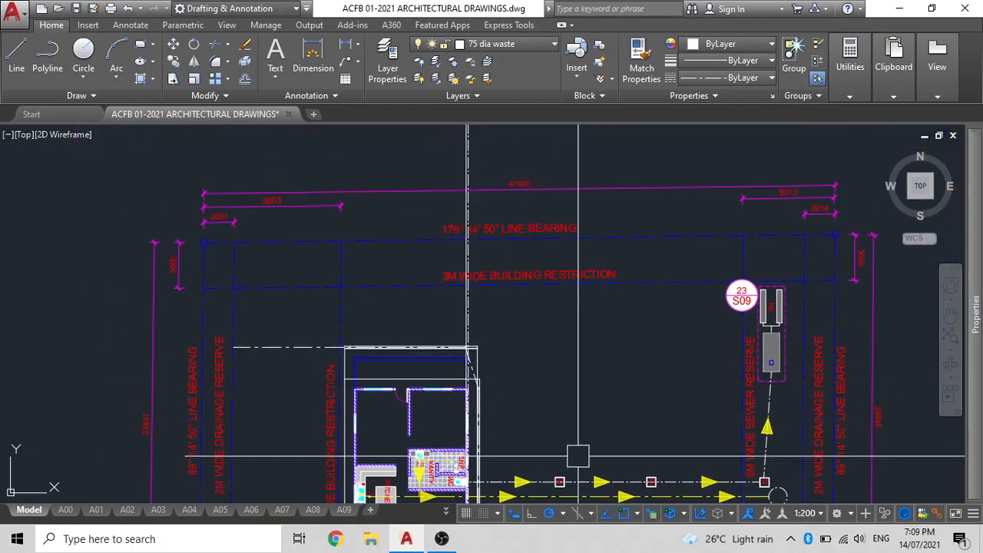
pyautogui.scroll(1, 296, 355)
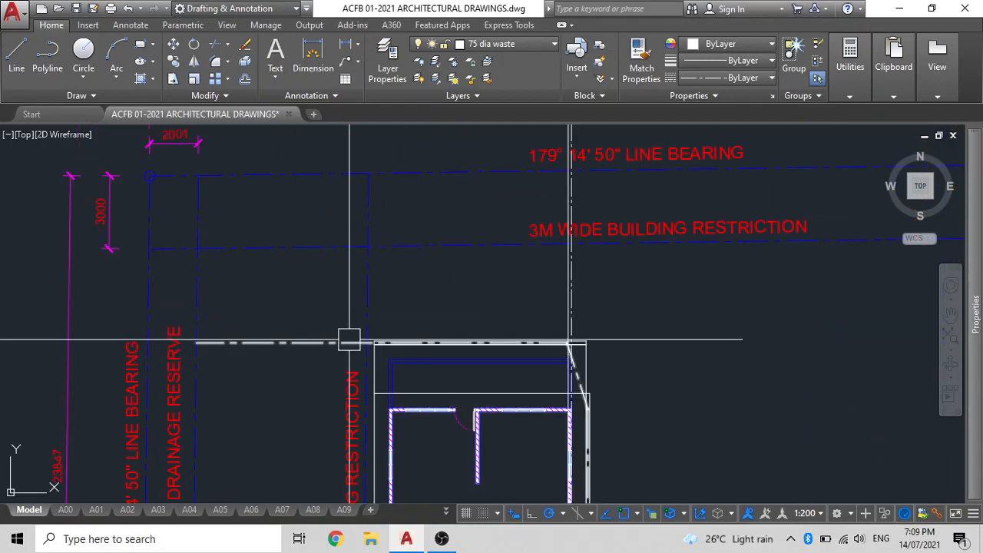
pyautogui.scroll(-1, 347, 339)
pyautogui.click(345, 64)
pyautogui.scroll(4, 296, 359)
pyautogui.click(296, 315)
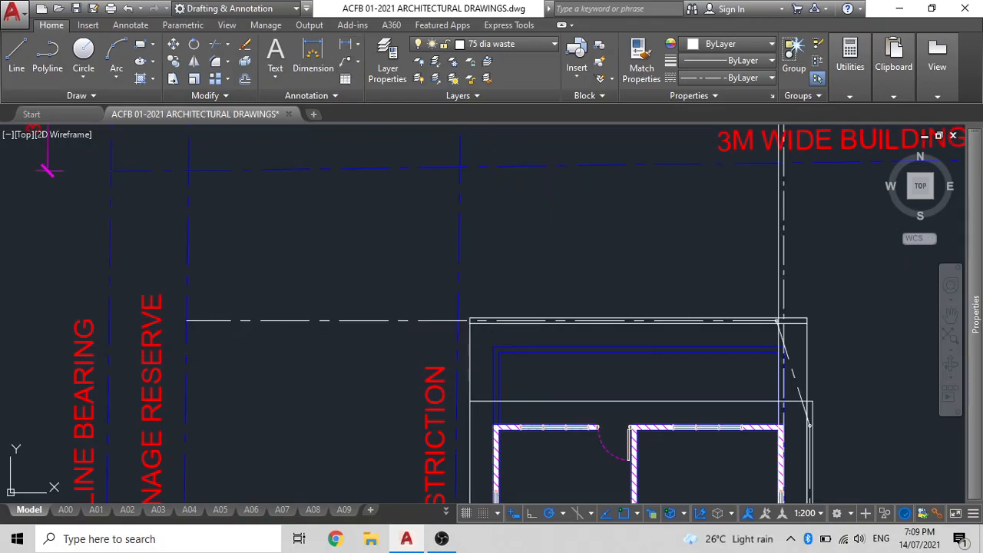
pyautogui.click(298, 236)
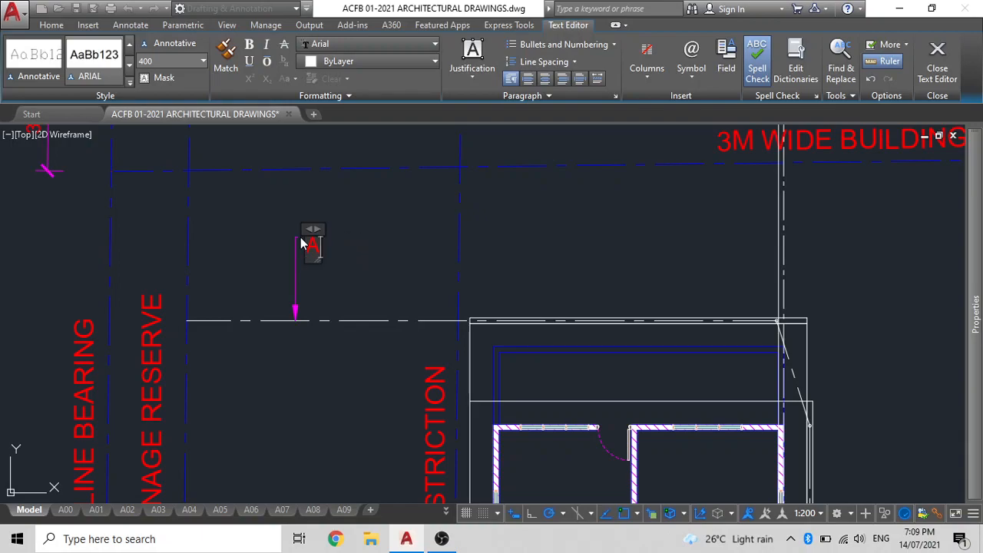
# Write the leader note "ALLOW TO DISCHARGE ALL STORM WATER" with "TO NEAREST 'V' DRAIN" on a second line.
pyautogui.write('T')
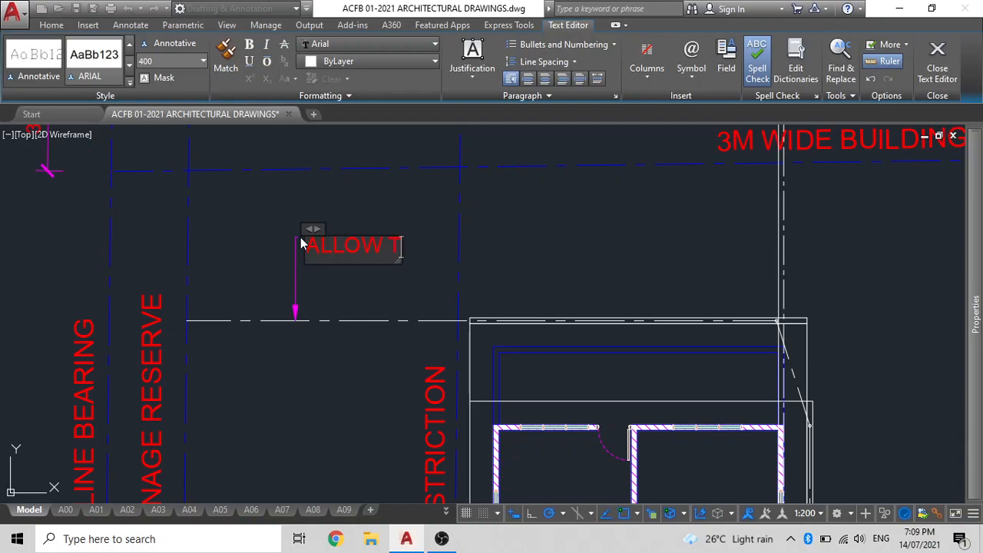
pyautogui.write('O DRA')
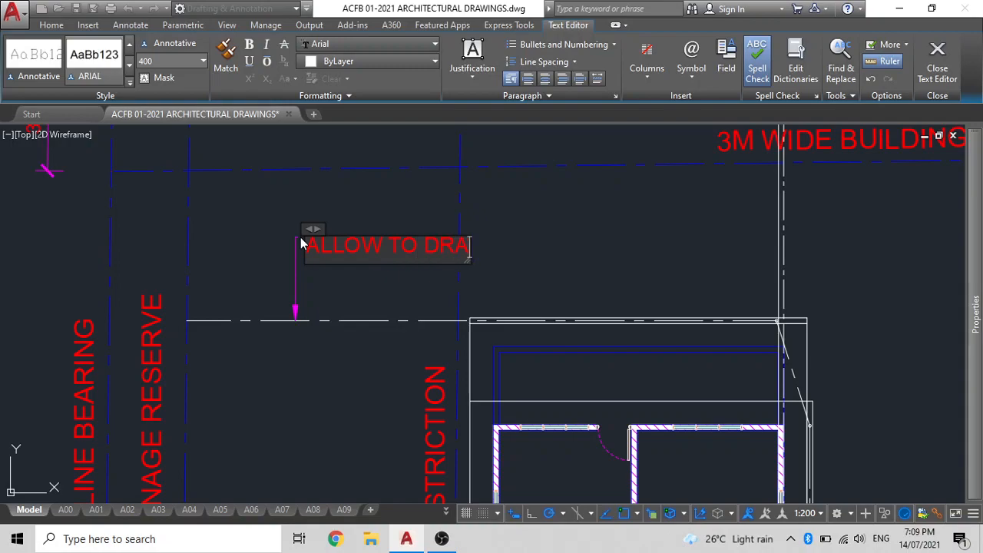
pyautogui.press('BackSpace')
pyautogui.press('BackSpace')
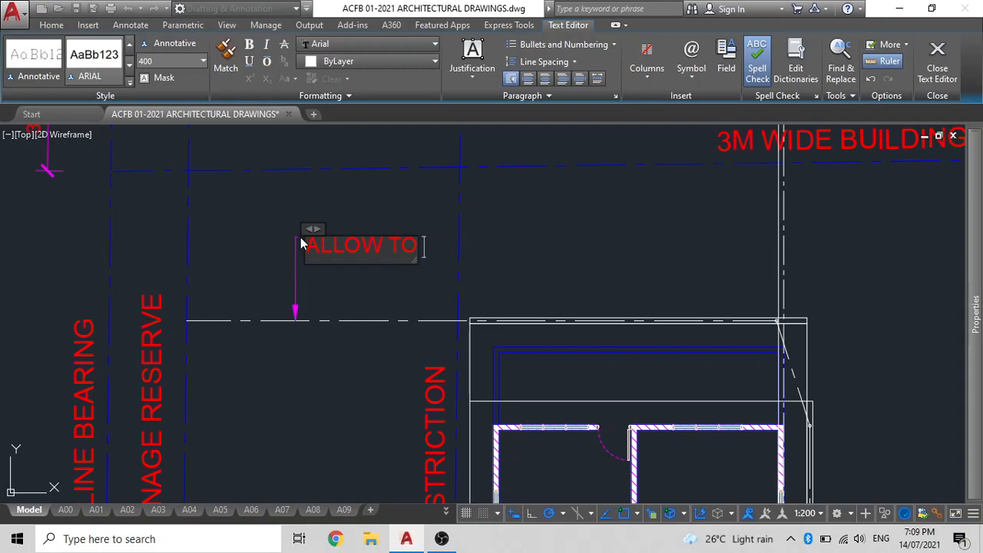
pyautogui.write('DISCHAS')
pyautogui.press('BackSpace')
pyautogui.write('ARGE')
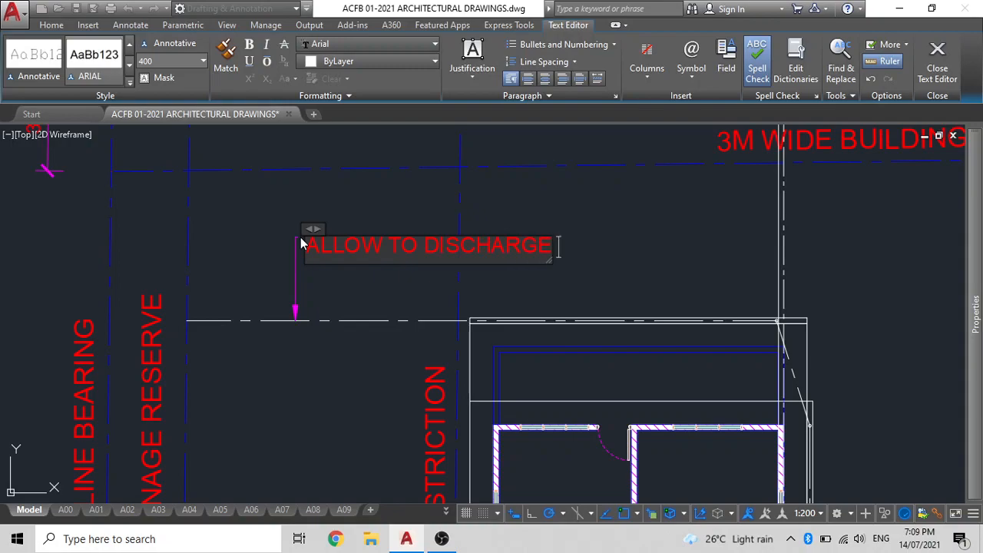
pyautogui.write(' ALL STORM WATER')
pyautogui.press('Return')
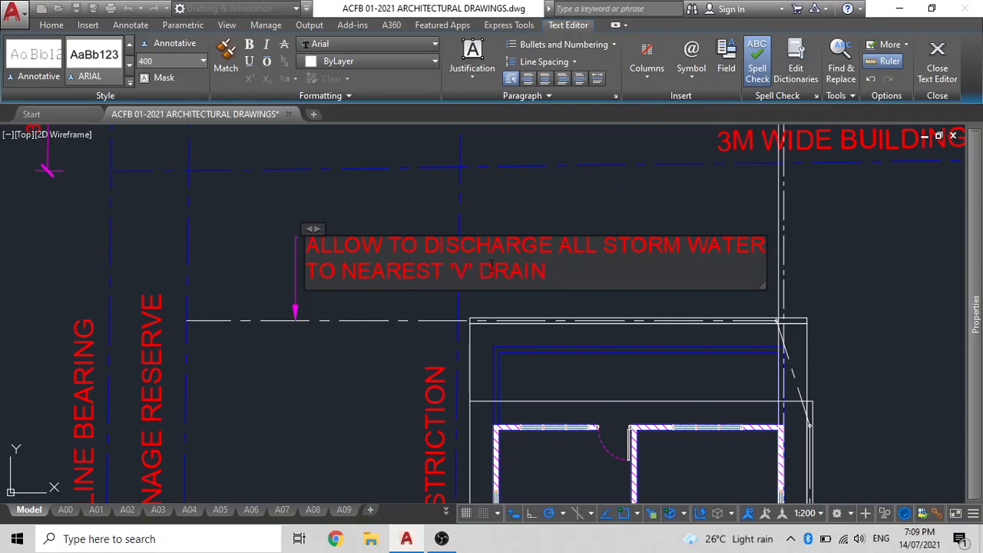
# Rebreak the note into three lines, "ALLOW TO DISCHARGE", "ALL STORM WATER TO" and "NEAREST 'V' DRAIN", and finish editing.
pyautogui.click(559, 245)
pyautogui.press('Return')
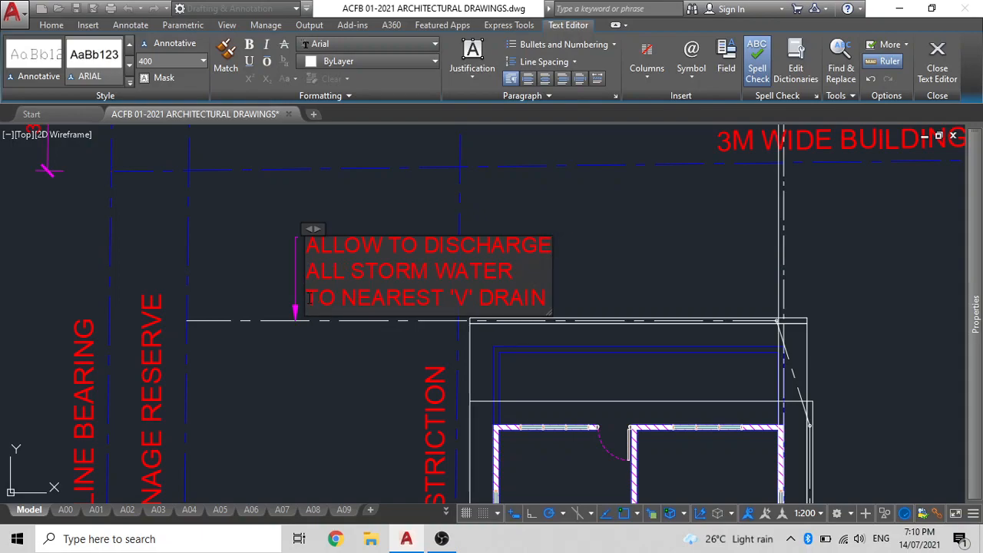
pyautogui.press('BackSpace')
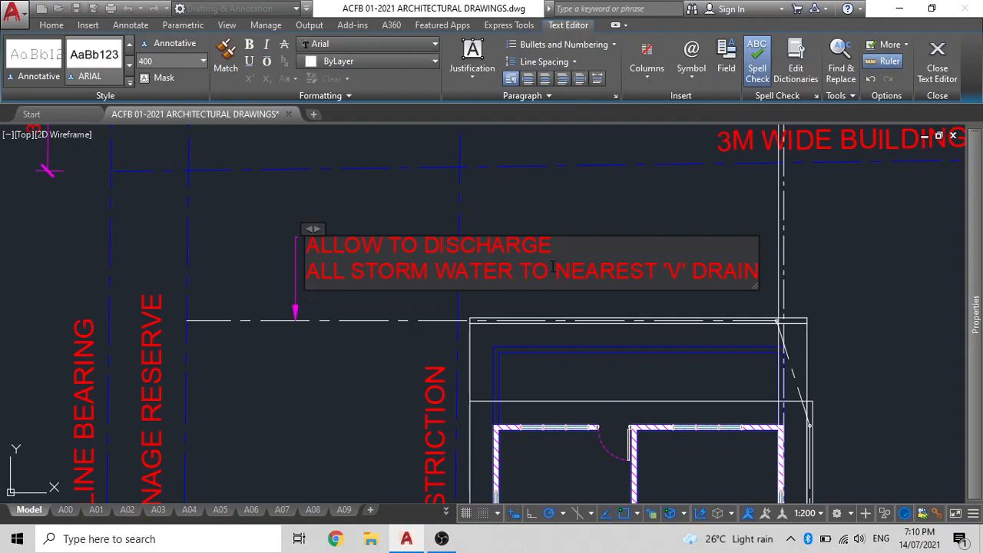
pyautogui.press('Return')
pyautogui.click(560, 291)
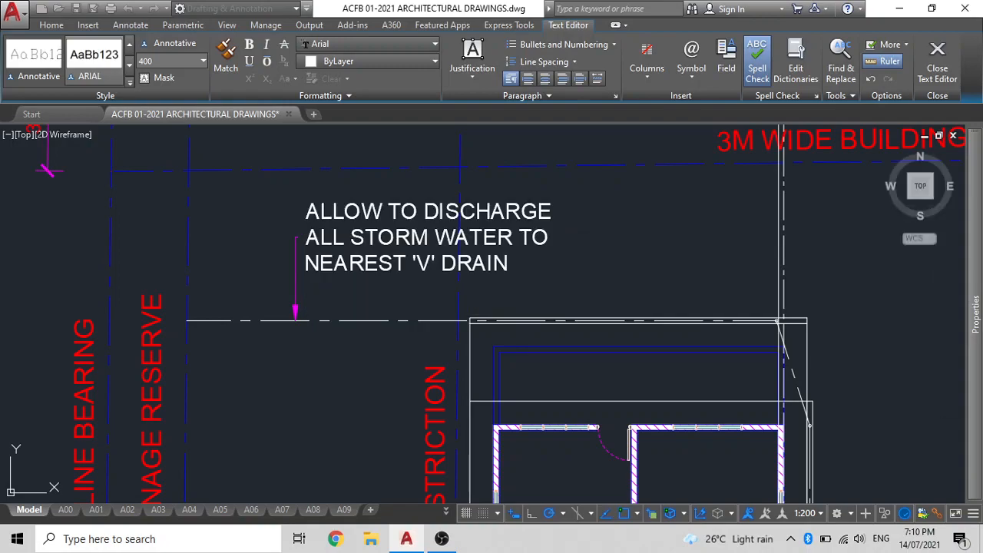
# Assign the storm water discharge multileader to the text layer.
pyautogui.click(338, 245)
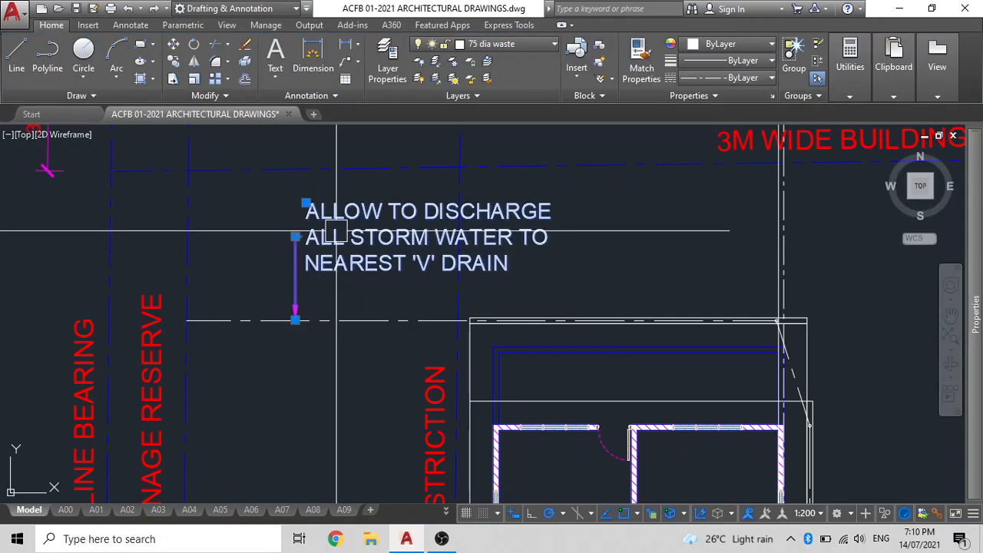
pyautogui.click(521, 43)
pyautogui.scroll(-3, 503, 478)
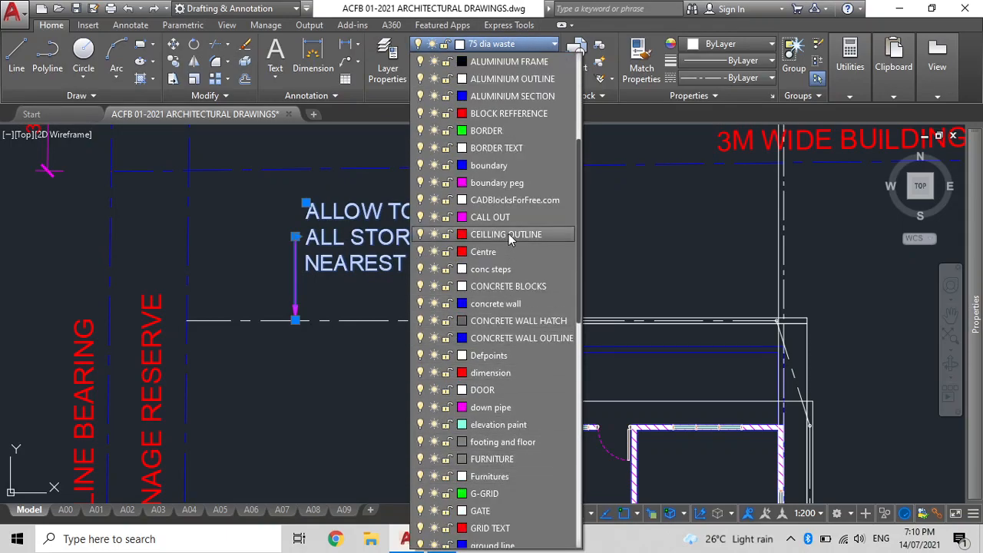
pyautogui.scroll(-4, 491, 480)
pyautogui.scroll(-6, 481, 478)
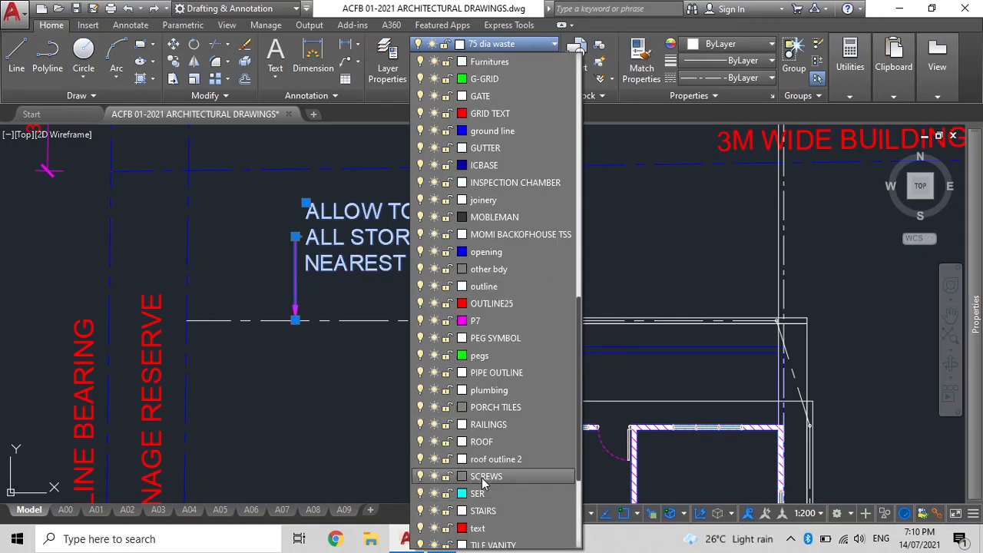
pyautogui.click(480, 424)
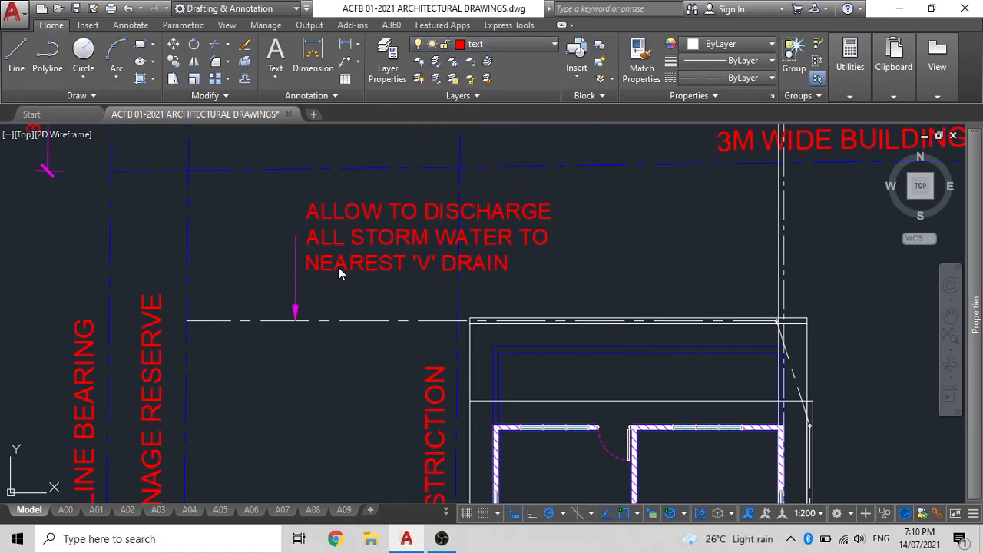
pyautogui.moveTo(339, 260); pyautogui.dragTo(306, 231)
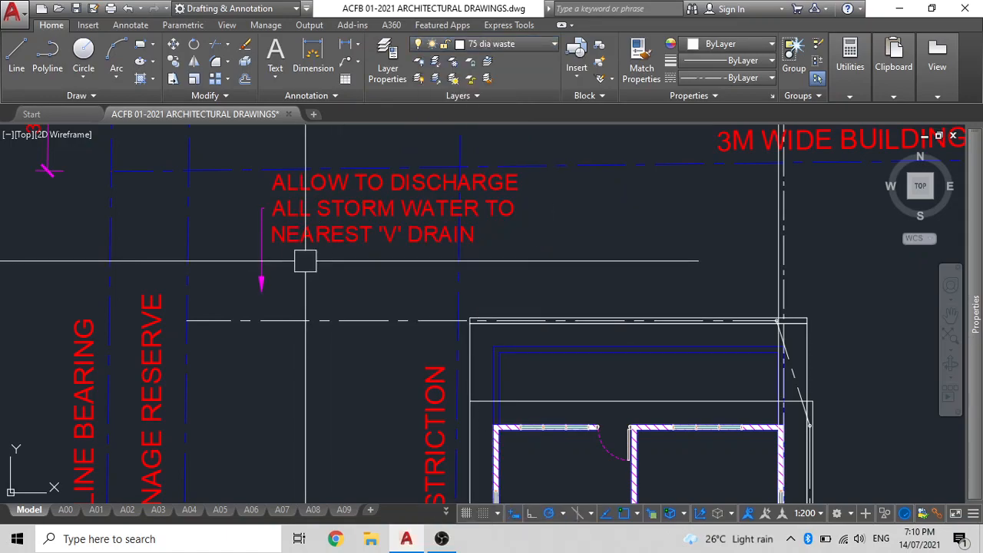
pyautogui.hotkey('ctrl', 'z')
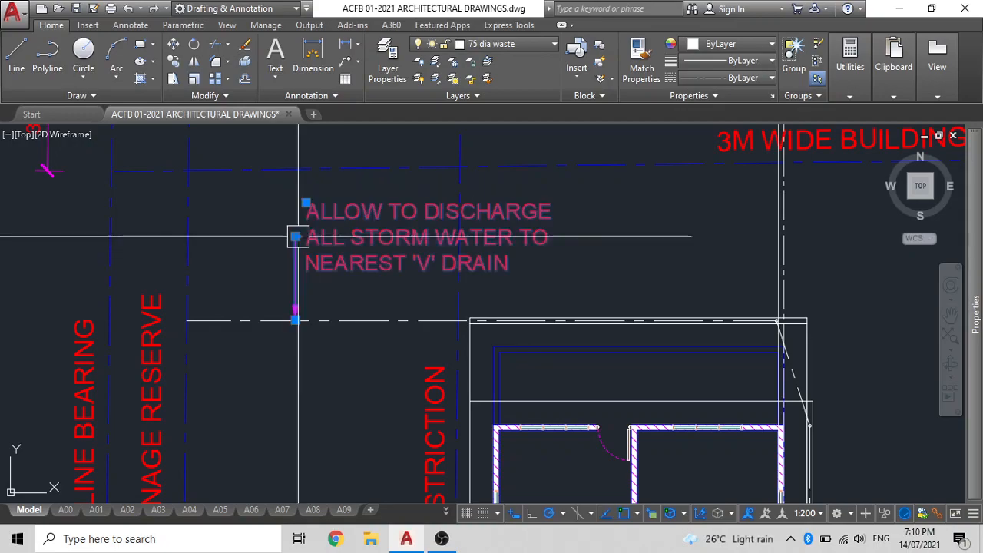
pyautogui.click(296, 237)
pyautogui.press('Escape')
# Stretch the multileader's landing horizontally to the right by about 1230 mm, carrying the note text away from the vertical leader.
pyautogui.scroll(5, 287, 221)
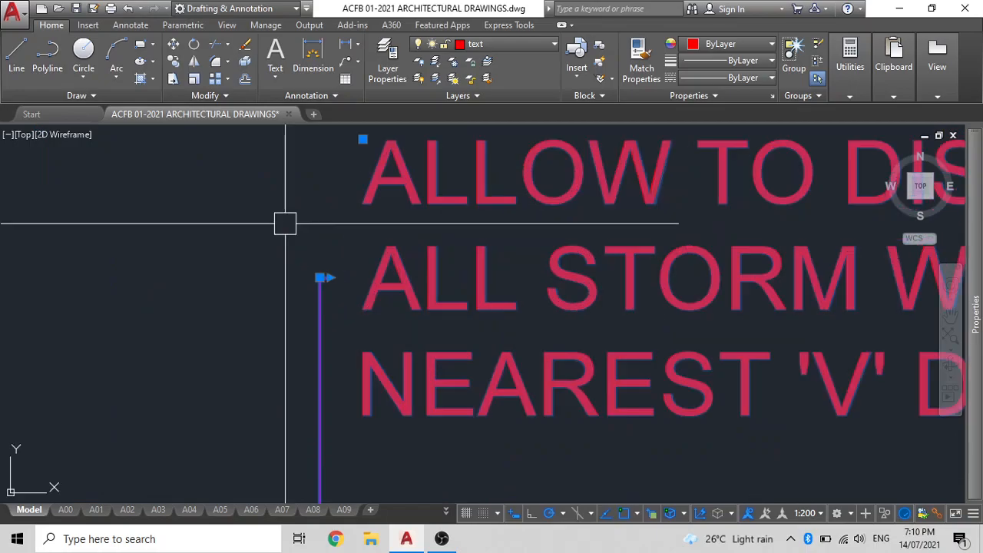
pyautogui.click(320, 277)
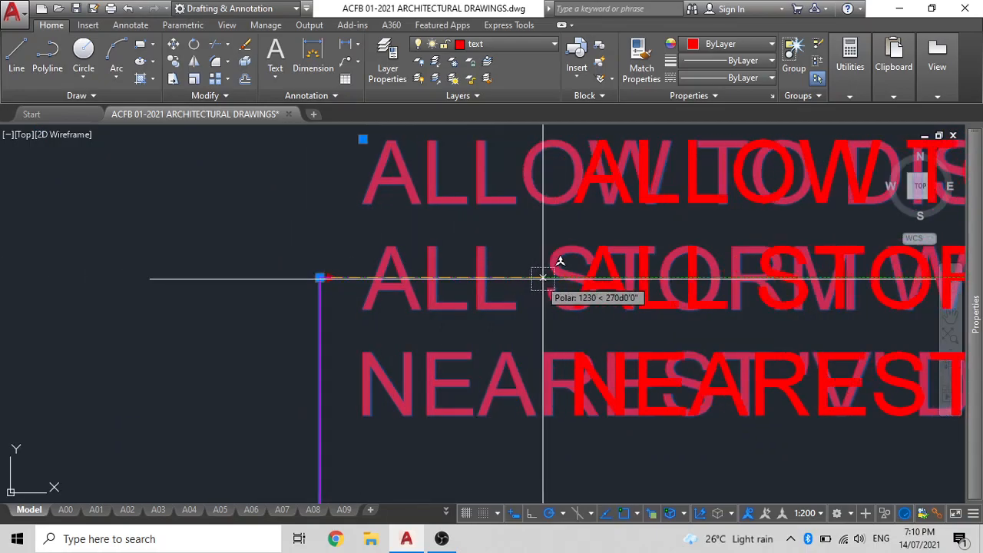
pyautogui.scroll(-4, 480, 278)
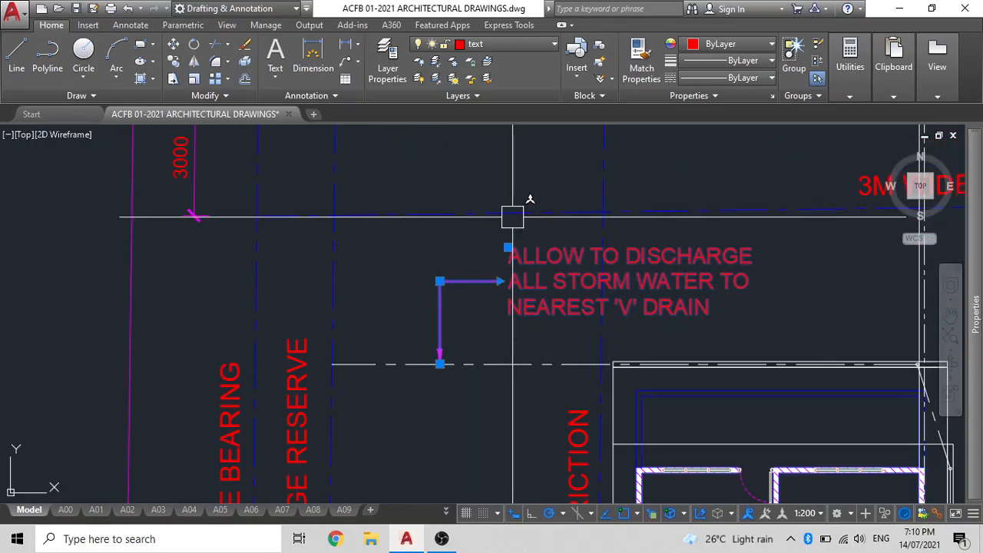
# Move the discharge multileader left along the 75 mm pipe, closer to the drainage reserve line.
pyautogui.write('m')
pyautogui.press('Return')
pyautogui.click(579, 165)
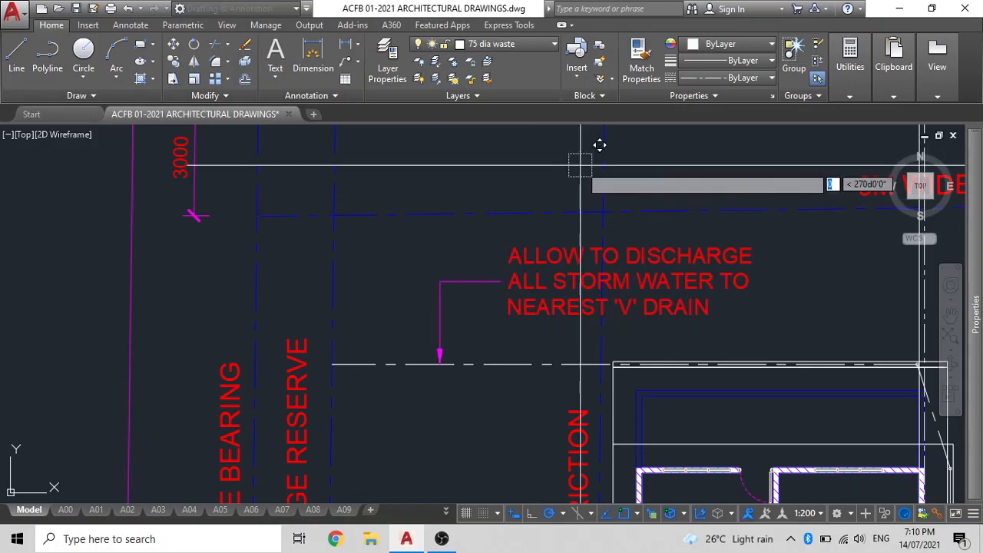
pyautogui.click(498, 167)
pyautogui.scroll(-5, 500, 170)
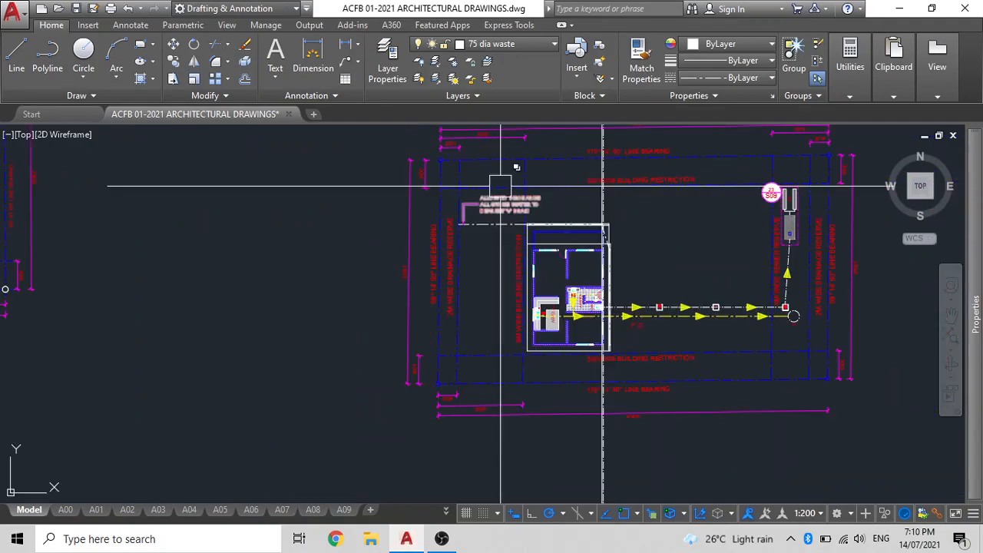
pyautogui.moveTo(665, 268); pyautogui.dragTo(641, 289, button='middle')
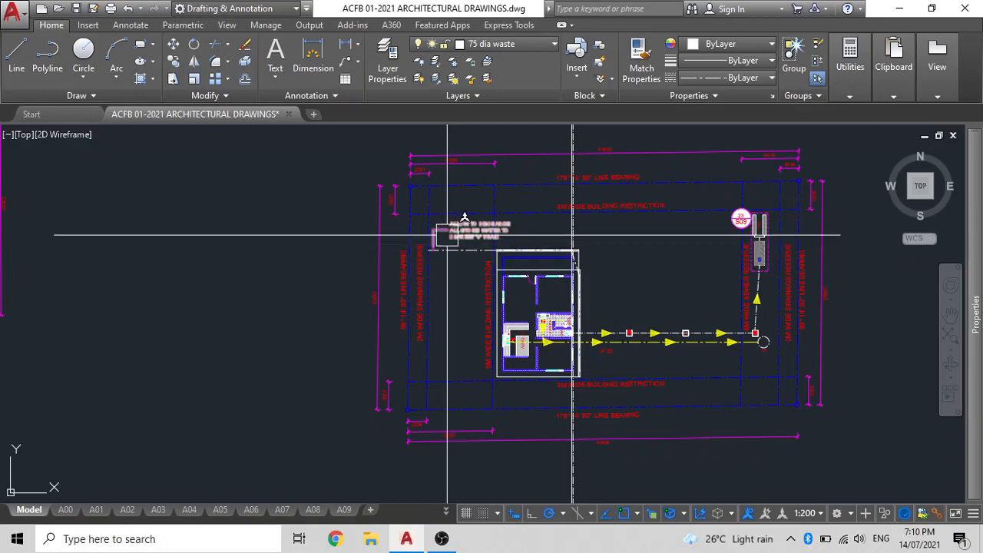
pyautogui.scroll(-4, 449, 241)
pyautogui.scroll(4, 471, 265)
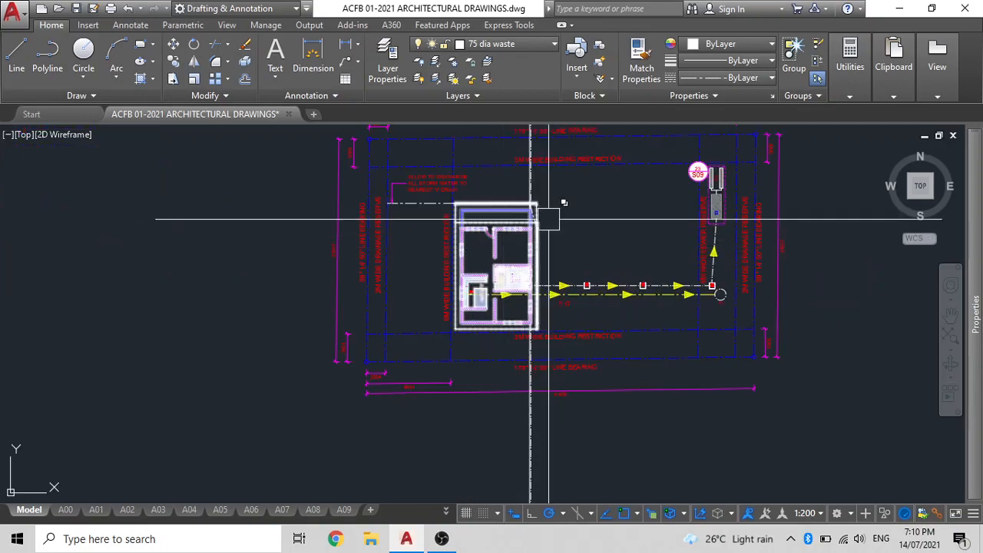
pyautogui.moveTo(575, 217); pyautogui.dragTo(579, 267, button='middle')
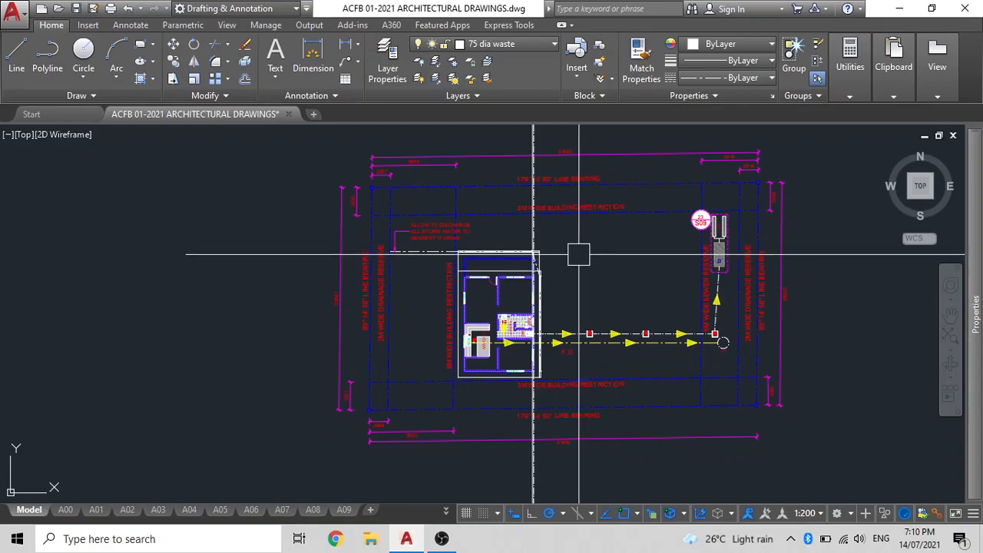
# Open layout A01 and examine the site drainage plan together with its locality map, schedules, pipe size table and notes.
pyautogui.click(96, 510)
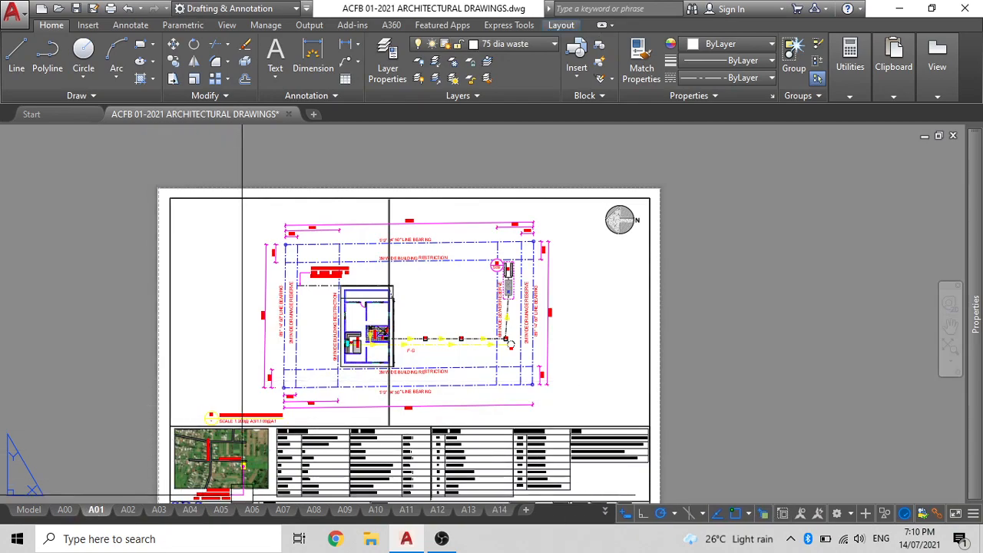
pyautogui.moveTo(250, 448); pyautogui.dragTo(384, 302, button='middle')
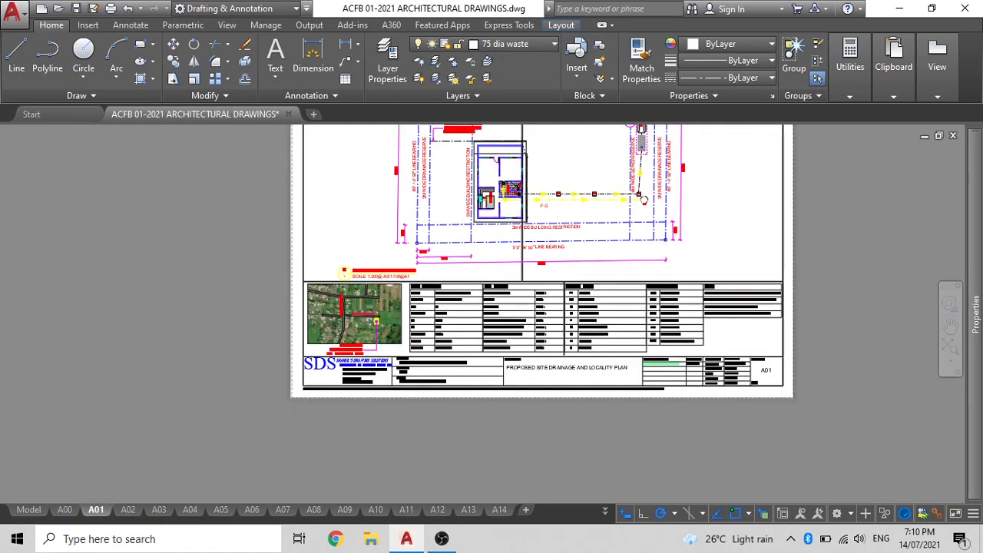
pyautogui.scroll(2, 387, 303)
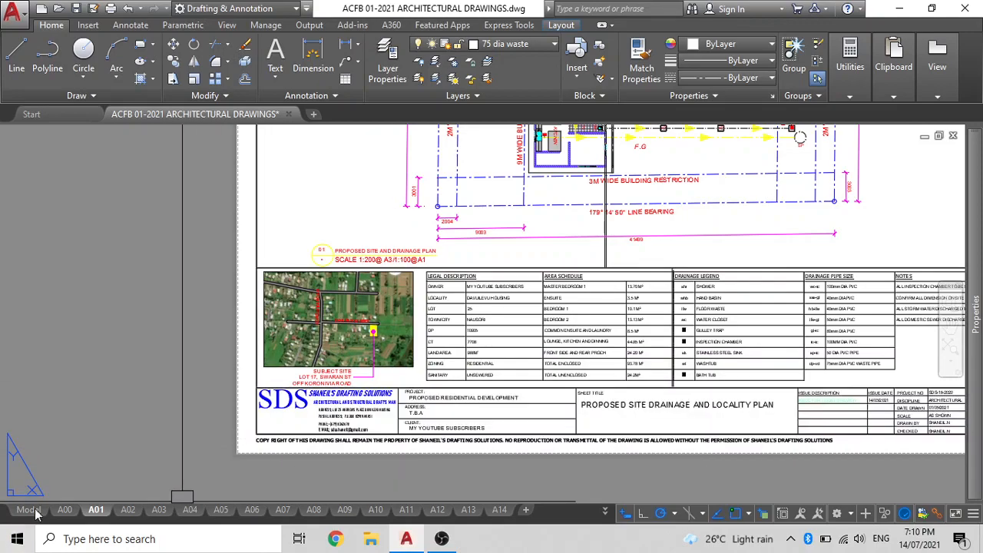
pyautogui.doubleClick(346, 374)
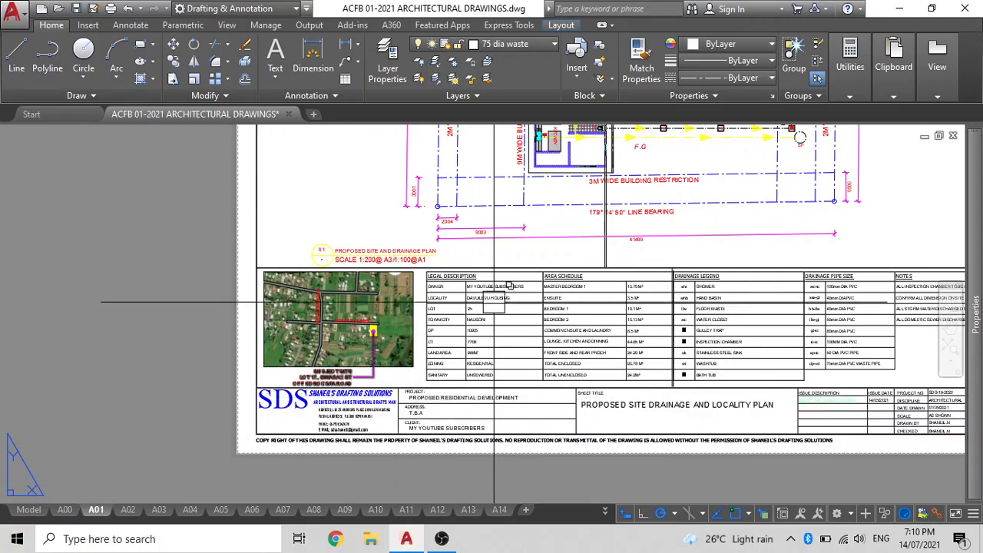
pyautogui.scroll(2, 498, 324)
pyautogui.moveTo(498, 324); pyautogui.dragTo(407, 417, button='middle')
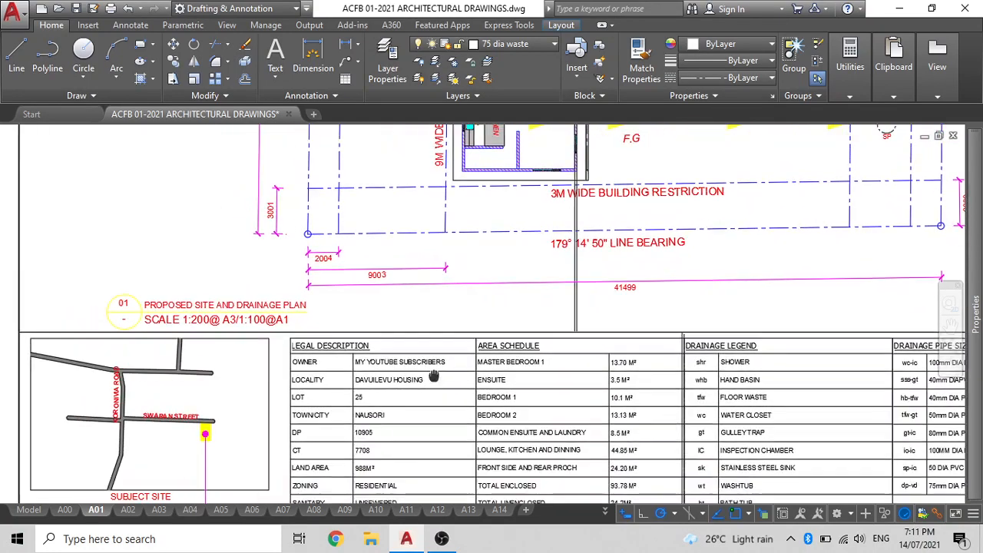
pyautogui.scroll(-4, 443, 341)
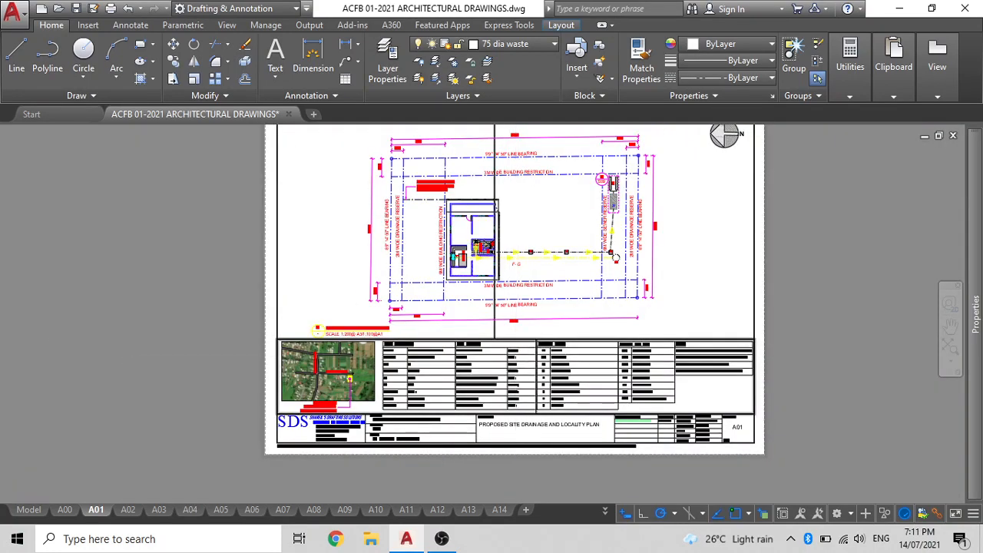
pyautogui.scroll(2, 484, 343)
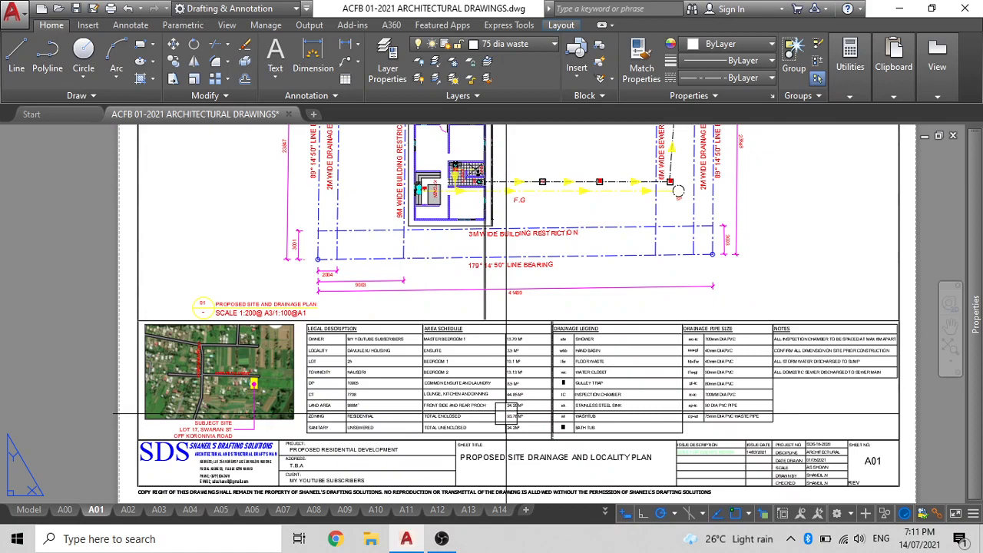